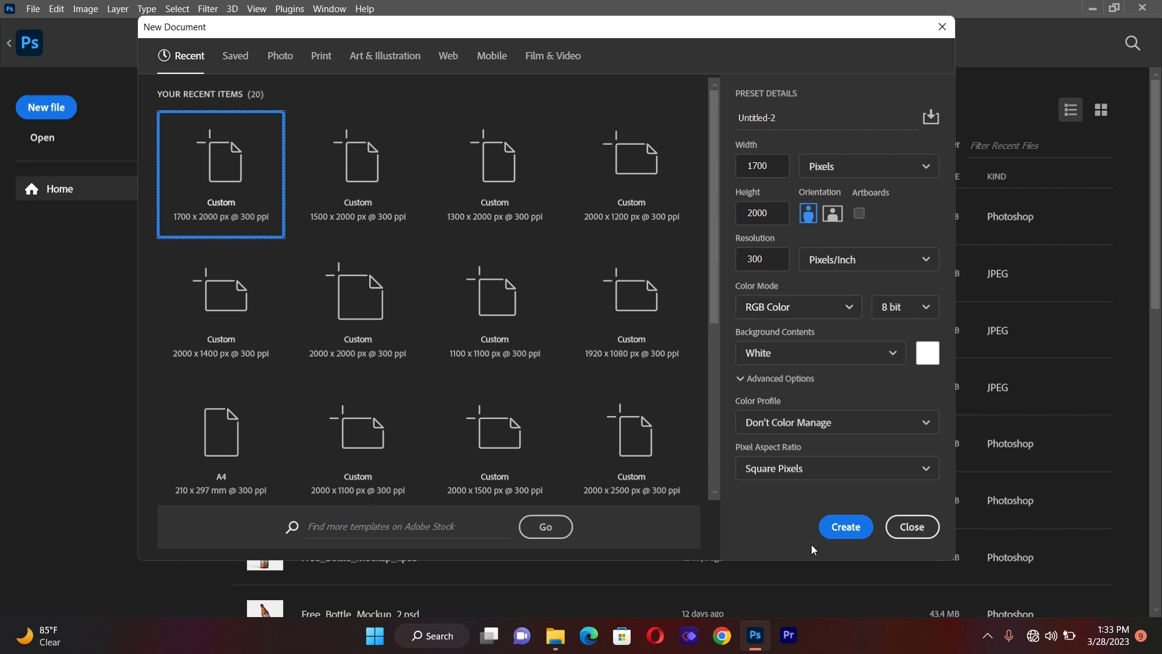
- Create a 1700 x 2000 px, 300 ppi document with a guide layout of two columns, two rows, 20 px gutters and 80 px margins
{"action": "left_click", "coordinate": [845, 527]}
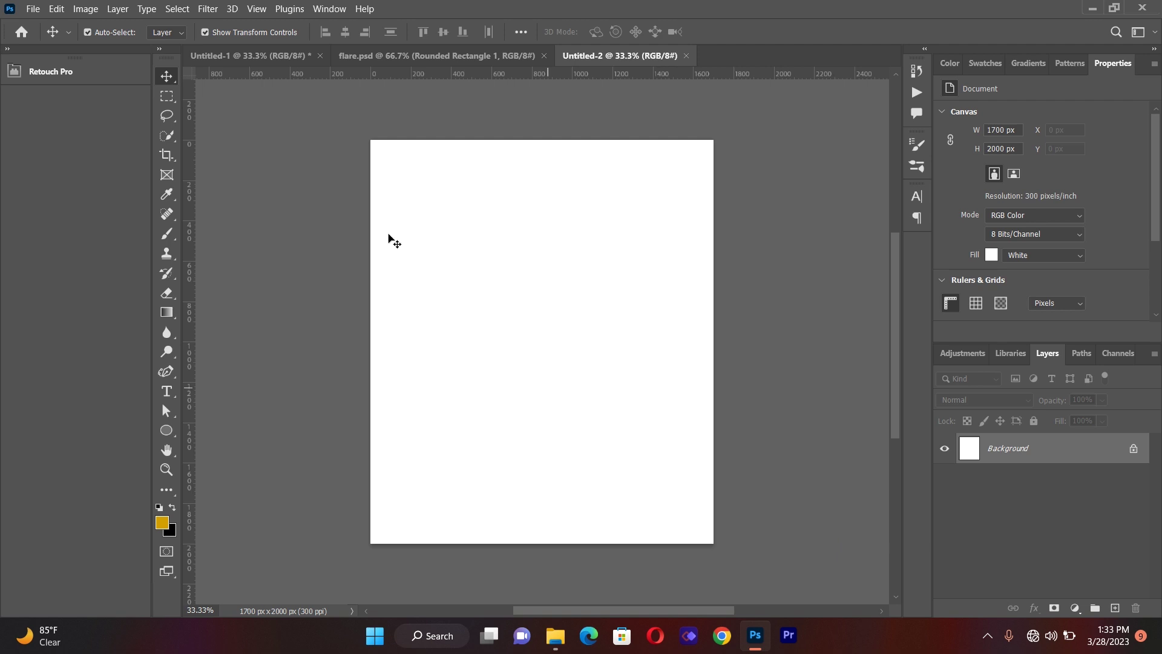
{"action": "left_click", "coordinate": [249, 11]}
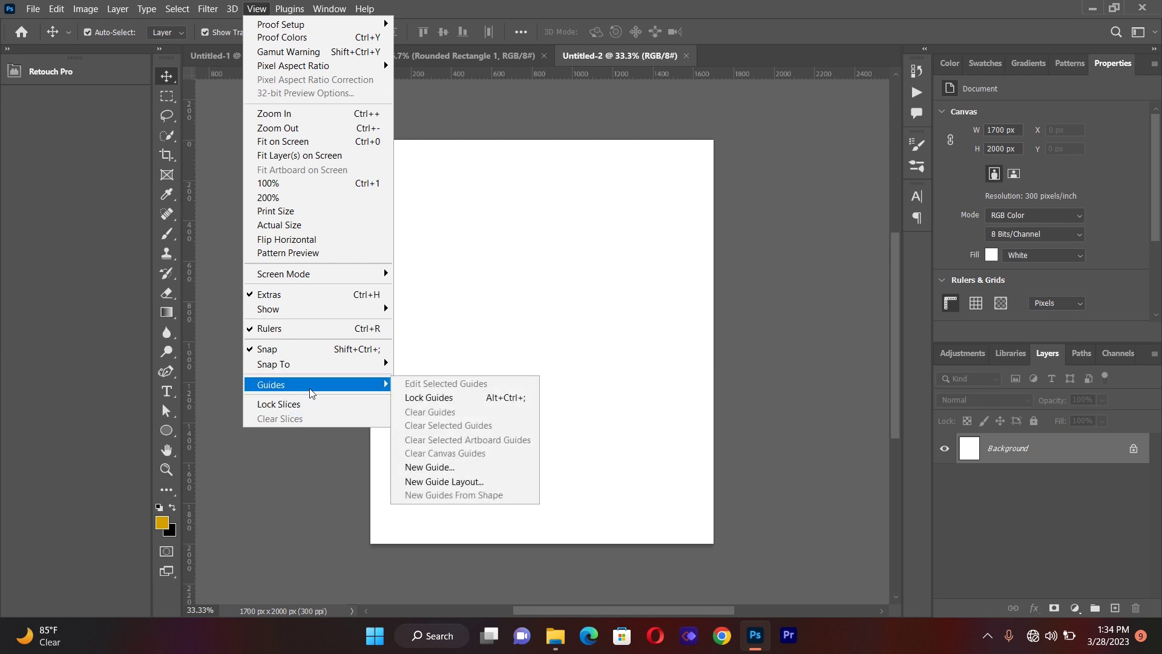
{"action": "left_click", "coordinate": [448, 482]}
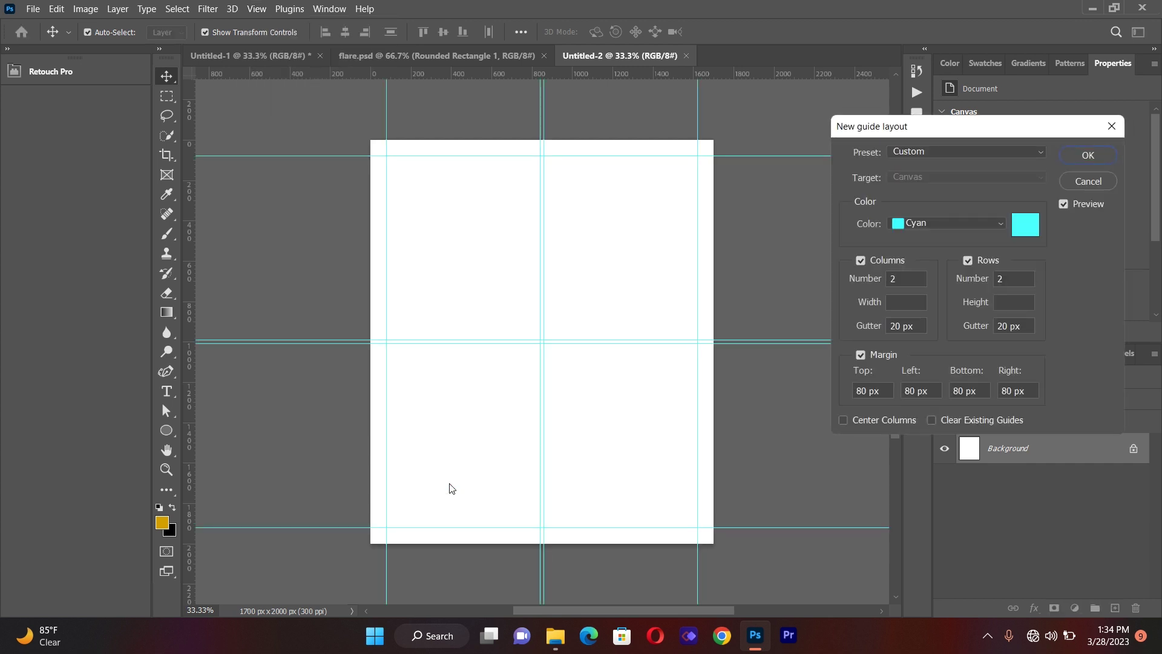
{"action": "left_click", "coordinate": [1088, 155]}
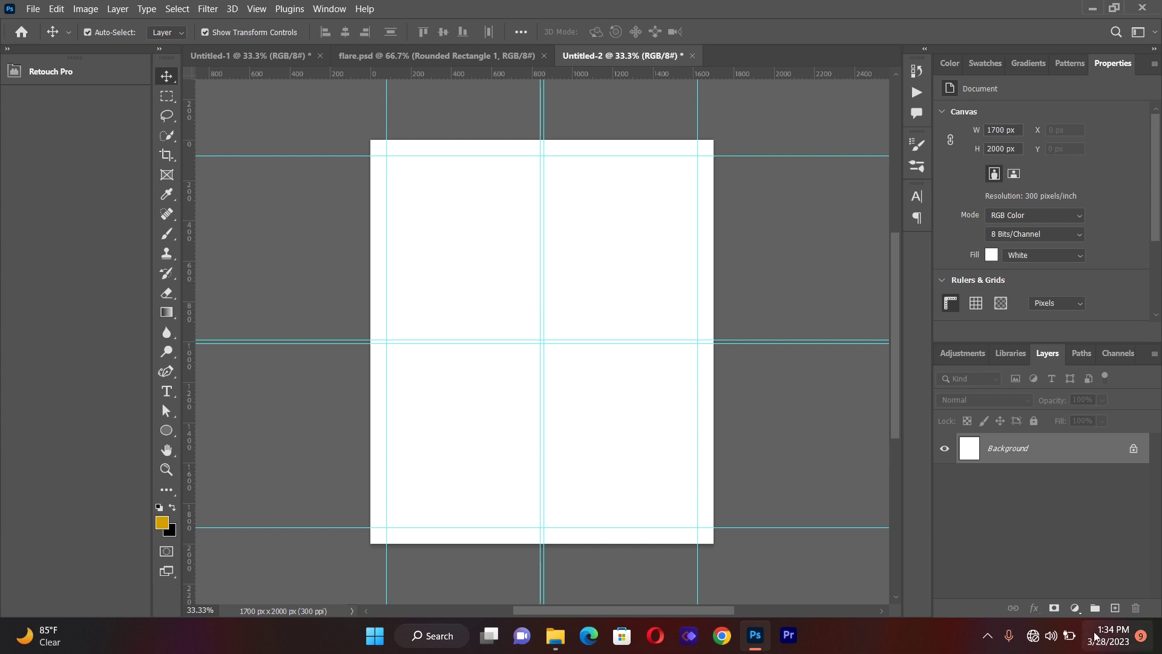
- Add a solid color fill layer above the background in dark blue 05136B
{"action": "left_click", "coordinate": [1076, 609]}
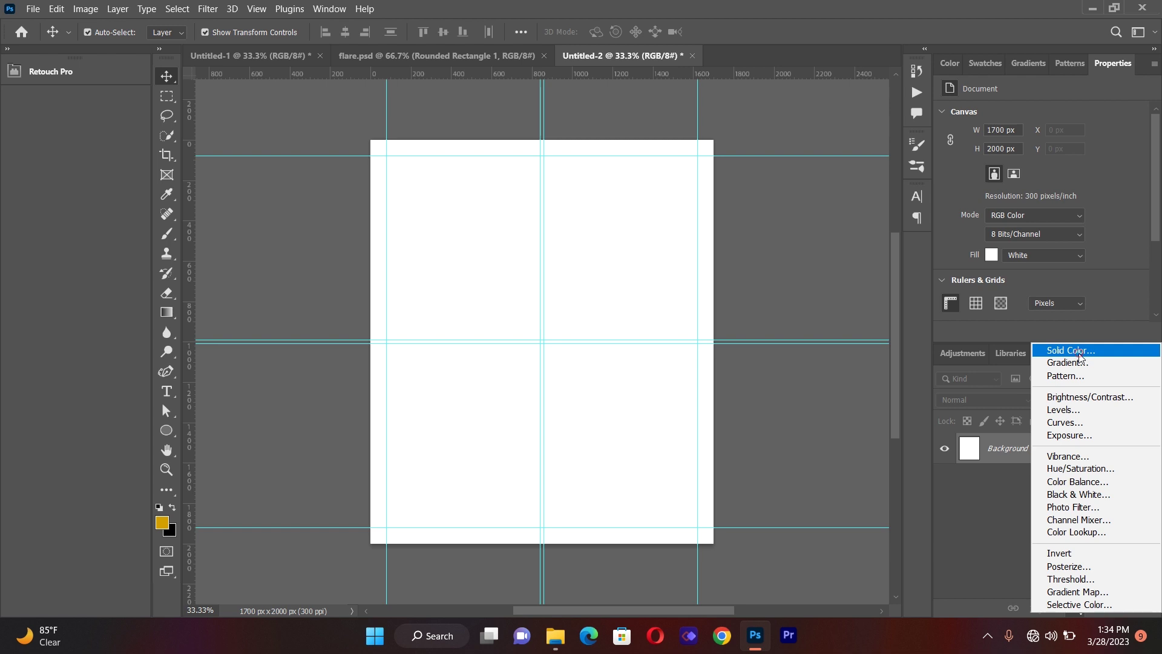
{"action": "left_click", "coordinate": [1079, 351]}
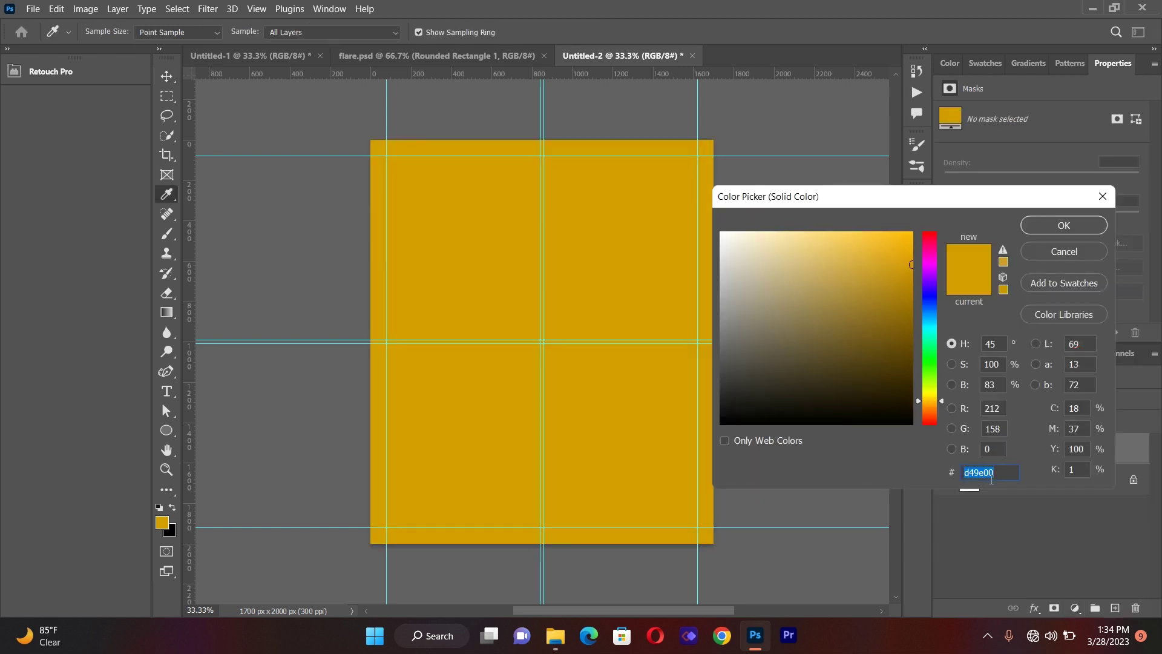
{"action": "key", "text": "BackSpace"}
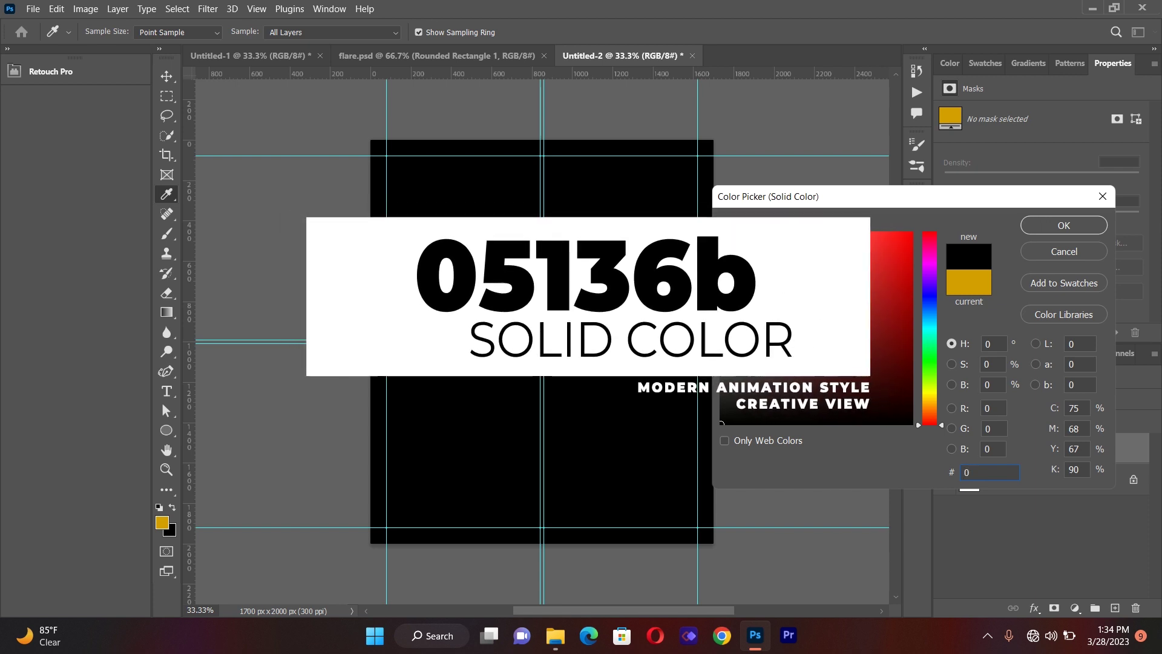
{"action": "type", "text": "05"}
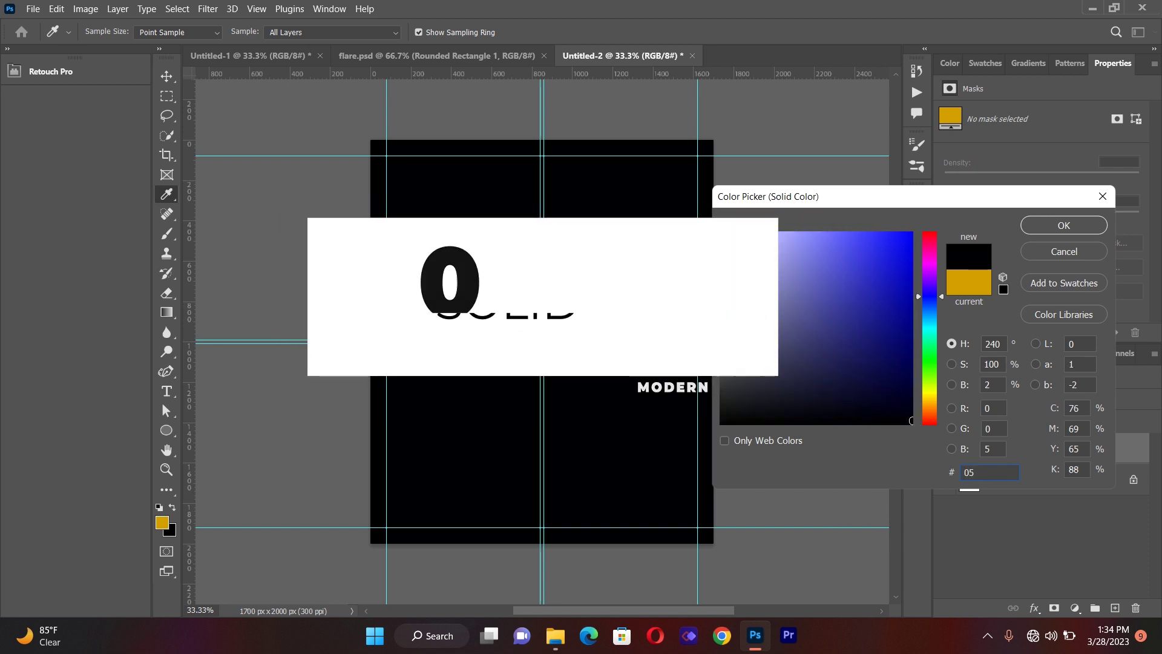
{"action": "type", "text": "1"}
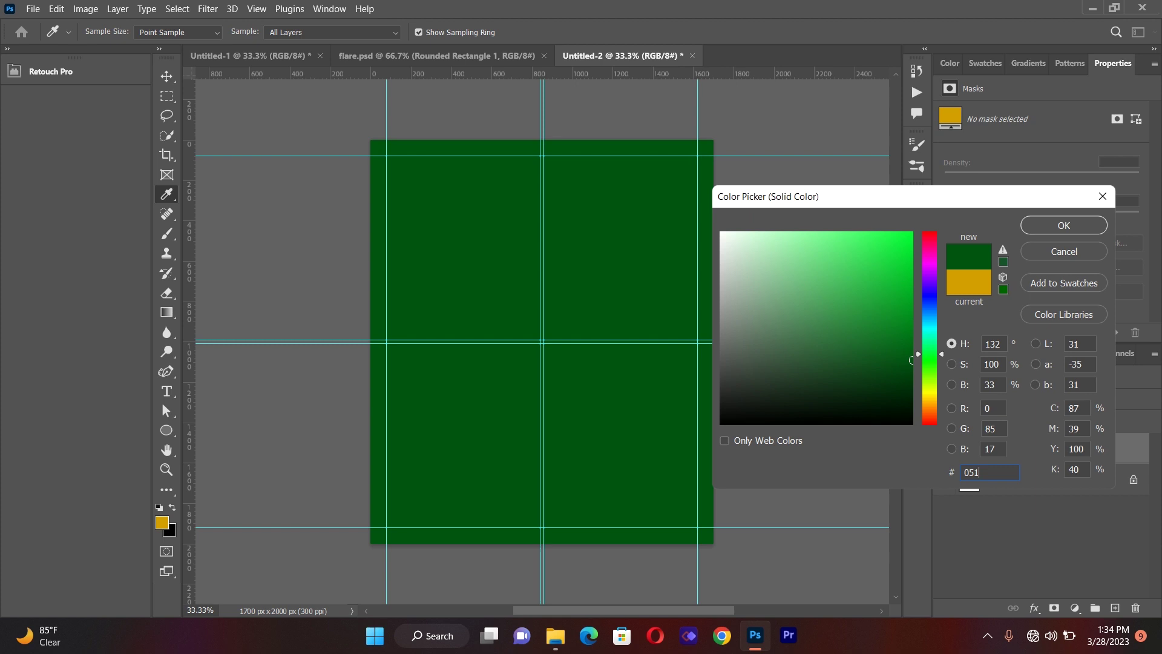
{"action": "type", "text": "36"}
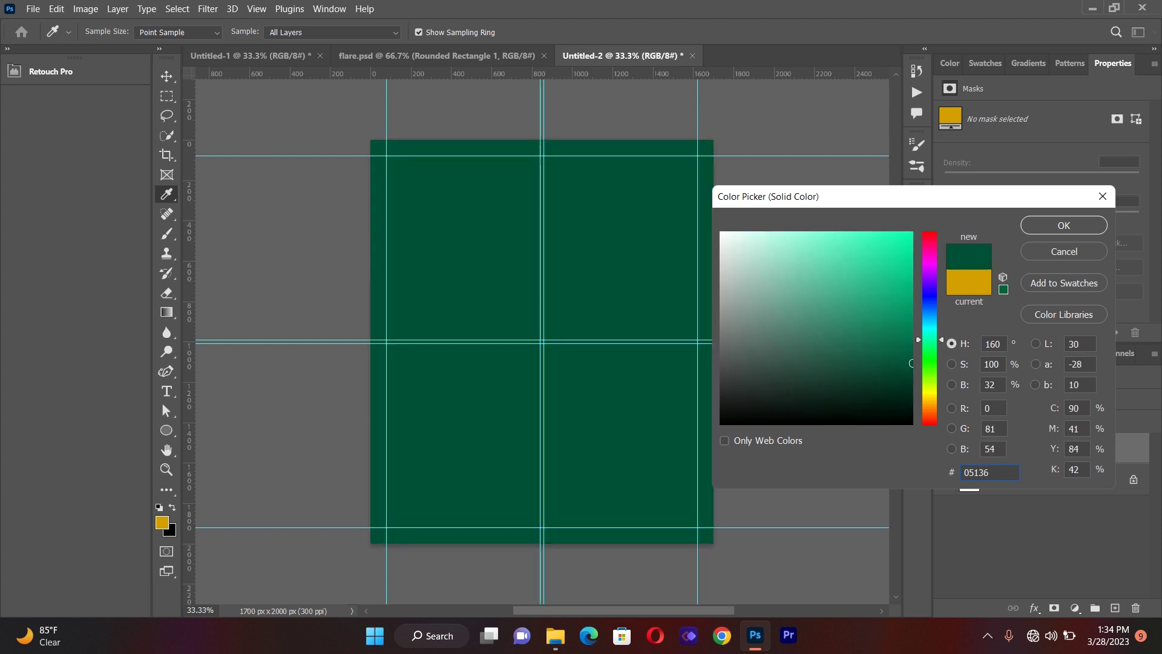
{"action": "type", "text": "B"}
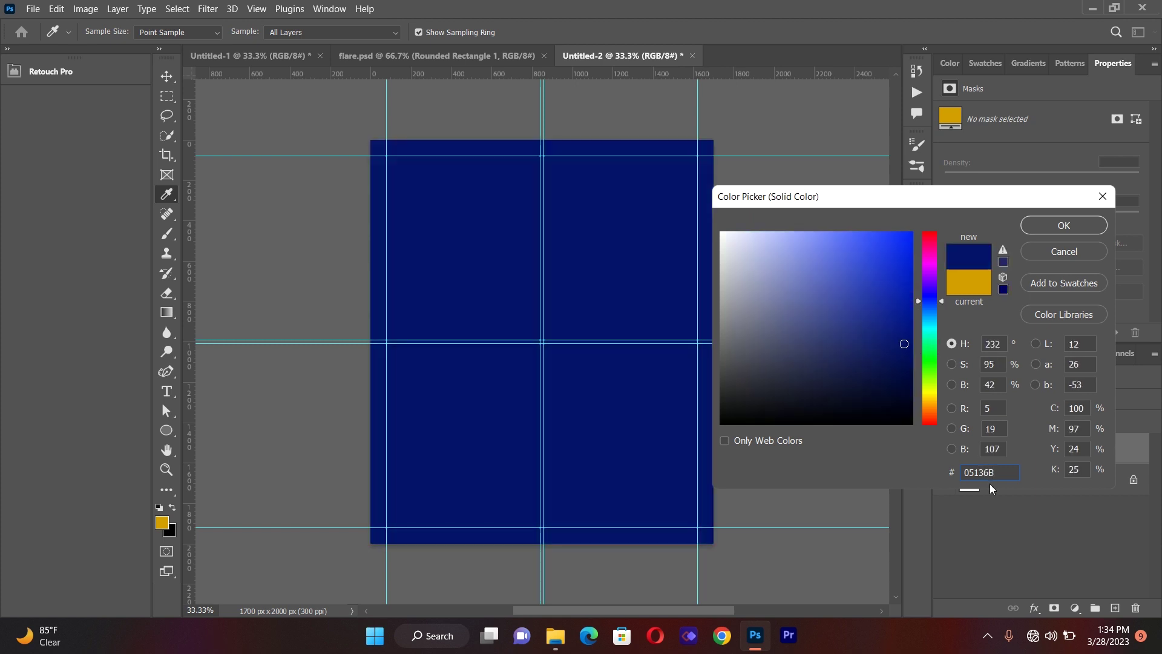
{"action": "left_click", "coordinate": [1066, 221]}
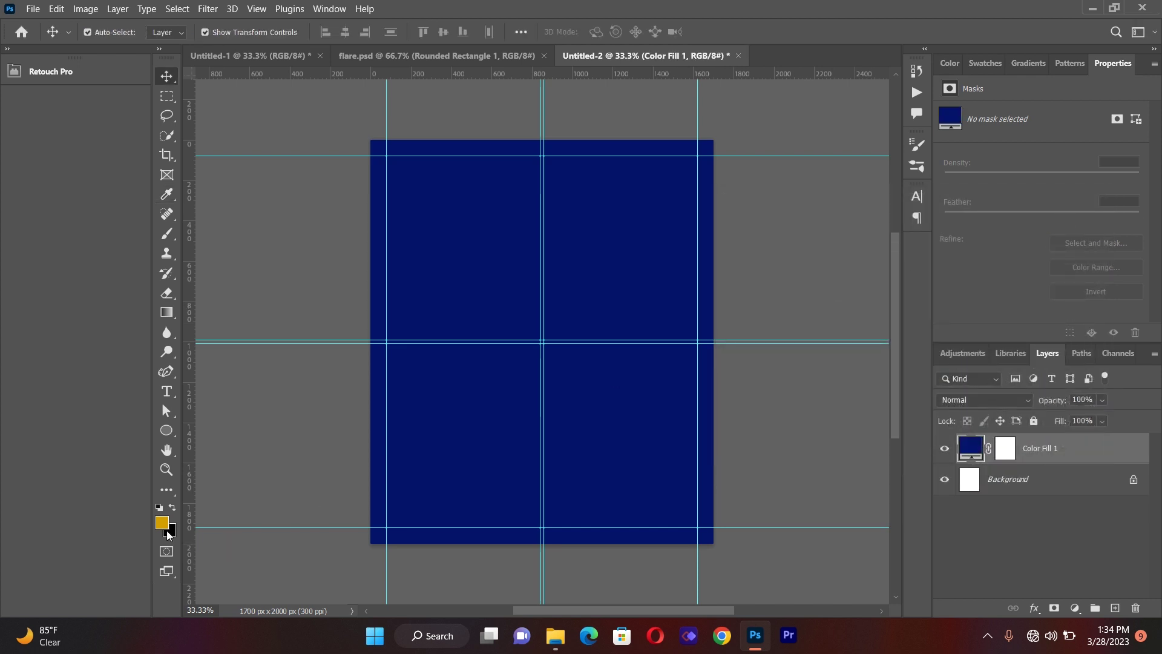
- Set the foreground color to orange F5A802
{"action": "left_click", "coordinate": [162, 523]}
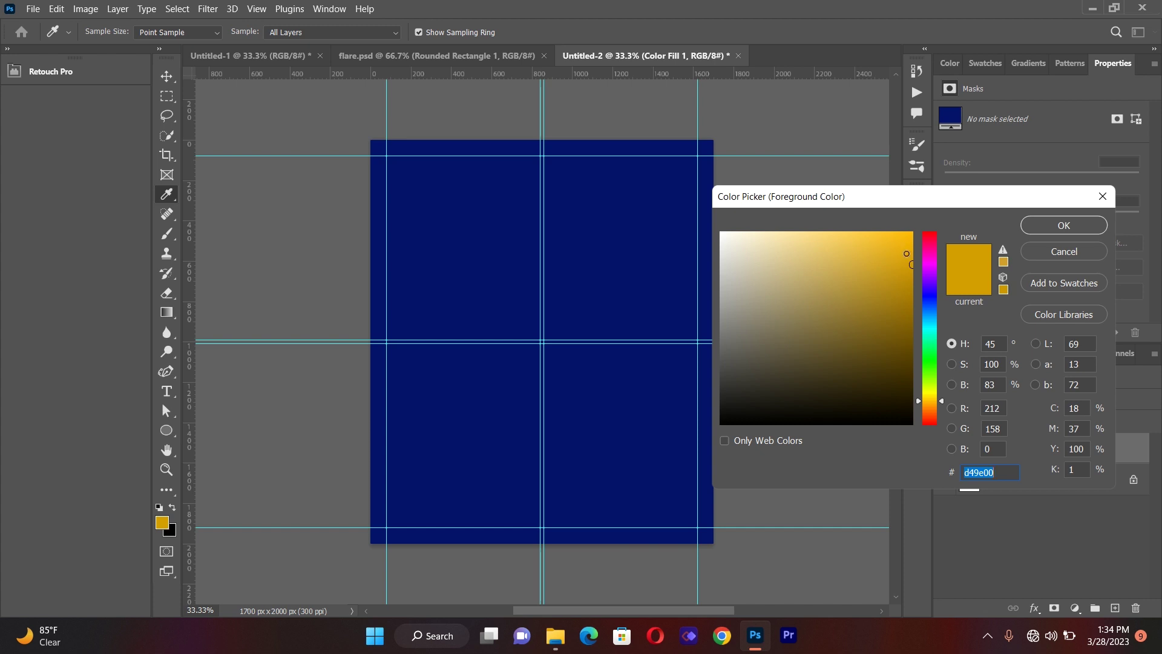
{"action": "left_click", "coordinate": [906, 254]}
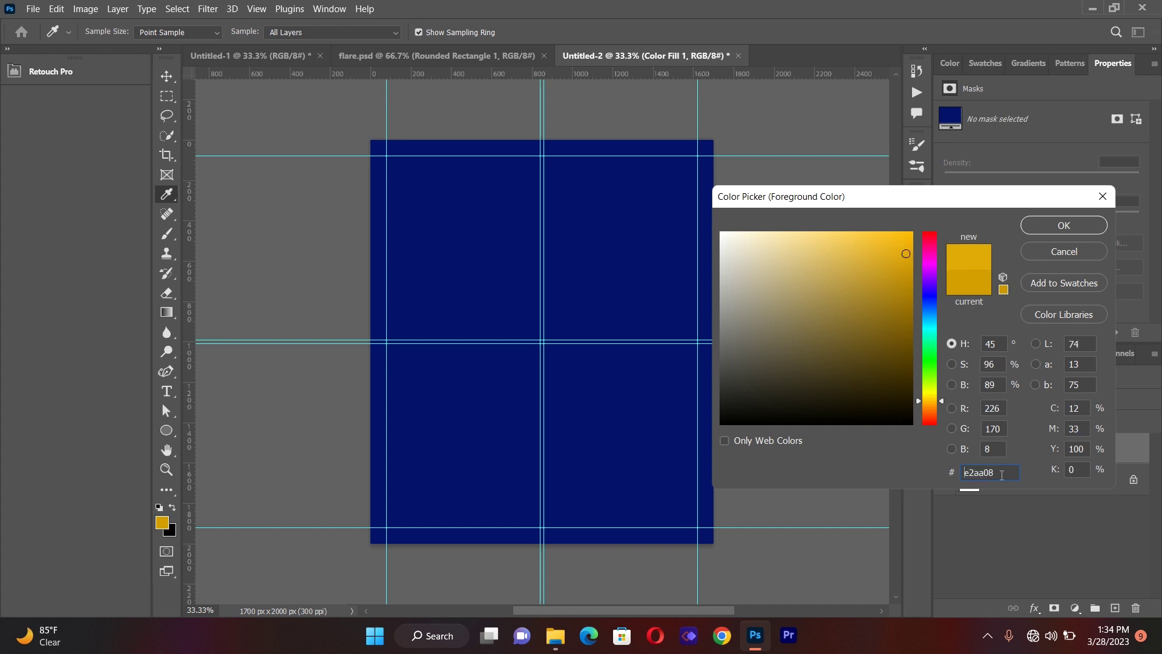
{"action": "key", "text": "BackSpace"}
{"action": "key", "text": "BackSpace"}
{"action": "key", "text": "BackSpace"}
{"action": "key", "text": "BackSpace"}
{"action": "key", "text": "BackSpace"}
{"action": "key", "text": "BackSpace"}
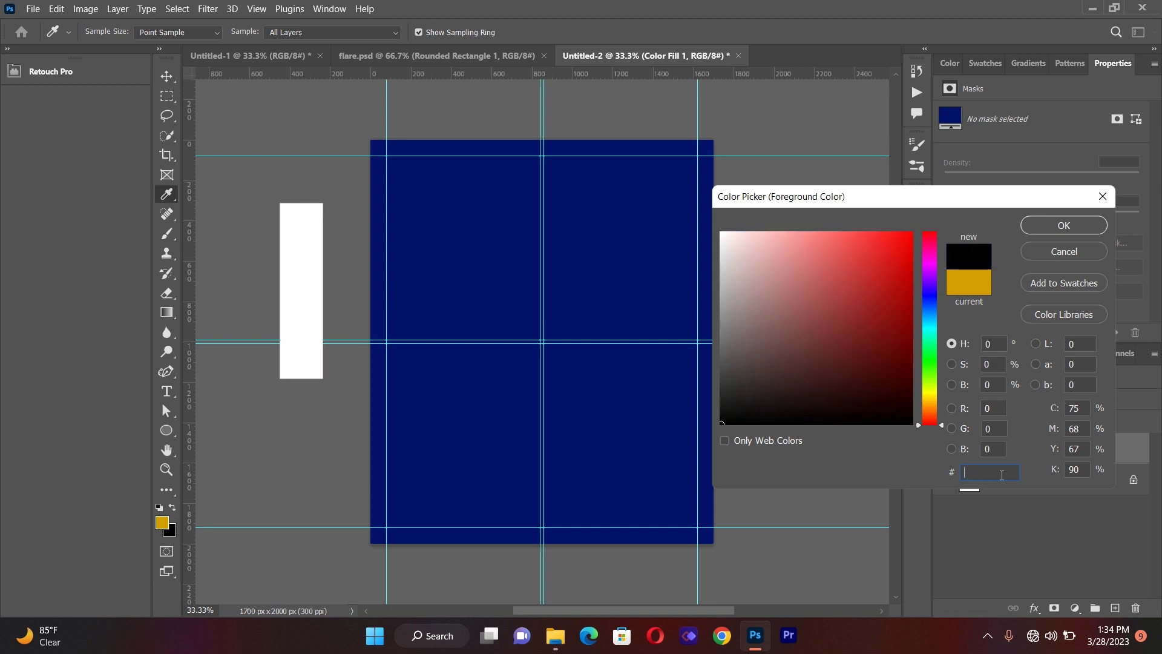
{"action": "type", "text": "F"}
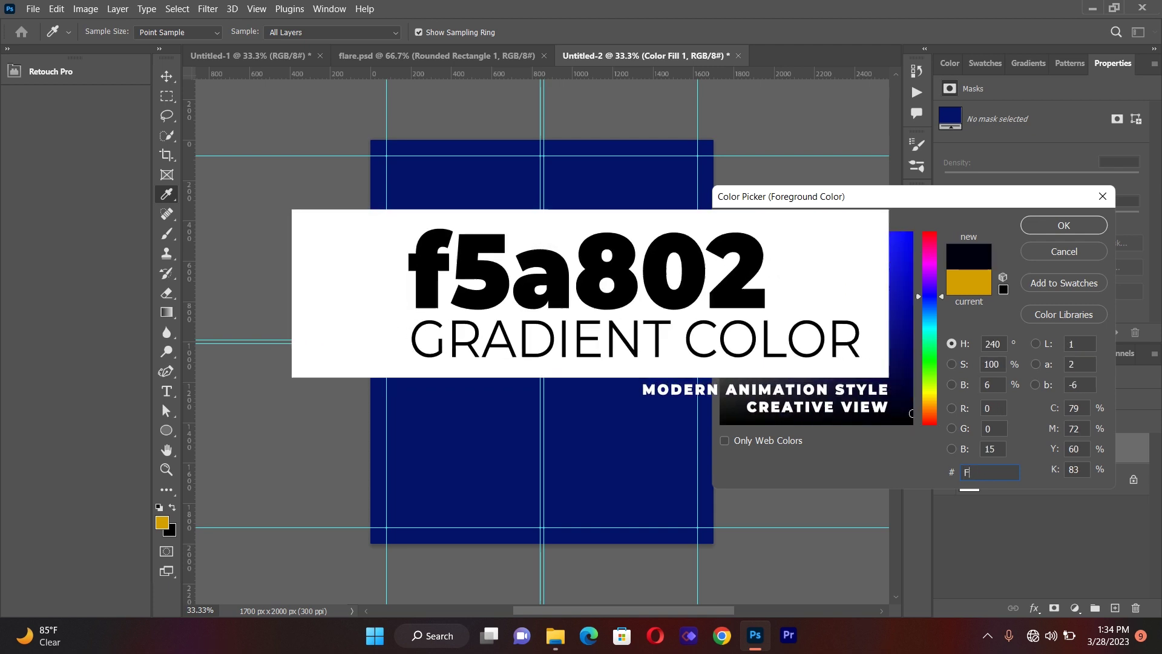
{"action": "type", "text": "5"}
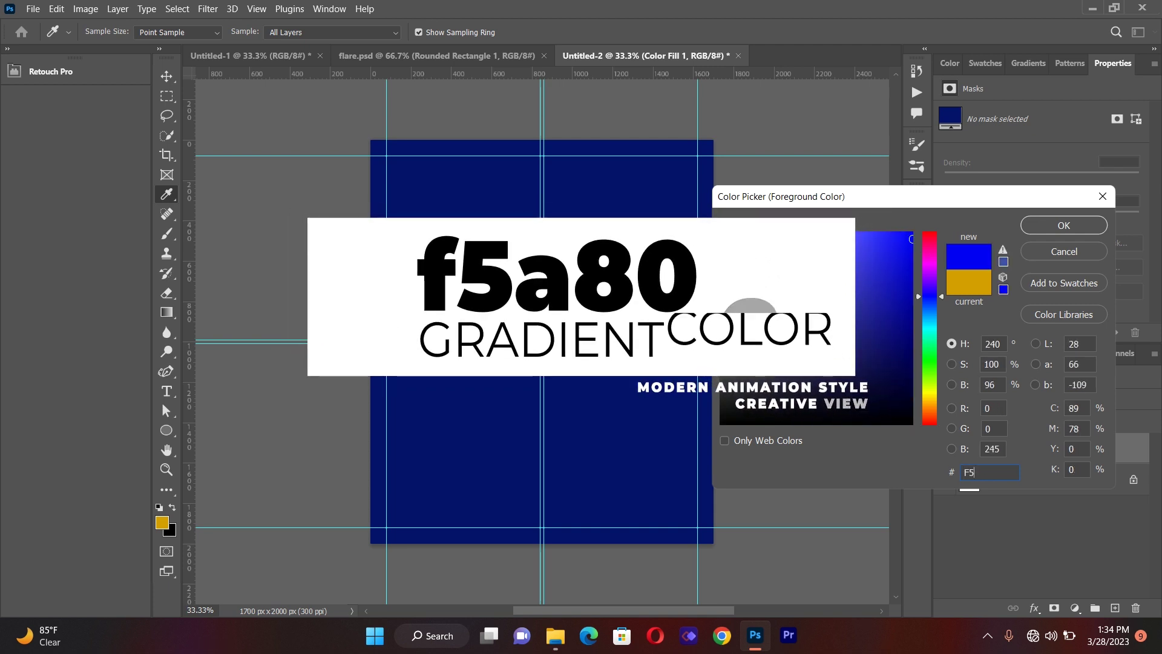
{"action": "type", "text": "A8"}
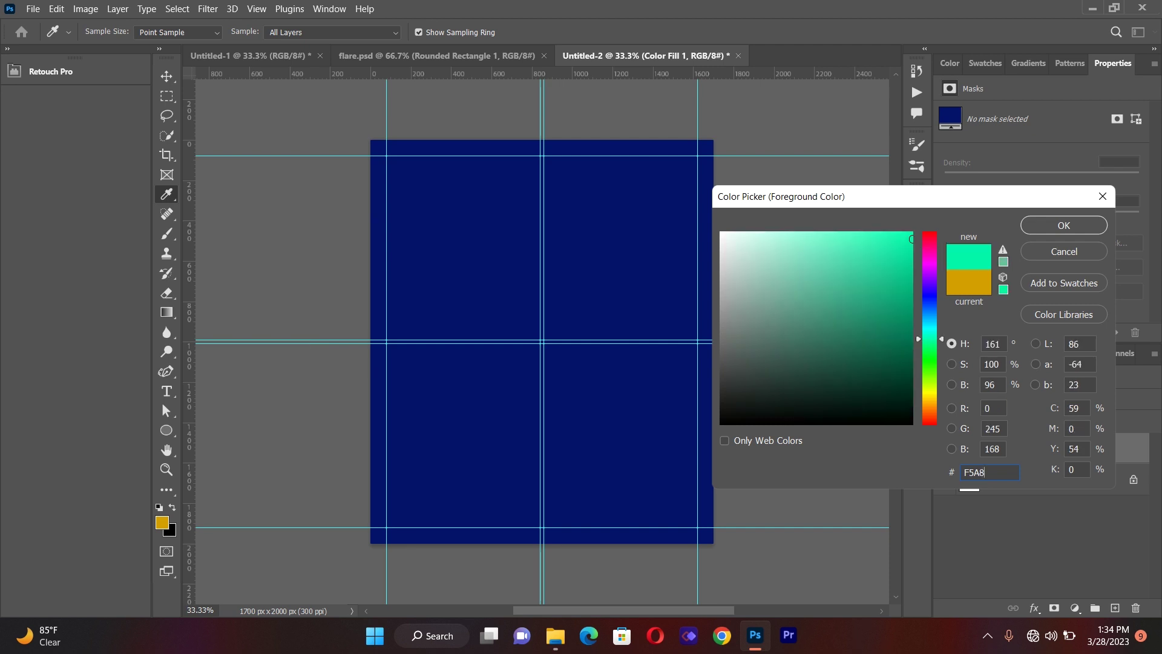
{"action": "type", "text": "02"}
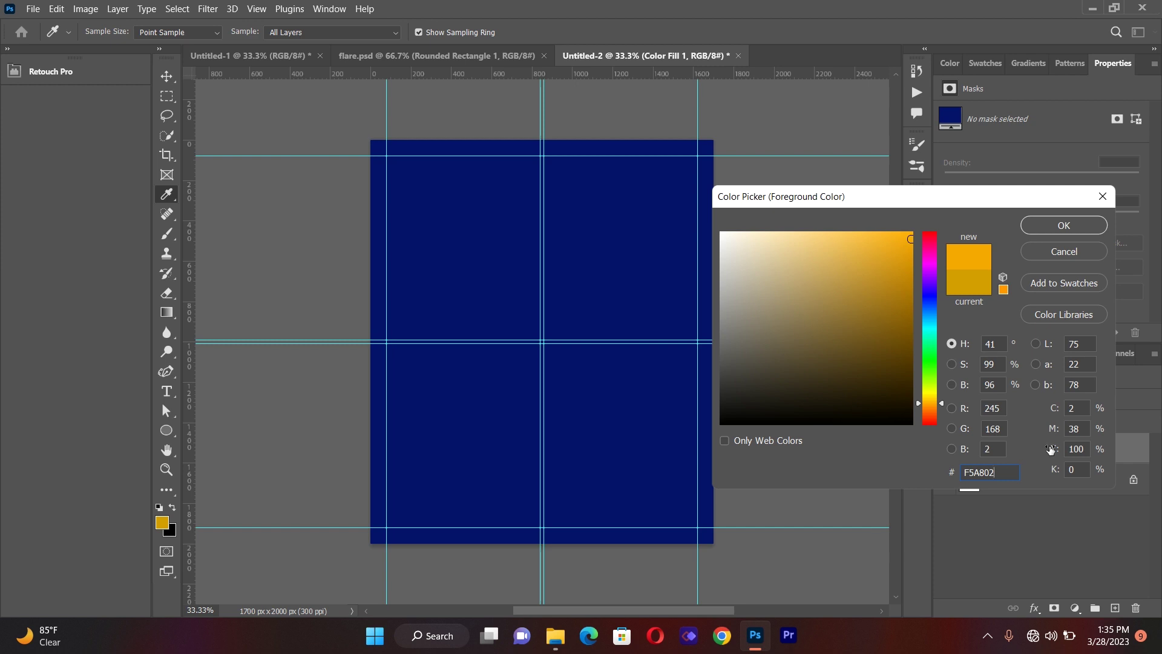
{"action": "left_click", "coordinate": [1074, 229]}
{"action": "key", "text": "v"}
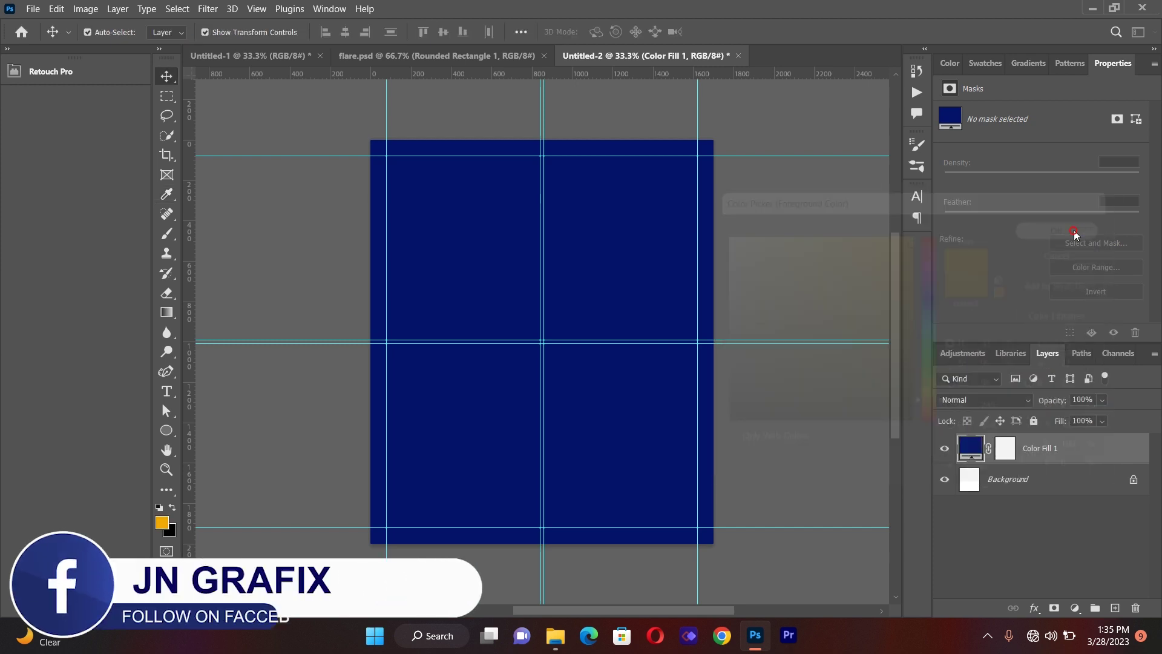
- Add a linear orange-to-transparent gradient fill layer at a -94.75° angle, with the transparent opacity stop at about 70%
{"action": "left_click", "coordinate": [1075, 608]}
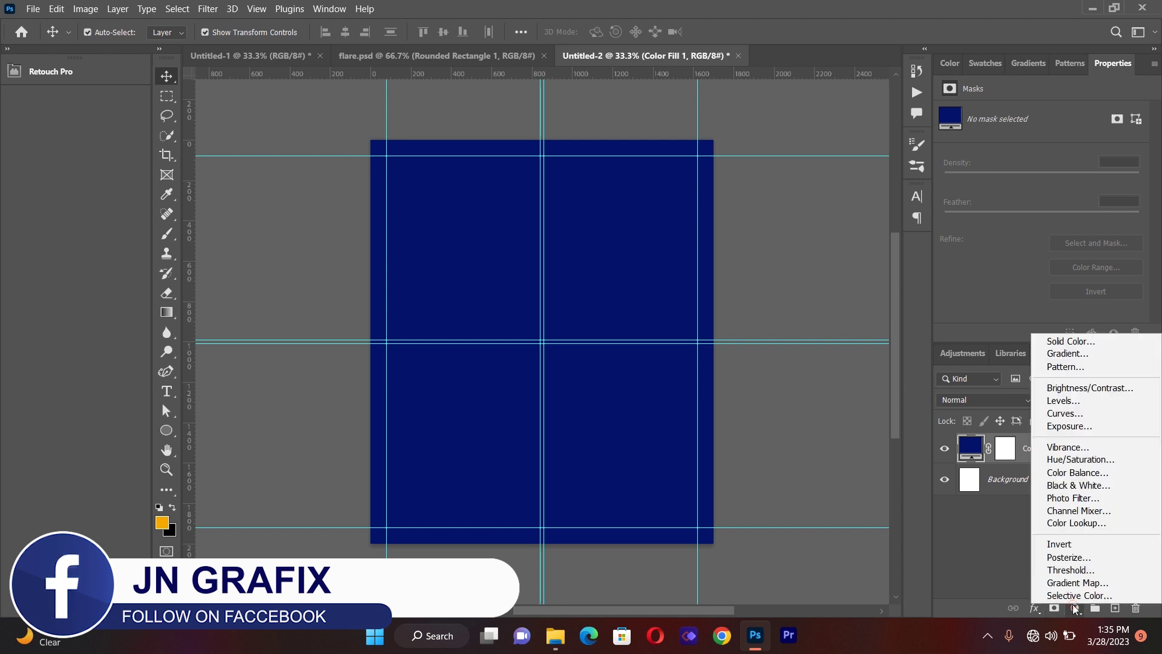
{"action": "left_click", "coordinate": [1082, 353]}
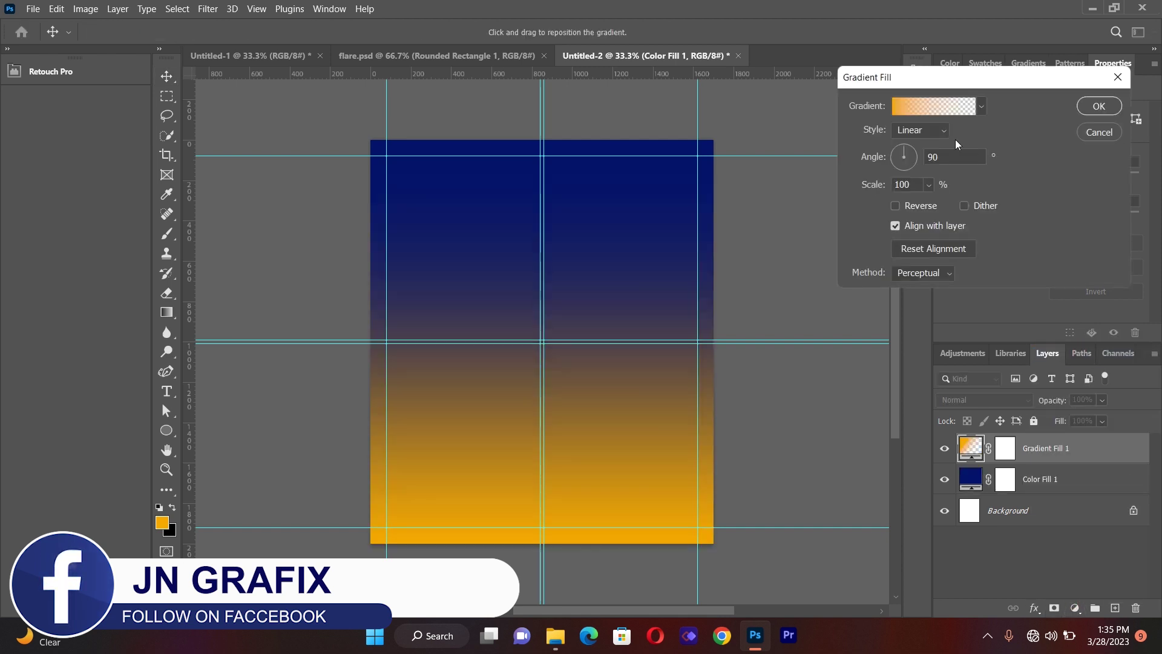
{"action": "left_click", "coordinate": [904, 164]}
{"action": "left_click", "coordinate": [939, 105]}
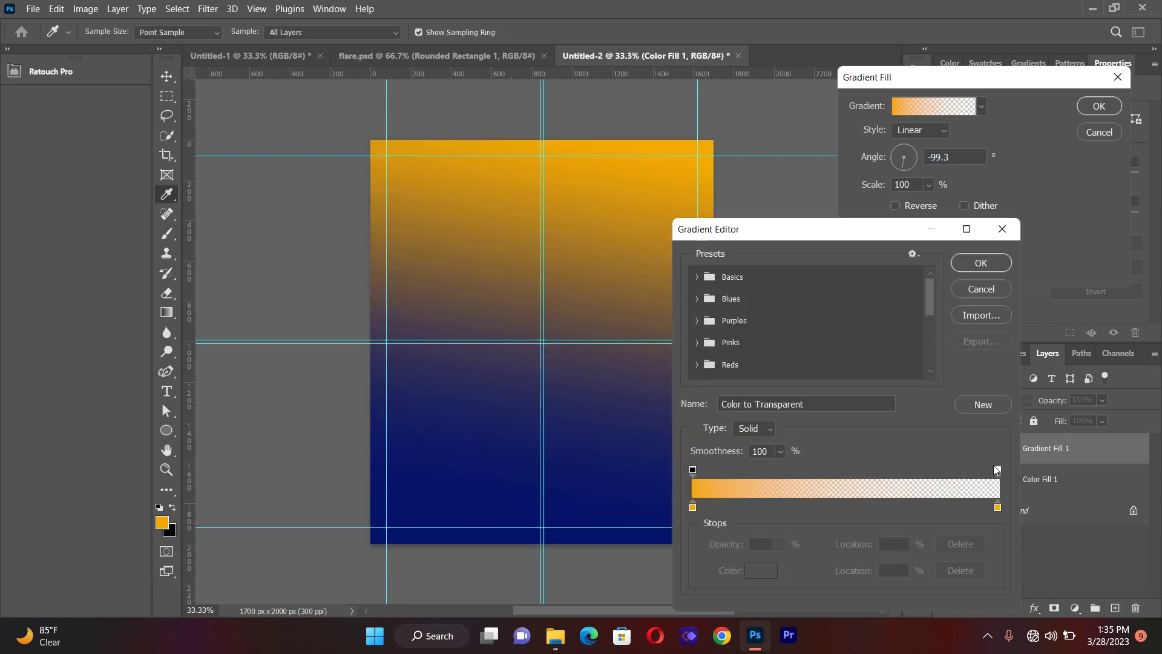
{"action": "left_click_drag", "start_coordinate": [997, 470], "coordinate": [908, 470]}
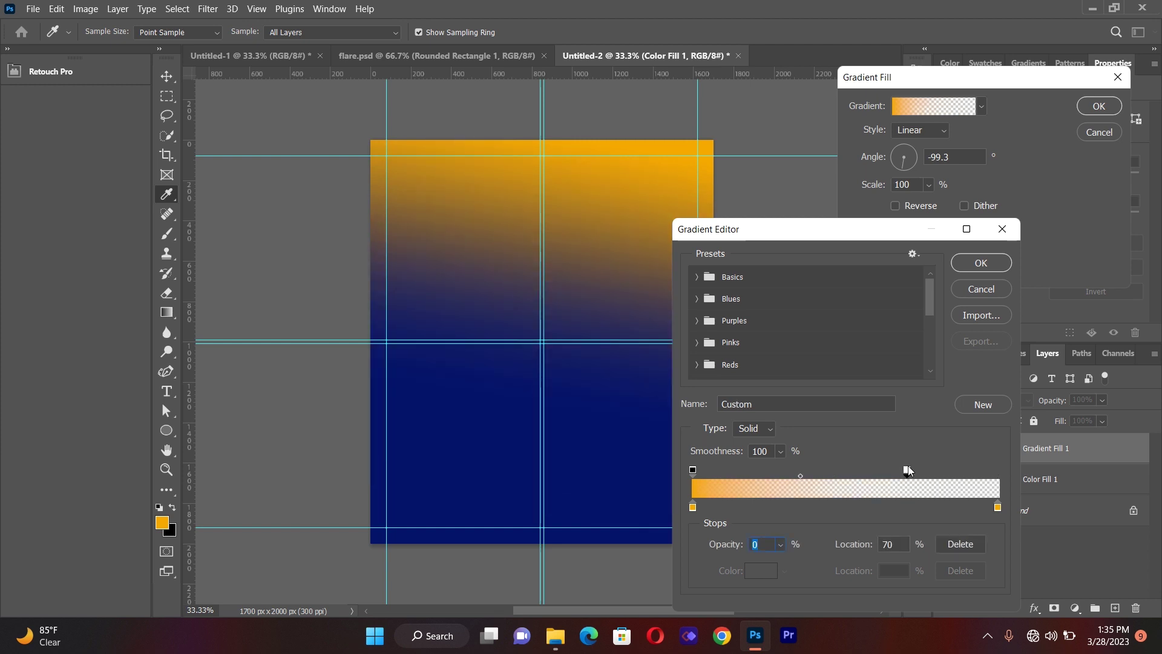
{"action": "left_click_drag", "start_coordinate": [909, 470], "coordinate": [906, 472]}
{"action": "left_click", "coordinate": [992, 265]}
{"action": "left_click_drag", "start_coordinate": [902, 168], "coordinate": [903, 170]}
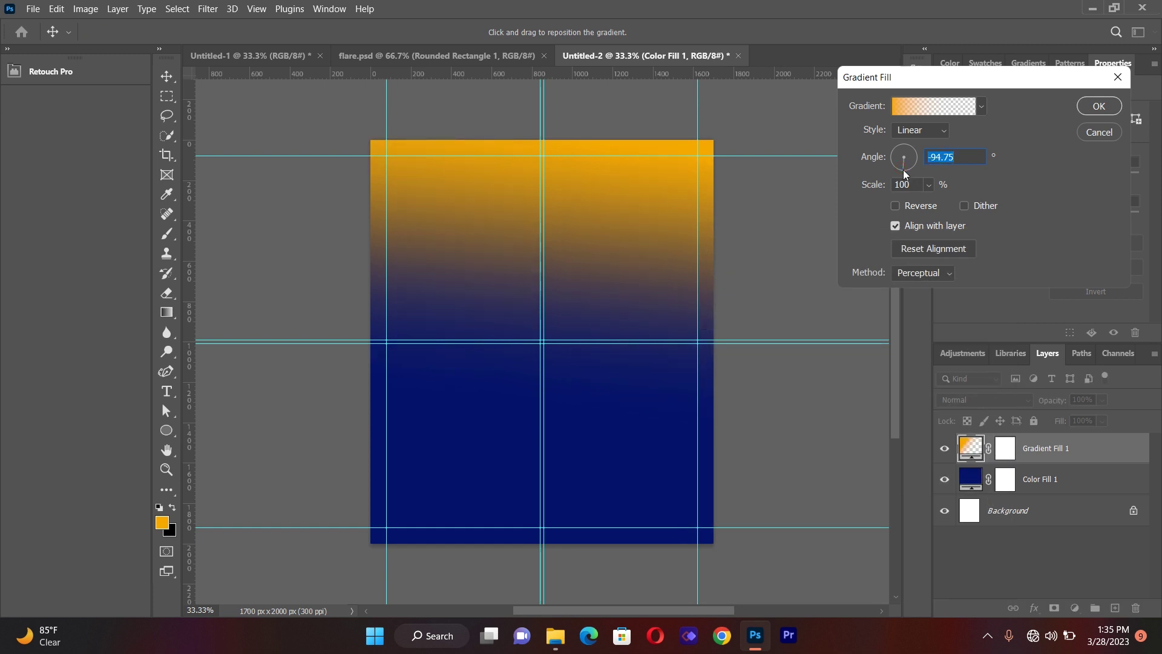
{"action": "left_click", "coordinate": [1095, 109]}
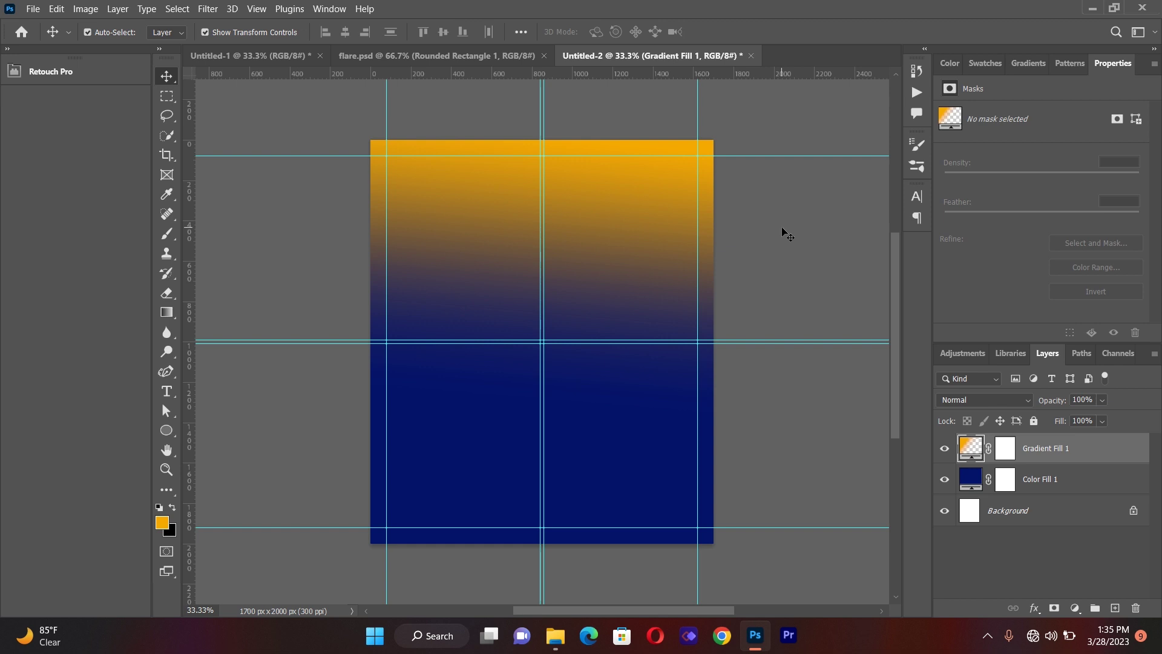
- Place the crowd photo 3897810.jpg from the MUSIC CONCERT folder as a linked file
{"action": "left_click", "coordinate": [34, 9]}
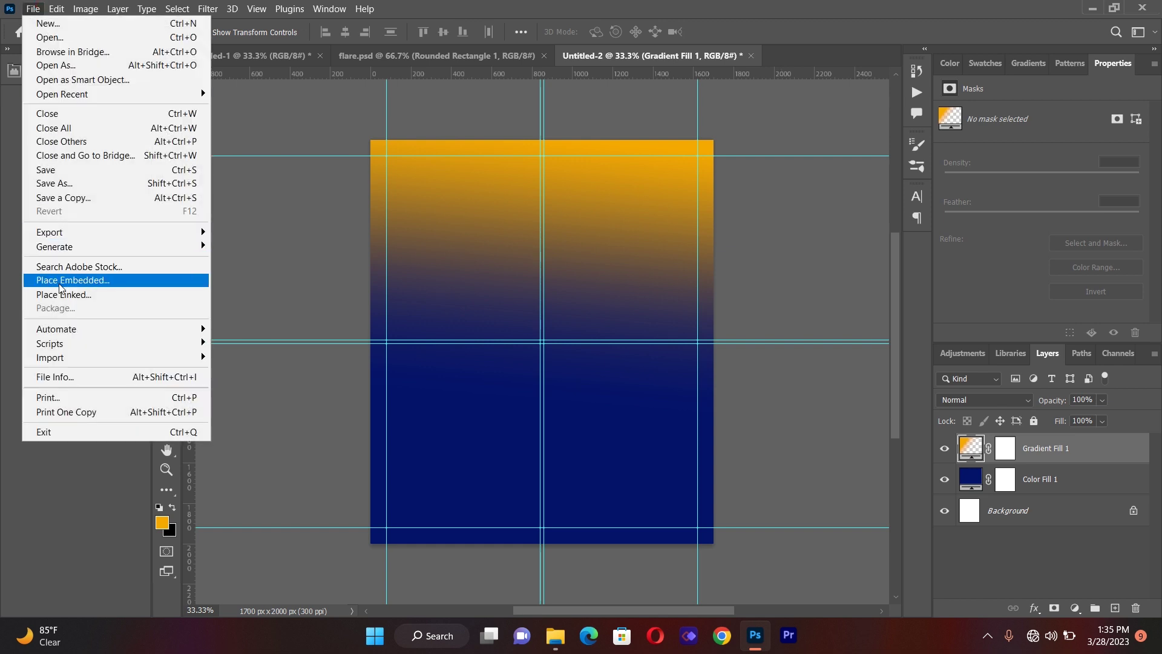
{"action": "left_click", "coordinate": [62, 294]}
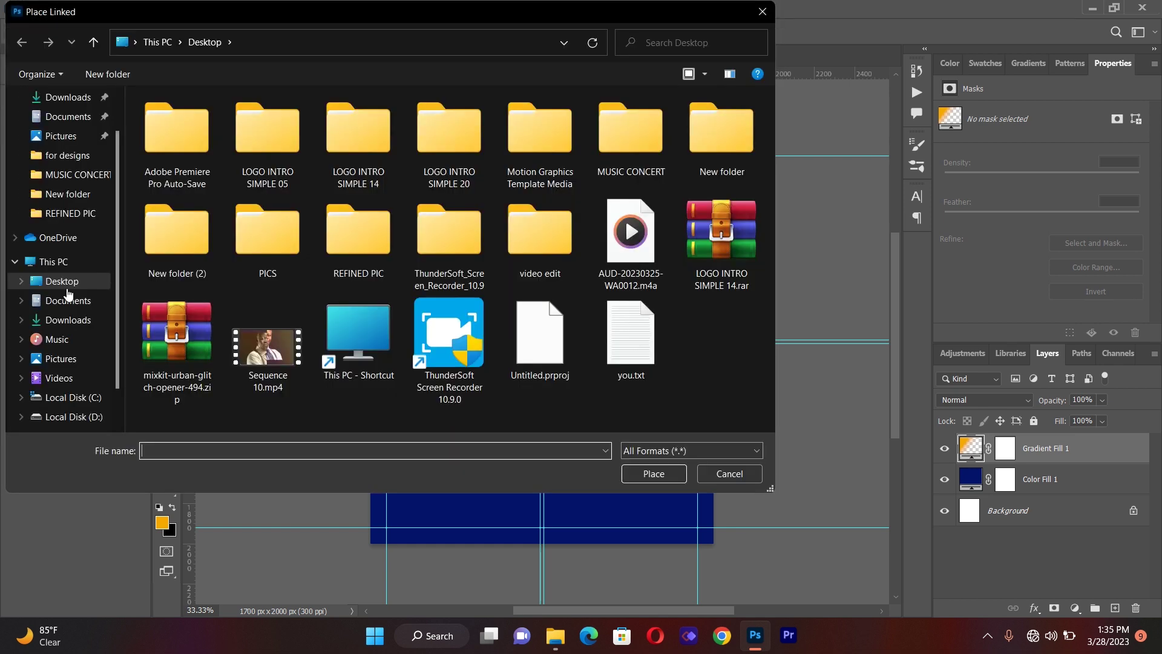
{"action": "double_click", "coordinate": [627, 150]}
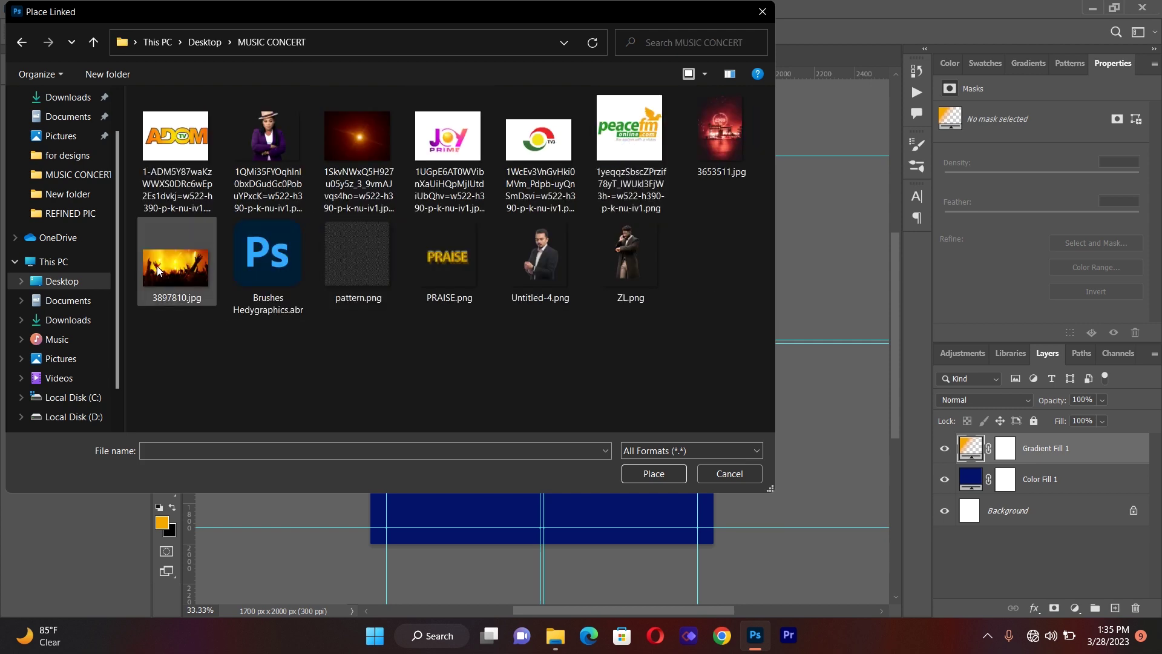
{"action": "double_click", "coordinate": [158, 266]}
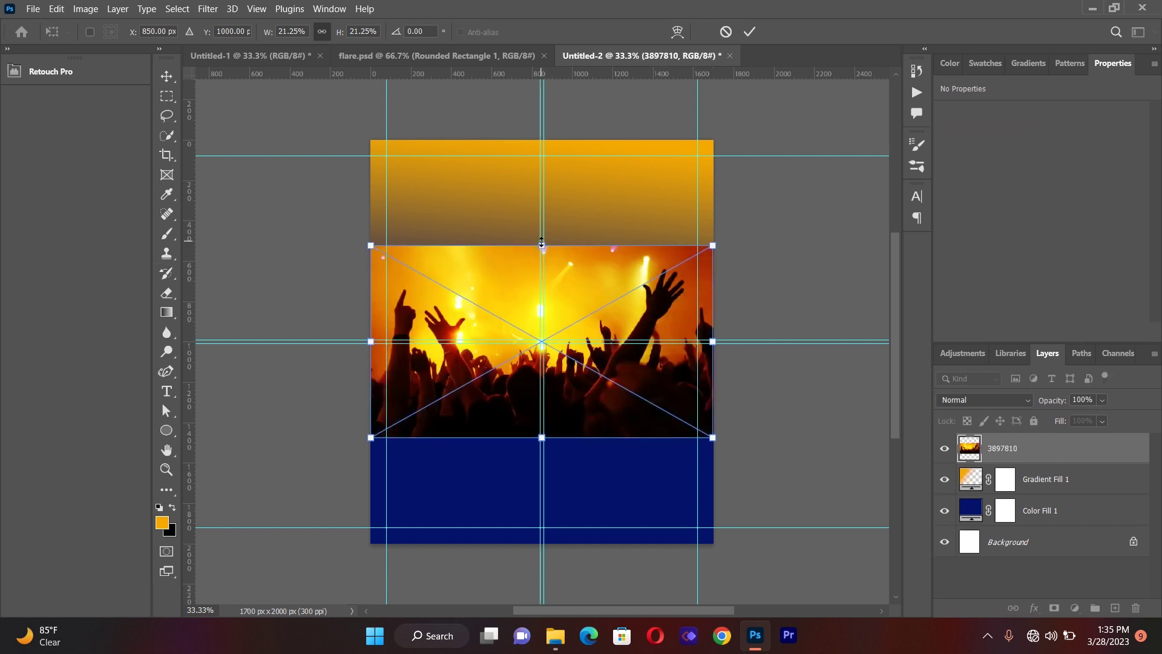
- Enlarge the crowd photo to about 2660 x 1496 px and move it up to cover the upper half of the canvas
{"action": "left_click_drag", "start_coordinate": [542, 244], "coordinate": [542, 169]}
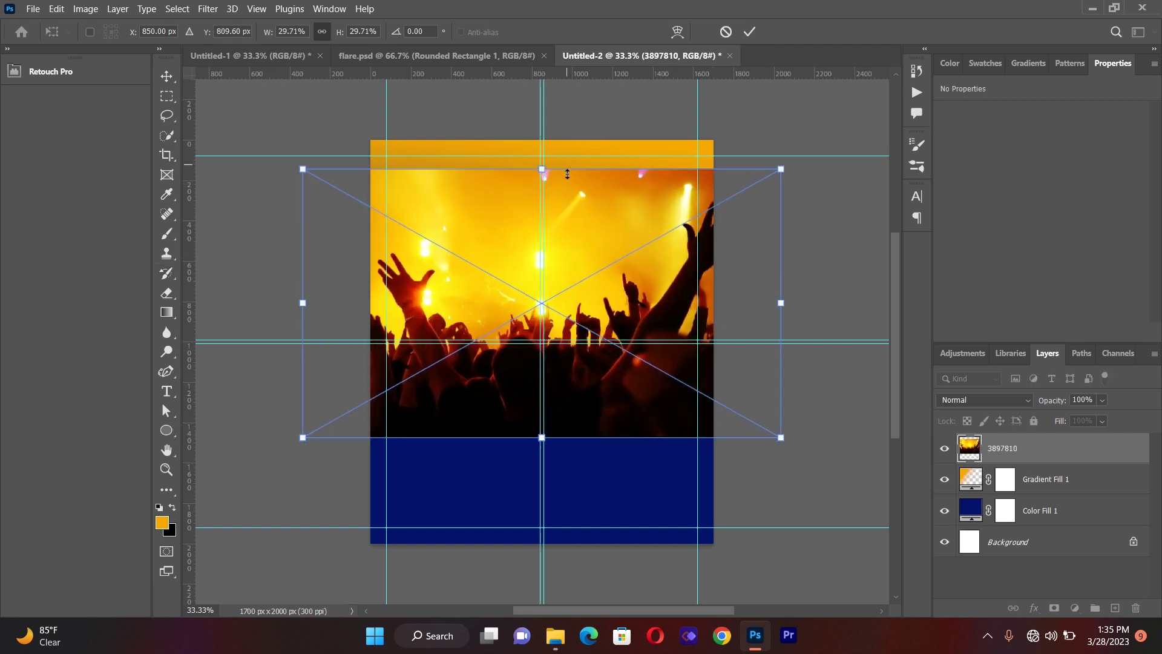
{"action": "left_click_drag", "start_coordinate": [578, 277], "coordinate": [580, 204]}
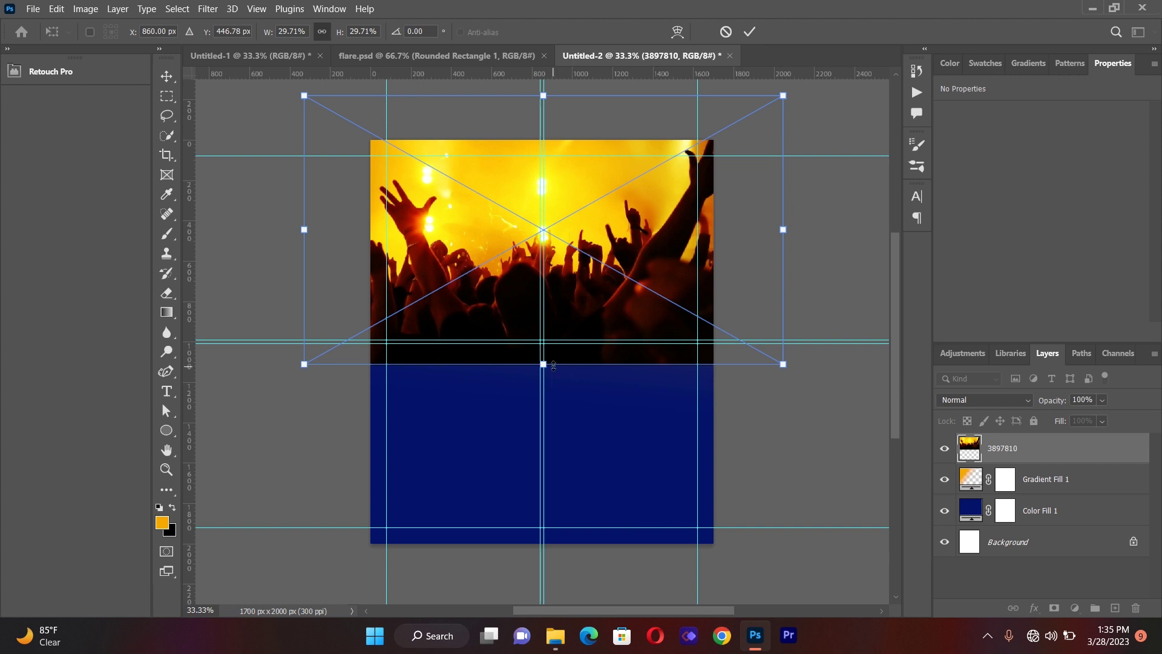
{"action": "left_click_drag", "start_coordinate": [544, 365], "coordinate": [544, 396]}
{"action": "left_click_drag", "start_coordinate": [607, 308], "coordinate": [609, 267]}
{"action": "left_click", "coordinate": [176, 74]}
{"action": "left_click", "coordinate": [447, 266]}
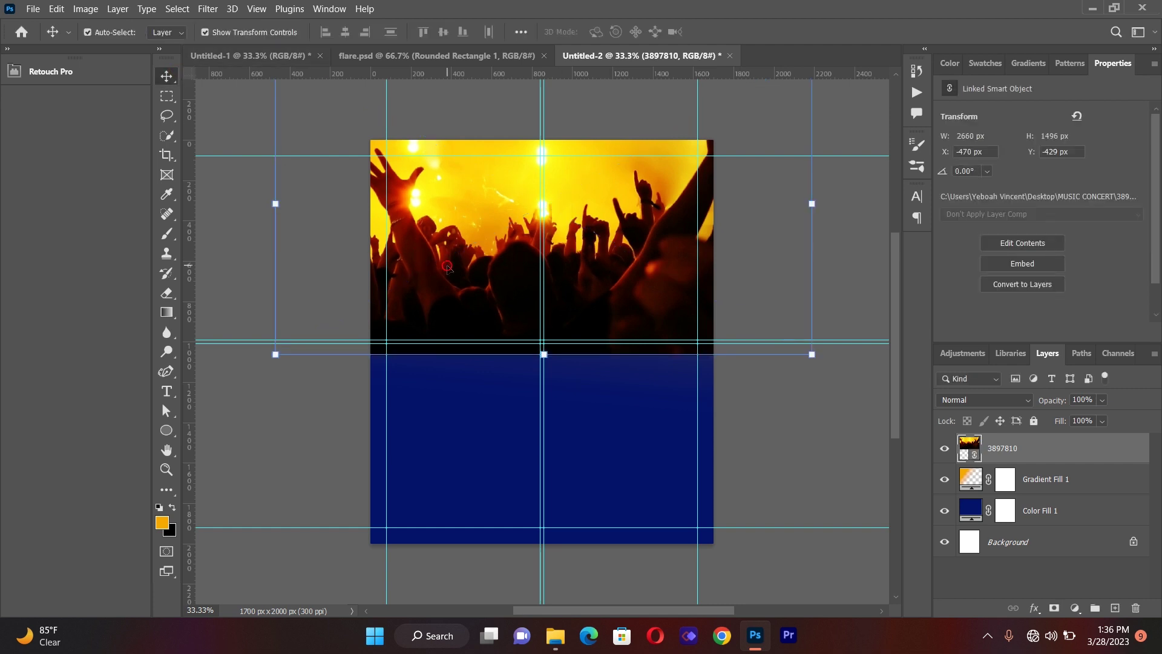
- Apply a Gaussian Blur with a 9.6-pixel radius to the crowd photo and shift the photo slightly upward
{"action": "left_click", "coordinate": [213, 9]}
{"action": "mouse_move", "coordinate": [274, 177]}
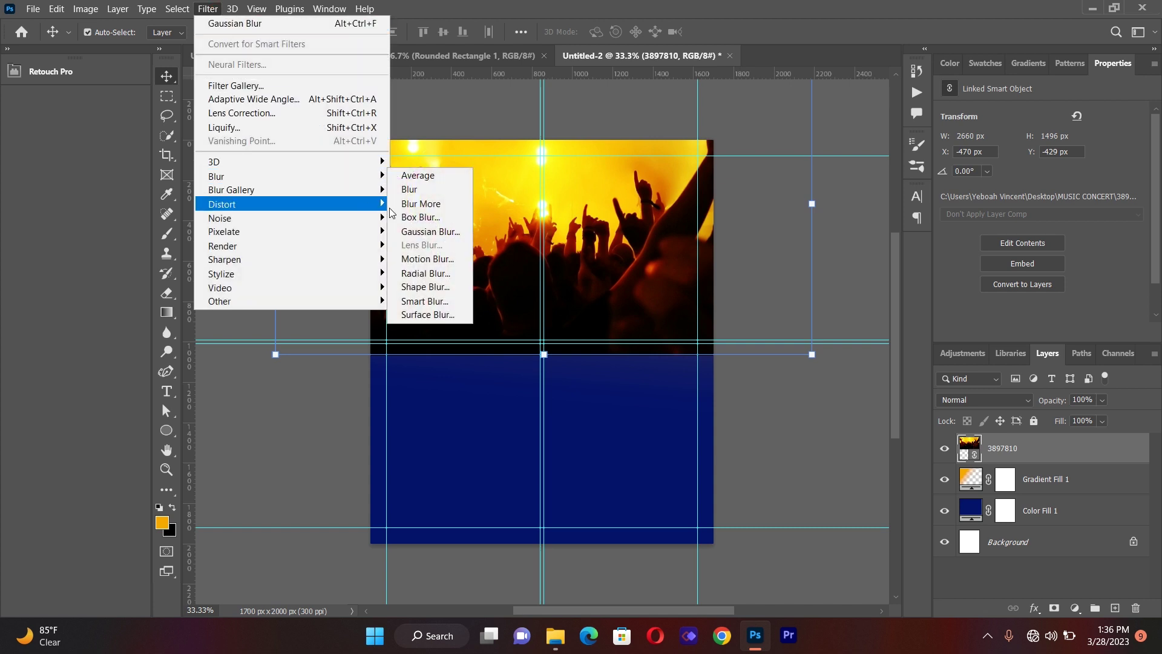
{"action": "left_click", "coordinate": [425, 234]}
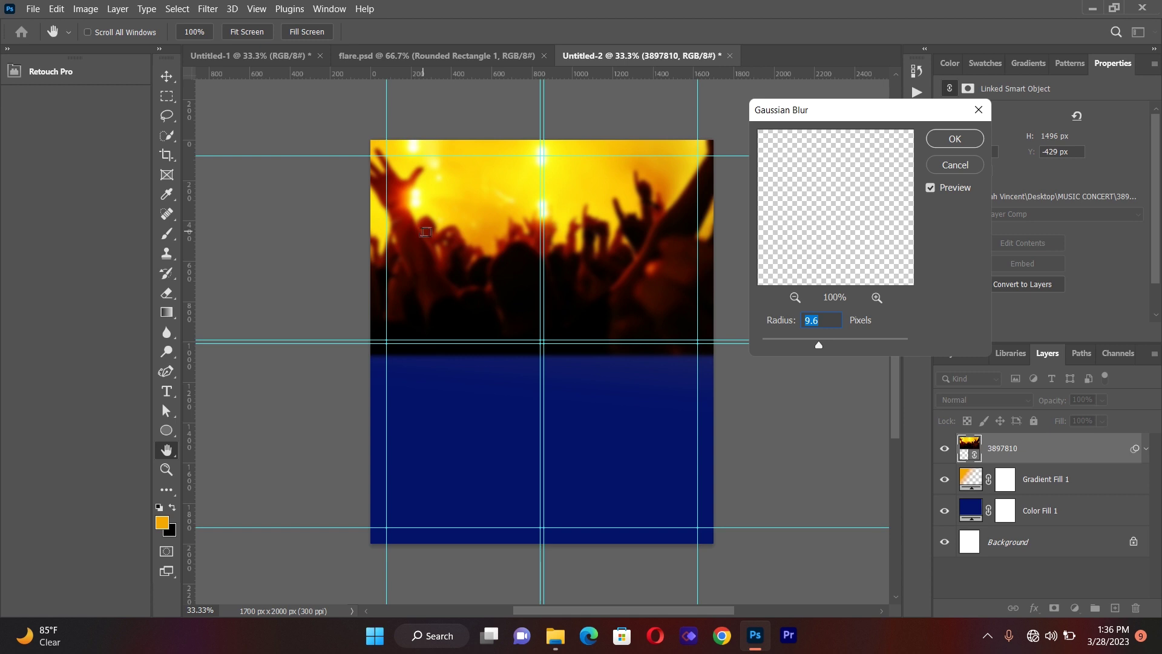
{"action": "left_click", "coordinate": [967, 141]}
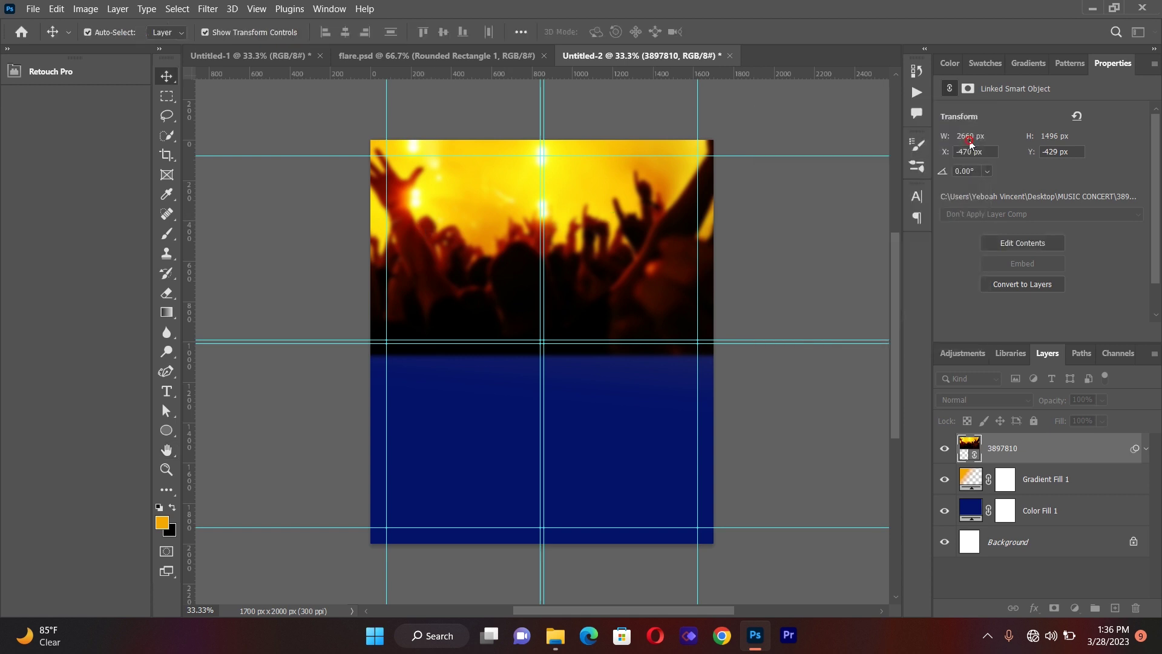
{"action": "mouse_move", "coordinate": [633, 245]}
{"action": "left_mouse_down"}
{"action": "mouse_move", "coordinate": [633, 225]}
{"action": "mouse_move", "coordinate": [634, 237]}
{"action": "left_mouse_up"}
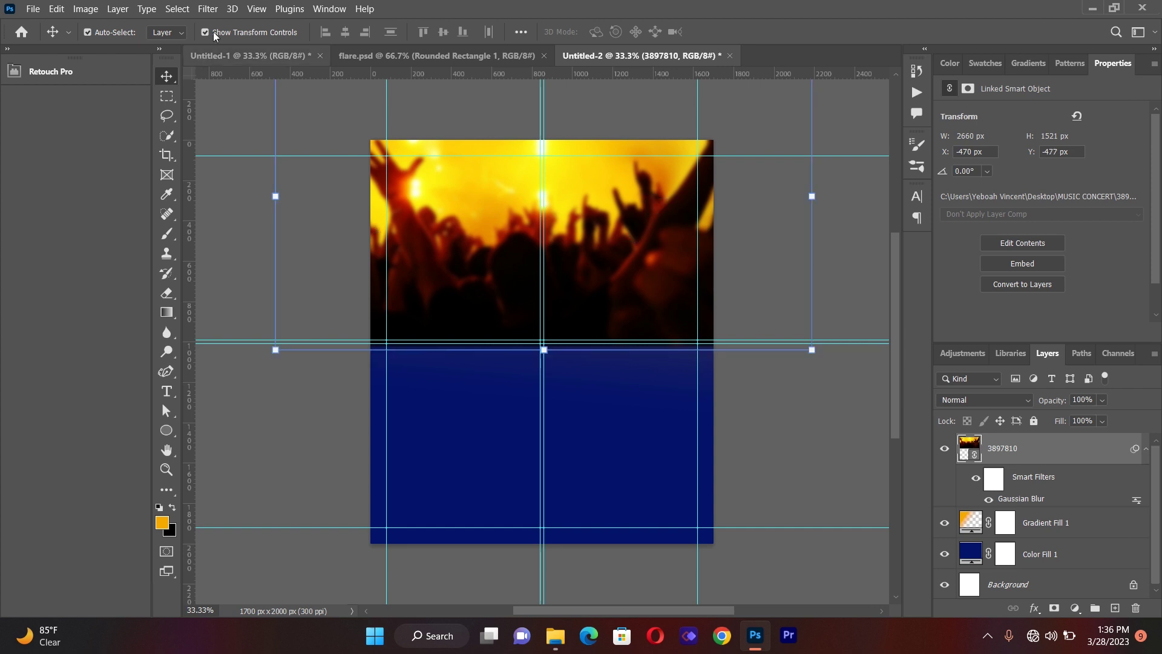
- Apply a second Gaussian Blur to the crowd photo with a 22.2-pixel radius
{"action": "left_click", "coordinate": [208, 8]}
{"action": "left_click", "coordinate": [209, 10]}
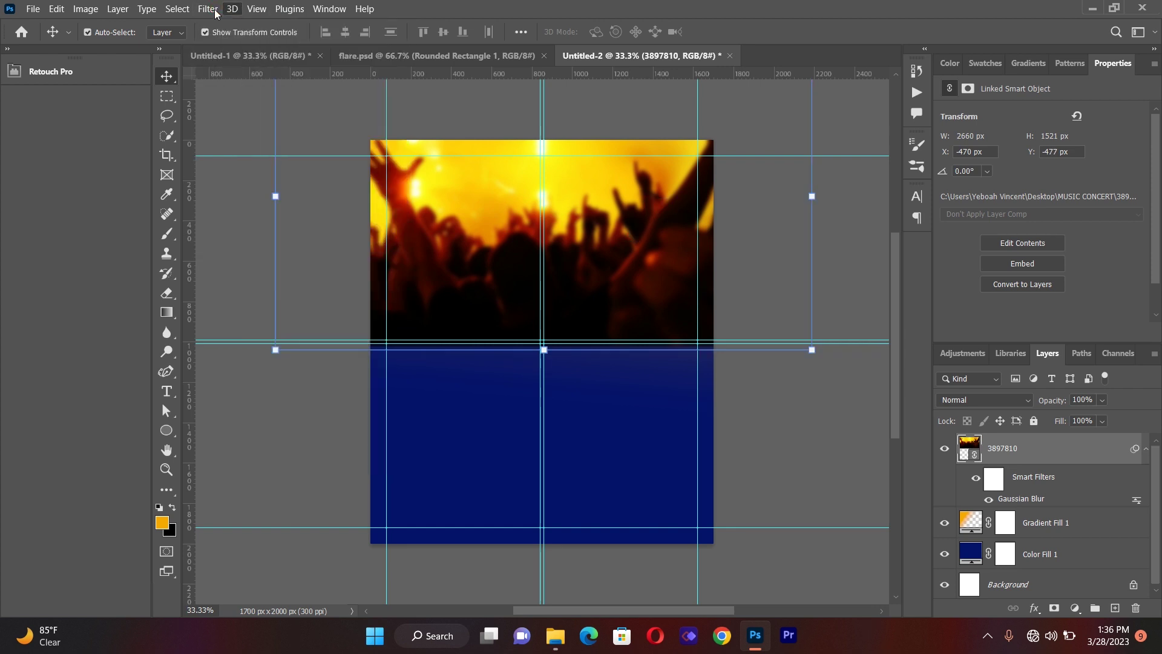
{"action": "left_click", "coordinate": [209, 9]}
{"action": "left_click", "coordinate": [224, 23]}
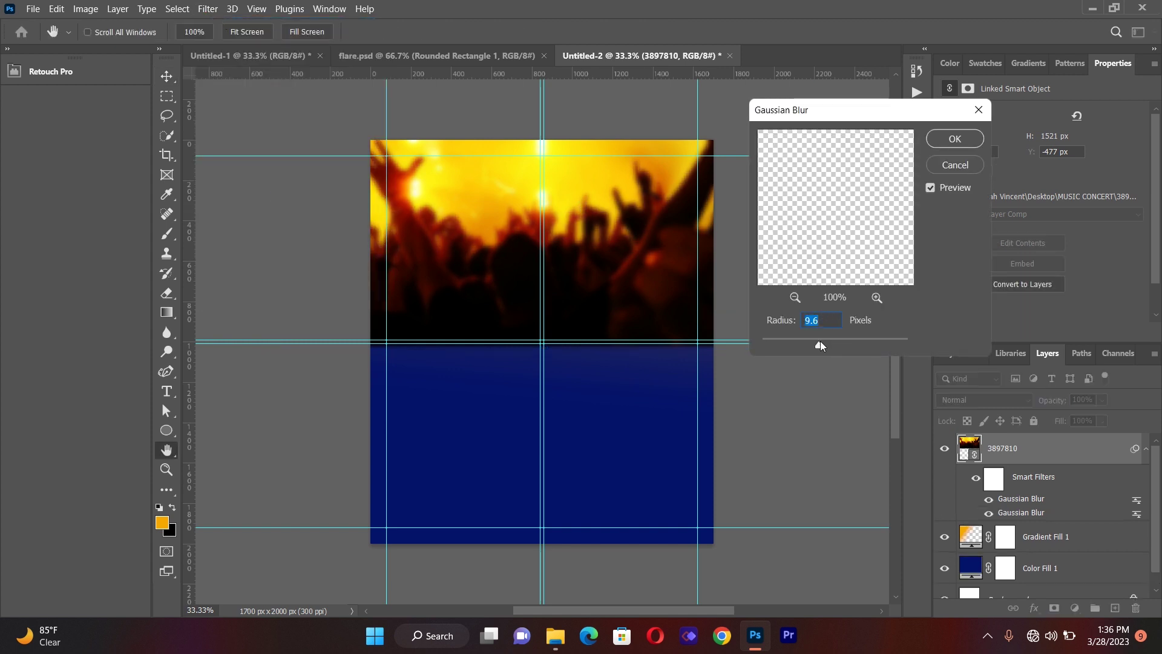
{"action": "left_click_drag", "start_coordinate": [819, 340], "coordinate": [829, 340]}
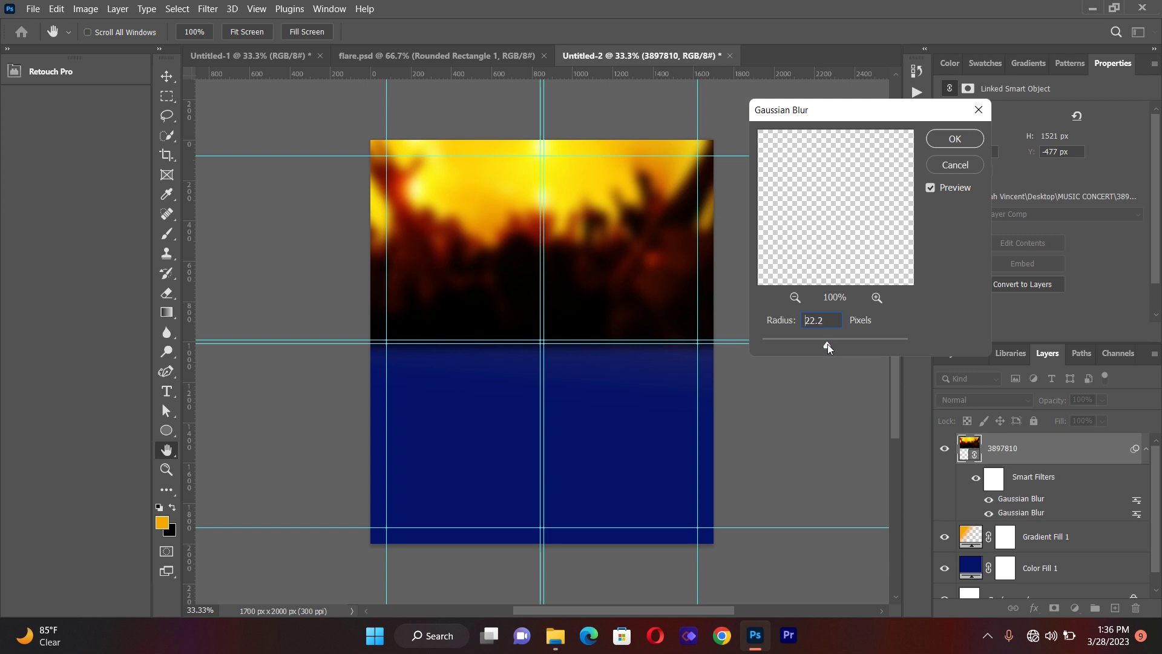
{"action": "left_click", "coordinate": [952, 141]}
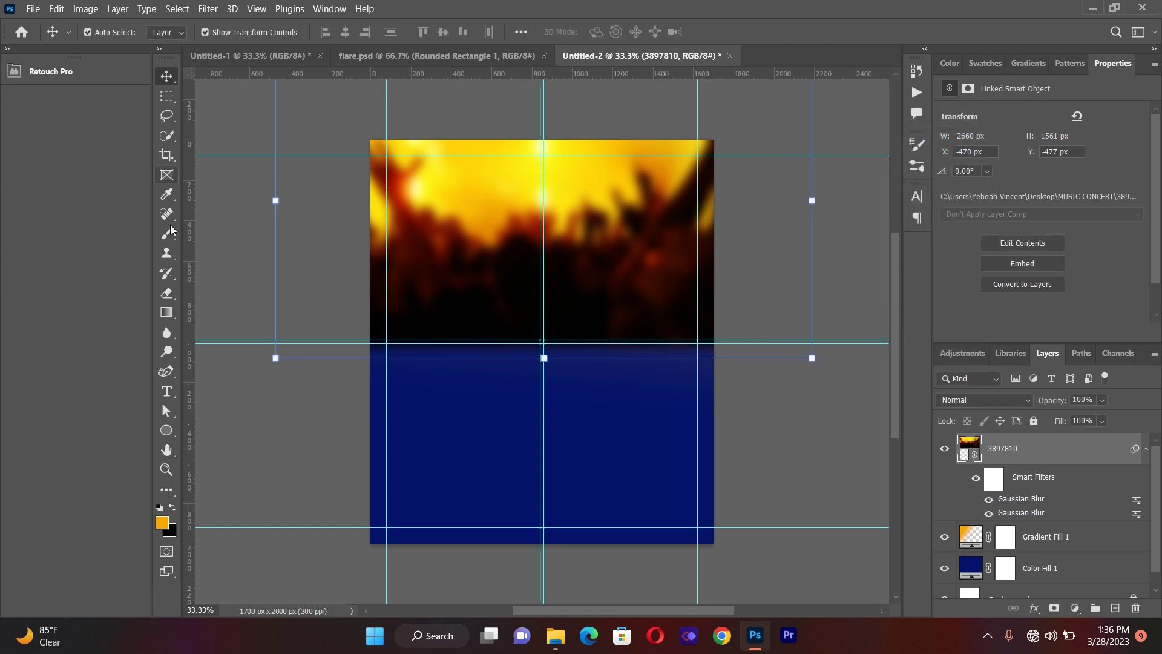
- Rasterize the crowd photo and fade its lower edge into the blue with a soft Eraser about 1811 px in size
{"action": "left_click", "coordinate": [165, 297]}
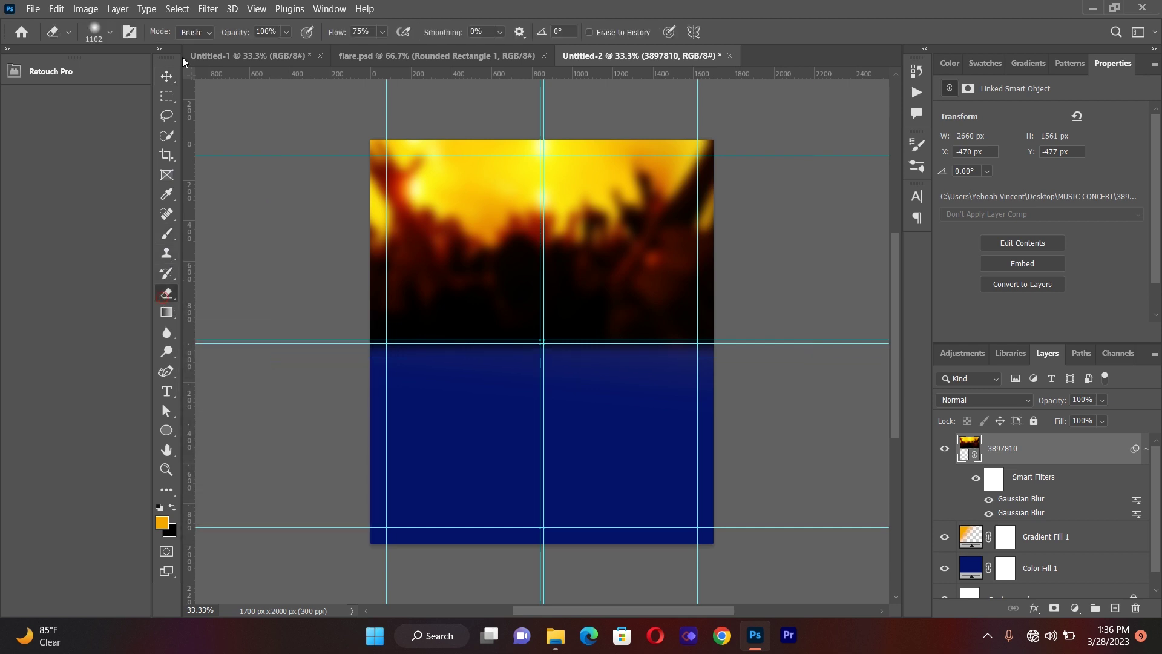
{"action": "left_click", "coordinate": [110, 35]}
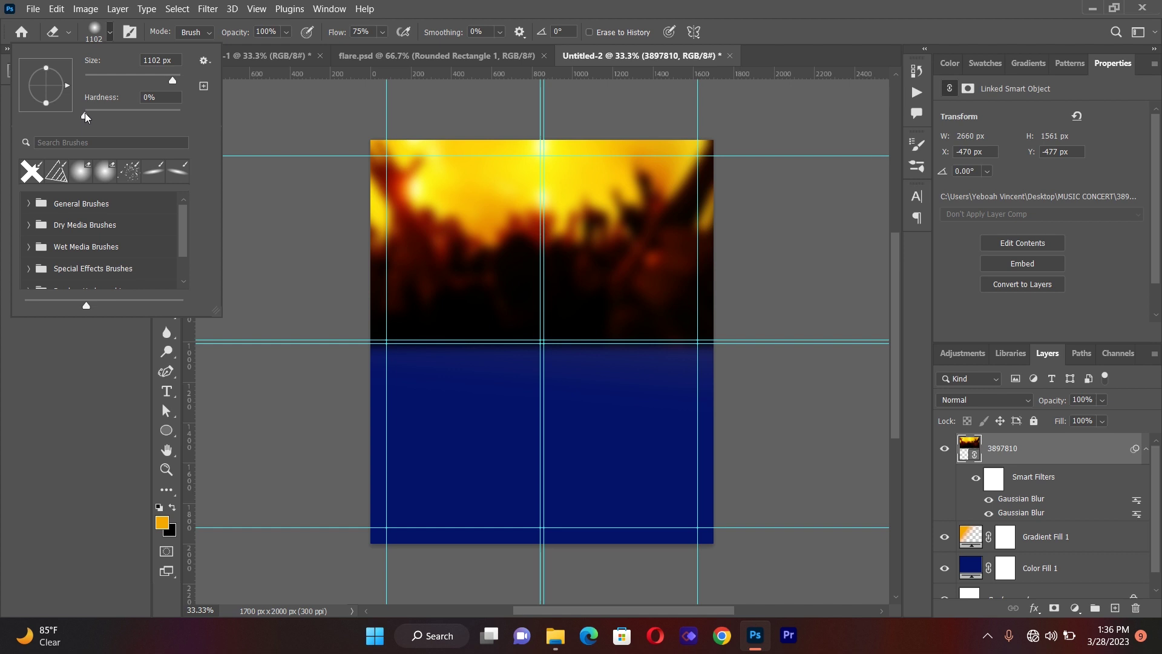
{"action": "left_click_drag", "start_coordinate": [172, 81], "coordinate": [175, 84]}
{"action": "left_click", "coordinate": [560, 297]}
{"action": "left_click", "coordinate": [519, 251]}
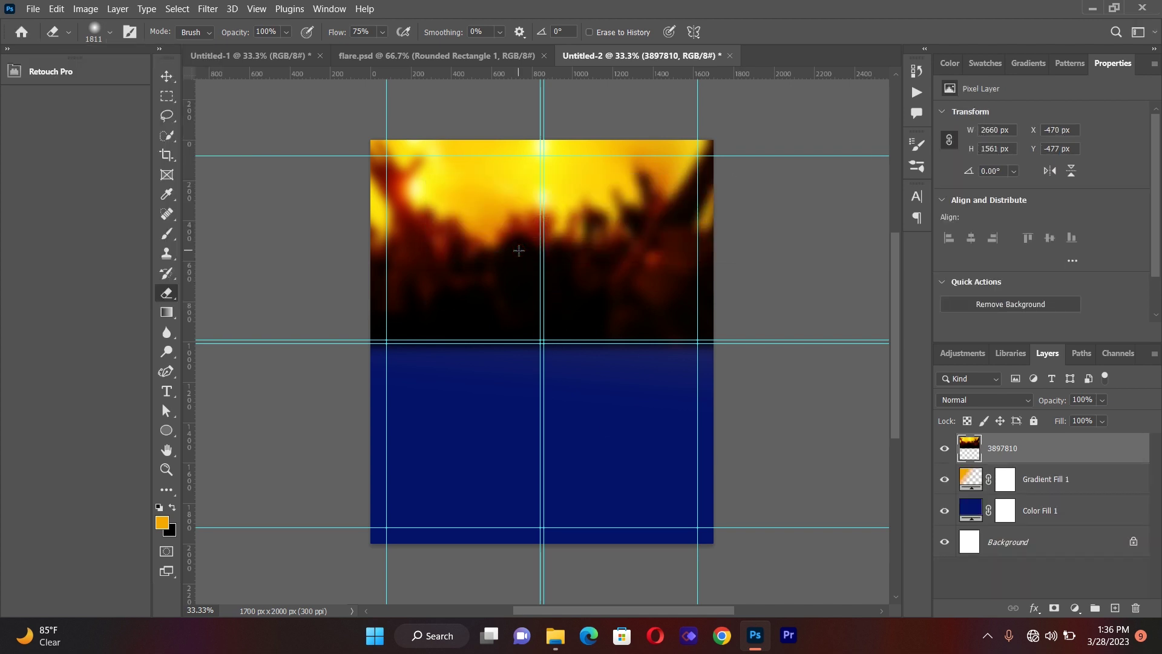
{"action": "mouse_move", "coordinate": [457, 449]}
{"action": "left_mouse_down"}
{"action": "mouse_move", "coordinate": [521, 464]}
{"action": "mouse_move", "coordinate": [722, 462]}
{"action": "left_mouse_up"}
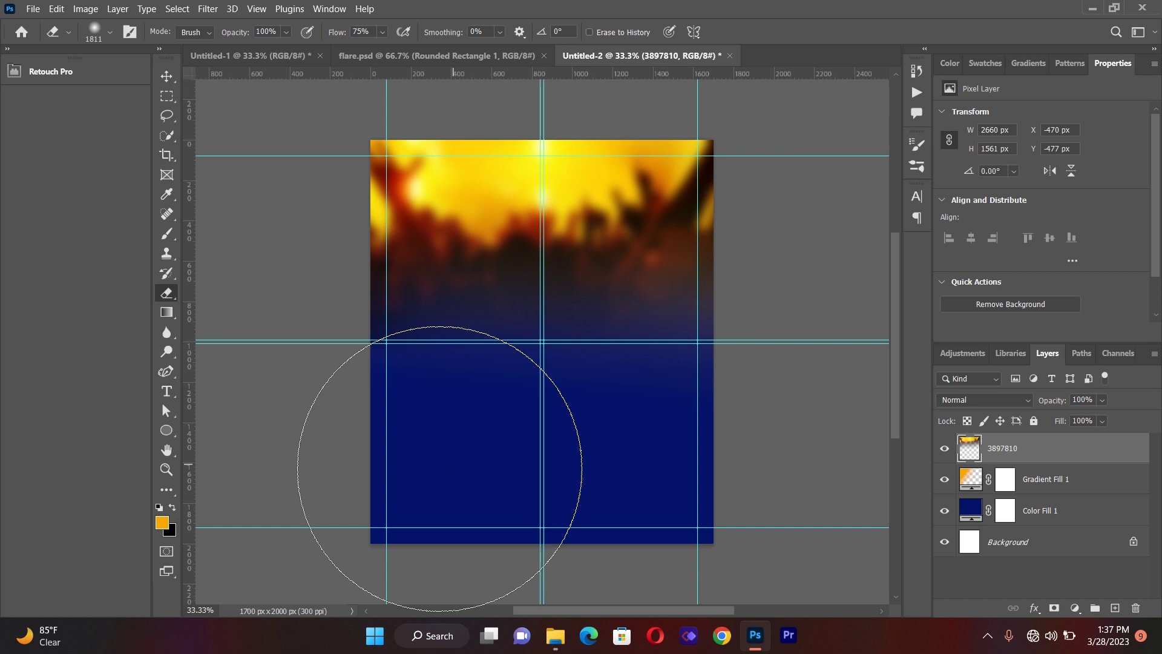
{"action": "left_click", "coordinate": [425, 478]}
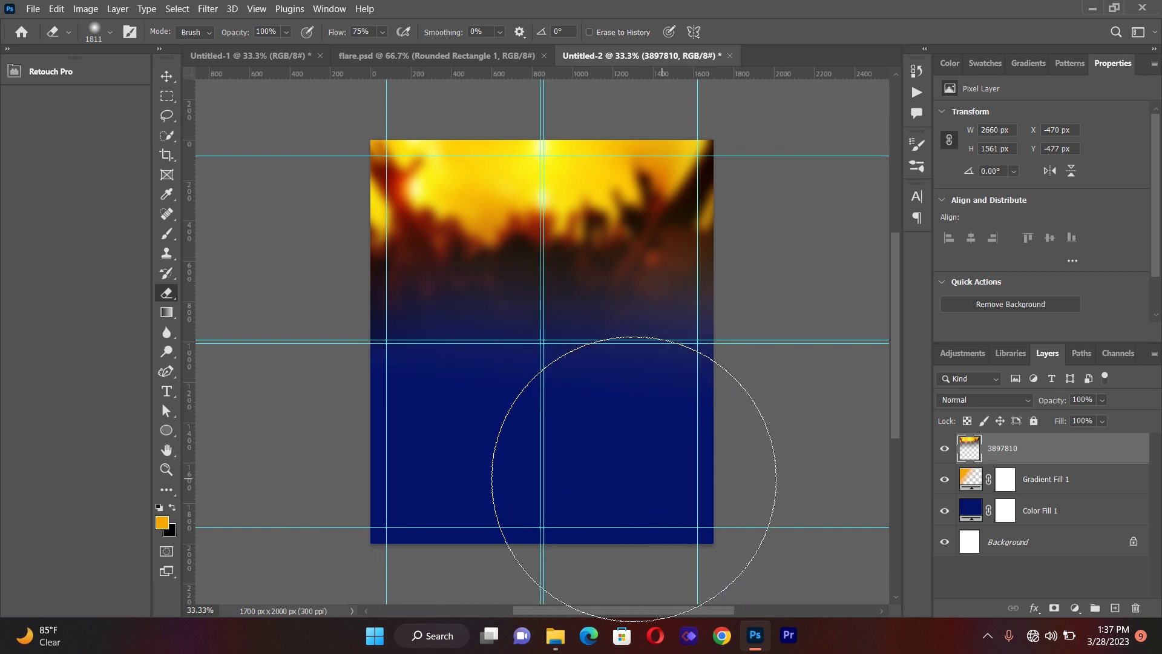
- Place 3653511.jpg from the MUSIC CONCERT folder as a linked file directly above the gradient fill layer
{"action": "left_click", "coordinate": [163, 73]}
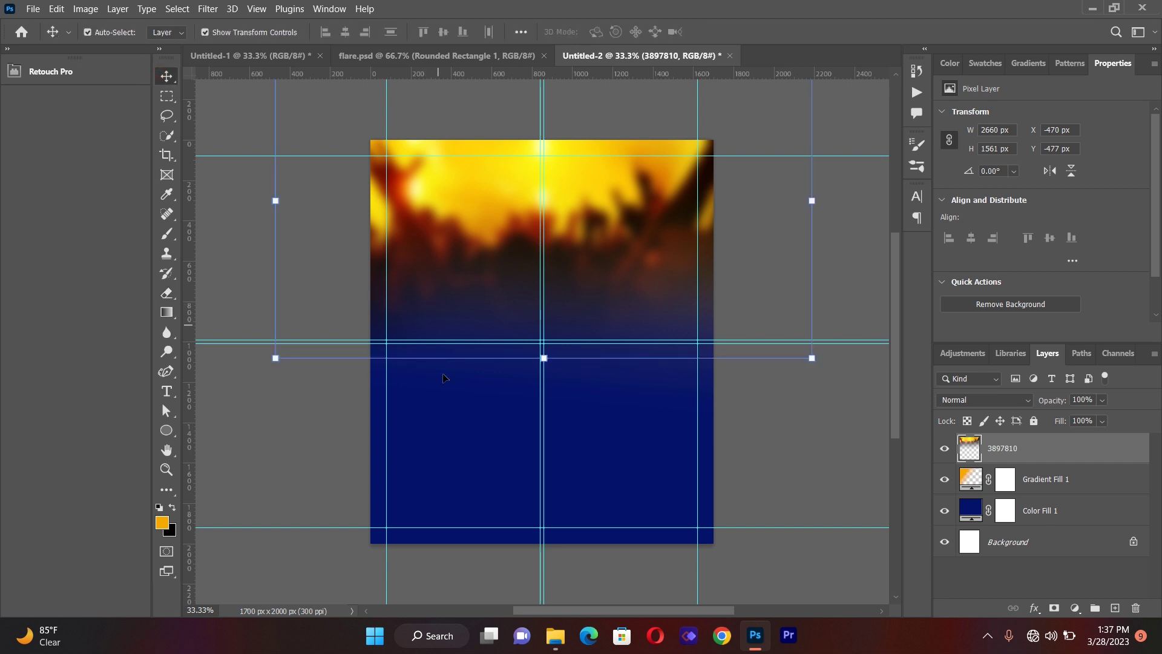
{"action": "left_click", "coordinate": [453, 412]}
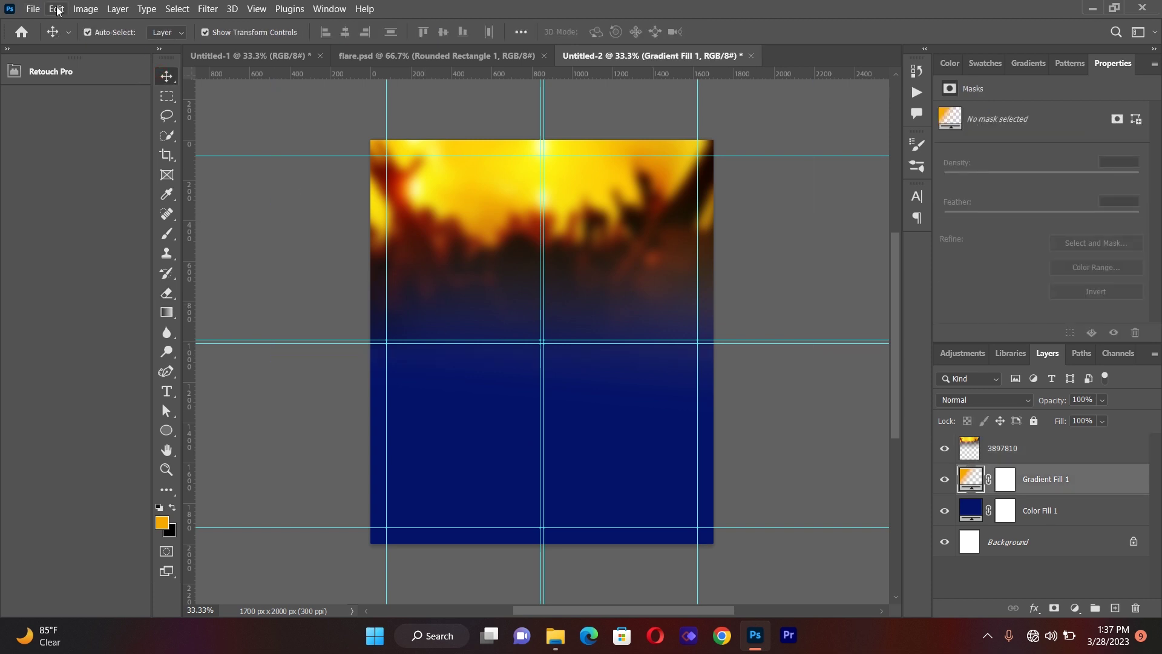
{"action": "left_click", "coordinate": [32, 9]}
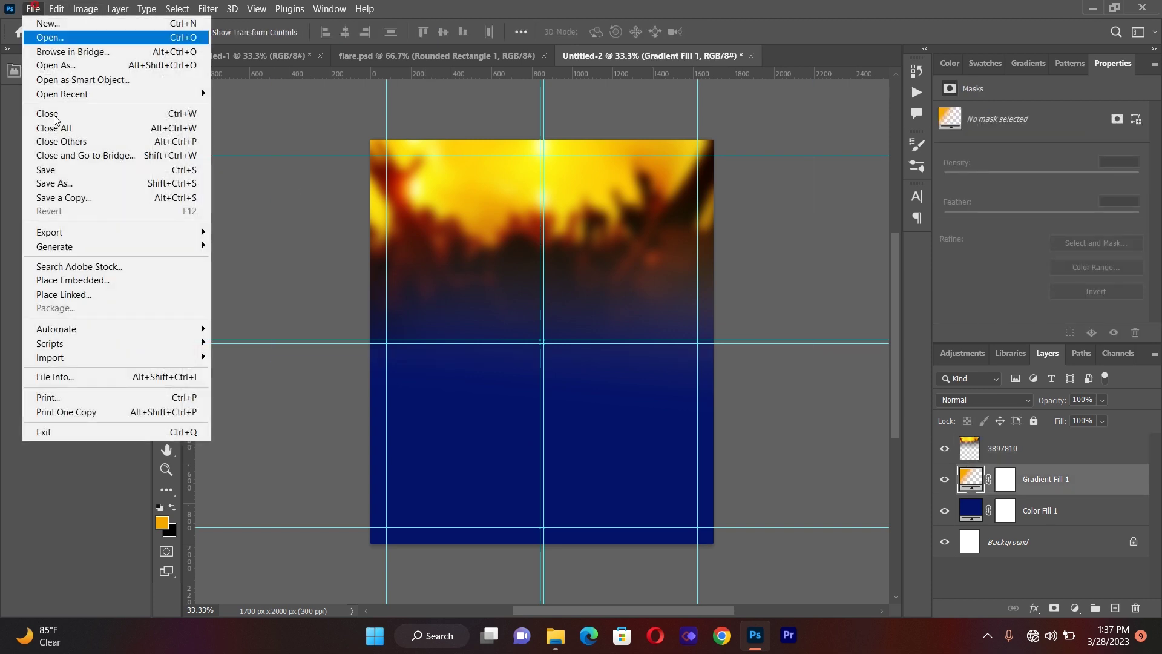
{"action": "left_click", "coordinate": [84, 294]}
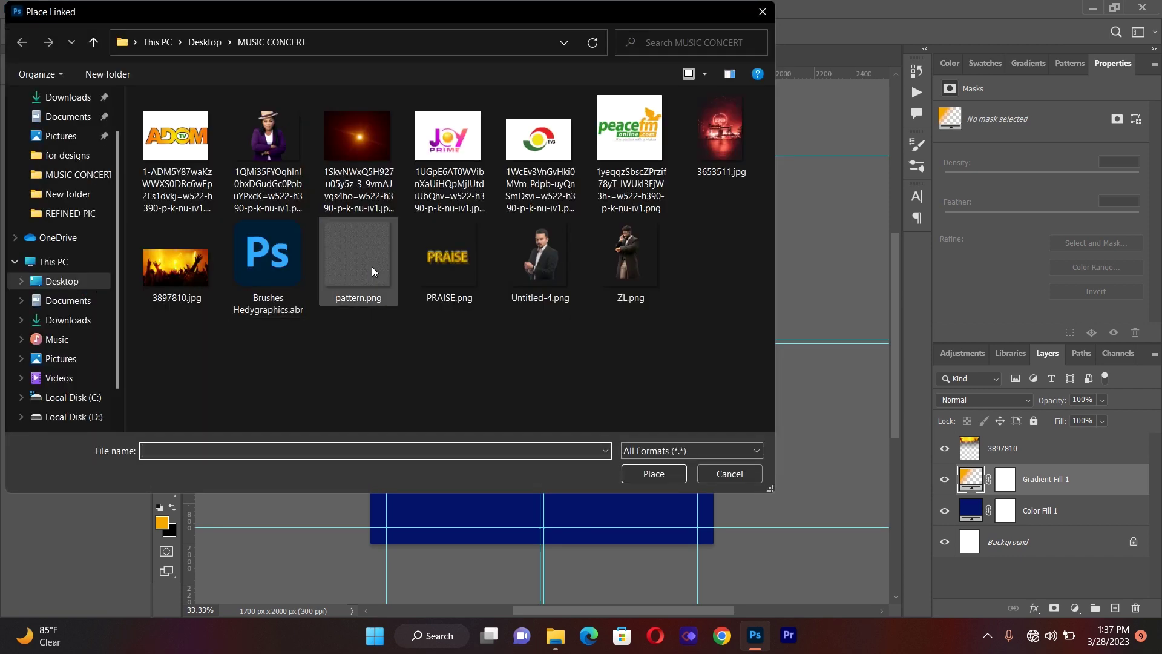
{"action": "double_click", "coordinate": [732, 140]}
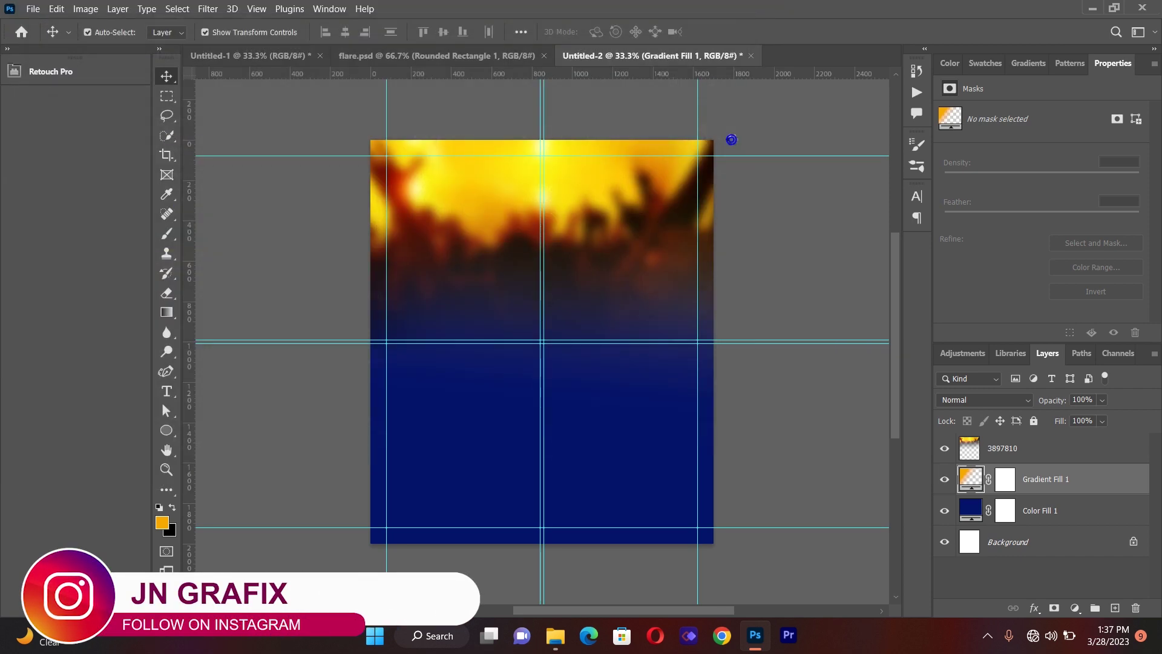
- Scale the stage photo to about 91% and move it down so the top of its light ring sits centered near the canvas bottom
{"action": "left_click_drag", "start_coordinate": [408, 341], "coordinate": [300, 361]}
{"action": "left_click_drag", "start_coordinate": [676, 342], "coordinate": [732, 356]}
{"action": "left_click_drag", "start_coordinate": [565, 372], "coordinate": [576, 416]}
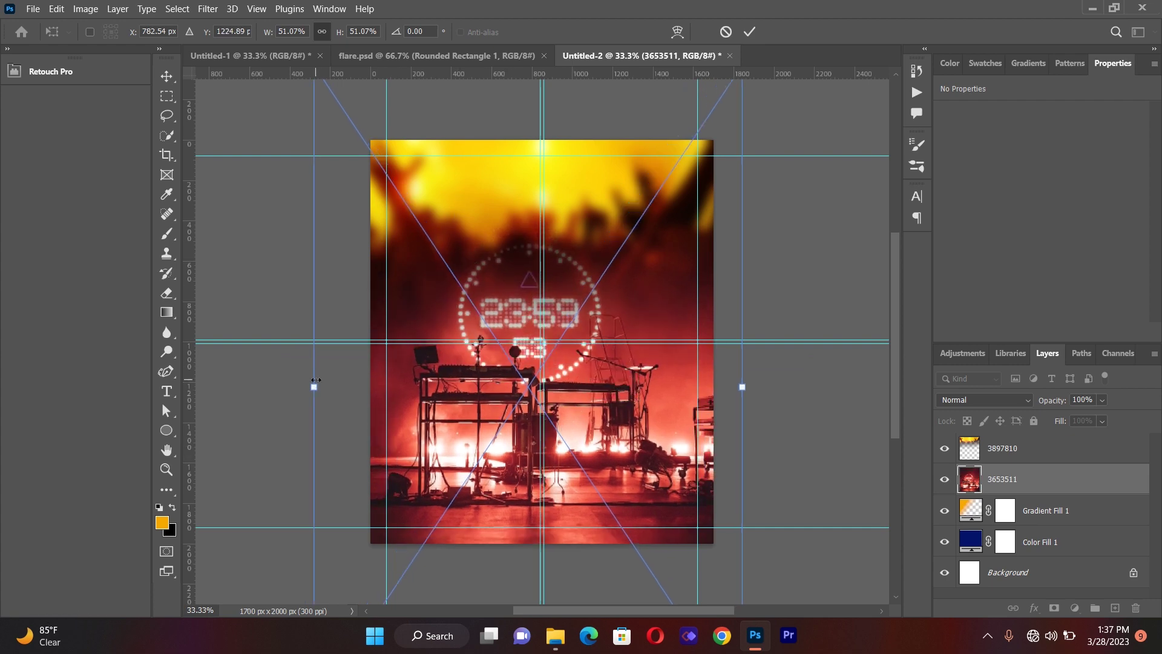
{"action": "left_click_drag", "start_coordinate": [316, 380], "coordinate": [161, 339]}
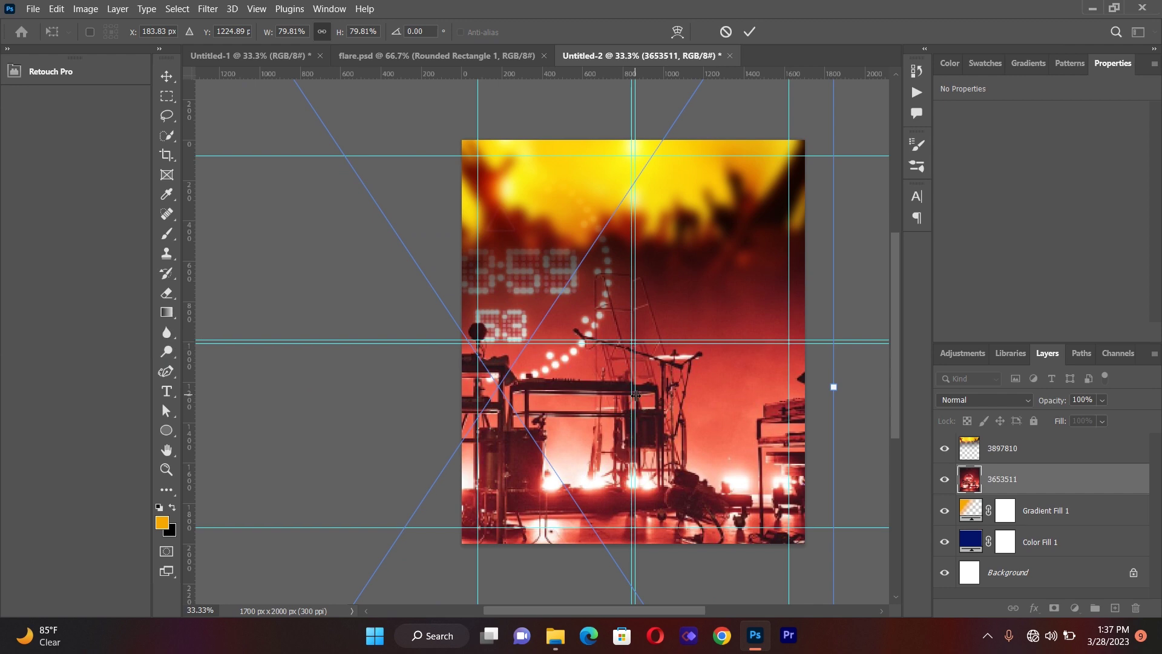
{"action": "left_click_drag", "start_coordinate": [572, 391], "coordinate": [617, 513]}
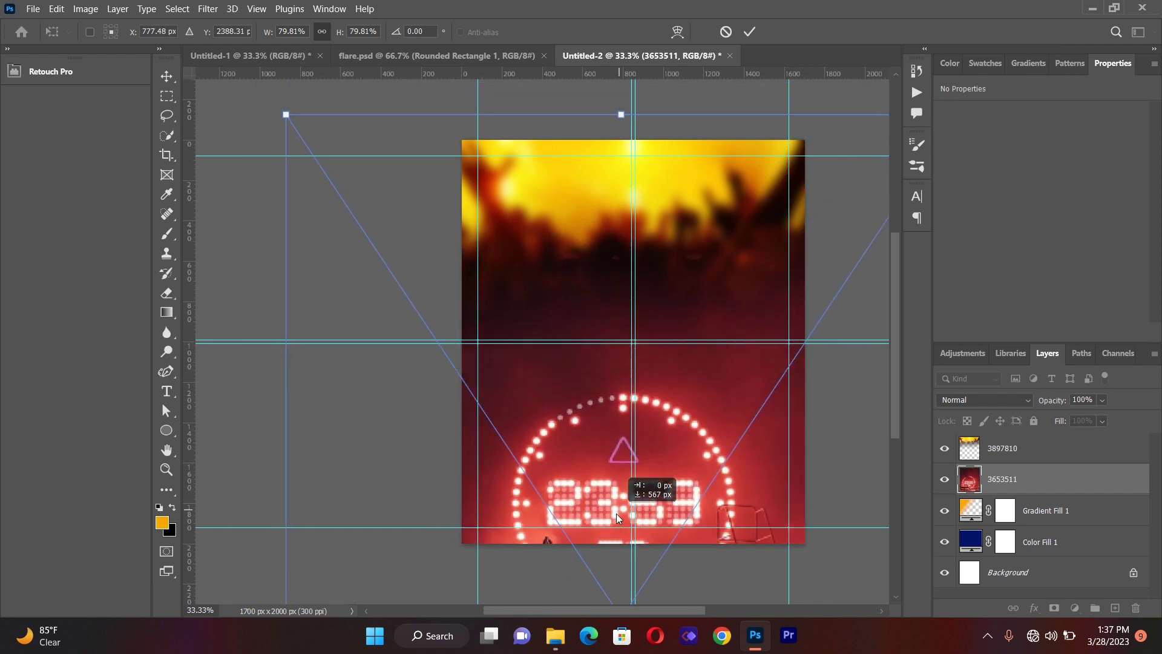
{"action": "left_click_drag", "start_coordinate": [613, 126], "coordinate": [607, 30]}
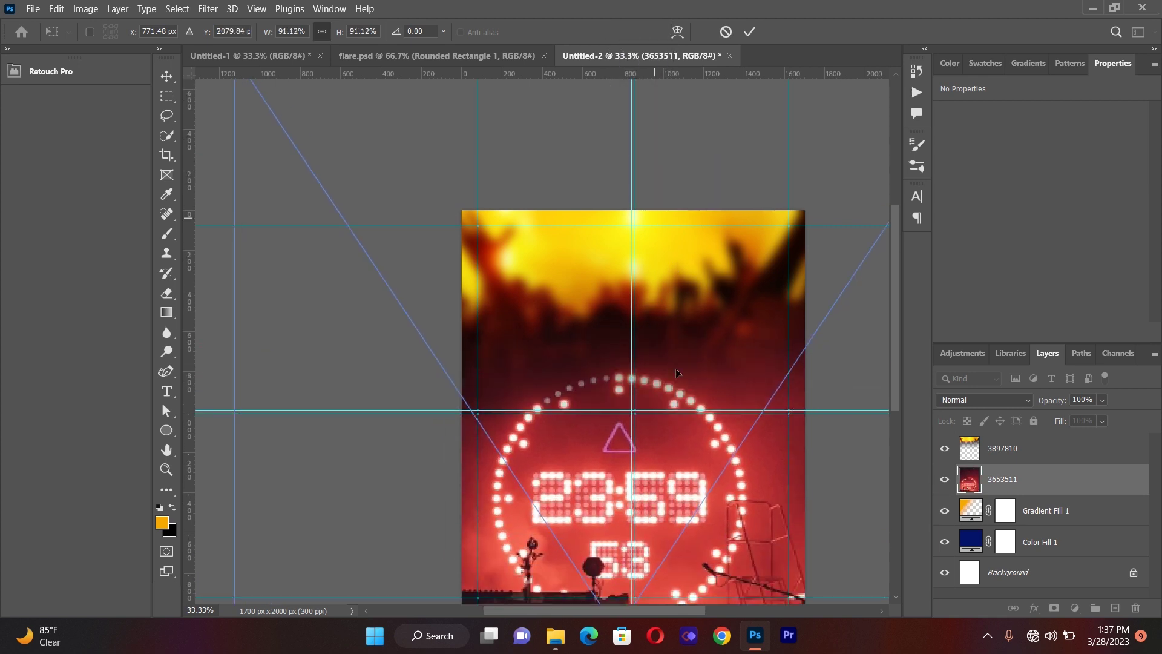
{"action": "left_click_drag", "start_coordinate": [678, 362], "coordinate": [689, 493]}
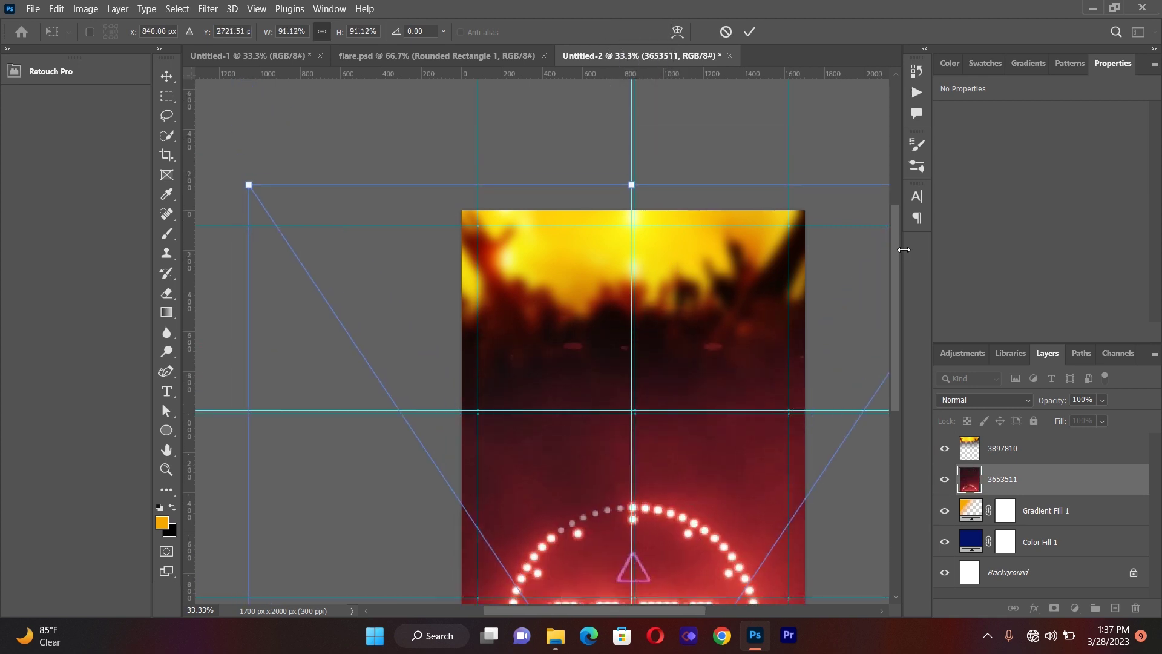
{"action": "left_click_drag", "start_coordinate": [900, 260], "coordinate": [899, 295]}
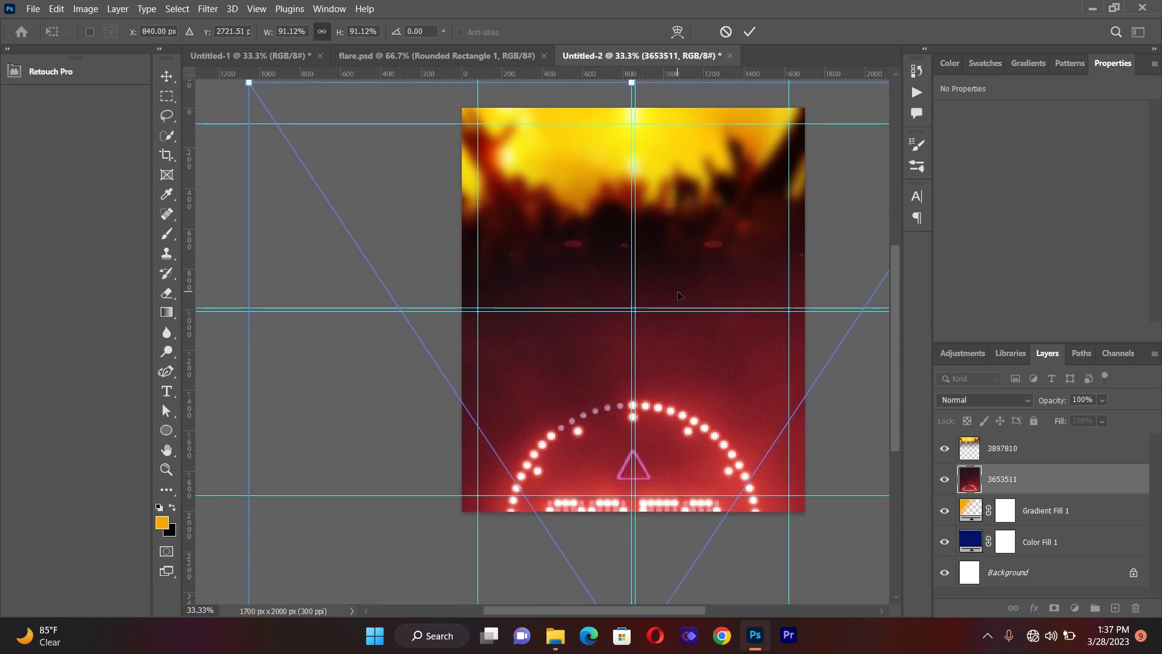
{"action": "mouse_move", "coordinate": [678, 295]}
{"action": "left_mouse_down"}
{"action": "mouse_move", "coordinate": [681, 324]}
{"action": "mouse_move", "coordinate": [683, 313]}
{"action": "left_mouse_up"}
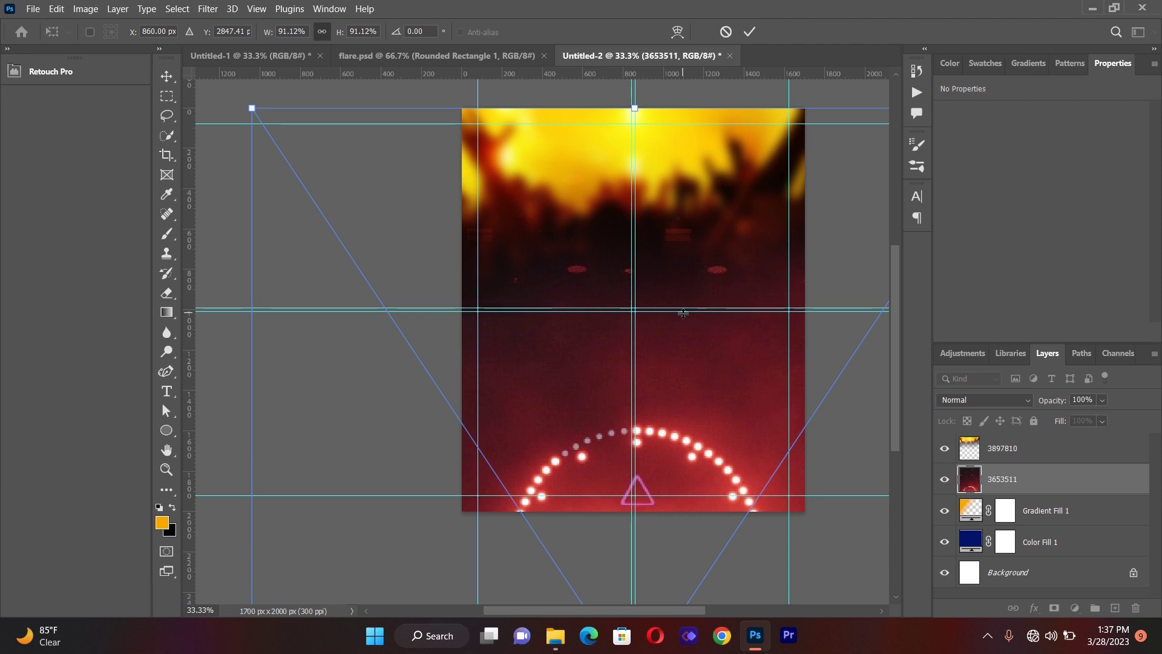
- Move the stage photo layer 3653511 above the crowd photo layer and set its blend mode to Overlay
{"action": "left_click", "coordinate": [1069, 487]}
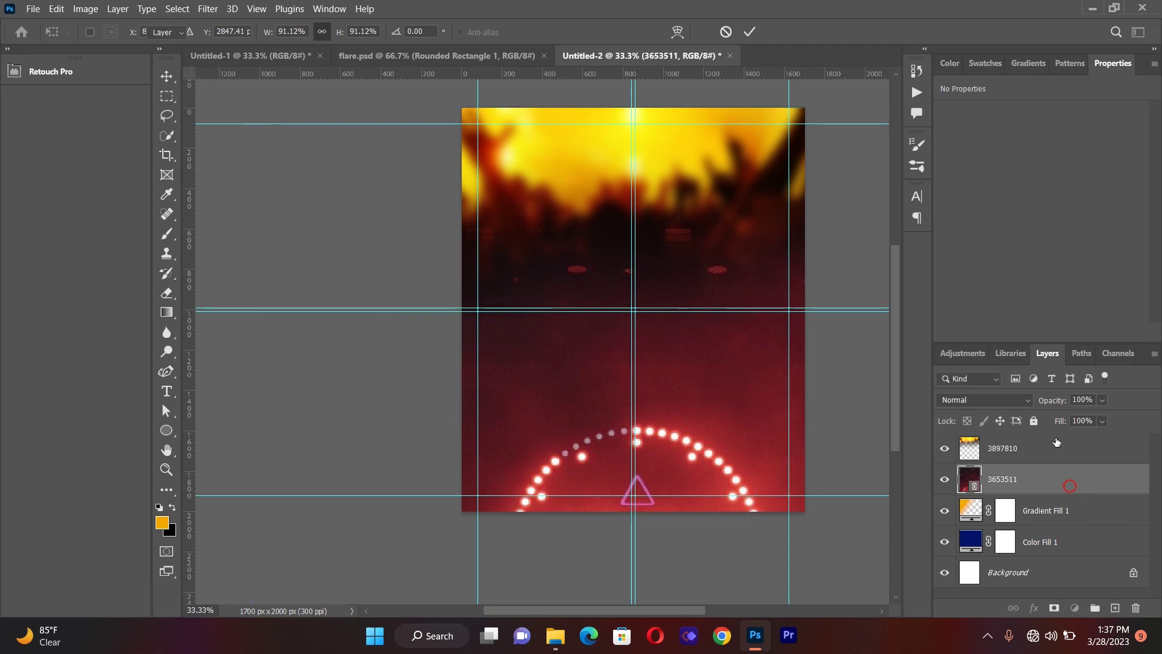
{"action": "left_click_drag", "start_coordinate": [1057, 443], "coordinate": [1050, 445]}
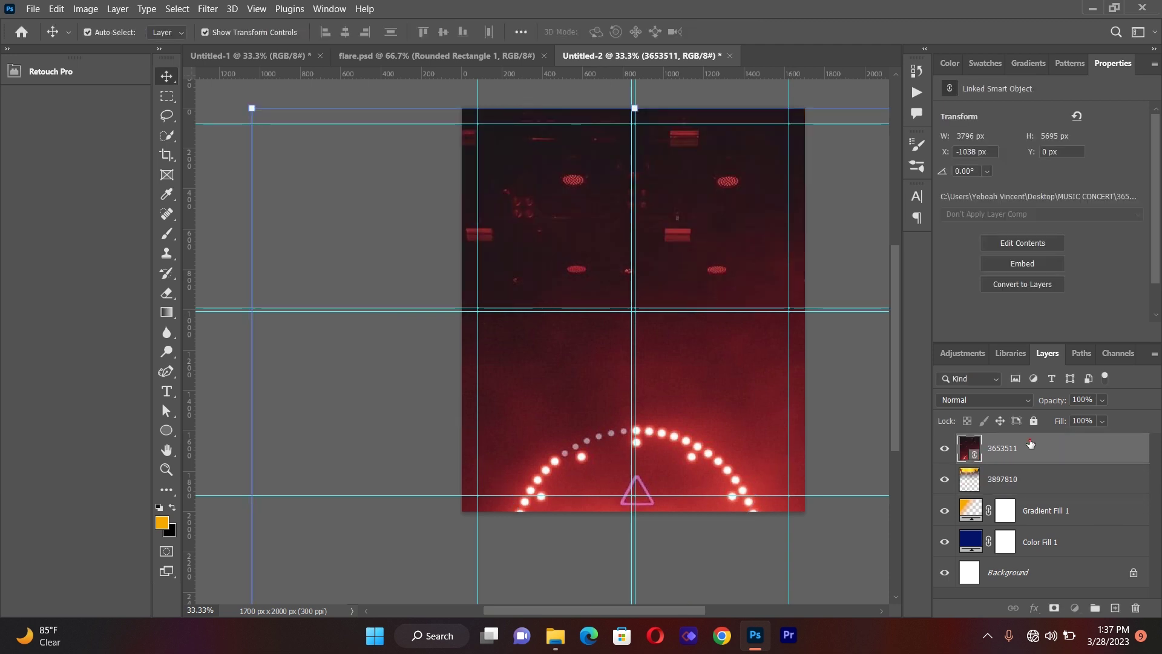
{"action": "left_click", "coordinate": [988, 400]}
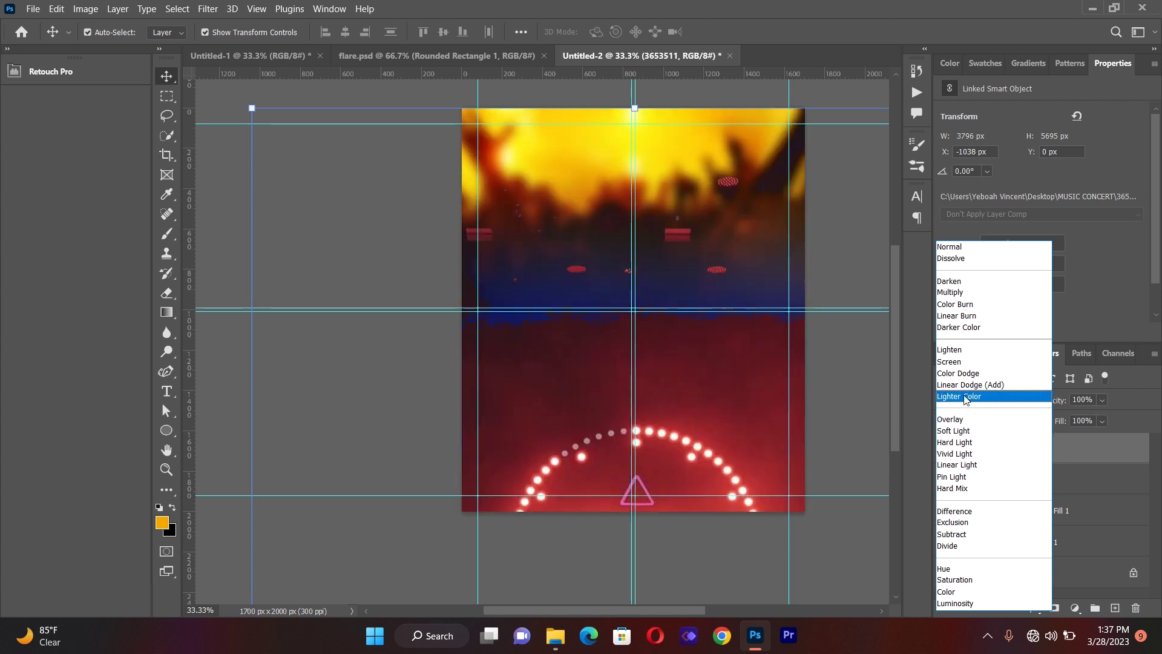
{"action": "left_click", "coordinate": [963, 419]}
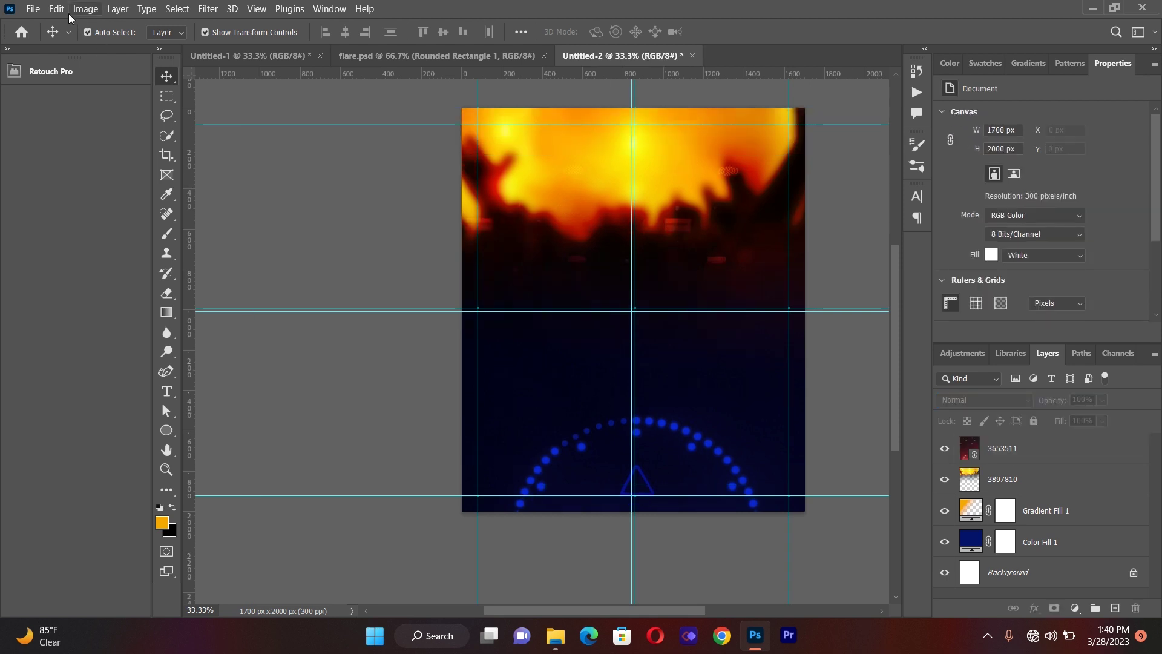
- Place pattern.png as a linked file and enlarge it to about 1977 x 1977 px to cover the canvas
{"action": "left_click", "coordinate": [34, 10]}
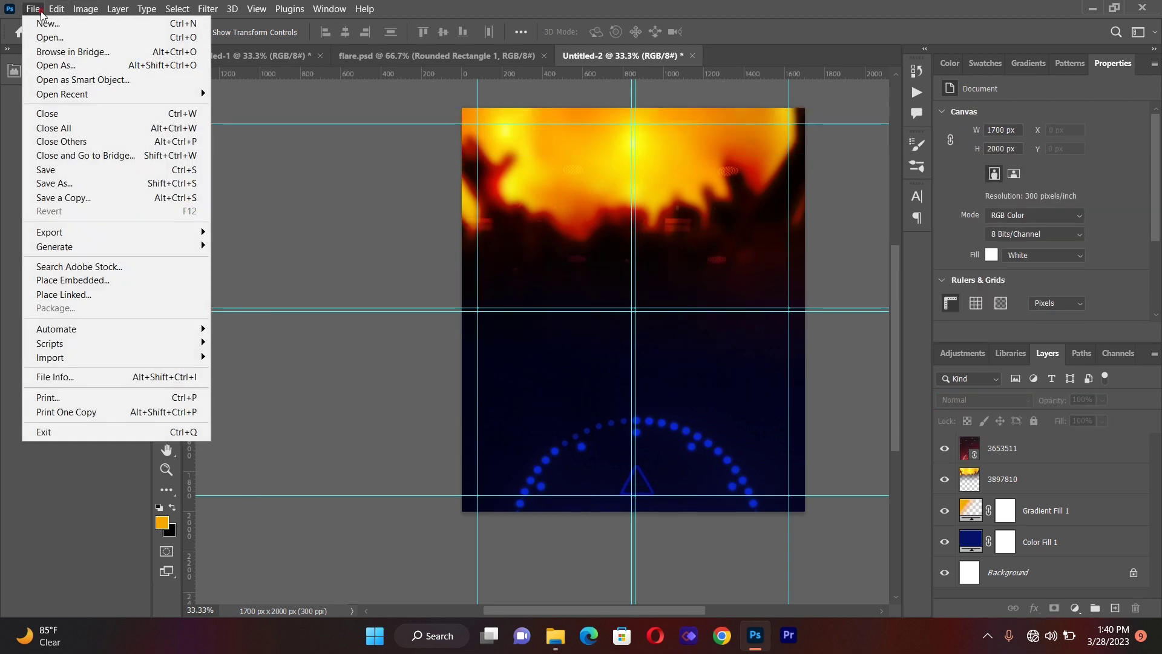
{"action": "left_click", "coordinate": [96, 294]}
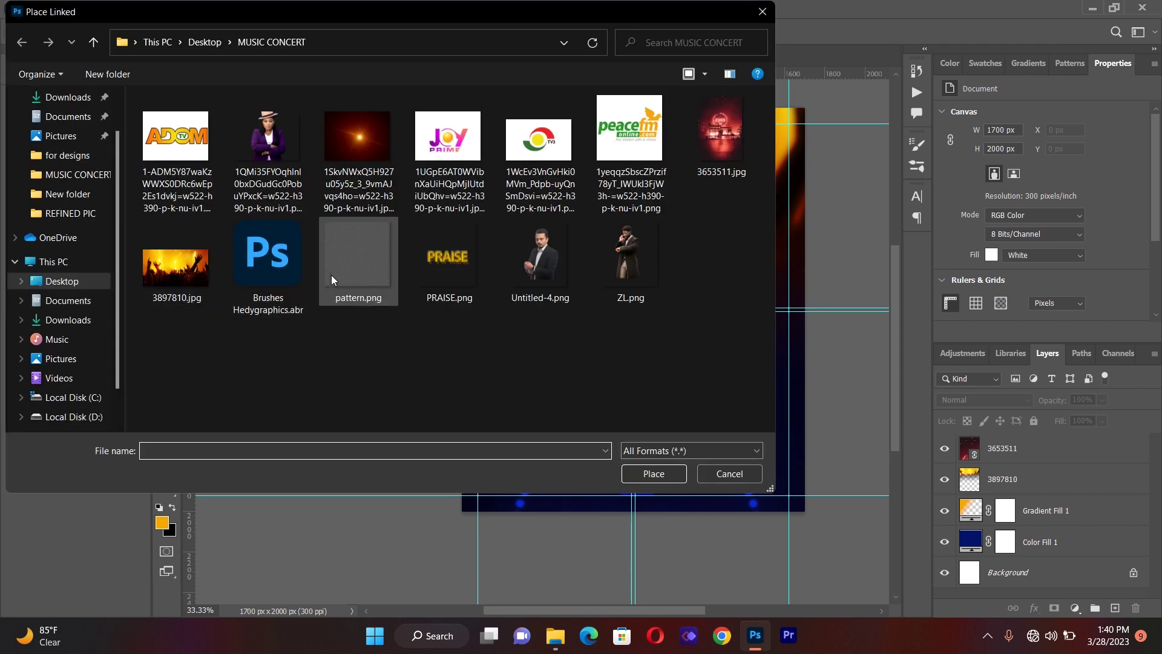
{"action": "double_click", "coordinate": [346, 277]}
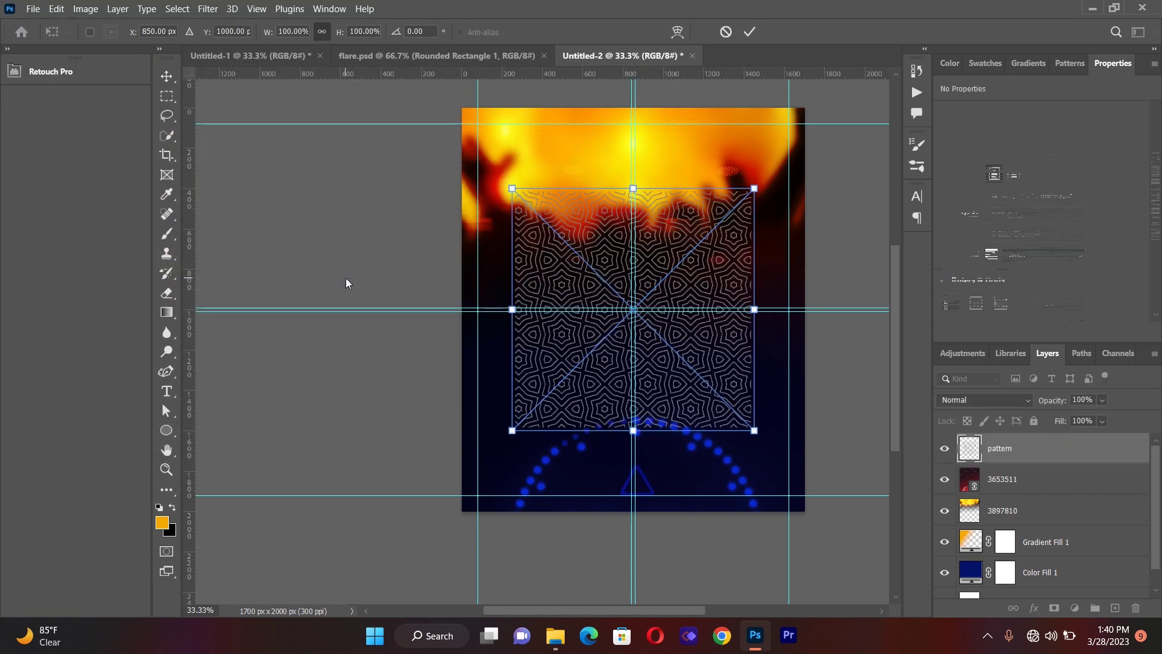
{"action": "left_click_drag", "start_coordinate": [513, 189], "coordinate": [451, 128]}
{"action": "left_click_drag", "start_coordinate": [754, 279], "coordinate": [804, 279]}
{"action": "left_click_drag", "start_coordinate": [625, 458], "coordinate": [630, 512]}
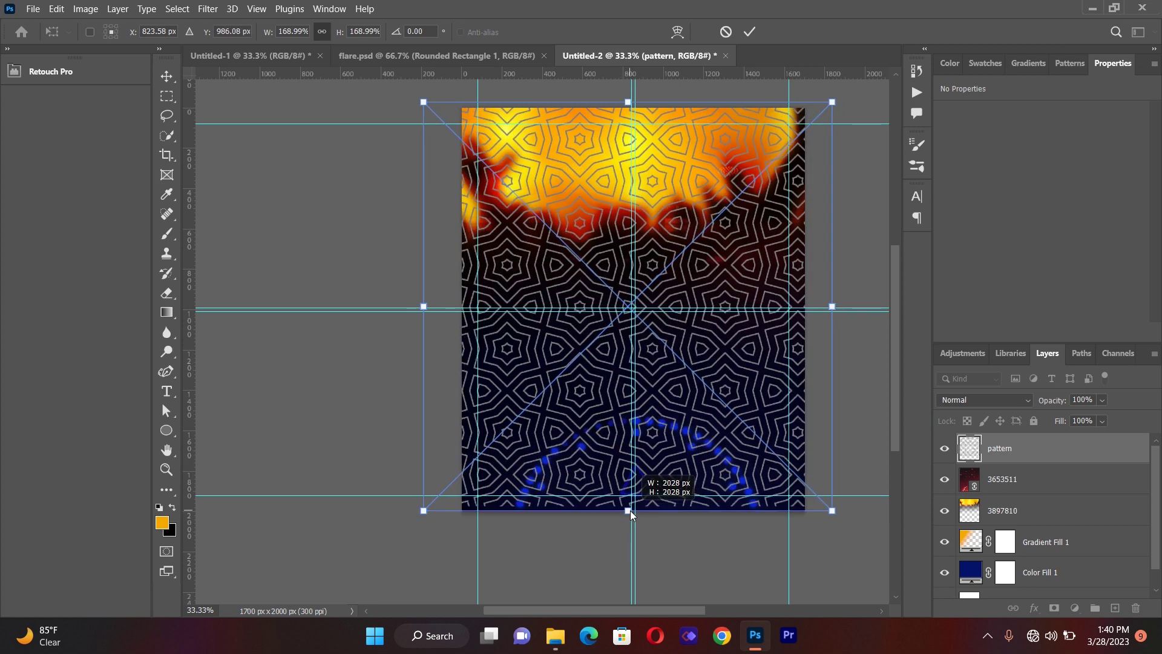
{"action": "left_click", "coordinate": [167, 78]}
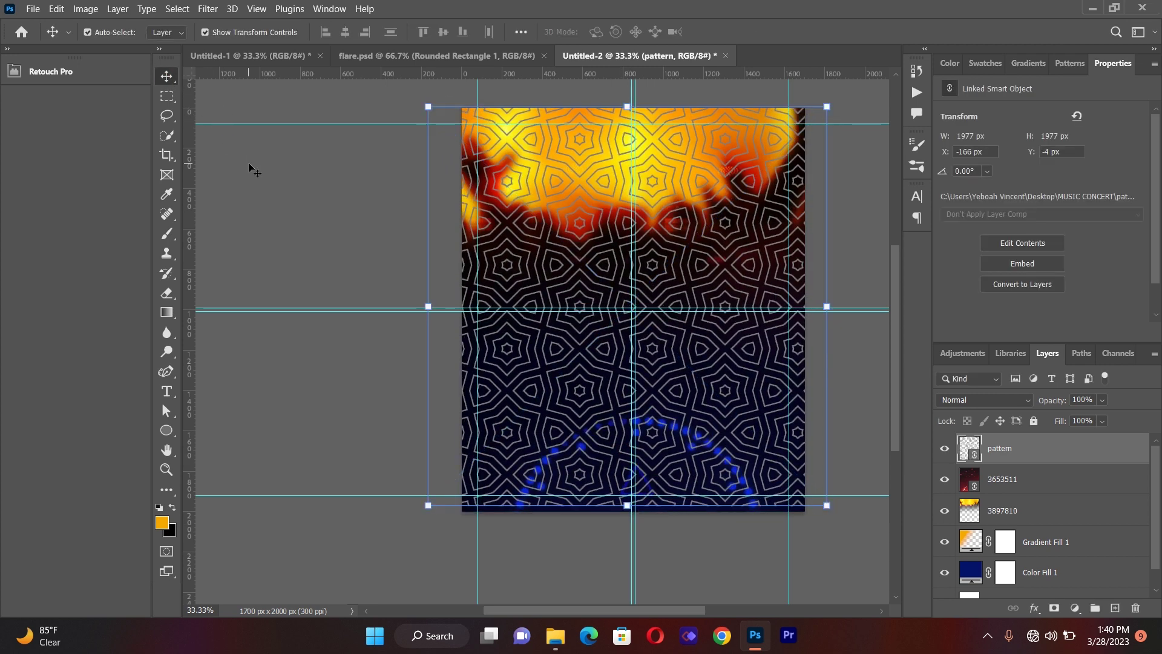
- Set the pattern layer's blend mode to Color Dodge
{"action": "left_click", "coordinate": [954, 399]}
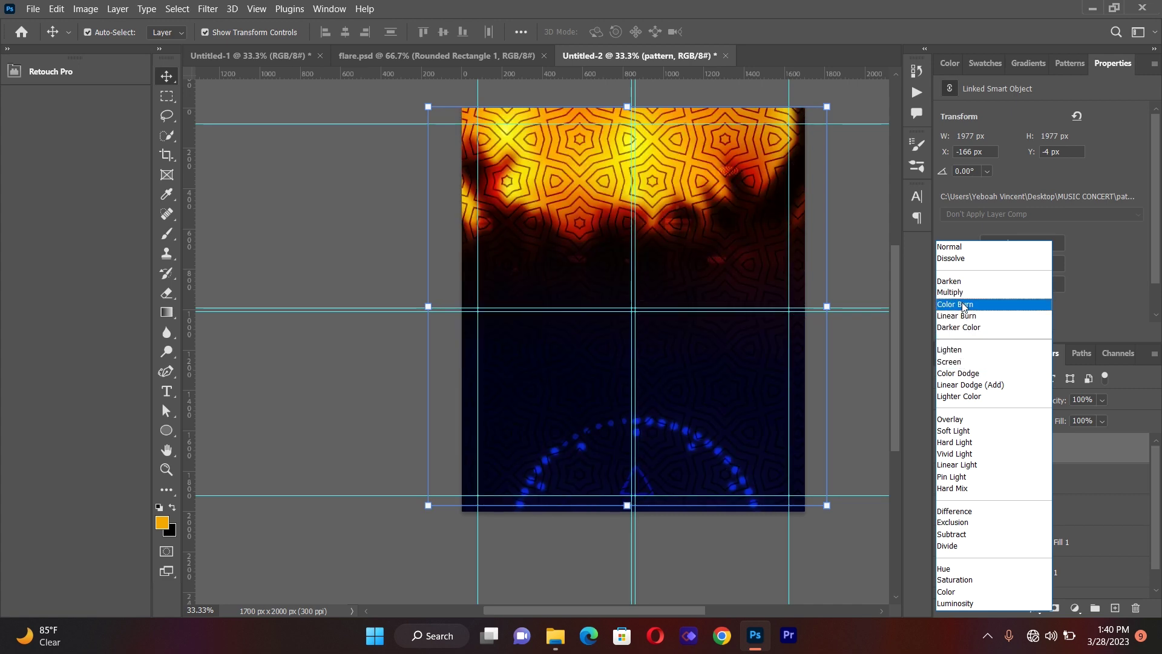
{"action": "left_click", "coordinate": [958, 374]}
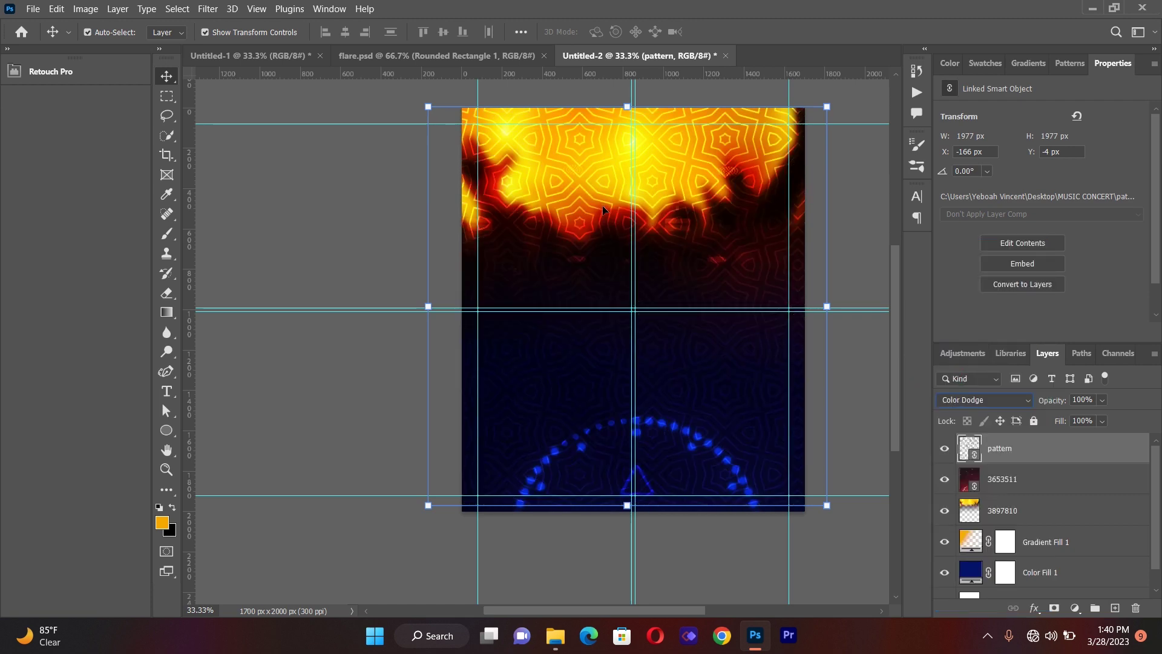
{"action": "left_click", "coordinate": [333, 198]}
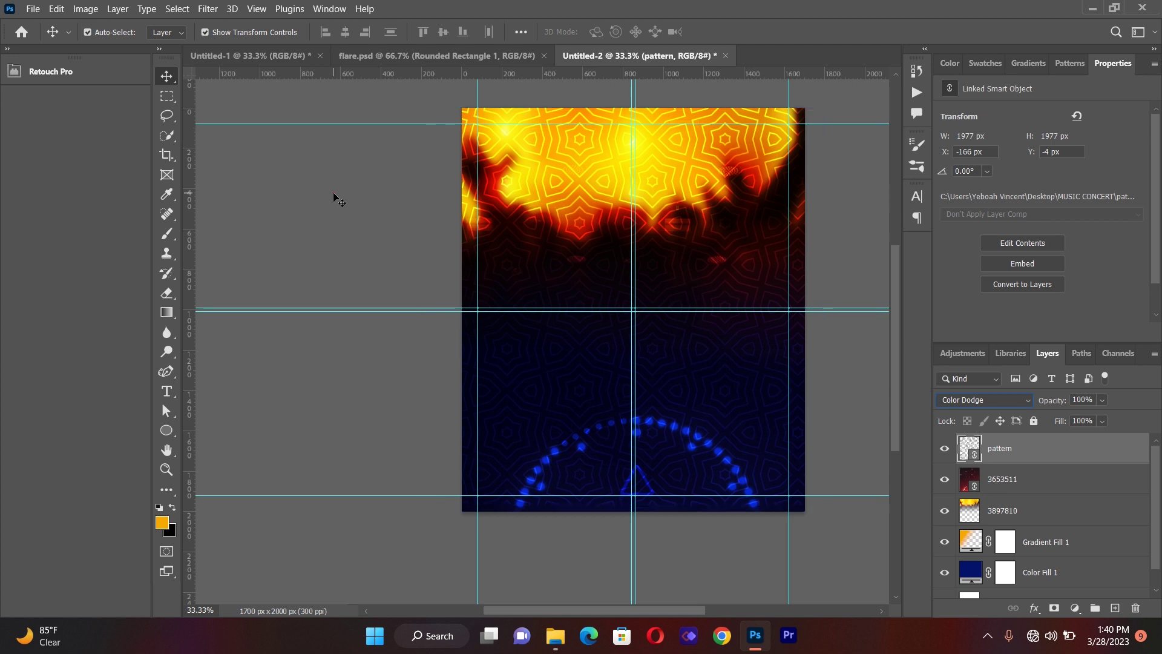
{"action": "left_click", "coordinate": [576, 224]}
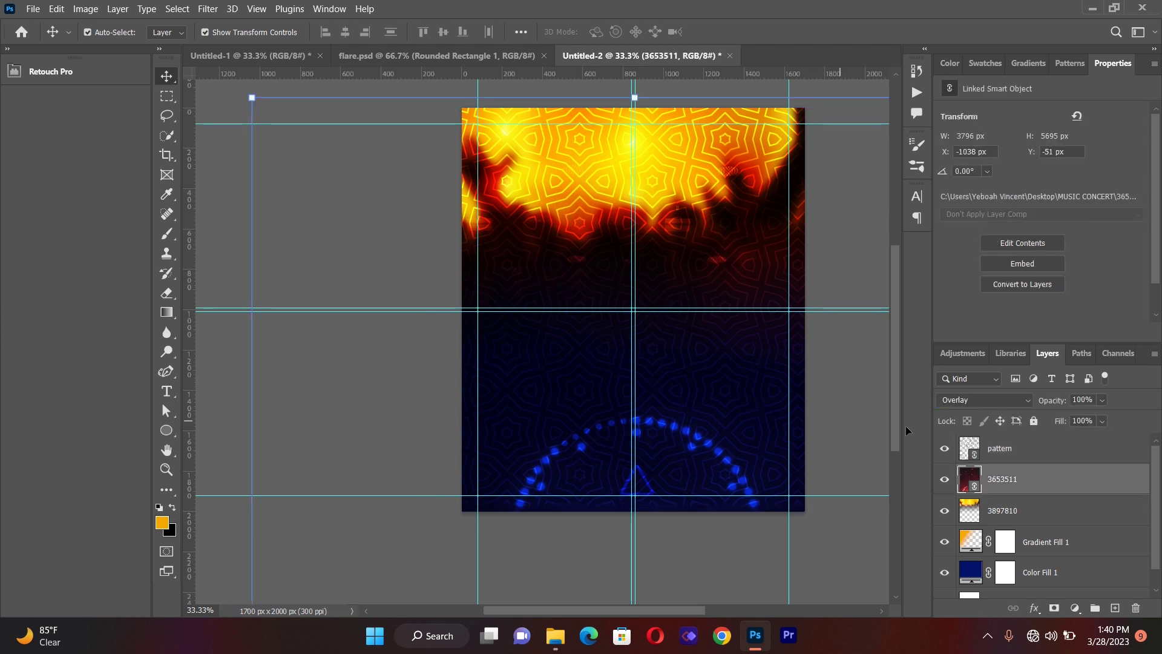
{"action": "left_click", "coordinate": [1102, 401]}
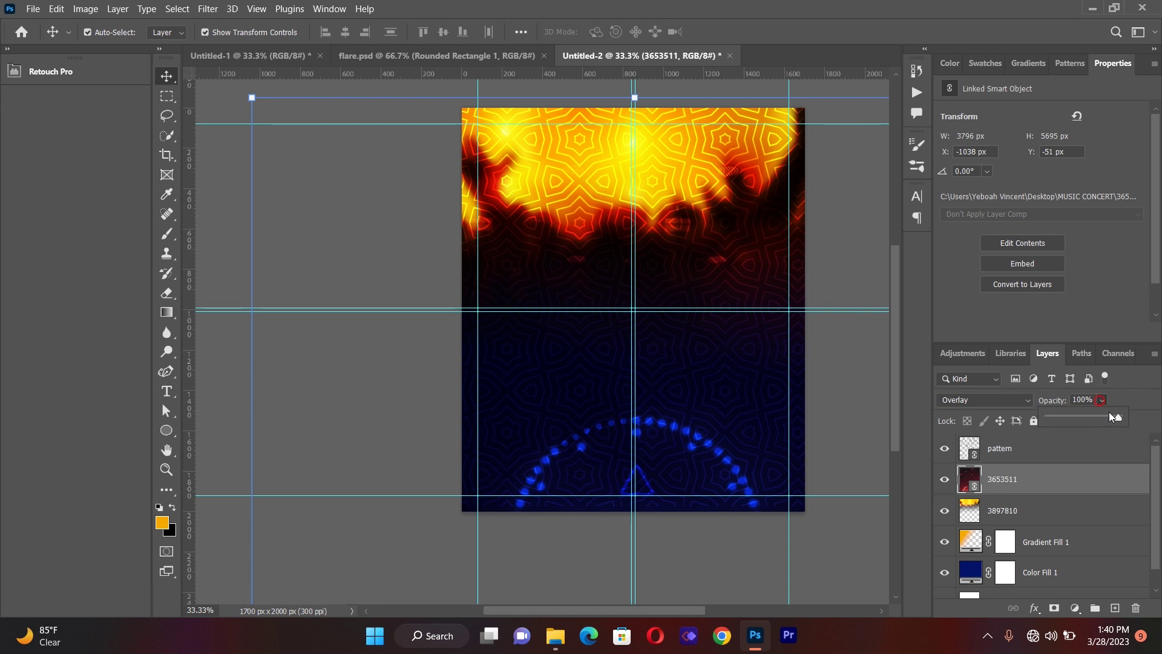
{"action": "left_click_drag", "start_coordinate": [1119, 417], "coordinate": [1074, 416]}
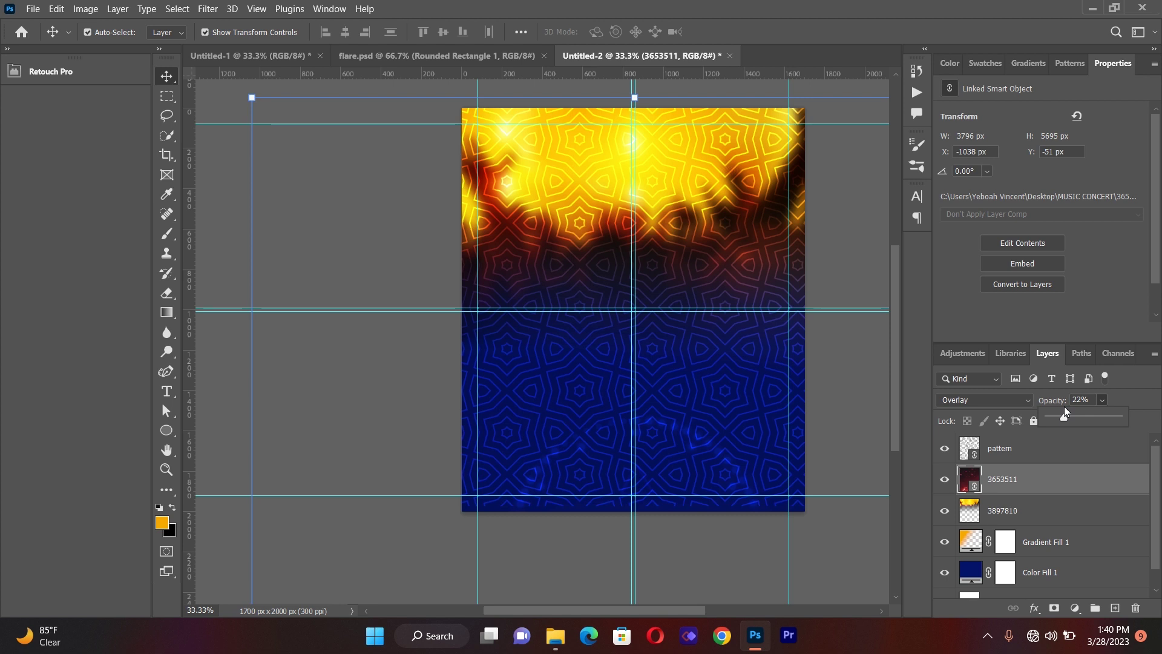
{"action": "key", "text": "Escape"}
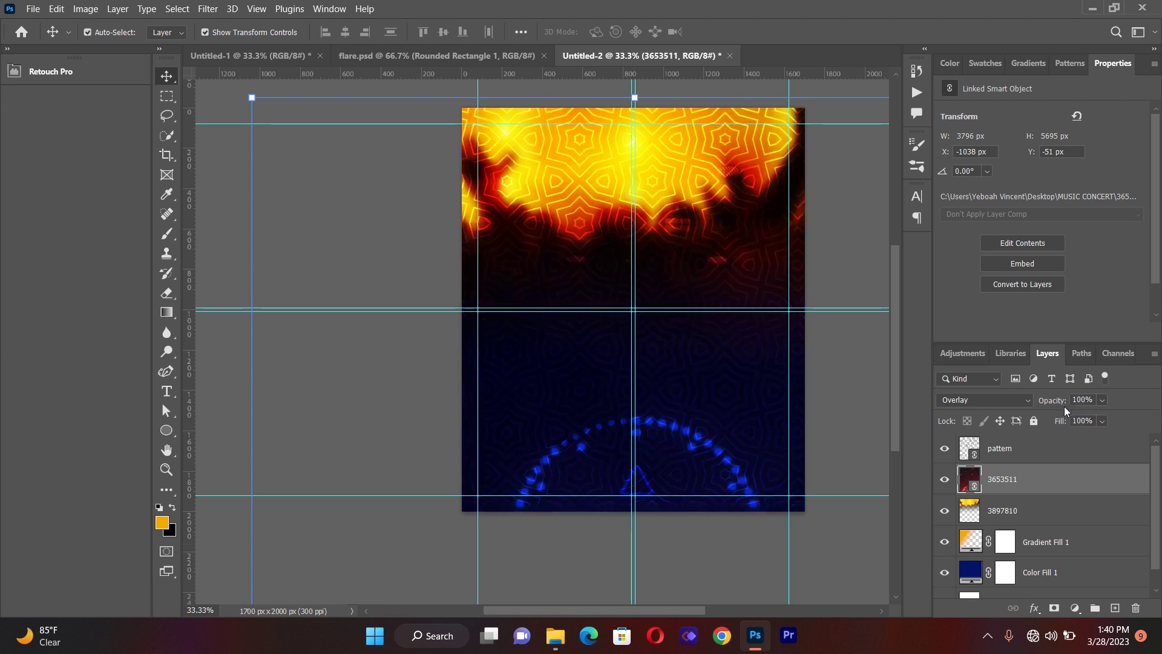
- Lower the pattern layer's opacity to 37% and deselect the layer
{"action": "left_click", "coordinate": [1103, 398]}
{"action": "left_click", "coordinate": [1033, 459]}
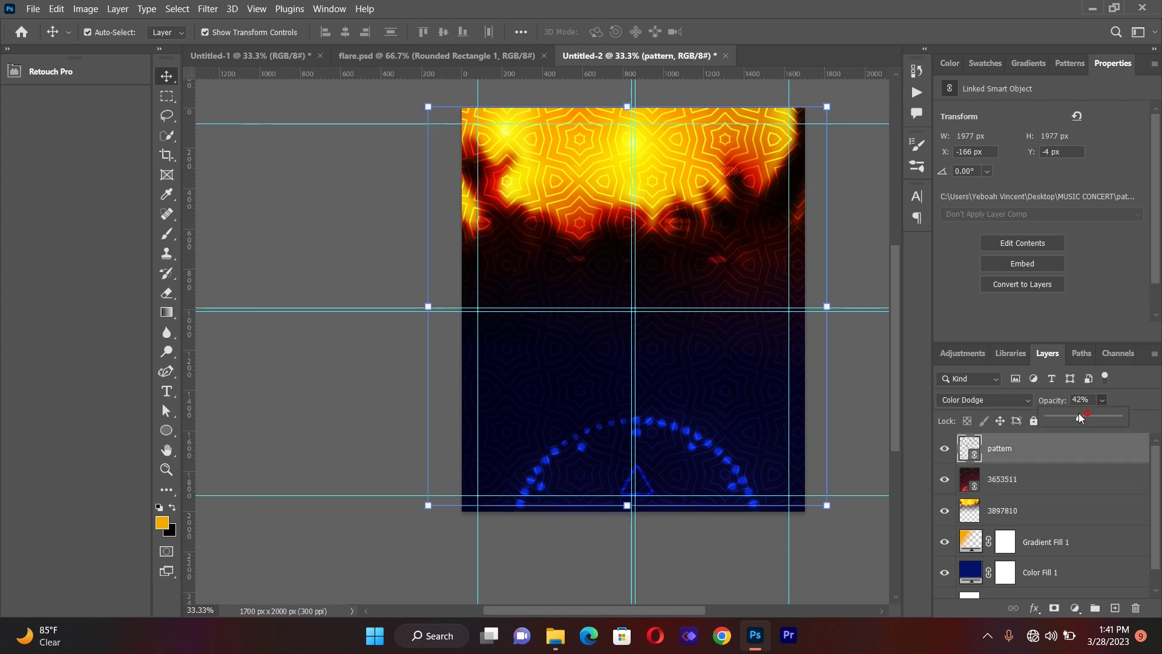
{"action": "left_click_drag", "start_coordinate": [1075, 414], "coordinate": [1074, 414]}
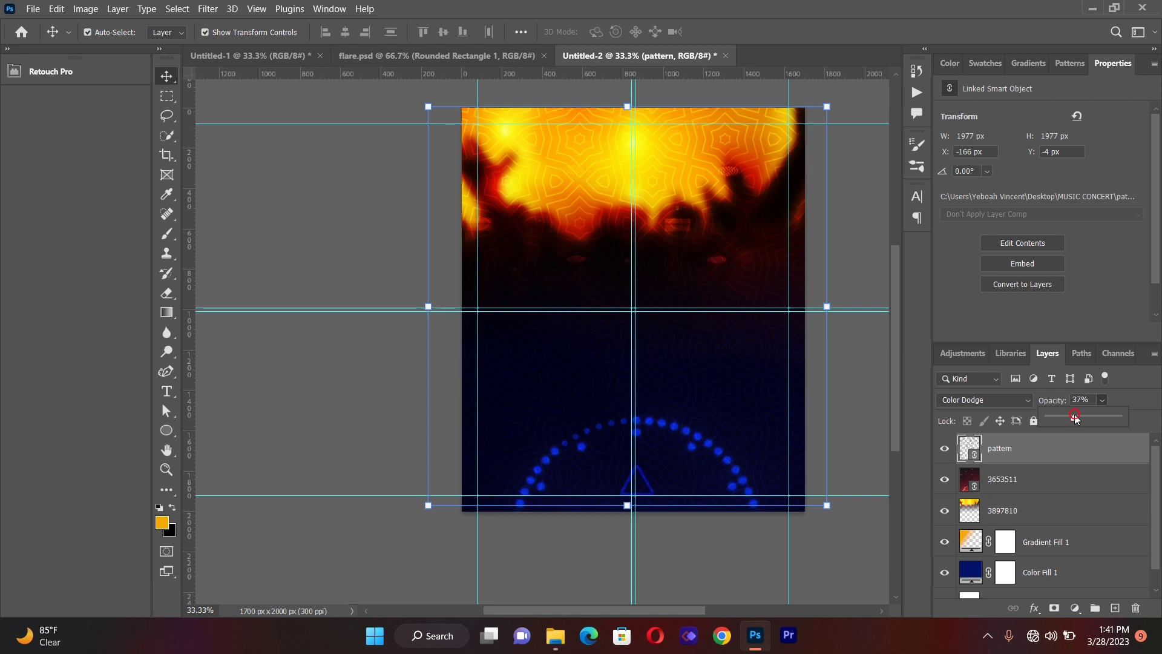
{"action": "left_click", "coordinate": [878, 211]}
{"action": "left_click", "coordinate": [878, 212]}
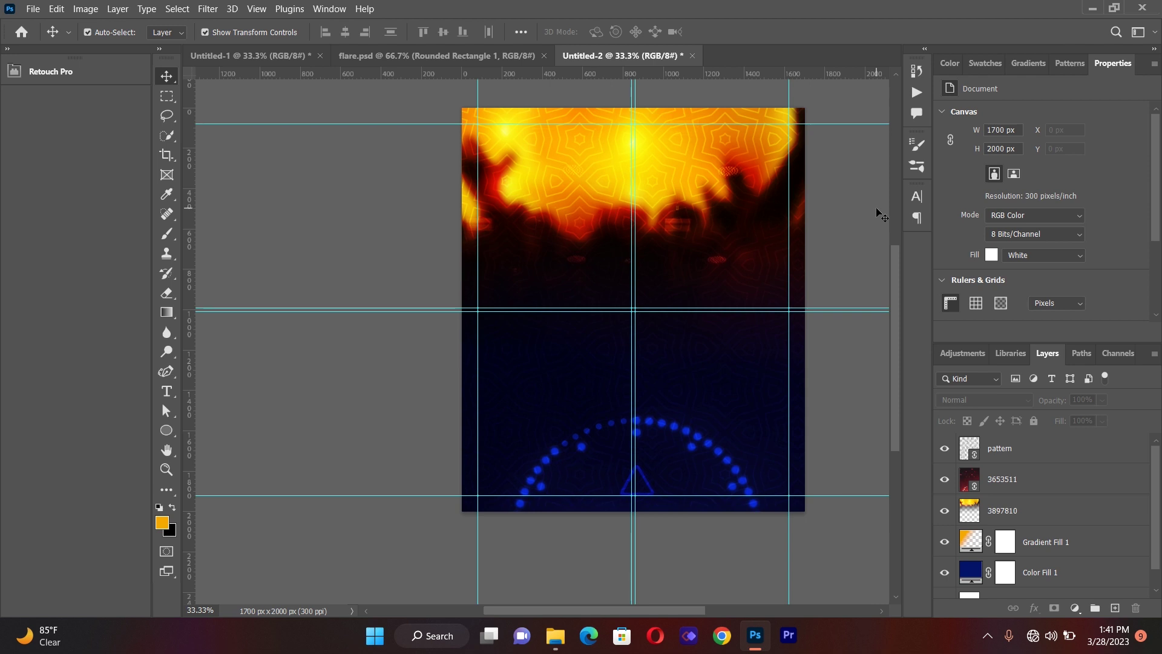
- Place ZL.png as a linked file, scale it to about 75% and position the man left of the canvas center
{"action": "left_click", "coordinate": [33, 8]}
{"action": "left_click", "coordinate": [63, 294]}
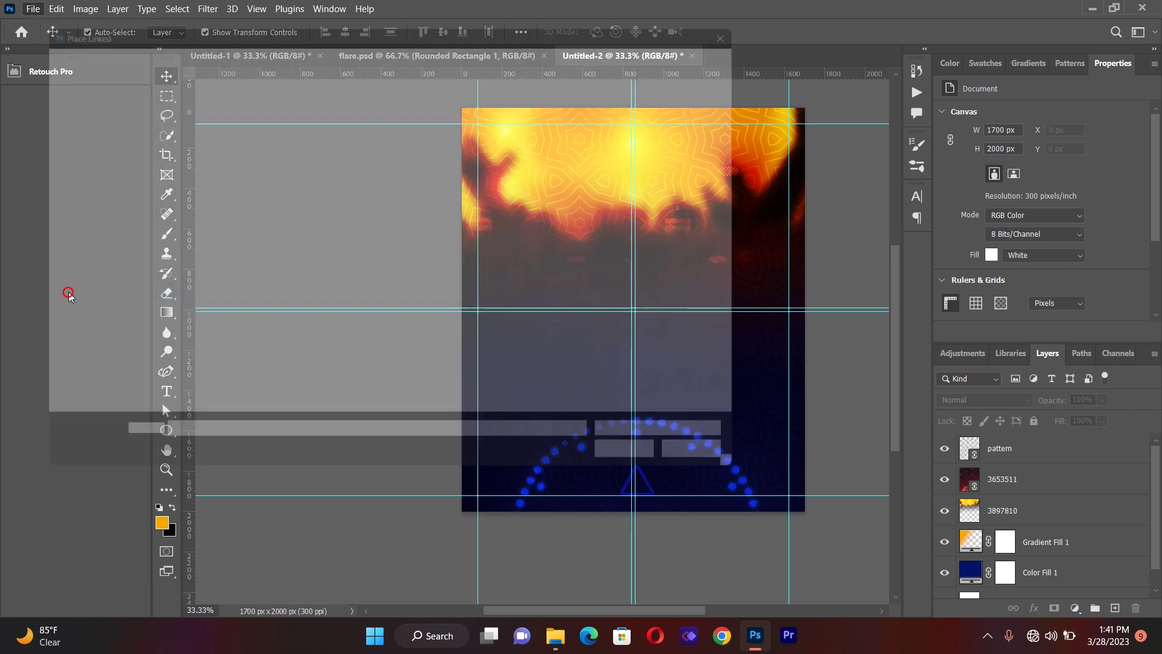
{"action": "left_click", "coordinate": [619, 261]}
{"action": "double_click", "coordinate": [619, 260]}
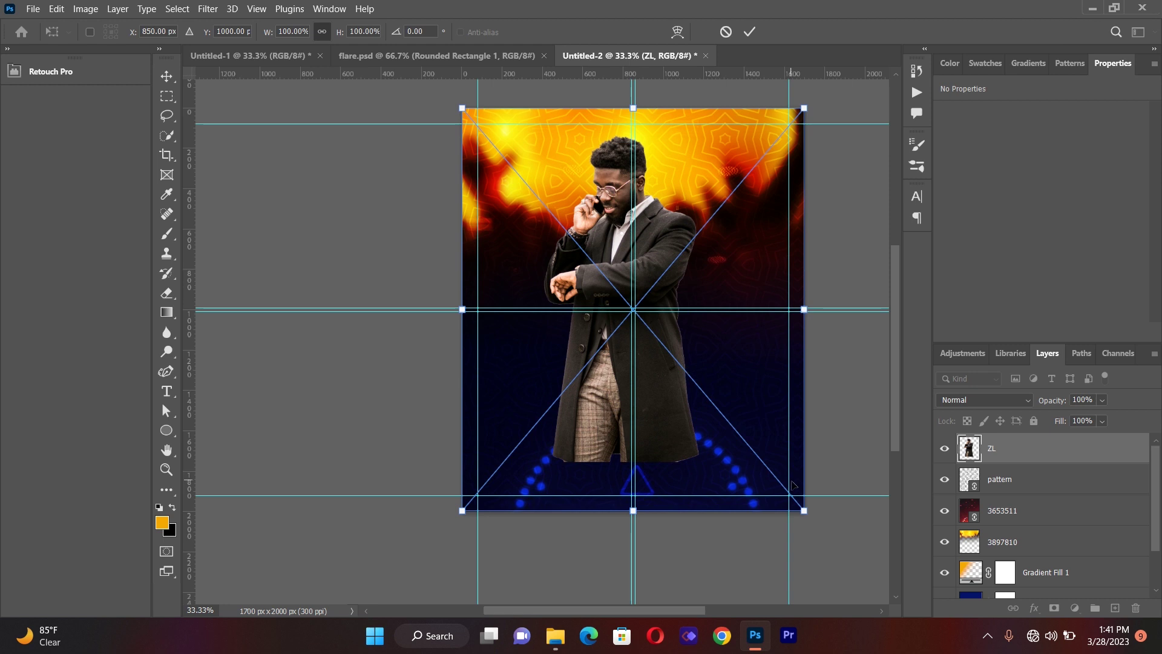
{"action": "left_click_drag", "start_coordinate": [800, 510], "coordinate": [709, 413]}
{"action": "left_click_drag", "start_coordinate": [582, 256], "coordinate": [585, 290]}
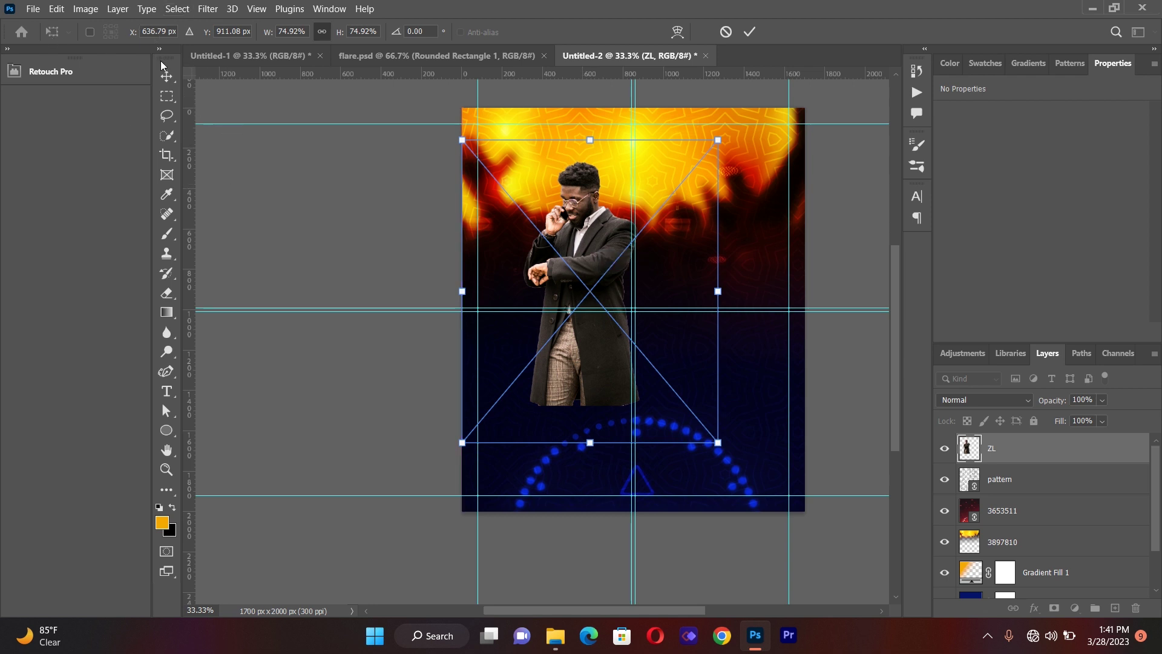
{"action": "key", "text": "Return"}
- Place Untitled-4.png as a linked file, scale it to about 58% and position it to the right of the man in the long coat
{"action": "left_click", "coordinate": [33, 9]}
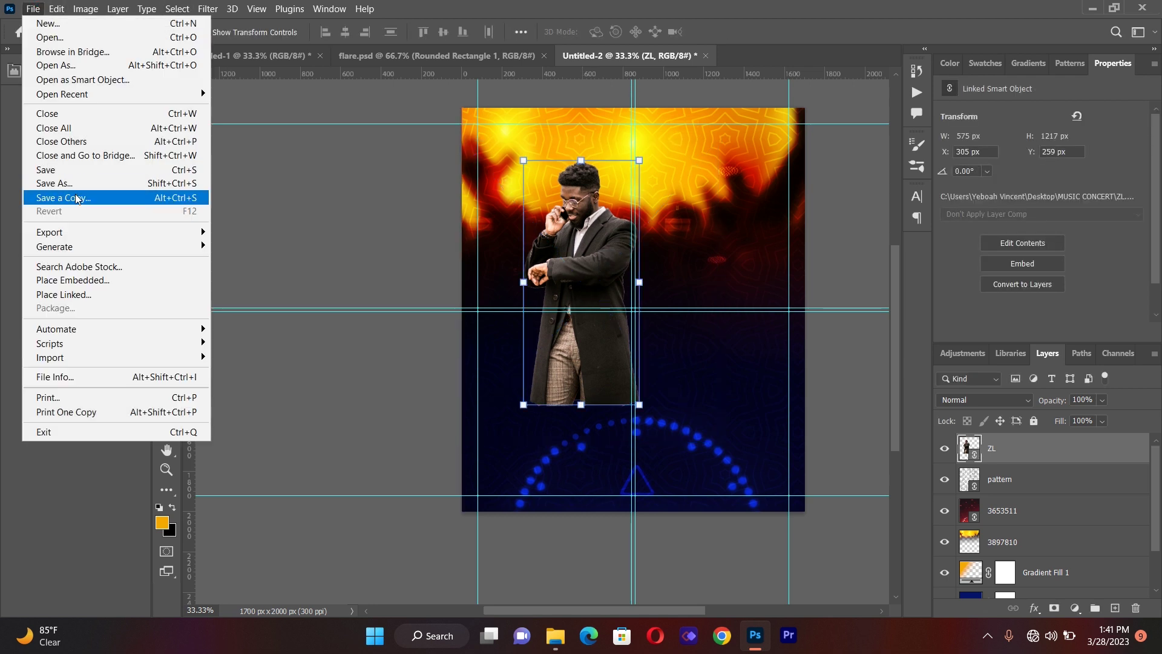
{"action": "left_click", "coordinate": [77, 299]}
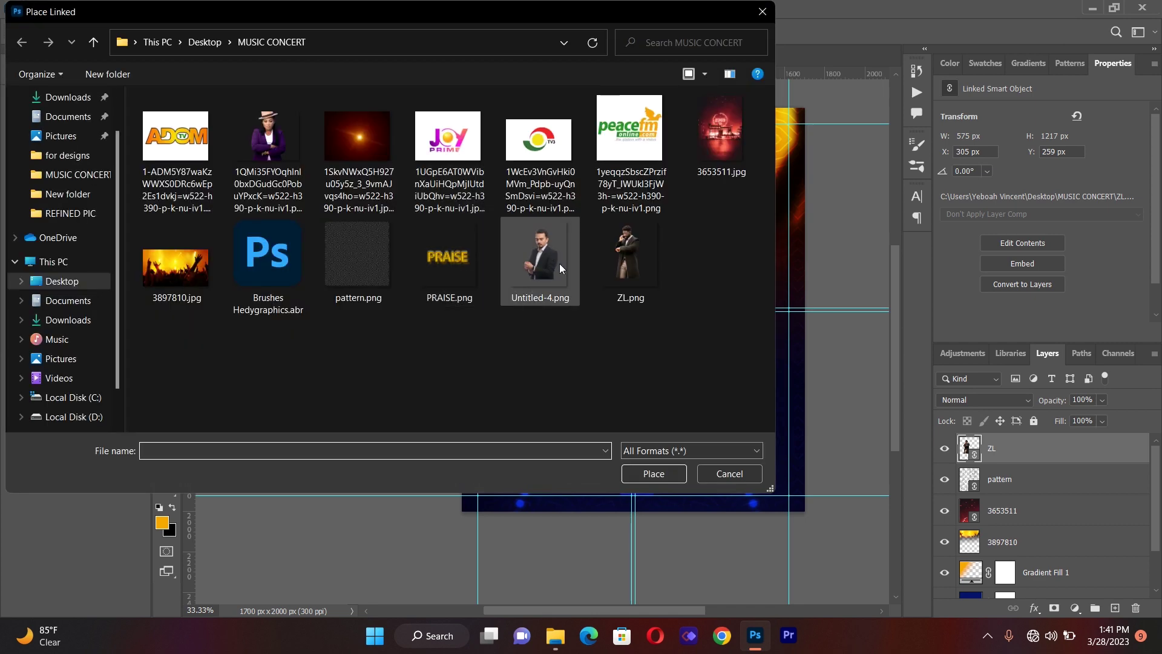
{"action": "double_click", "coordinate": [555, 263]}
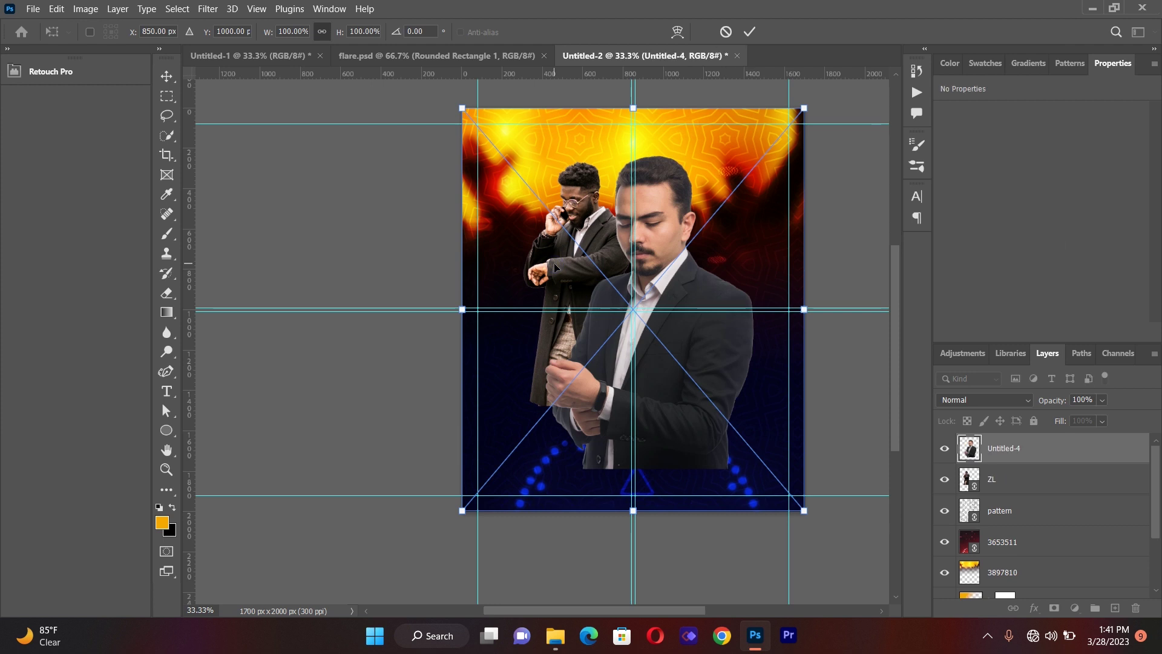
{"action": "left_click_drag", "start_coordinate": [662, 304], "coordinate": [660, 265]}
{"action": "left_click_drag", "start_coordinate": [804, 478], "coordinate": [688, 337]}
{"action": "left_click_drag", "start_coordinate": [595, 253], "coordinate": [661, 308]}
{"action": "left_click_drag", "start_coordinate": [758, 394], "coordinate": [729, 360]}
{"action": "left_click_drag", "start_coordinate": [686, 280], "coordinate": [766, 331]}
{"action": "key", "text": "Return"}
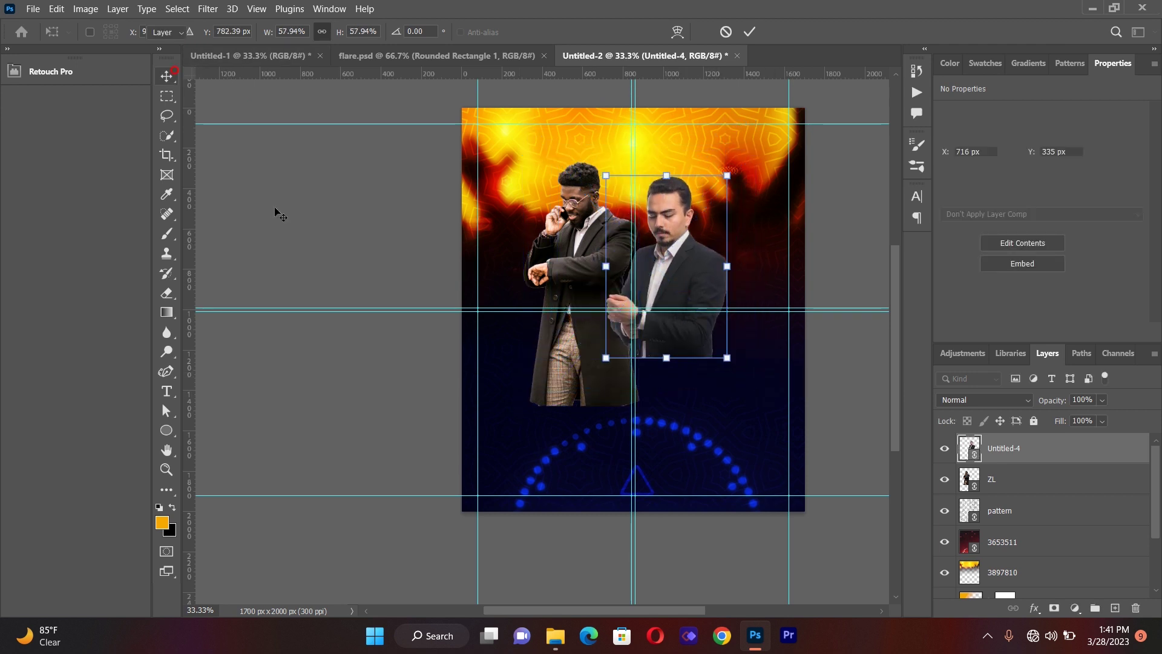
- Flip the Untitled-4 man horizontally and move him slightly up and right so his head top aligns with the other man's
{"action": "left_click", "coordinate": [55, 11]}
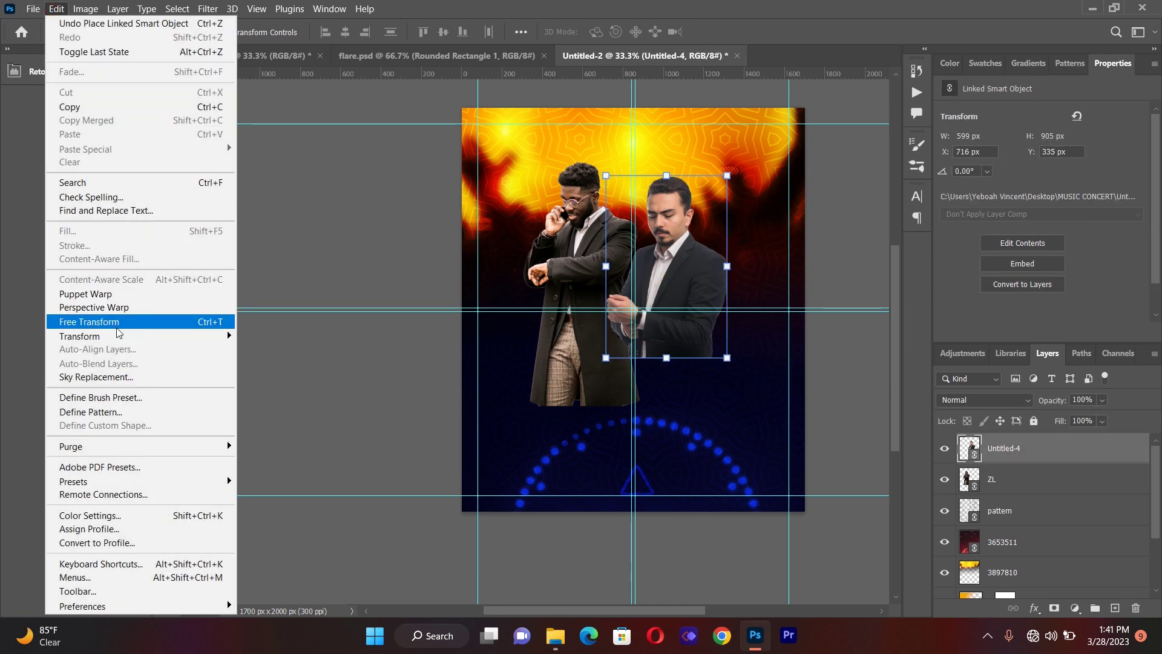
{"action": "mouse_move", "coordinate": [124, 336]}
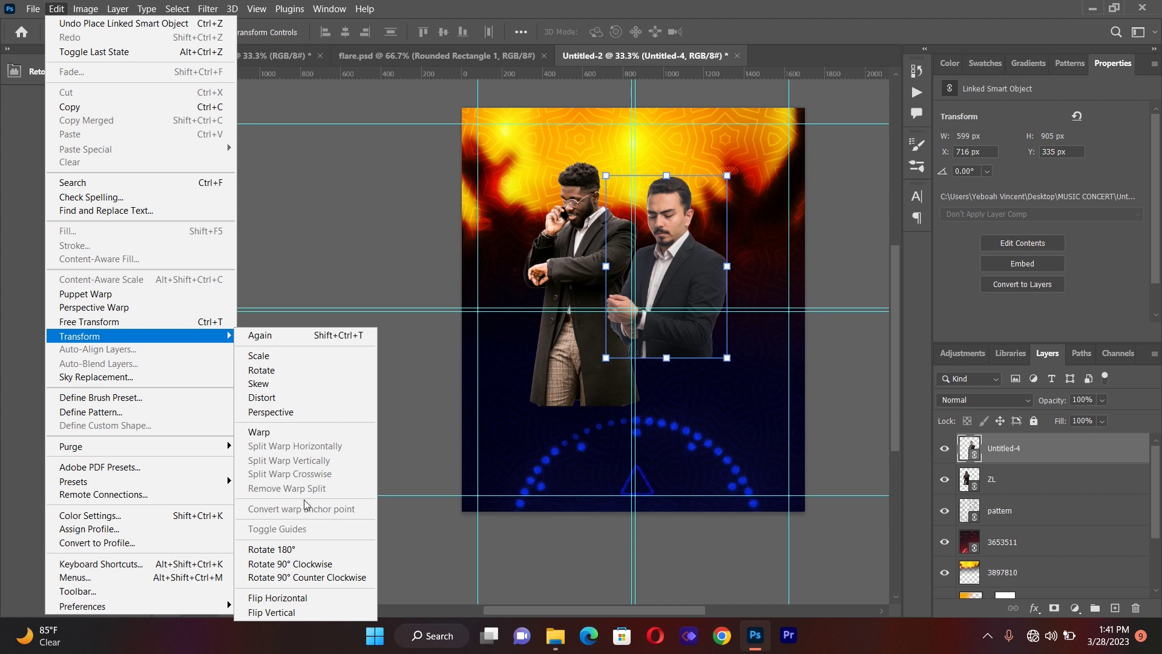
{"action": "left_click", "coordinate": [272, 600]}
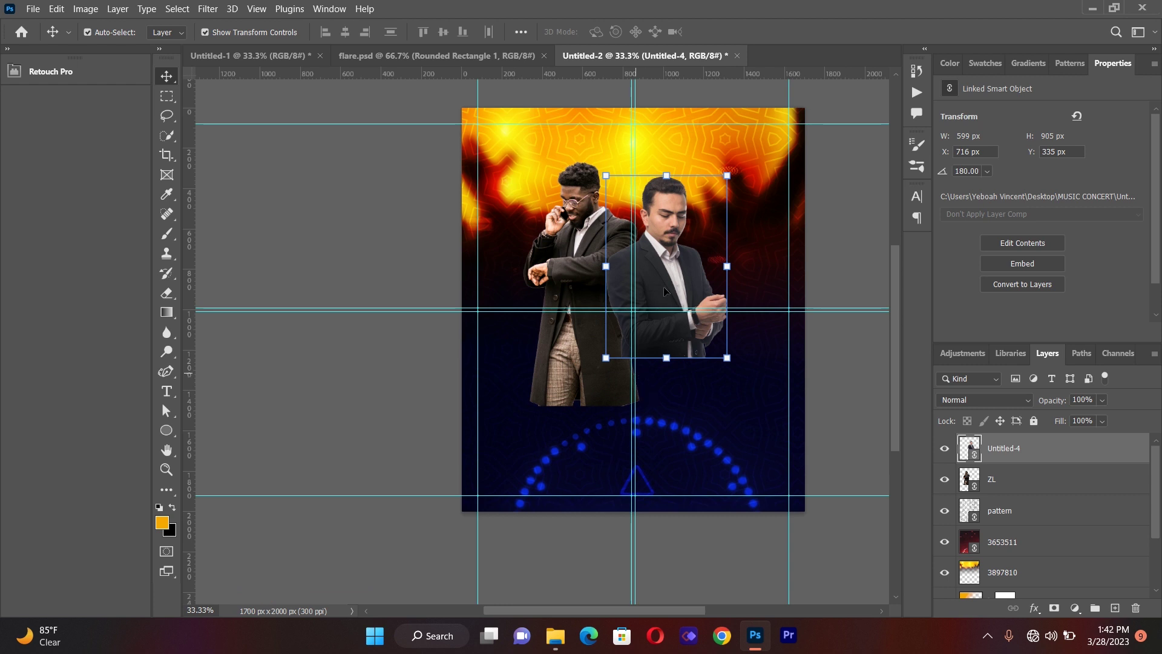
{"action": "left_click_drag", "start_coordinate": [676, 260], "coordinate": [682, 248]}
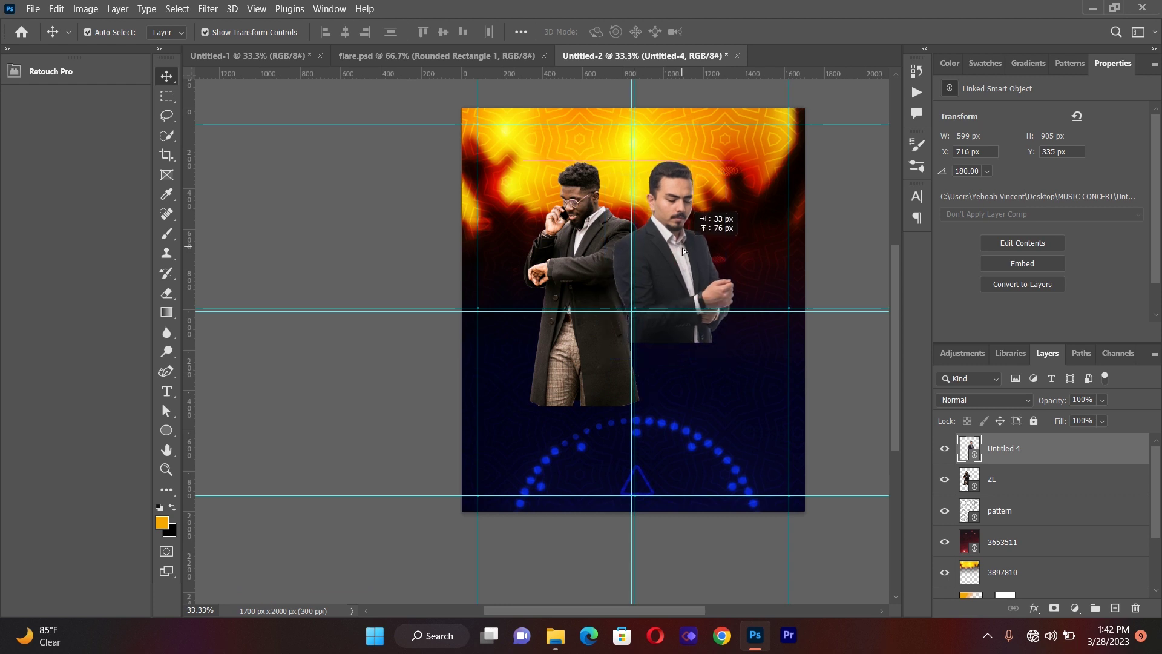
{"action": "left_click", "coordinate": [299, 215]}
- Place the image of the woman in the hat from the MUSIC CONCERT folder as a linked file, scaled to about 62%, in front of the men
{"action": "left_click", "coordinate": [35, 7]}
{"action": "left_click", "coordinate": [86, 294]}
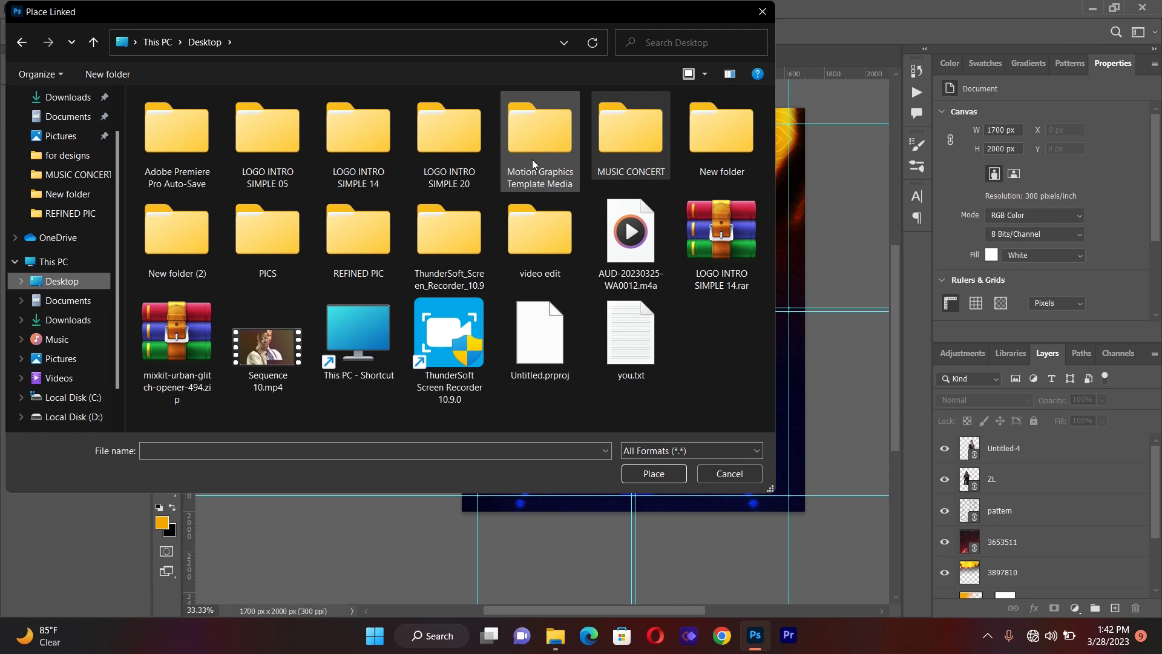
{"action": "double_click", "coordinate": [631, 145]}
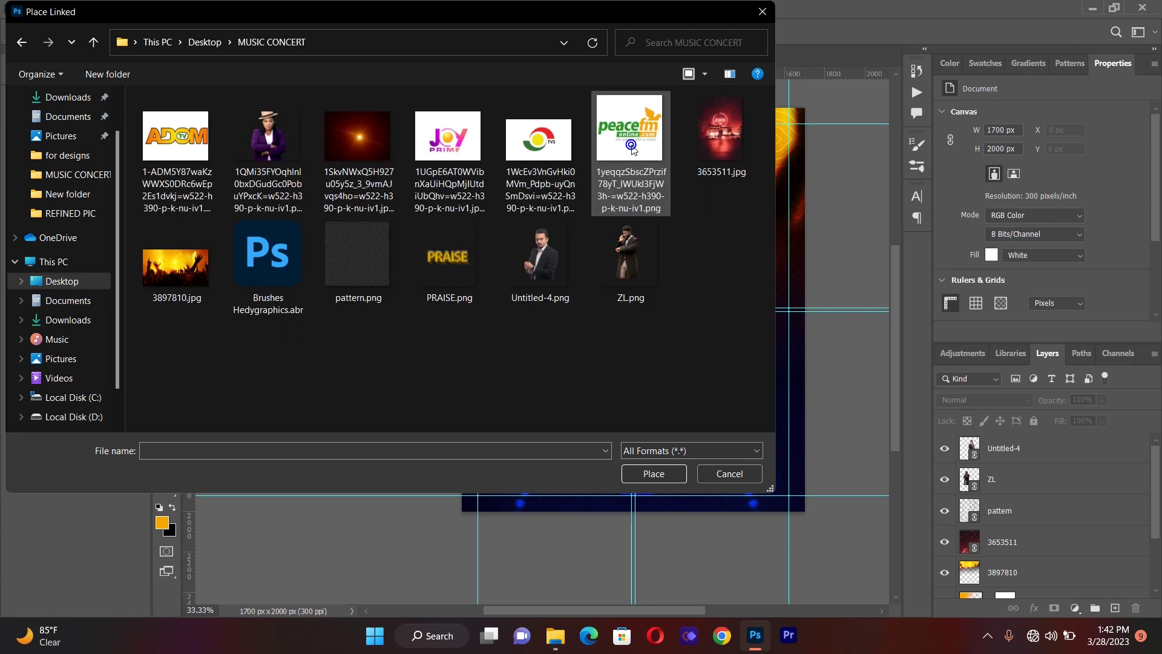
{"action": "double_click", "coordinate": [290, 148]}
{"action": "left_click_drag", "start_coordinate": [667, 350], "coordinate": [651, 338]}
{"action": "left_click_drag", "start_coordinate": [792, 432], "coordinate": [712, 385]}
{"action": "left_click_drag", "start_coordinate": [594, 289], "coordinate": [627, 301]}
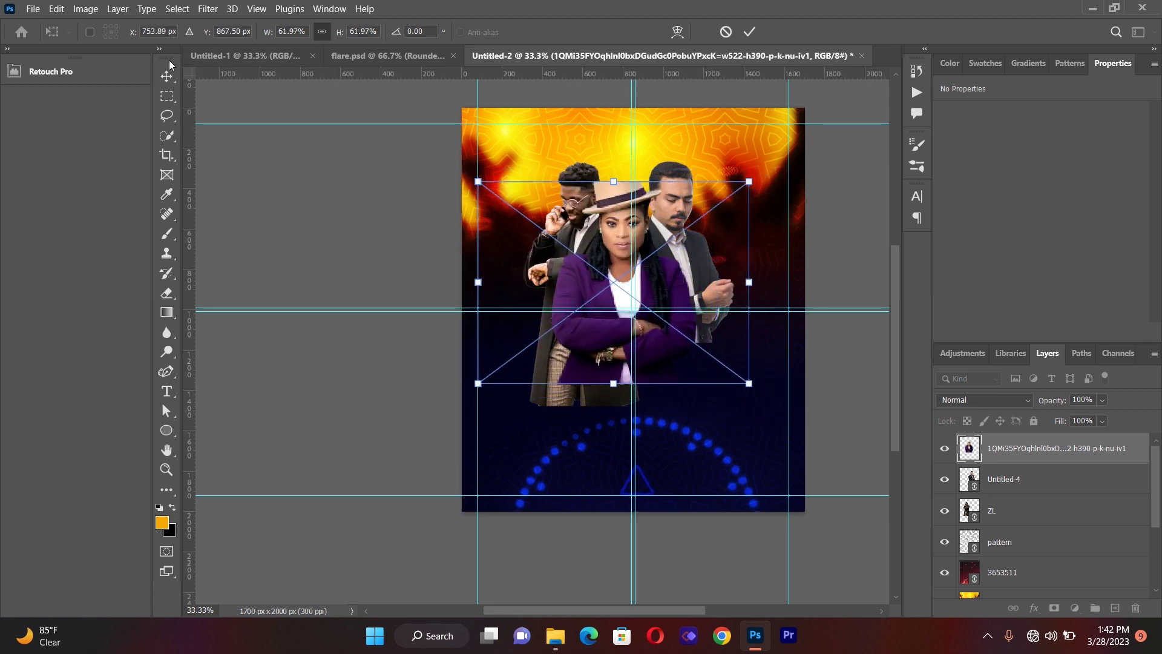
{"action": "key", "text": "Return"}
{"action": "left_click", "coordinate": [395, 249]}
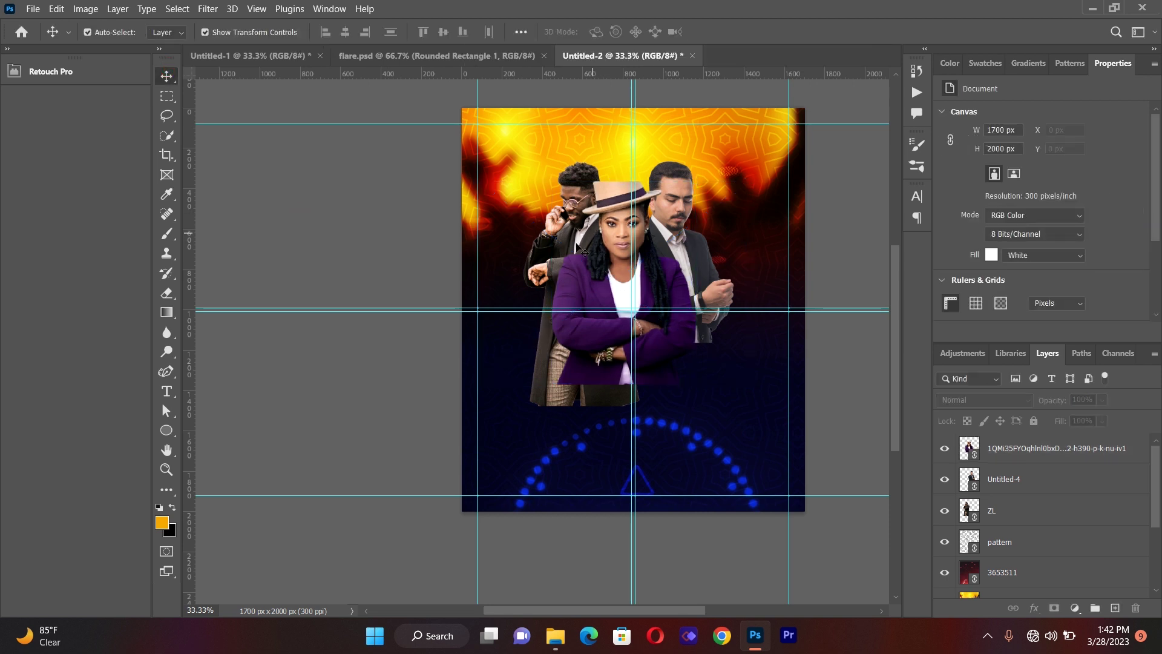
- Spread the group by moving the ZL man to X 265 px, Untitled-4 to X 802 px, Y 223 px, and the woman to X 465 px, Y 259 px
{"action": "left_click", "coordinate": [566, 236]}
{"action": "left_click_drag", "start_coordinate": [566, 236], "coordinate": [564, 236]}
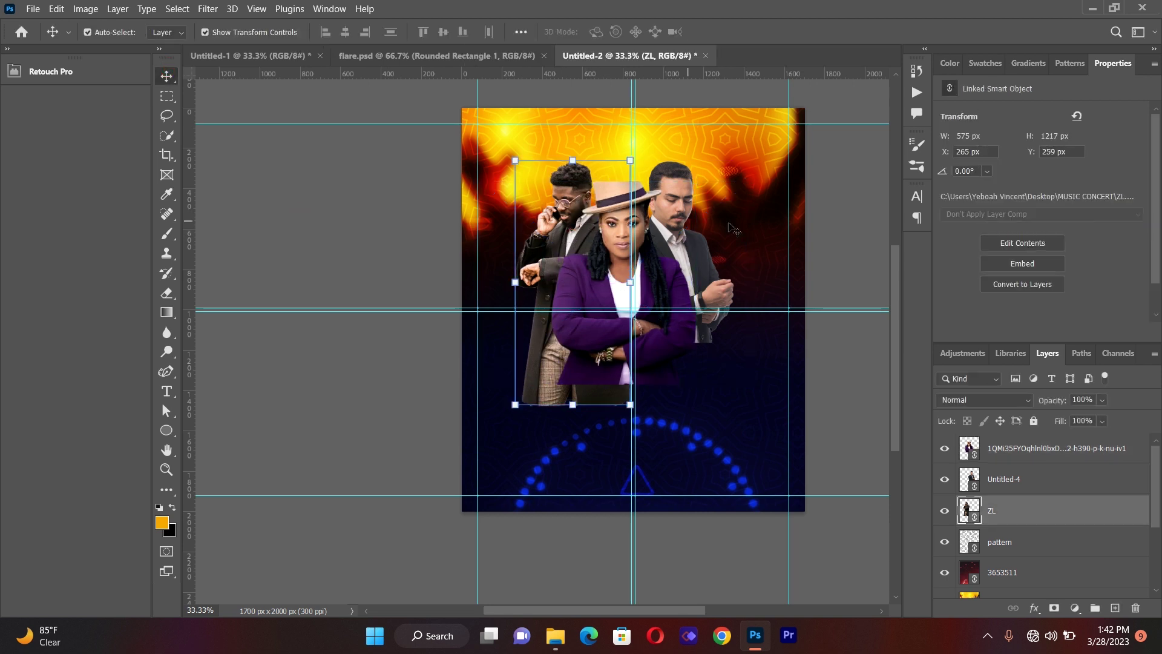
{"action": "left_click", "coordinate": [816, 229]}
{"action": "left_click_drag", "start_coordinate": [676, 223], "coordinate": [676, 224]}
{"action": "left_click_drag", "start_coordinate": [604, 274], "coordinate": [609, 253]}
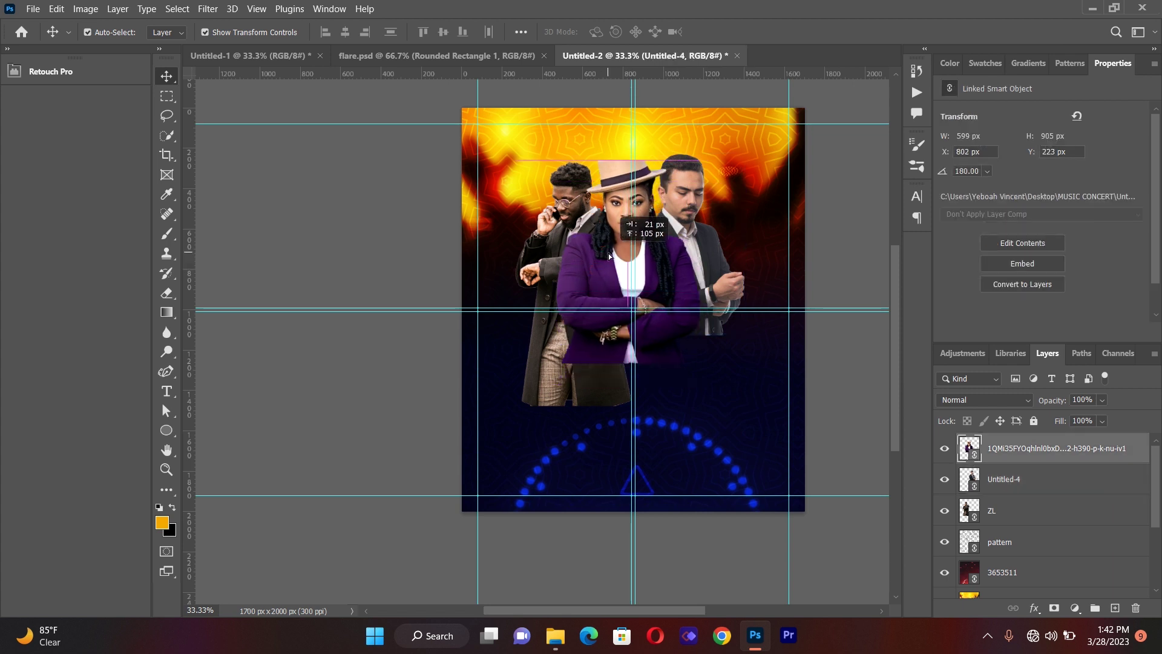
{"action": "left_click", "coordinate": [679, 246]}
{"action": "left_click", "coordinate": [842, 268]}
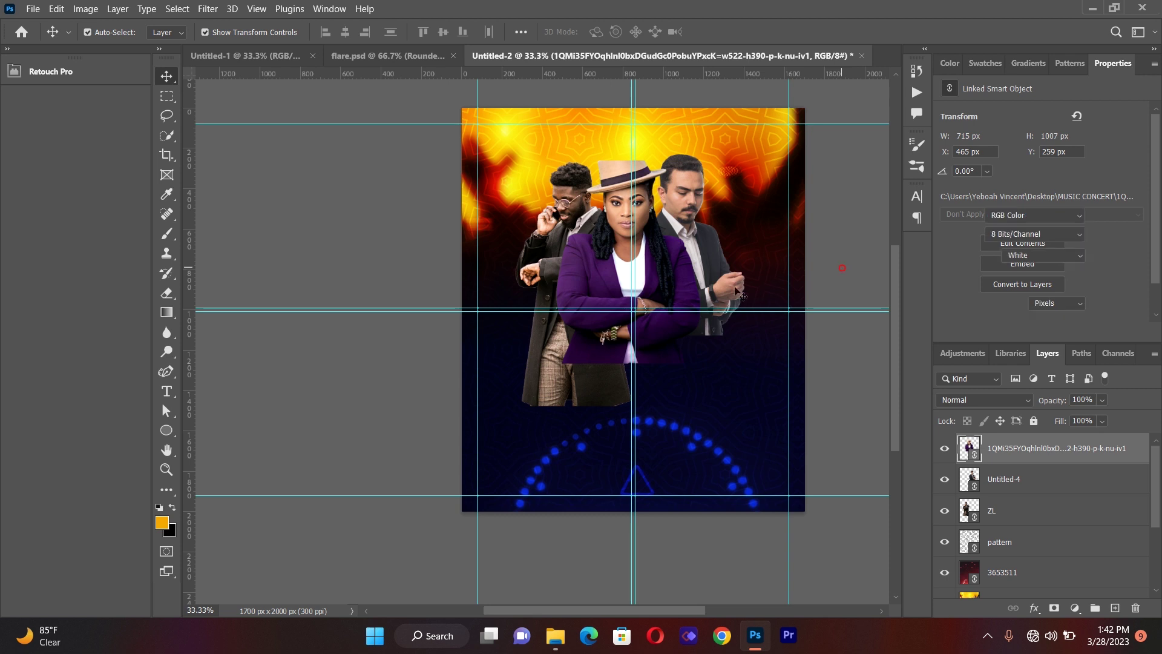
- Rasterize the ZL layer and fade out the lower part of the man's coat and legs with a soft 369 px eraser
{"action": "left_click", "coordinate": [548, 308]}
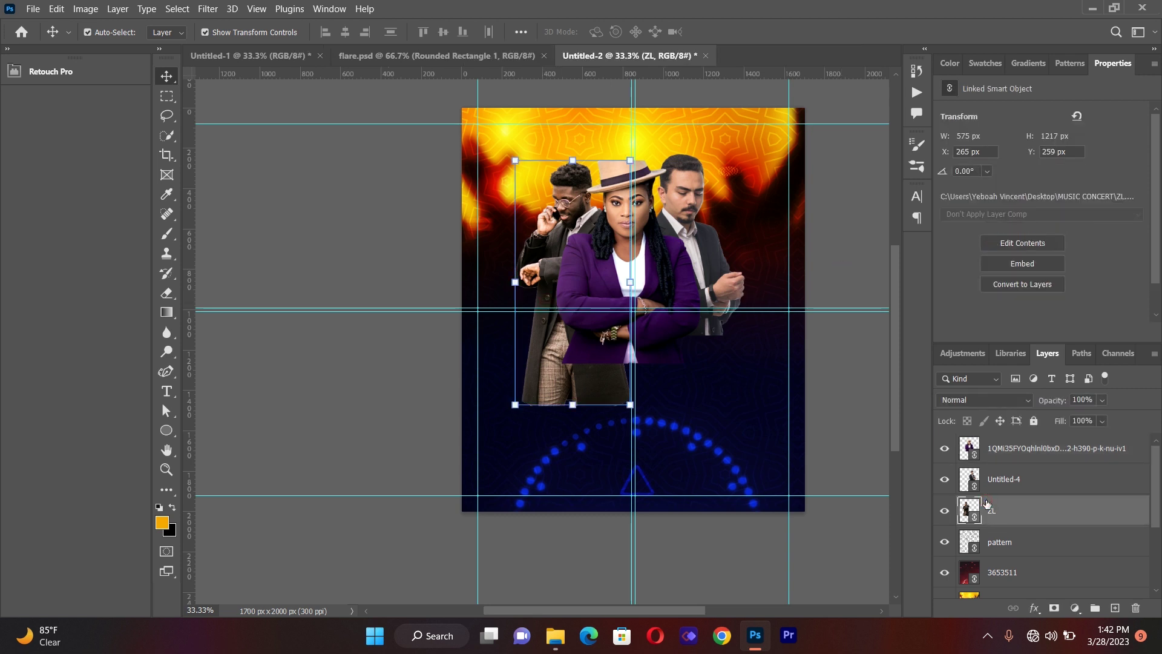
{"action": "left_click", "coordinate": [171, 296]}
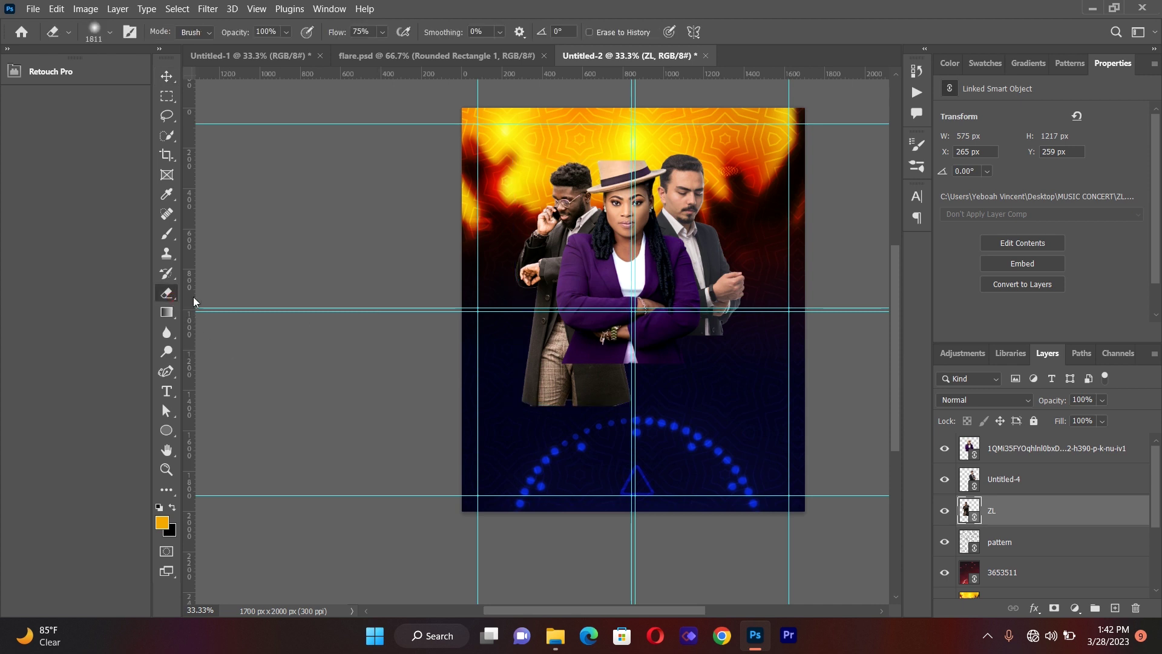
{"action": "left_click", "coordinate": [553, 385]}
{"action": "left_click", "coordinate": [527, 247]}
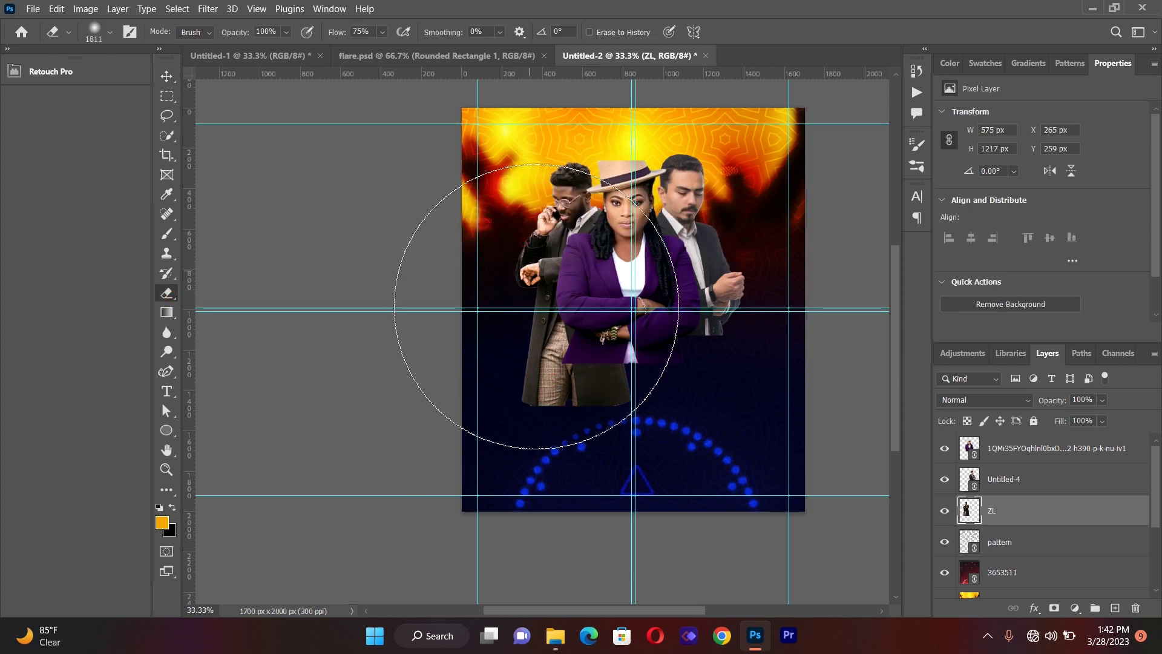
{"action": "left_click", "coordinate": [111, 31]}
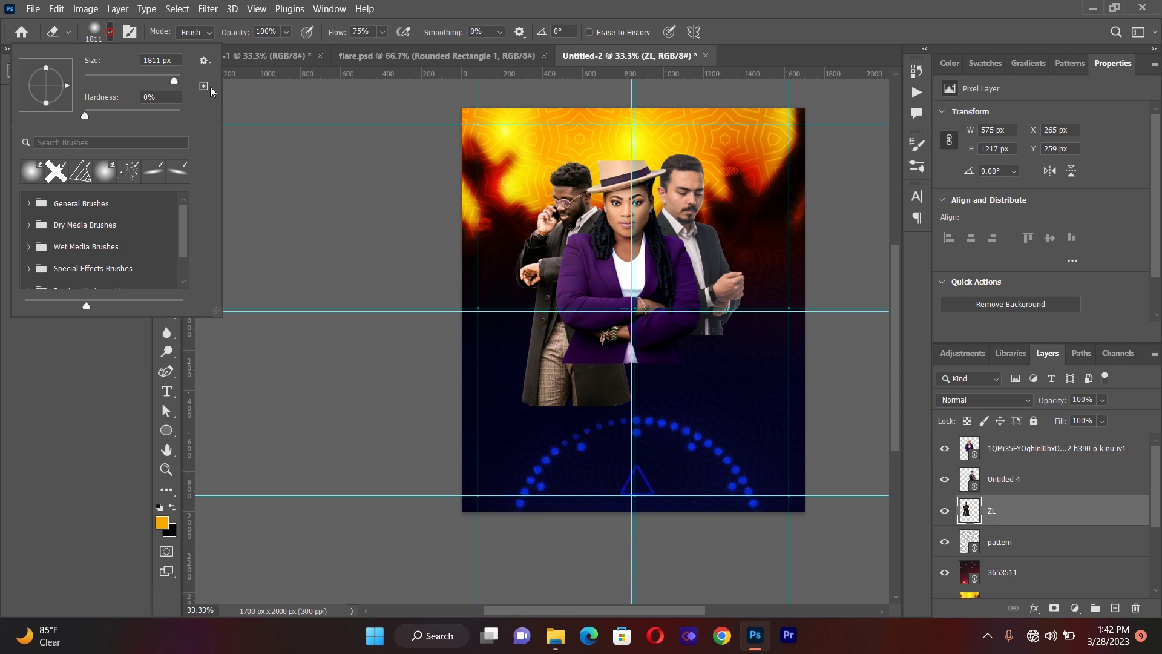
{"action": "left_click_drag", "start_coordinate": [180, 76], "coordinate": [169, 80]}
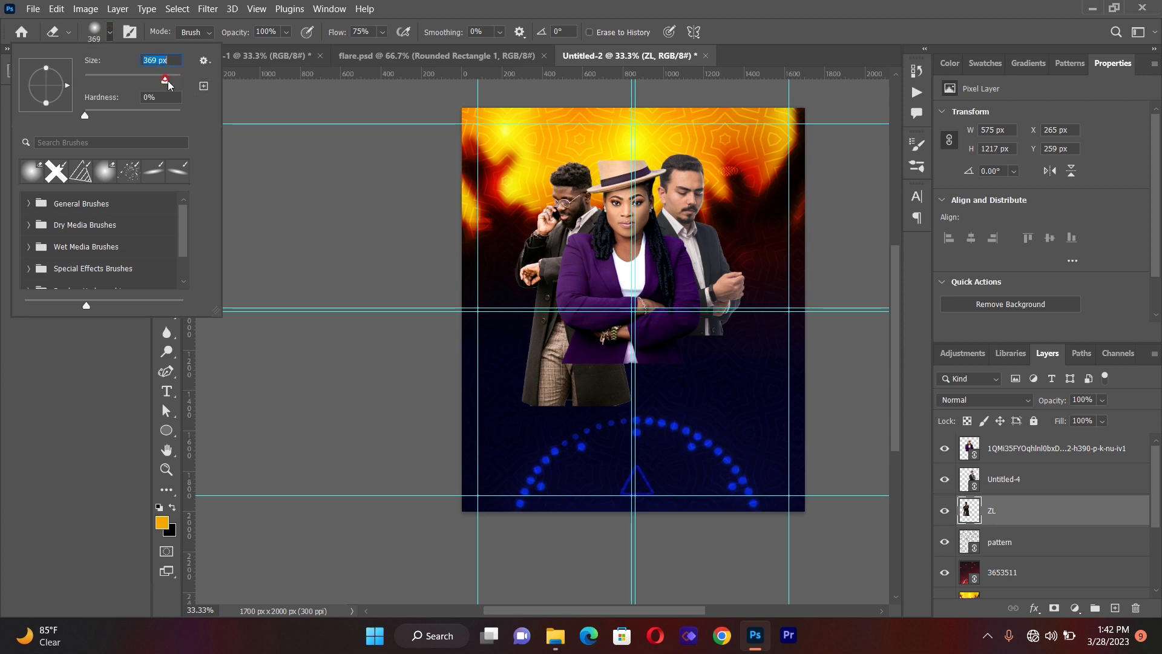
{"action": "mouse_move", "coordinate": [543, 391]}
{"action": "left_mouse_down"}
{"action": "mouse_move", "coordinate": [620, 383]}
{"action": "mouse_move", "coordinate": [532, 366]}
{"action": "mouse_move", "coordinate": [615, 350]}
{"action": "mouse_move", "coordinate": [532, 337]}
{"action": "mouse_move", "coordinate": [571, 356]}
{"action": "mouse_move", "coordinate": [518, 340]}
{"action": "mouse_move", "coordinate": [565, 355]}
{"action": "left_mouse_up"}
- Rasterize the Untitled-4 layer and fade out the lower edge of the man's jacket with the soft 369 px eraser
{"action": "left_click", "coordinate": [1042, 487]}
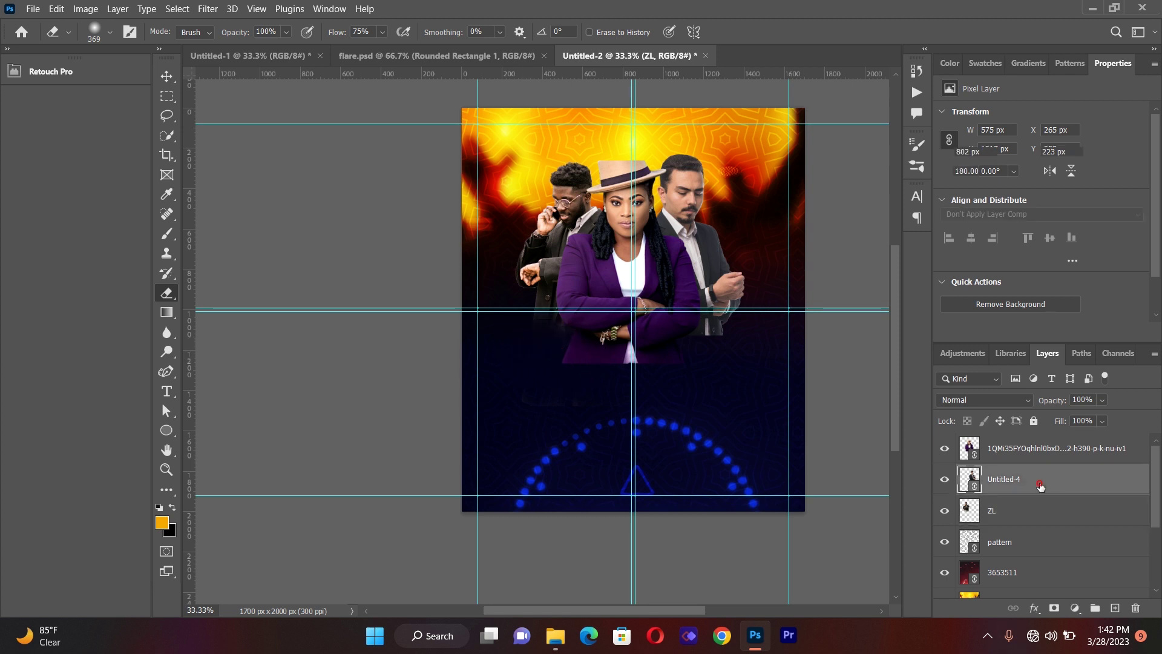
{"action": "left_click", "coordinate": [698, 331]}
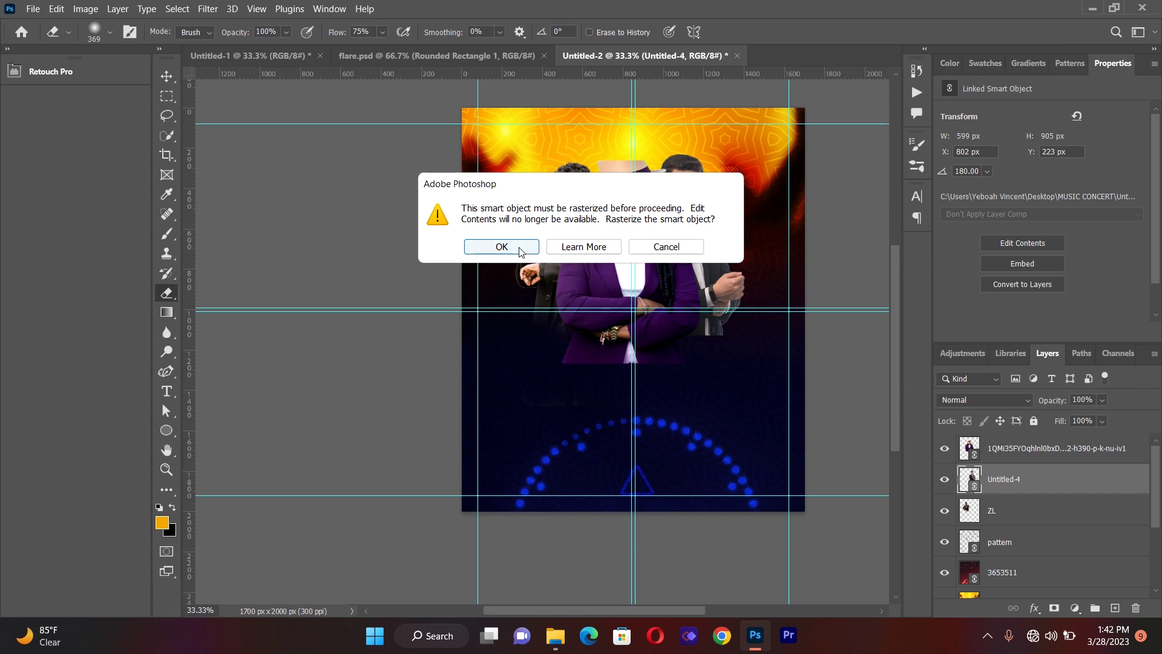
{"action": "left_click", "coordinate": [502, 246]}
{"action": "mouse_move", "coordinate": [717, 344]}
{"action": "left_mouse_down"}
{"action": "mouse_move", "coordinate": [693, 340]}
{"action": "mouse_move", "coordinate": [750, 319]}
{"action": "mouse_move", "coordinate": [690, 325]}
{"action": "mouse_move", "coordinate": [748, 334]}
{"action": "mouse_move", "coordinate": [755, 321]}
{"action": "left_mouse_up"}
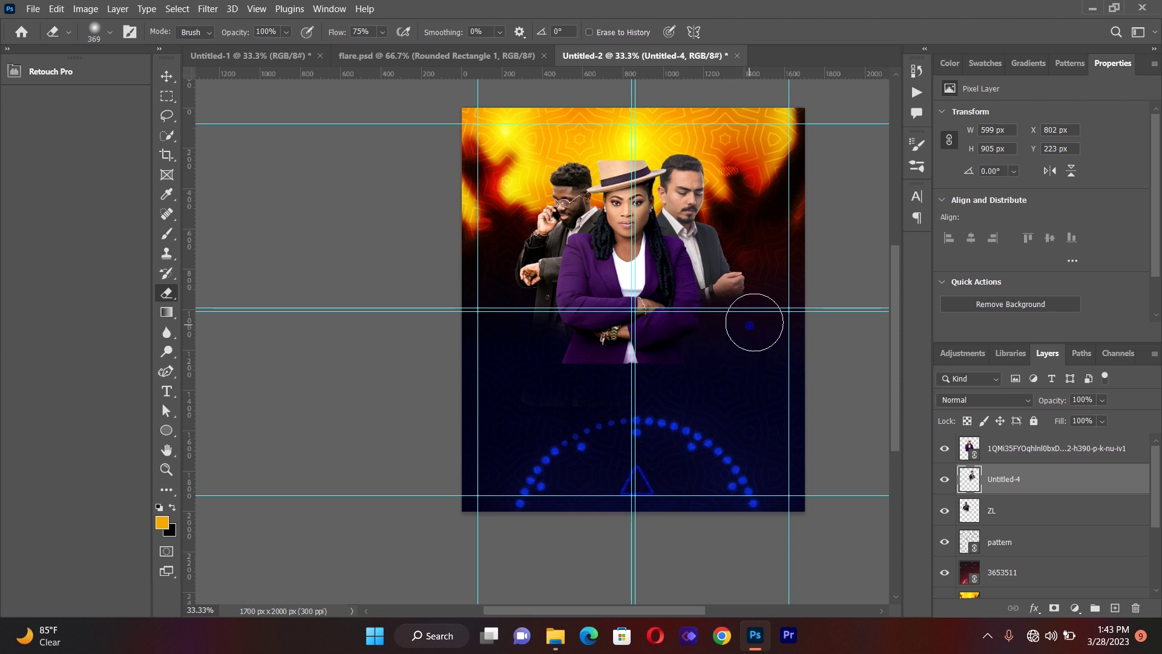
- Rasterize the layer of the woman in the hat and fade out the lower part of her purple jacket with the soft eraser
{"action": "left_click", "coordinate": [1018, 453]}
{"action": "left_click", "coordinate": [588, 337]}
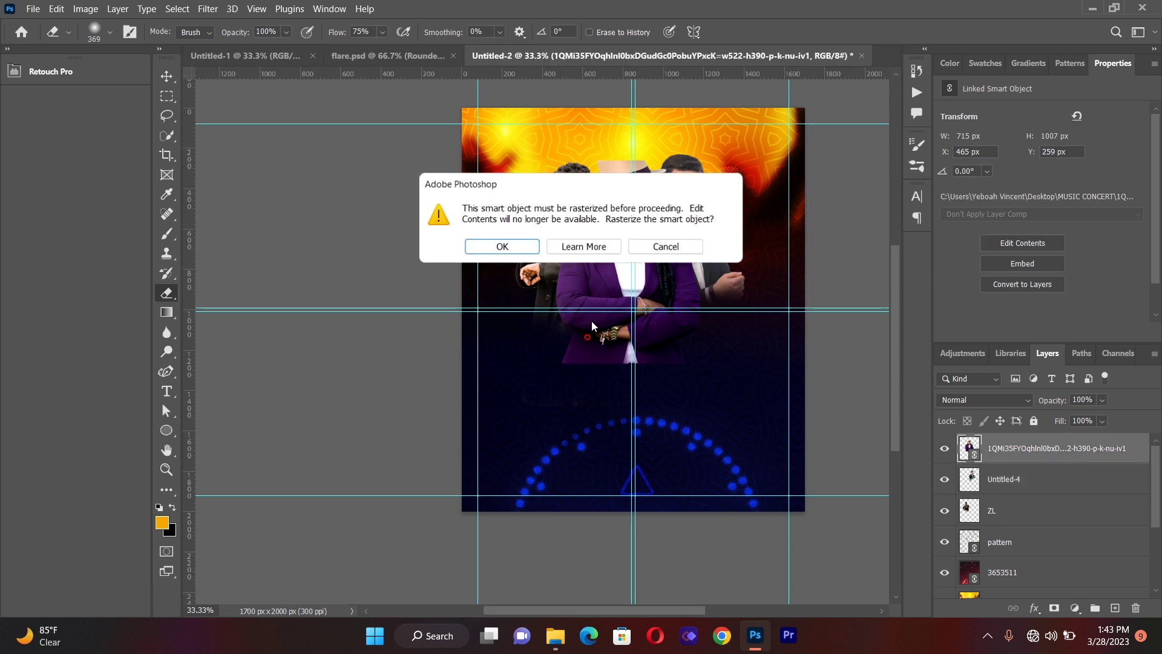
{"action": "left_click", "coordinate": [525, 245]}
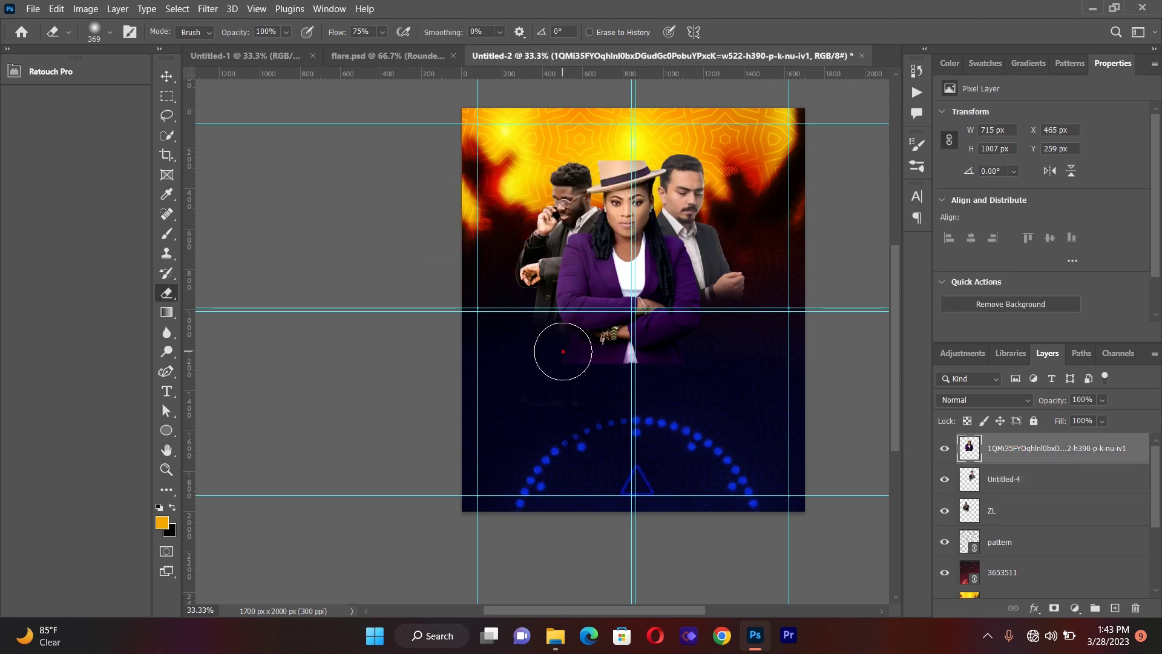
{"action": "mouse_move", "coordinate": [587, 361]}
{"action": "left_mouse_down"}
{"action": "mouse_move", "coordinate": [628, 377]}
{"action": "mouse_move", "coordinate": [679, 365]}
{"action": "mouse_move", "coordinate": [585, 375]}
{"action": "left_mouse_up"}
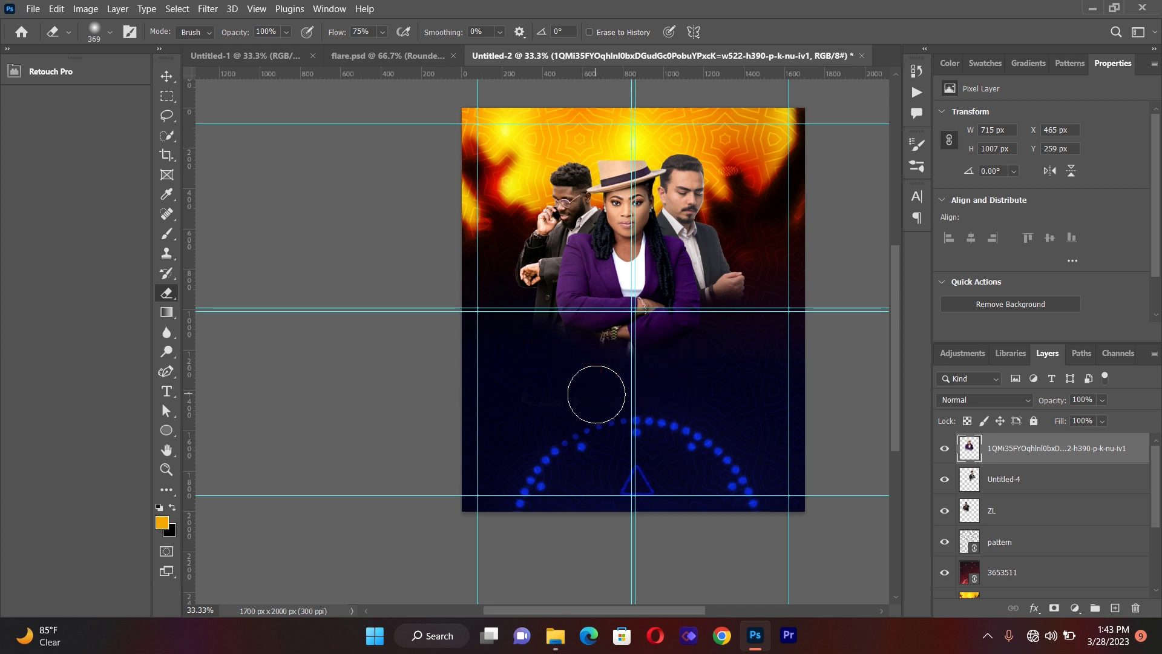
- Scale the ZL man up to about 103.4% from his upper outer corner and shift the Untitled-4 man to X 805 px
{"action": "left_click", "coordinate": [166, 76]}
{"action": "left_click", "coordinate": [303, 272]}
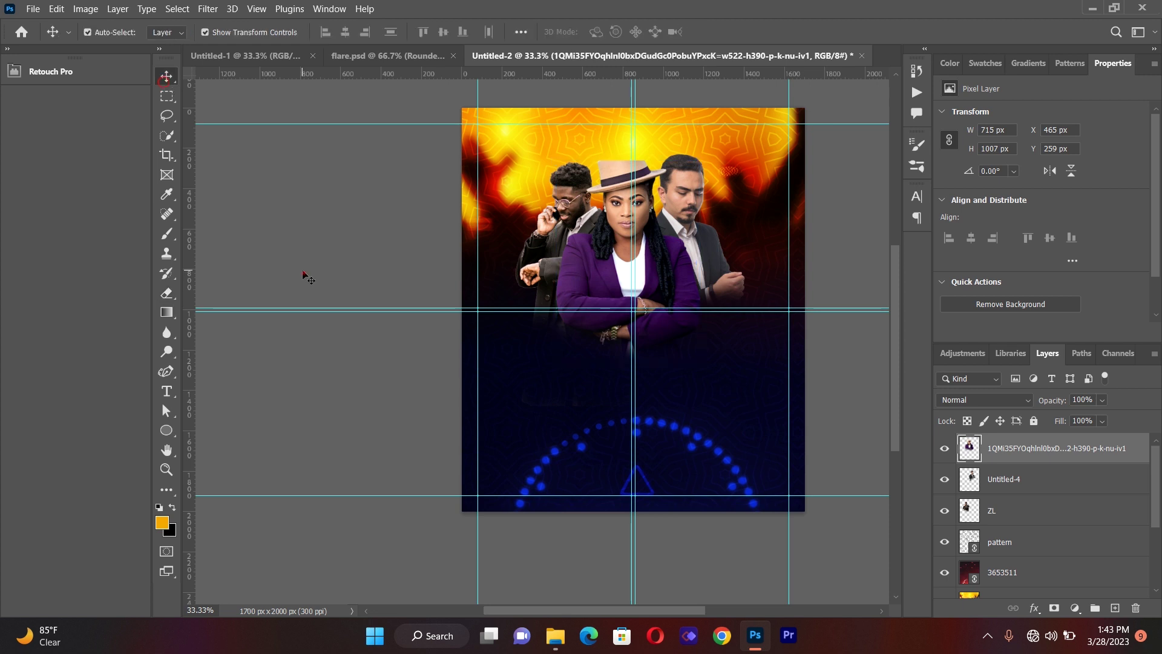
{"action": "left_click", "coordinate": [557, 212]}
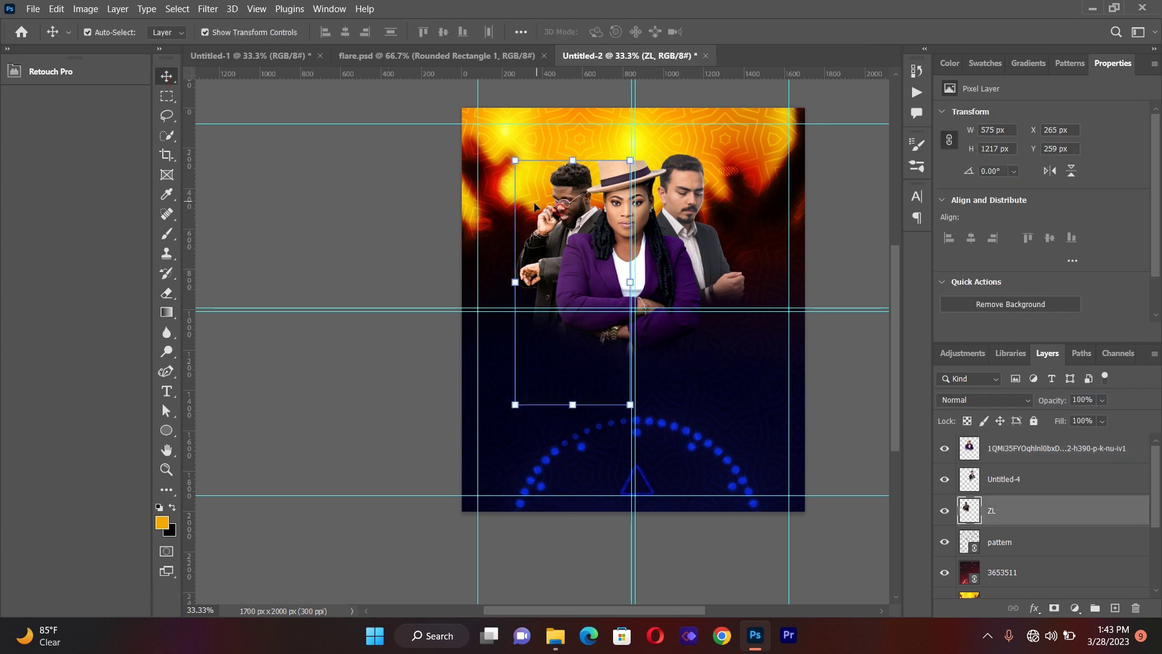
{"action": "left_click_drag", "start_coordinate": [518, 163], "coordinate": [512, 152]}
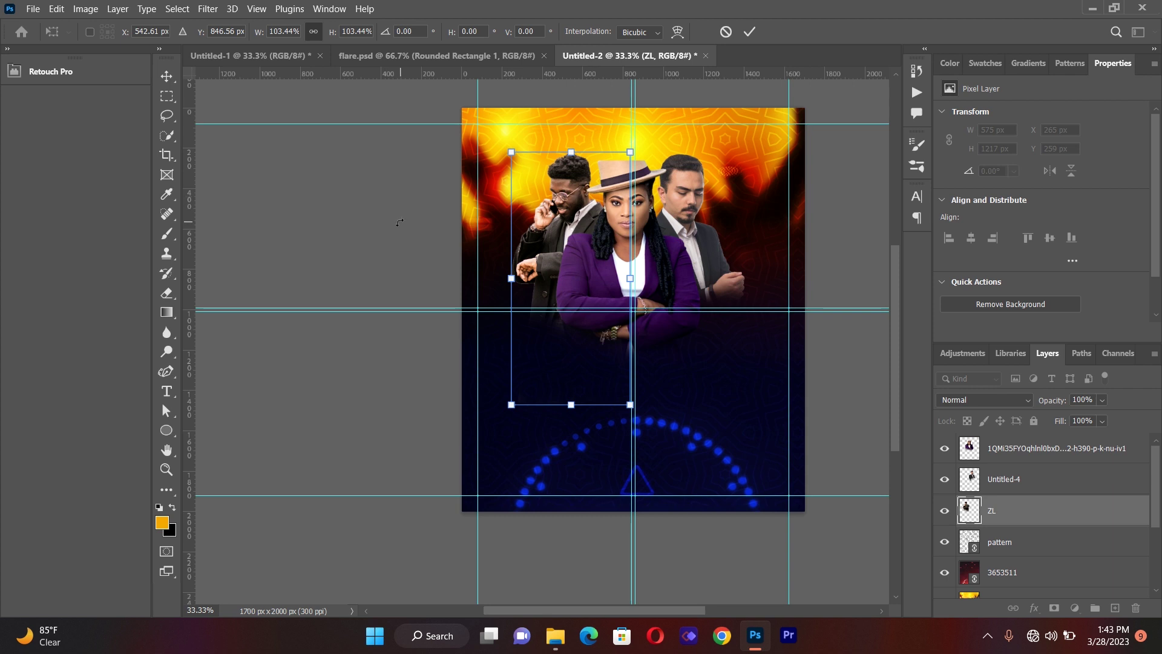
{"action": "left_click", "coordinate": [277, 222]}
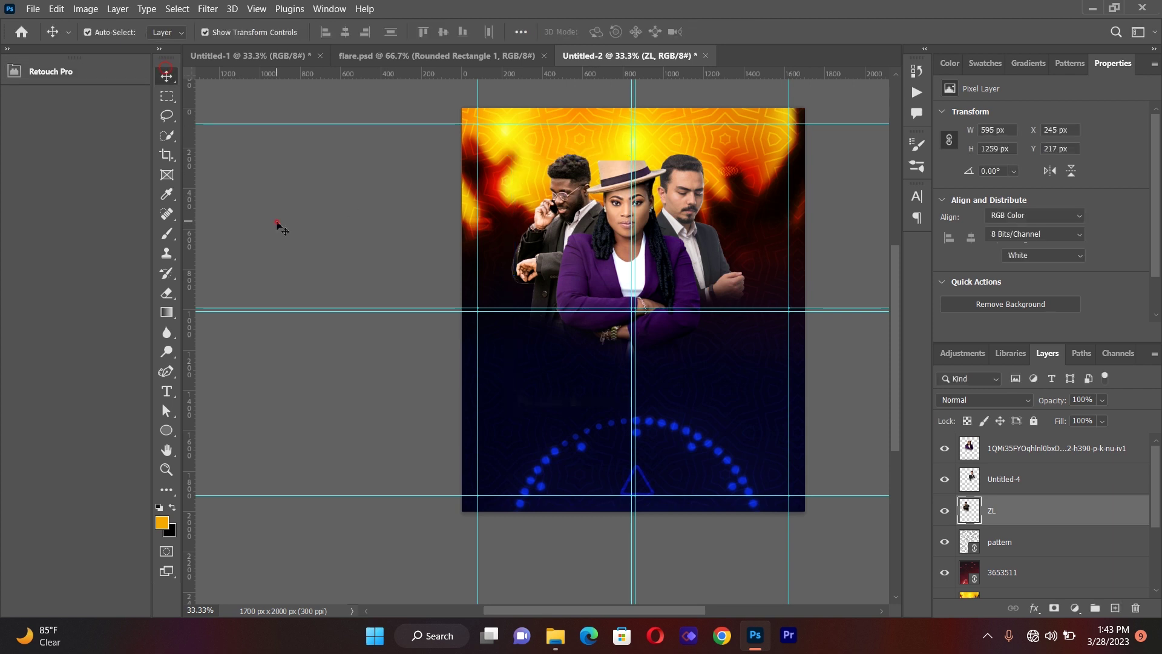
{"action": "left_click", "coordinate": [714, 271]}
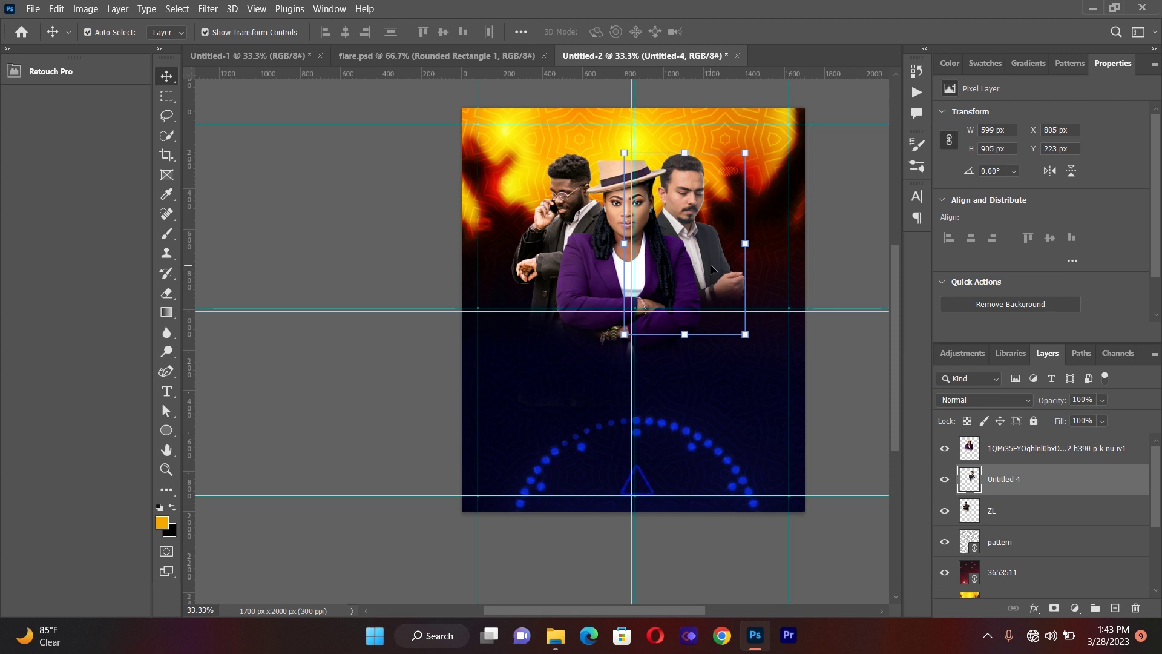
{"action": "left_click", "coordinate": [374, 227]}
- Add a centred paragraph text box below the three artists containing the word FESTIVAL
{"action": "left_click", "coordinate": [166, 390]}
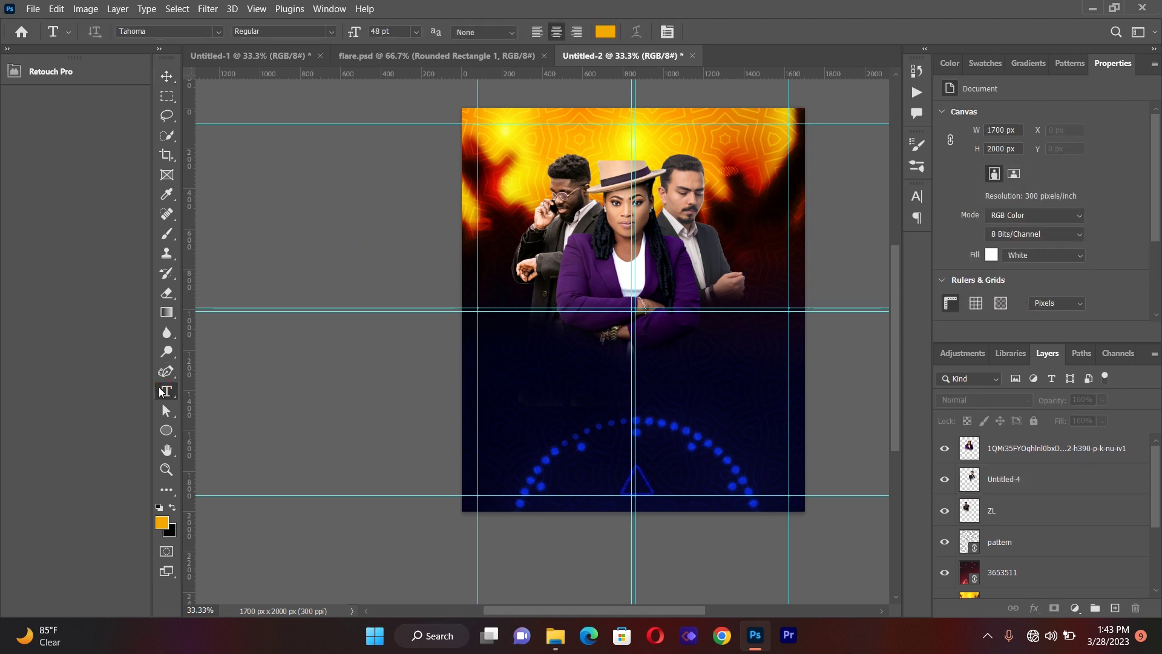
{"action": "left_click_drag", "start_coordinate": [498, 337], "coordinate": [725, 451]}
{"action": "key", "text": "Delete"}
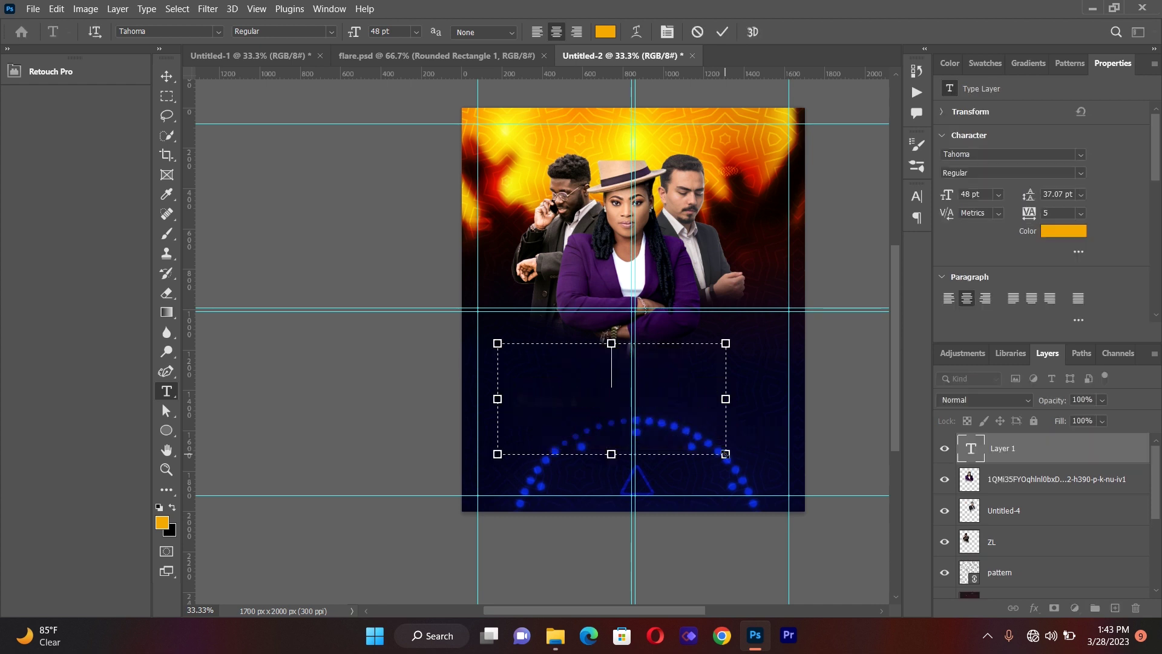
{"action": "type", "text": "f"}
{"action": "type", "text": "FES"}
{"action": "type", "text": "T"}
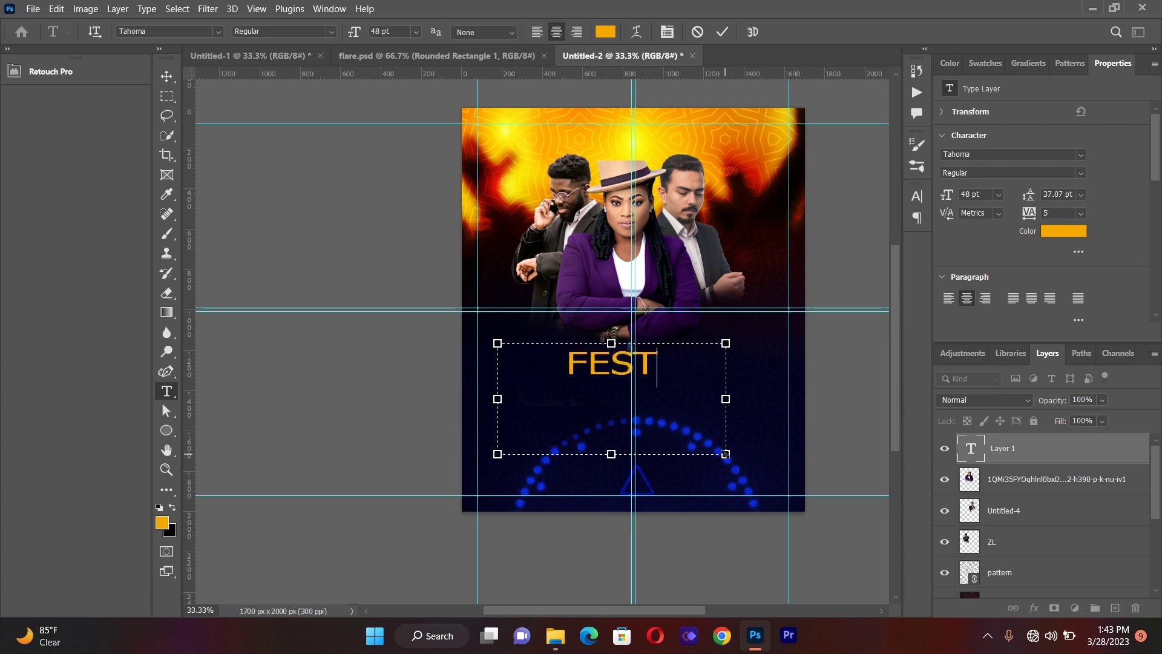
{"action": "type", "text": "IV"}
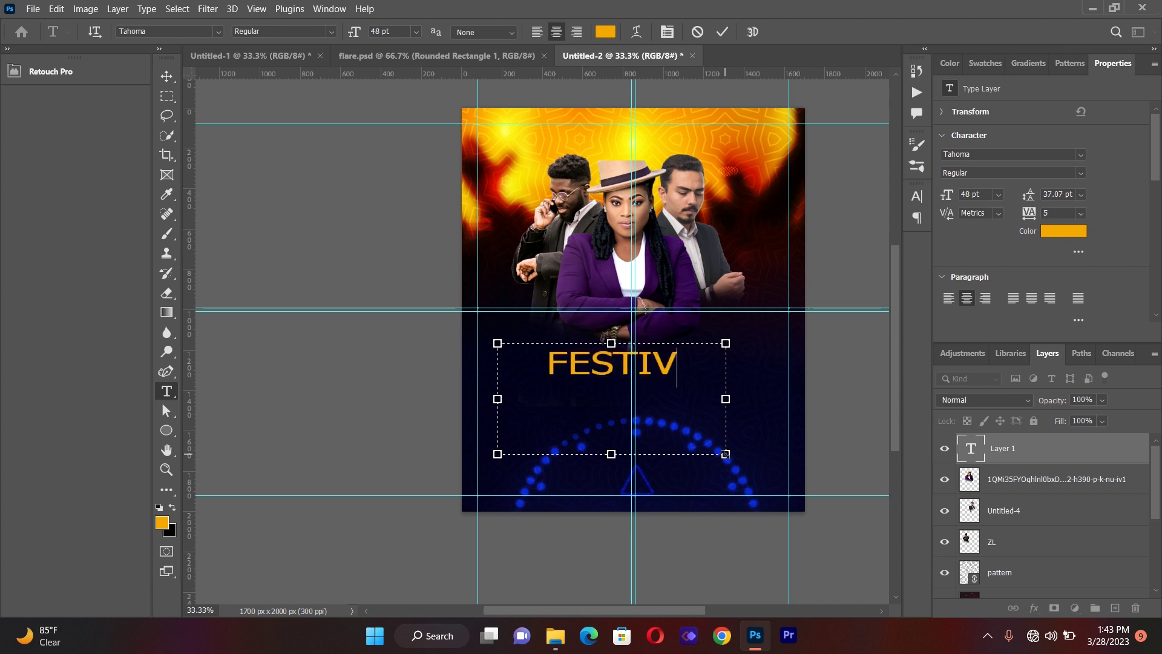
{"action": "type", "text": "I"}
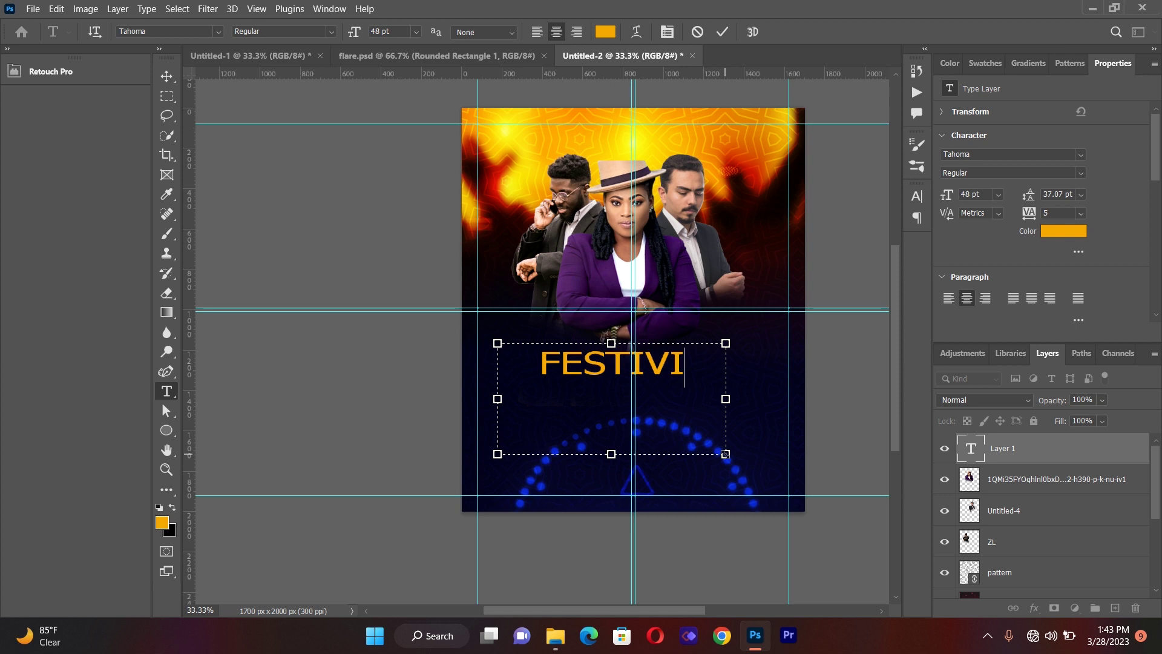
{"action": "type", "text": "V"}
{"action": "key", "text": "BackSpace"}
{"action": "key", "text": "BackSpace"}
{"action": "type", "text": "AL"}
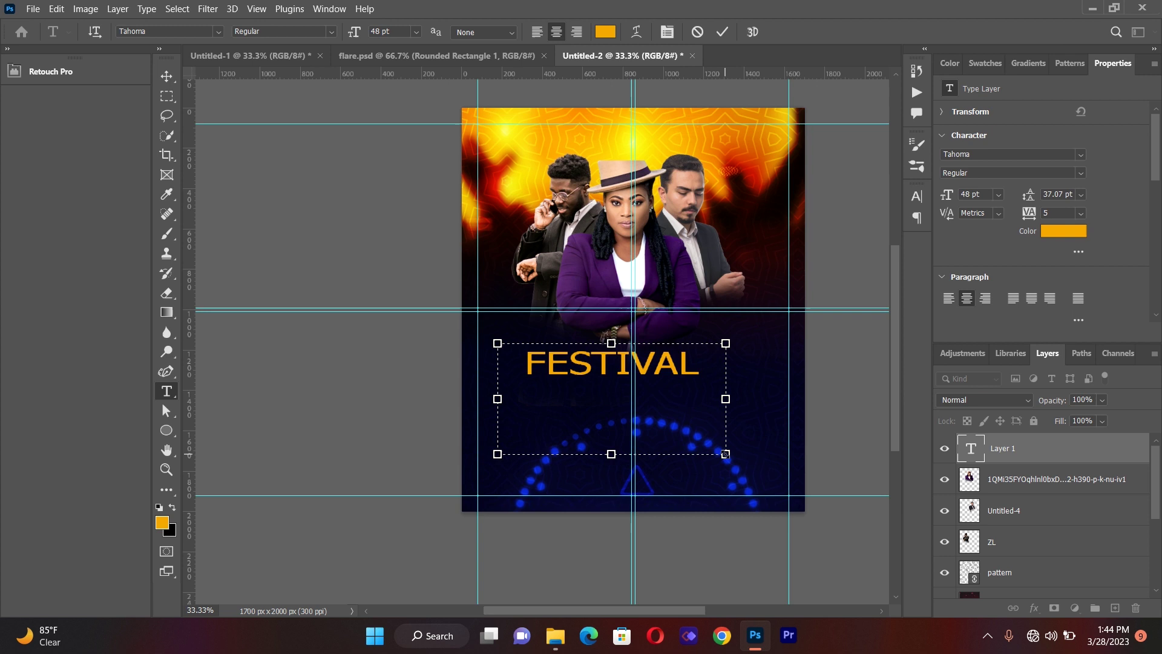
- Set the font size of the whole FESTIVAL text to 57 pt
{"action": "key", "text": "ctrl+a"}
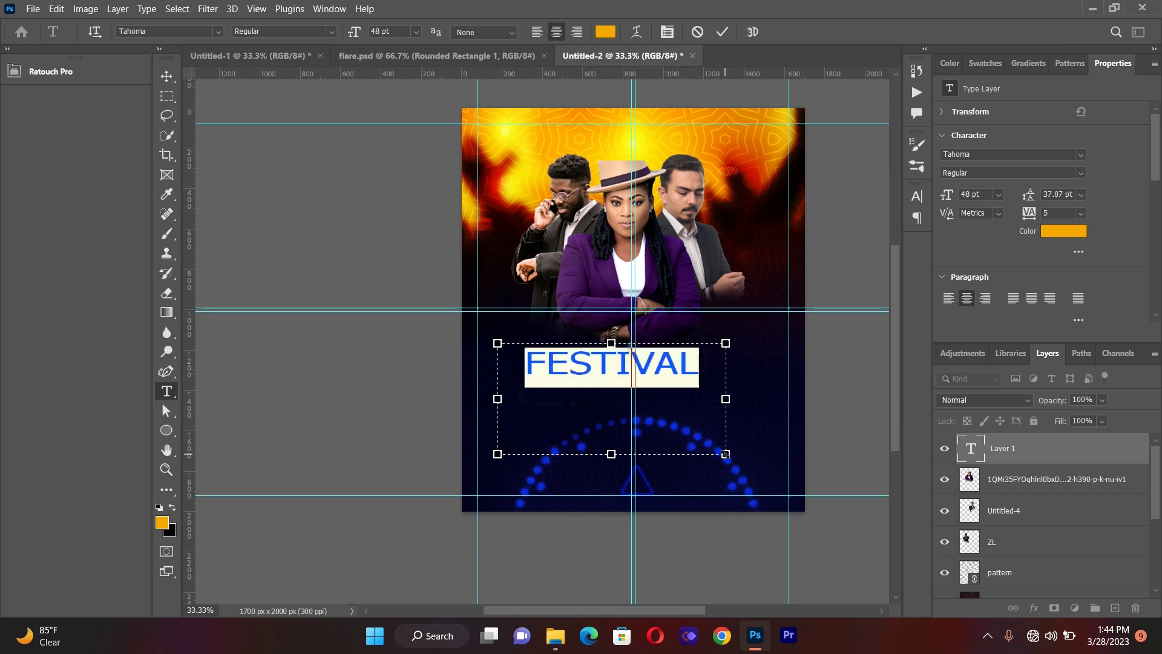
{"action": "left_click", "coordinate": [667, 32]}
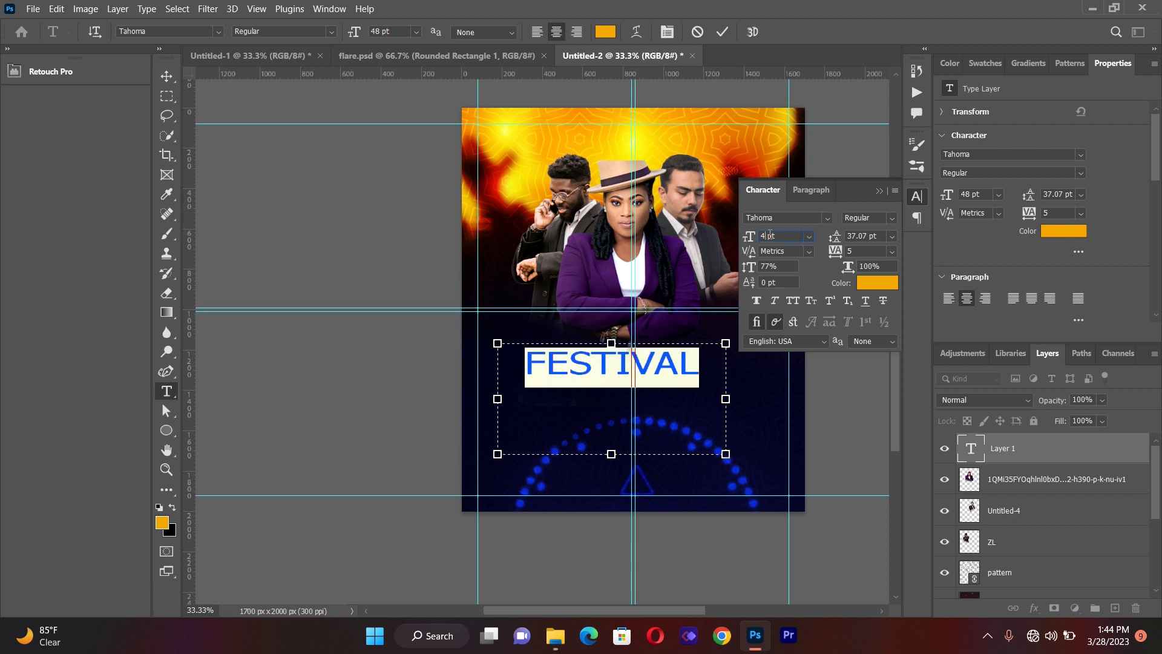
{"action": "key", "text": "BackSpace"}
{"action": "key", "text": "BackSpace"}
{"action": "type", "text": "5"}
{"action": "left_click", "coordinate": [880, 193]}
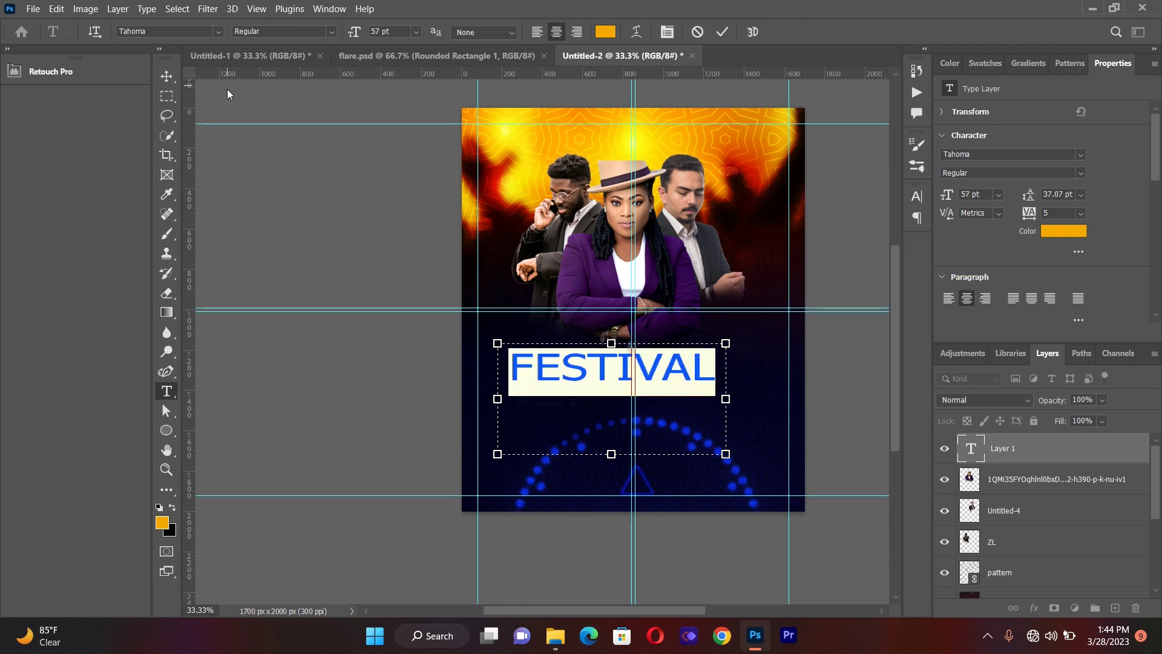
- Change the FESTIVAL text color to the off-white e8e6e3
{"action": "left_click", "coordinate": [613, 32]}
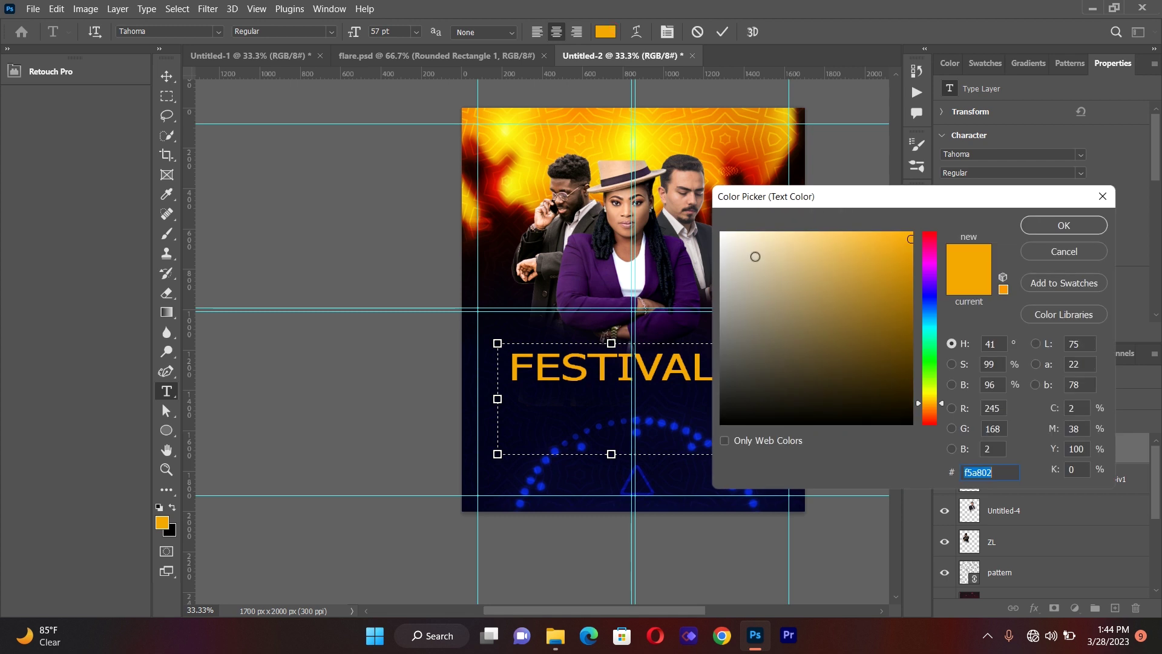
{"action": "left_click", "coordinate": [730, 257]}
{"action": "left_click_drag", "start_coordinate": [730, 258], "coordinate": [730, 259]}
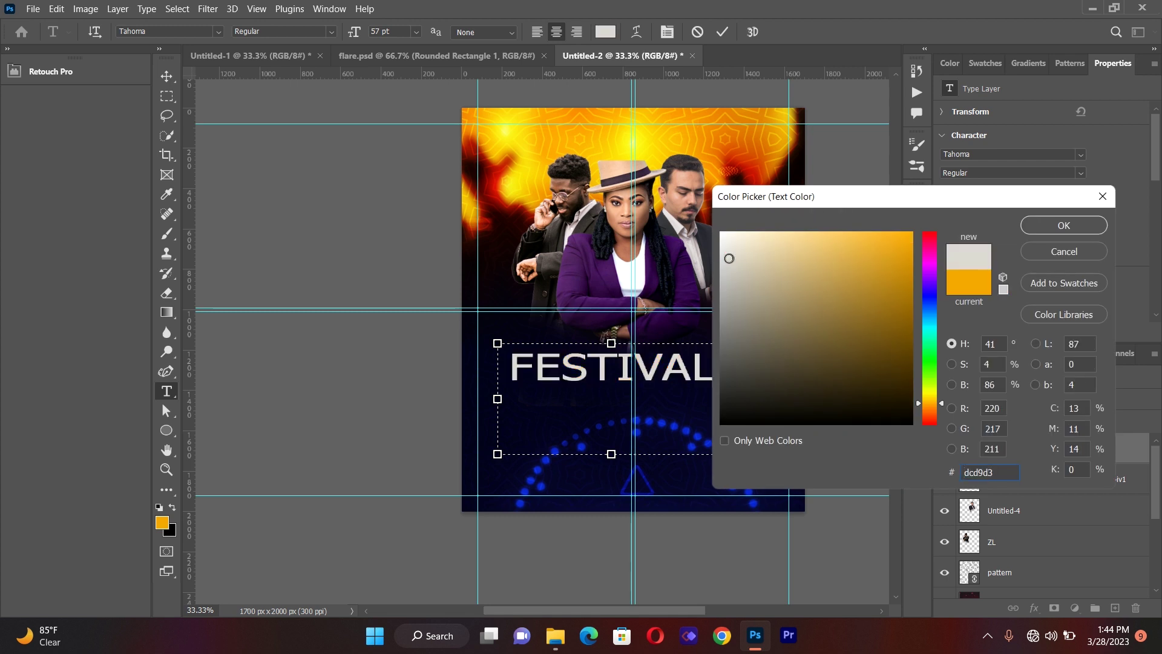
{"action": "left_click_drag", "start_coordinate": [728, 257], "coordinate": [728, 253]}
{"action": "left_click_drag", "start_coordinate": [726, 253], "coordinate": [725, 249]}
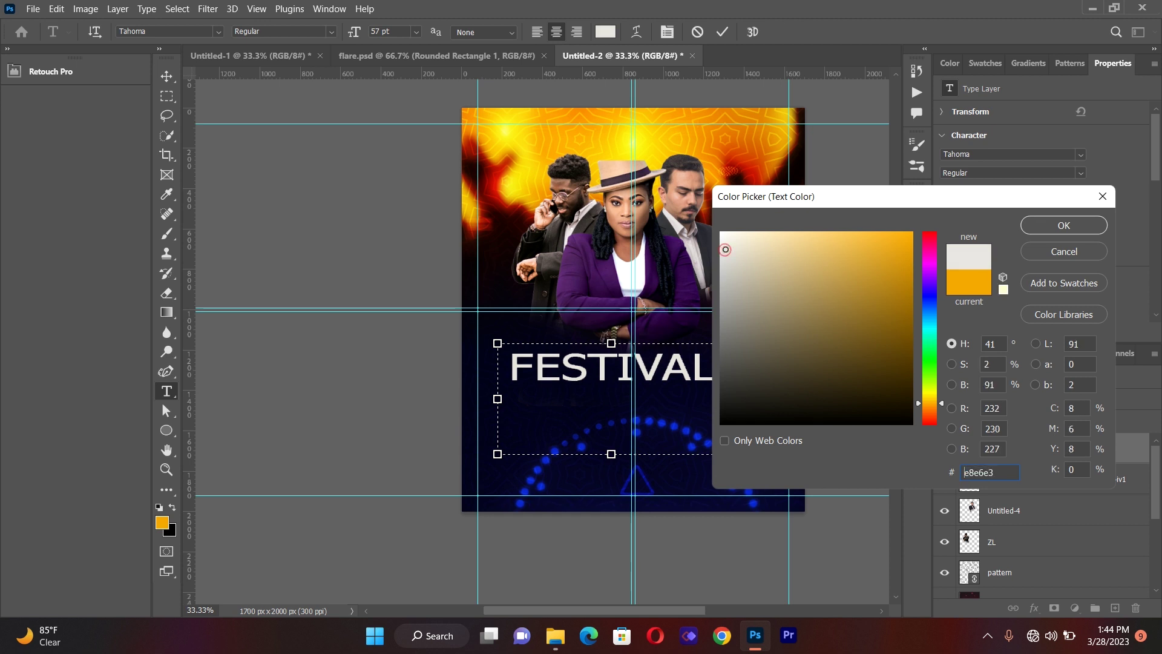
{"action": "left_click", "coordinate": [1036, 227]}
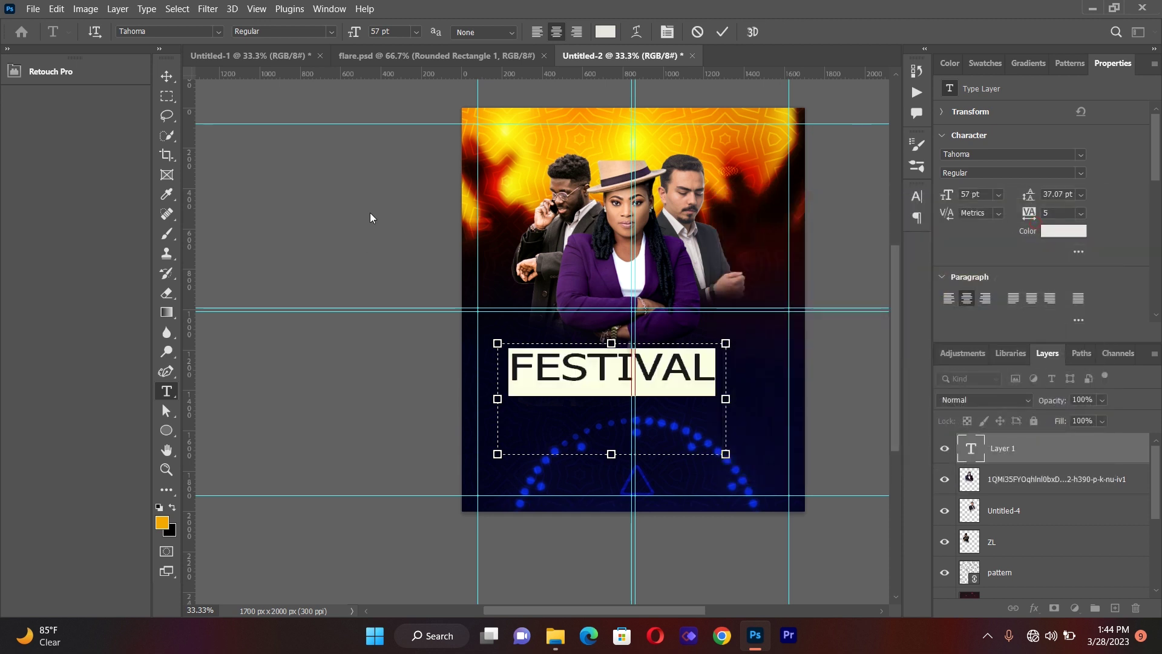
- Commit the FESTIVAL text and move it right so it sits centred below the woman in the hat
{"action": "left_click", "coordinate": [166, 76]}
{"action": "left_click", "coordinate": [289, 259]}
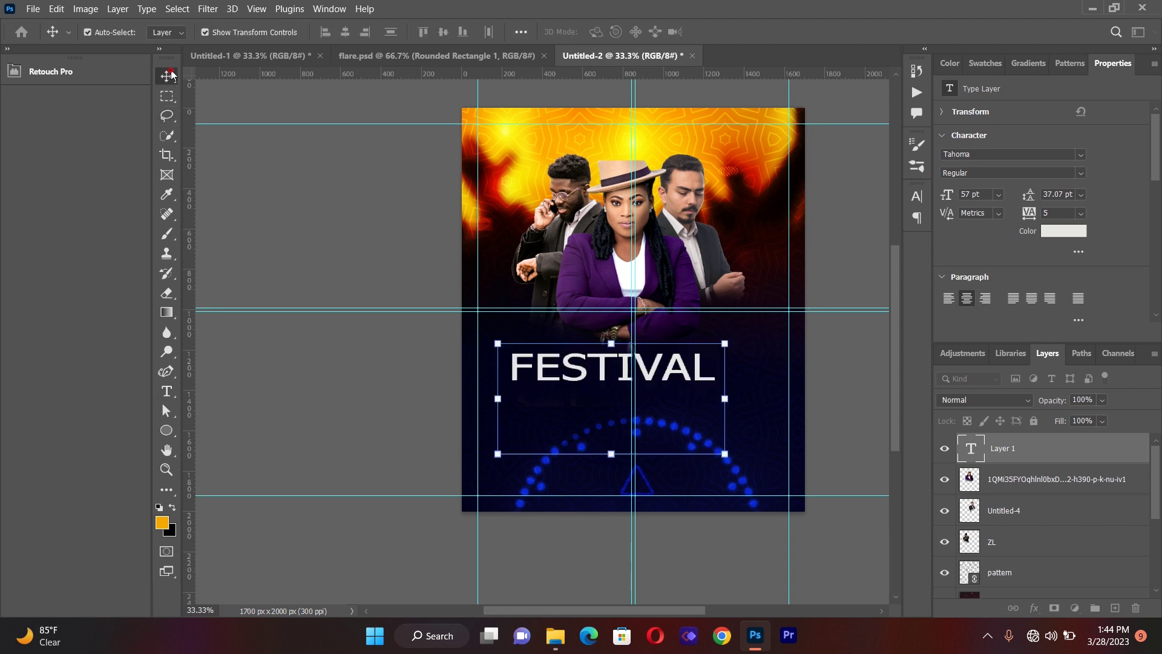
{"action": "left_click_drag", "start_coordinate": [567, 376], "coordinate": [579, 378]}
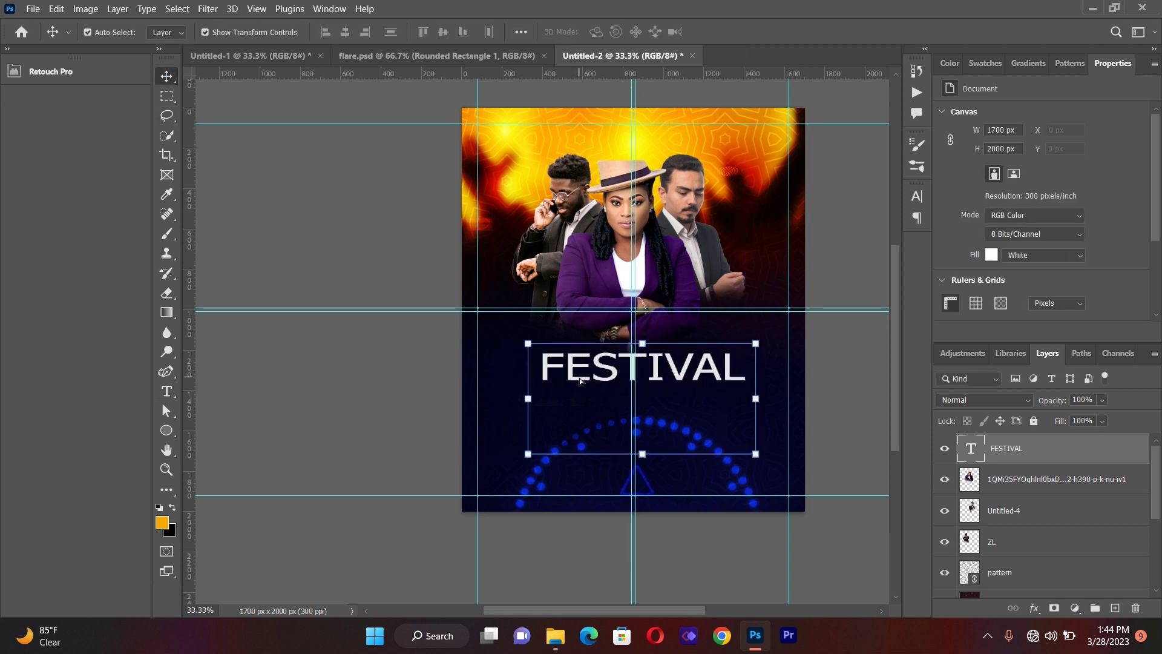
{"action": "left_click", "coordinate": [166, 391]}
{"action": "left_click", "coordinate": [545, 360]}
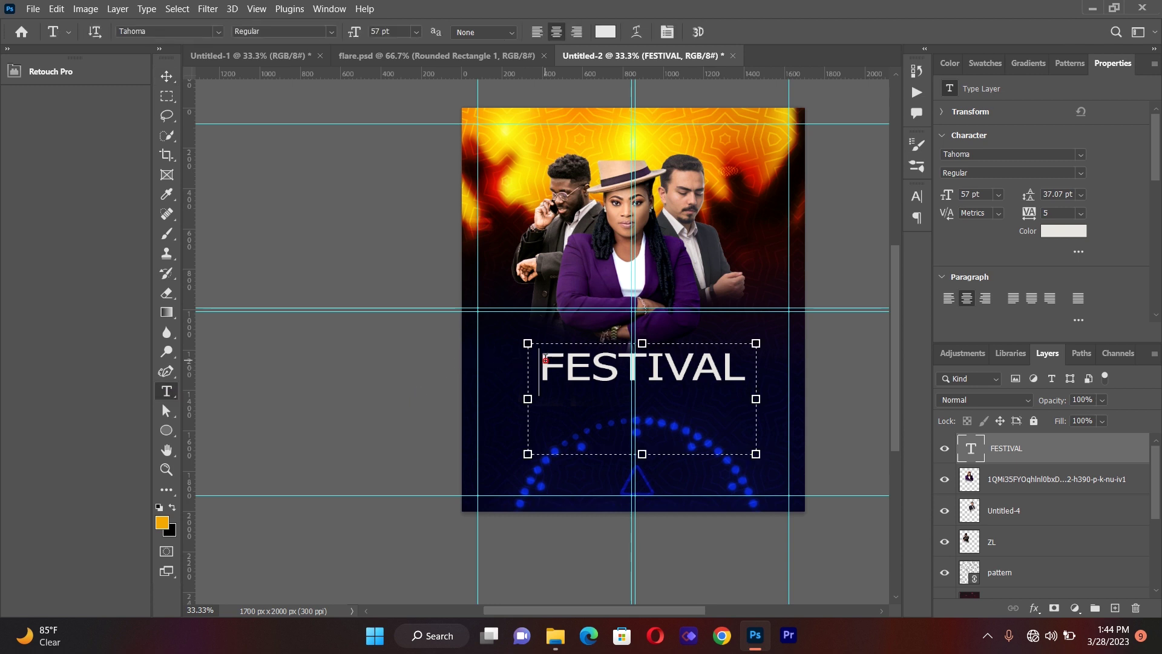
{"action": "key", "text": "ctrl+a"}
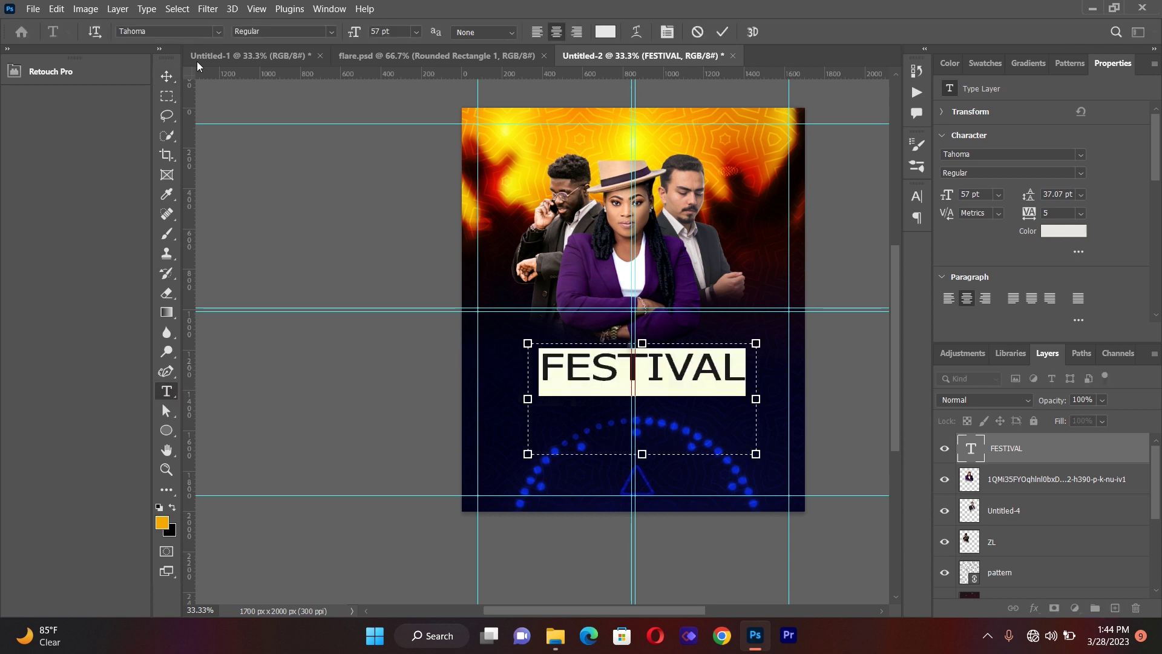
{"action": "left_click", "coordinate": [167, 76]}
{"action": "left_click", "coordinate": [339, 351]}
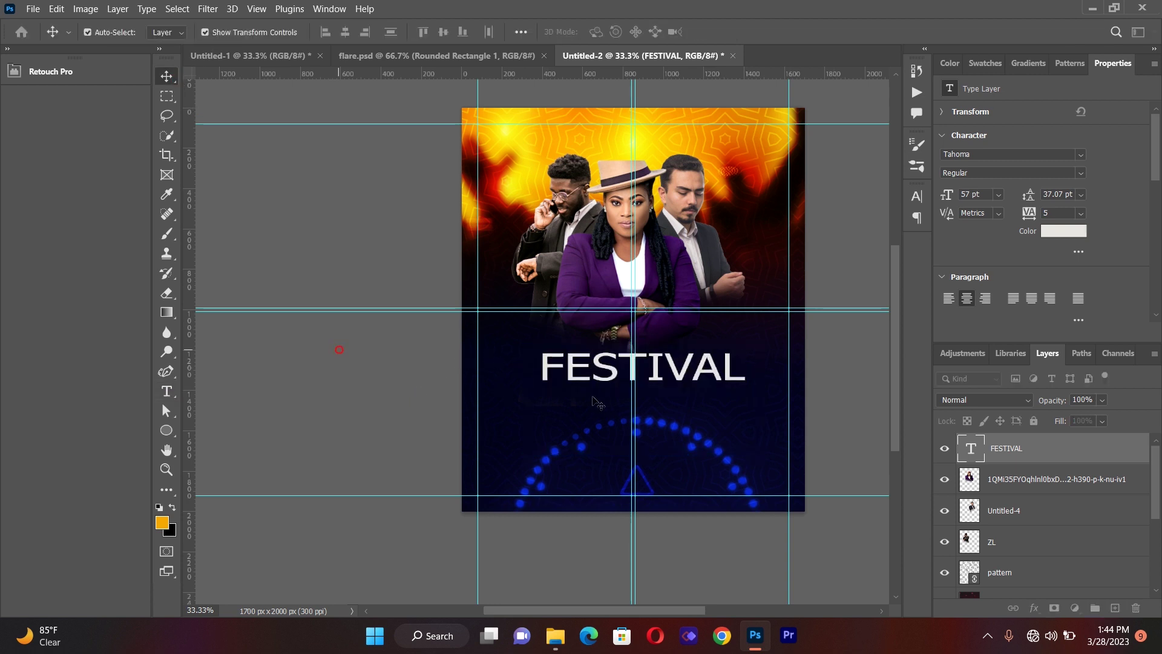
{"action": "left_click", "coordinate": [460, 399]}
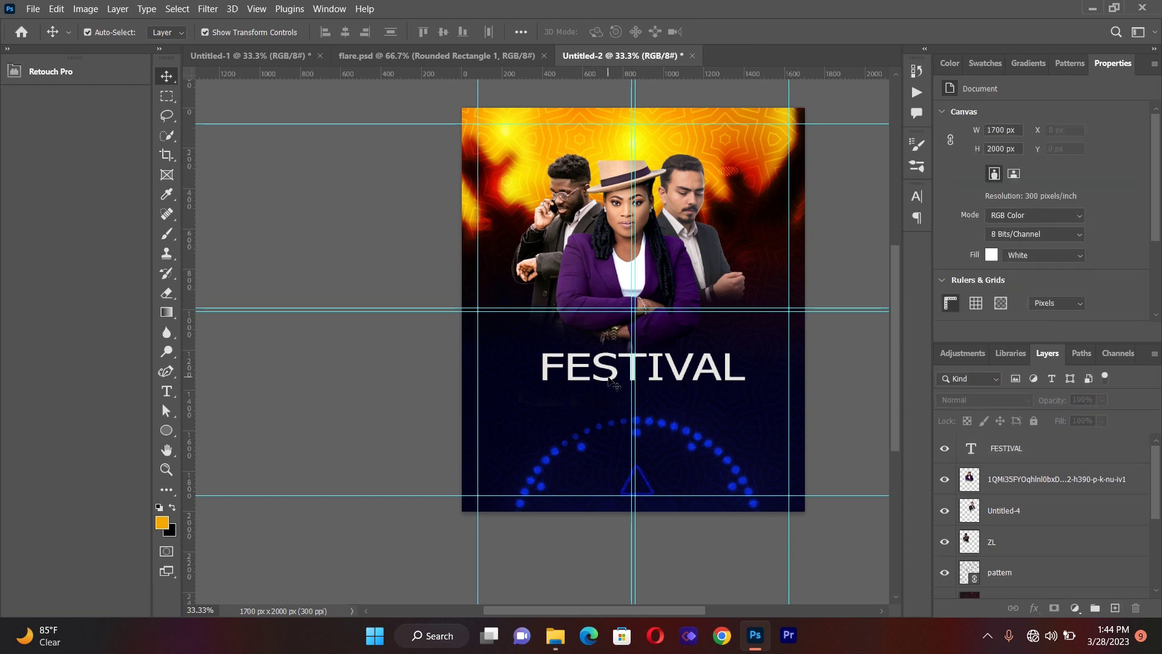
- Place PRAISE.png from the MUSIC CONCERT folder into the flyer as a linked image
{"action": "left_click", "coordinate": [33, 9]}
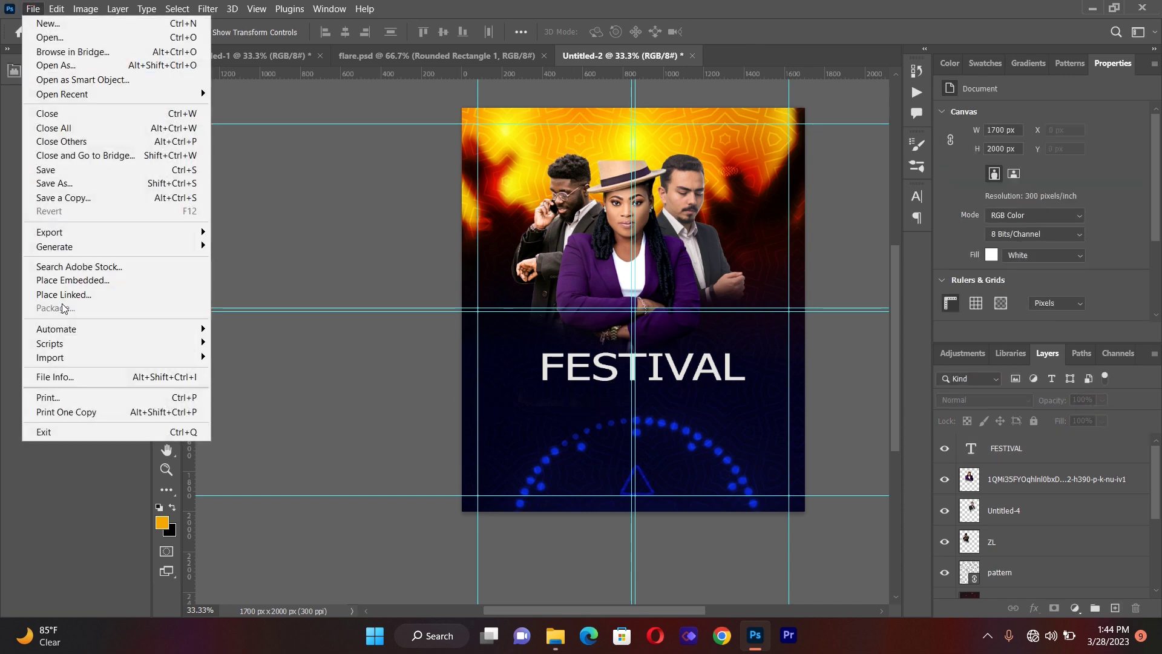
{"action": "left_click", "coordinate": [63, 299]}
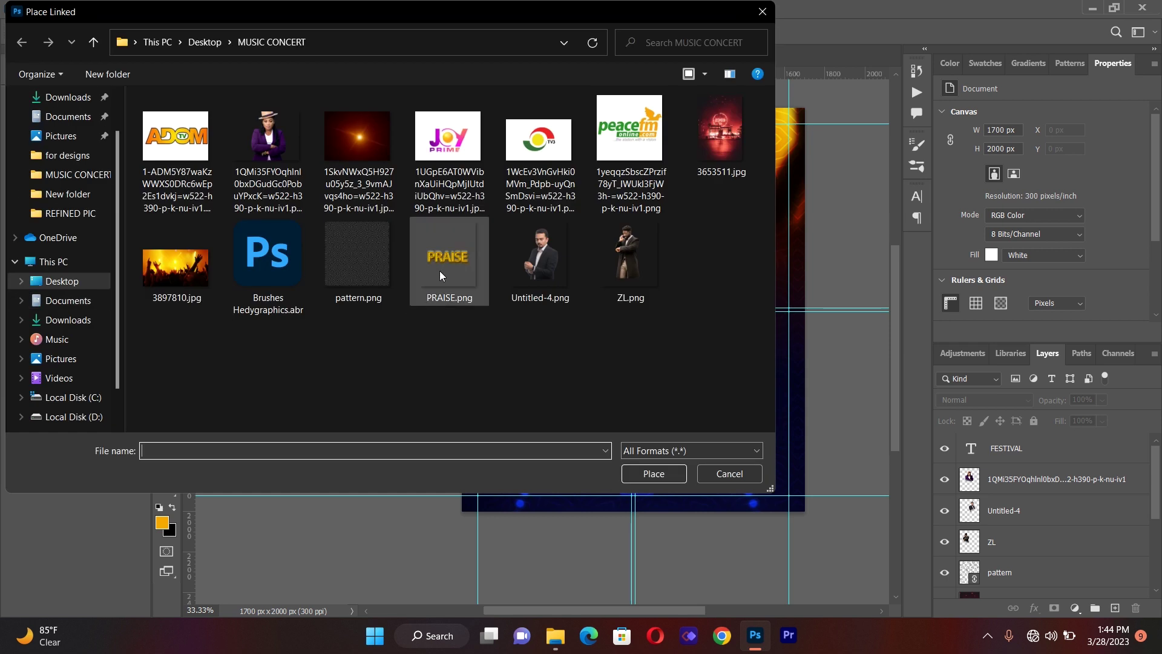
{"action": "double_click", "coordinate": [444, 270]}
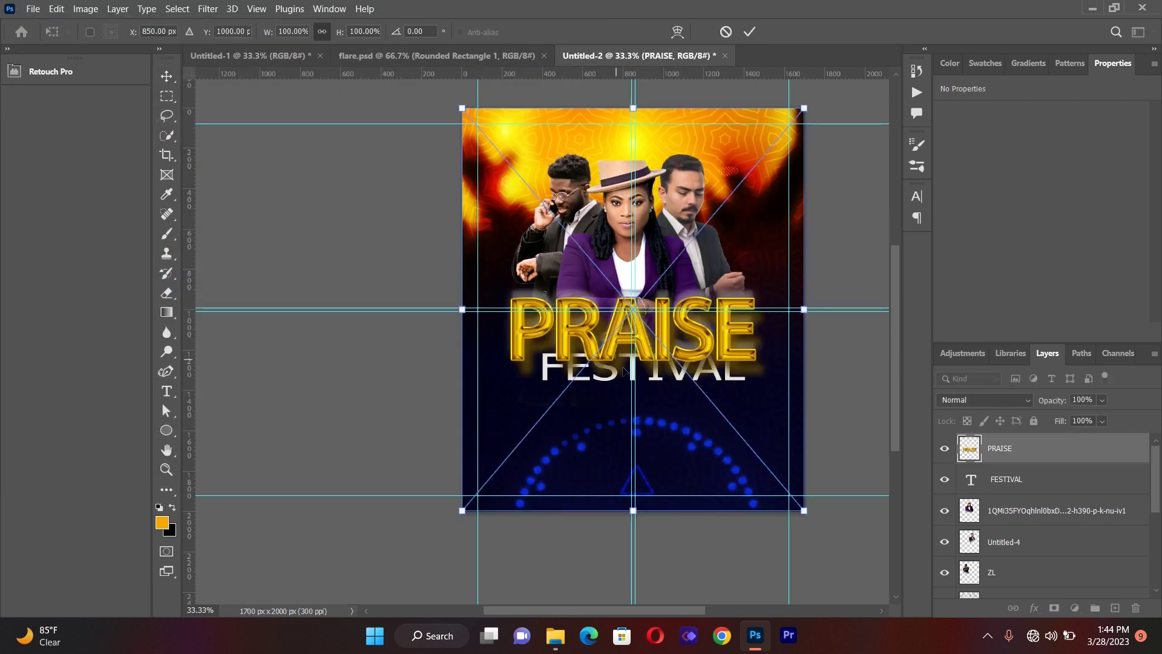
- Scale the placed PRAISE image to about 82% and position it centred just below the FESTIVAL text
{"action": "left_click_drag", "start_coordinate": [615, 342], "coordinate": [633, 434]}
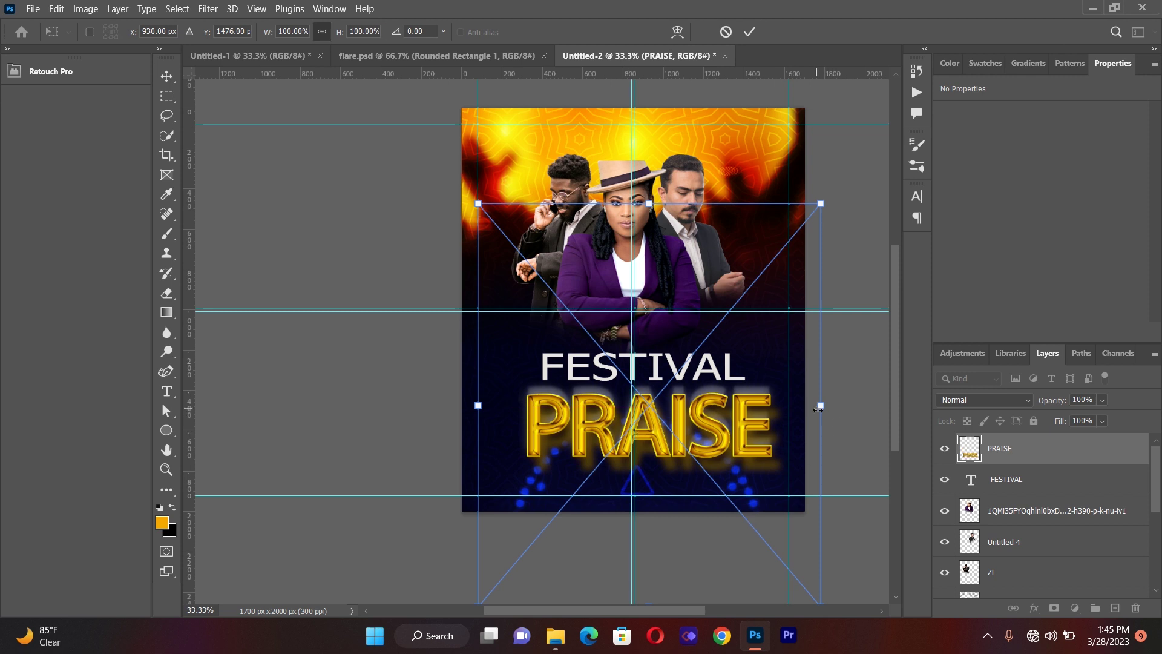
{"action": "left_click_drag", "start_coordinate": [821, 204], "coordinate": [758, 278]}
{"action": "left_click_drag", "start_coordinate": [689, 441], "coordinate": [706, 381]}
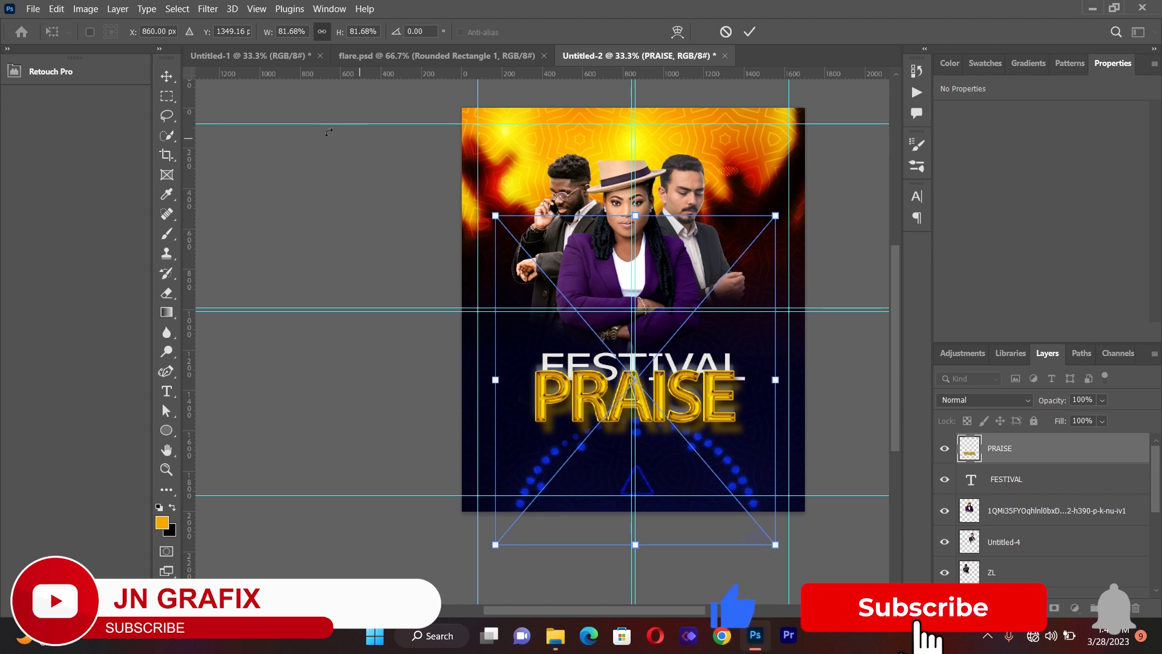
{"action": "left_click", "coordinate": [232, 193]}
- Move the FESTIVAL text up slightly and scale it to about 77%, keeping its left edge aligned with PRAISE
{"action": "left_click_drag", "start_coordinate": [681, 362], "coordinate": [681, 346]}
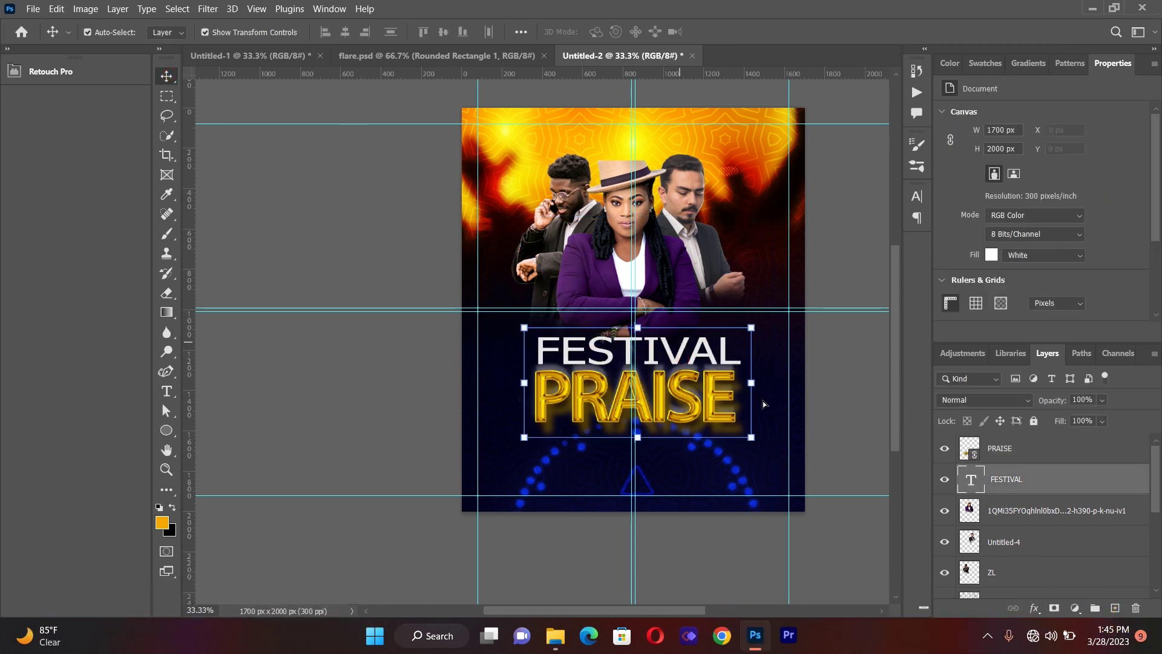
{"action": "left_click", "coordinate": [756, 441]}
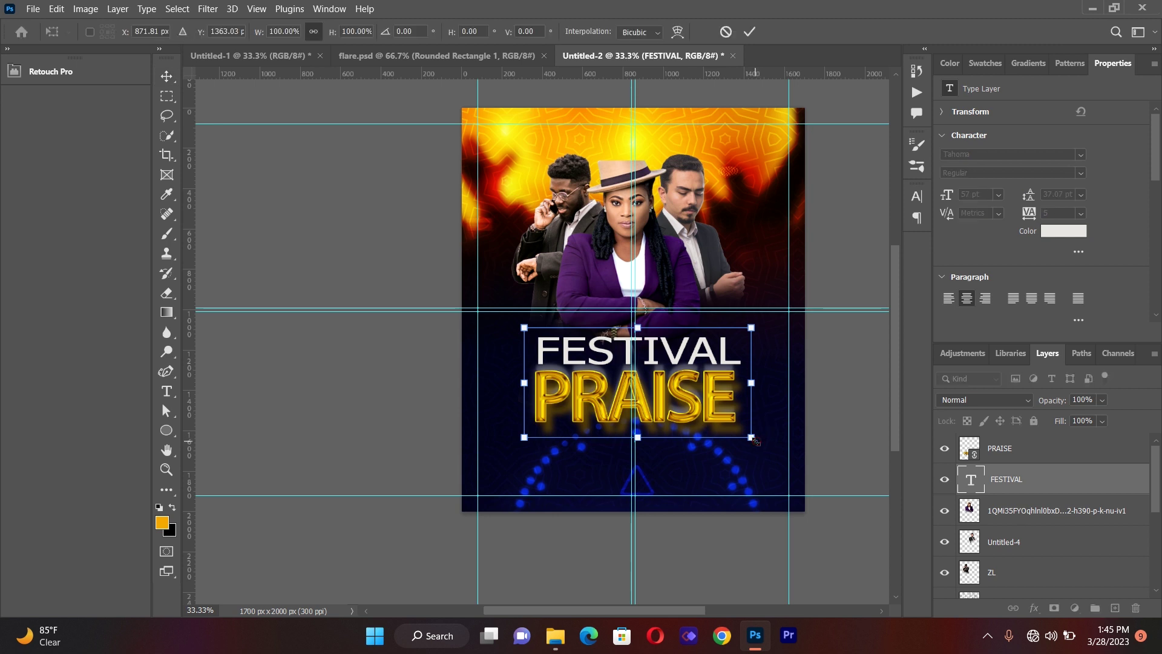
{"action": "left_click_drag", "start_coordinate": [754, 442], "coordinate": [691, 406]}
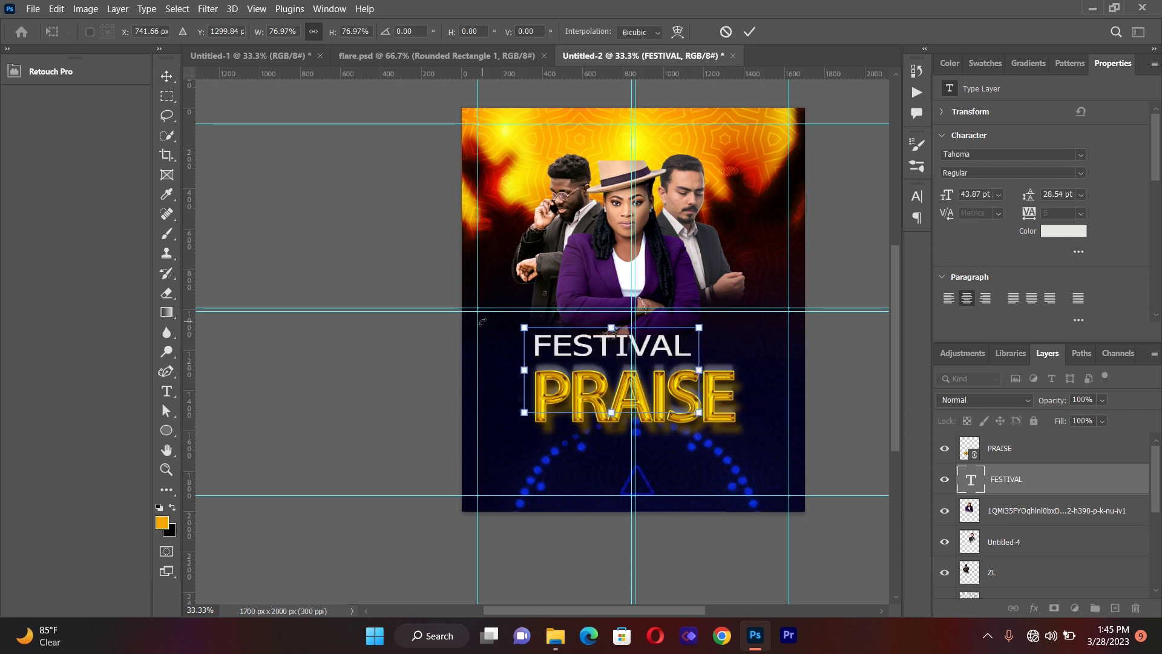
{"action": "left_click", "coordinate": [167, 76]}
{"action": "left_click", "coordinate": [263, 202]}
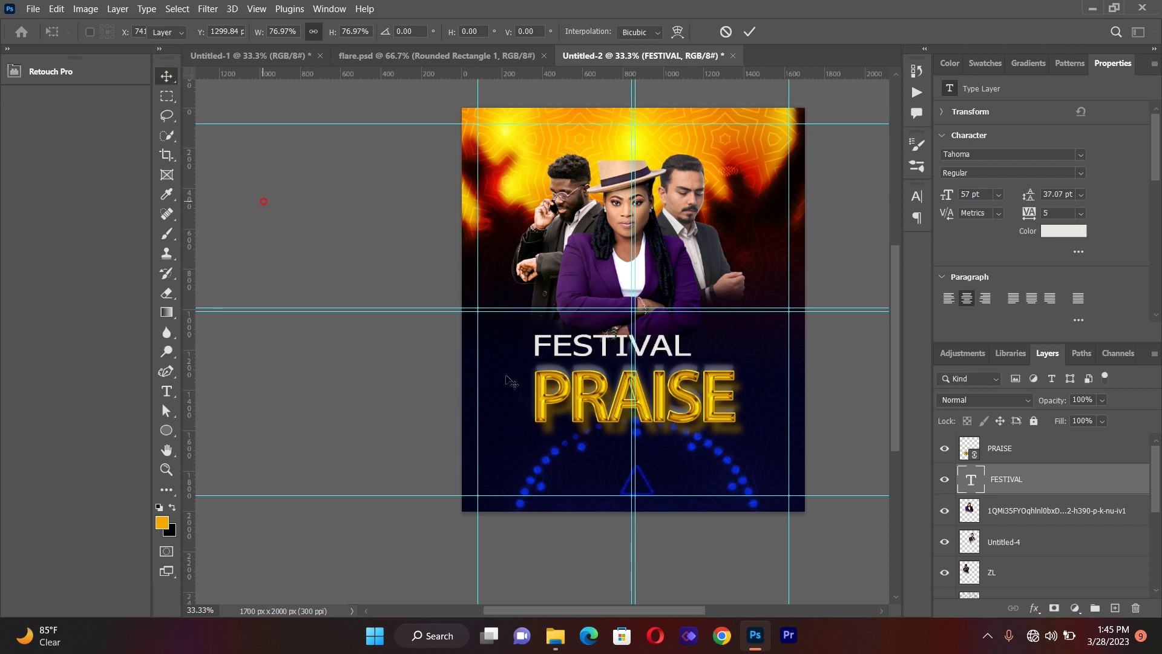
- Nudge the PRAISE image up and left beneath FESTIVAL to X 312 px, Y 1213 px
{"action": "left_click", "coordinate": [558, 397]}
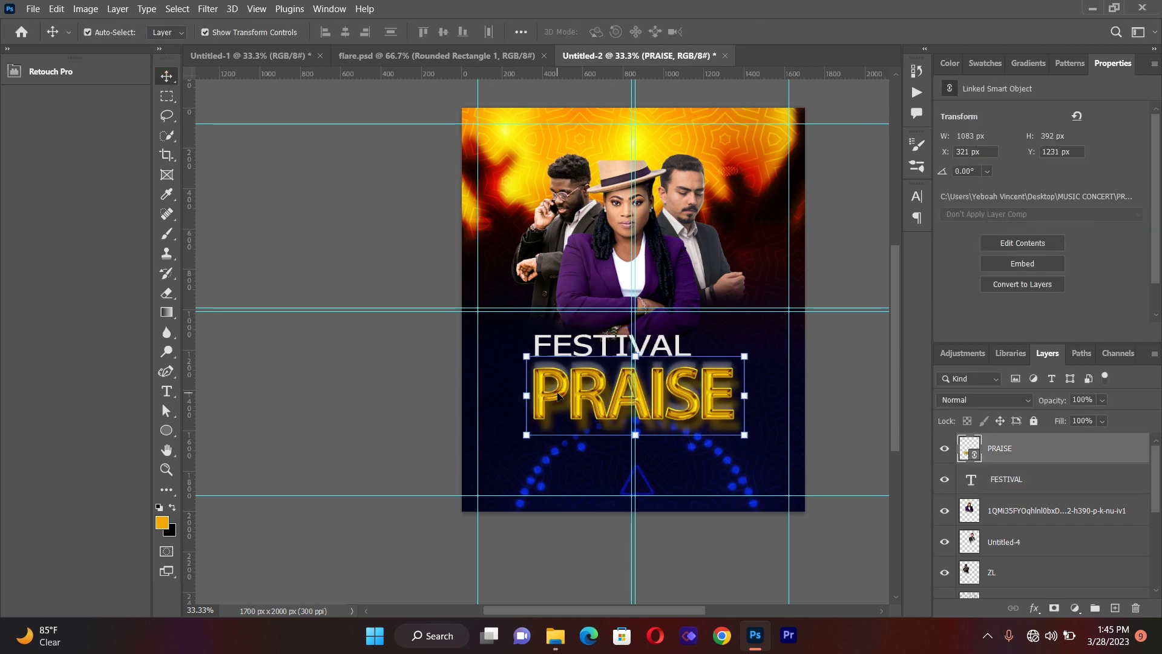
{"action": "key", "text": "Left"}
{"action": "key", "text": "Left"}
{"action": "key", "text": "Left"}
{"action": "key", "text": "Left"}
{"action": "key", "text": "Left"}
{"action": "key", "text": "Left"}
{"action": "key", "text": "Up"}
{"action": "key", "text": "Up"}
{"action": "key", "text": "Up"}
{"action": "key", "text": "Up"}
{"action": "key", "text": "Up"}
{"action": "key", "text": "Up"}
{"action": "key", "text": "Up"}
{"action": "key", "text": "Up"}
{"action": "key", "text": "Up"}
{"action": "key", "text": "Up"}
{"action": "key", "text": "Up"}
{"action": "key", "text": "Up"}
{"action": "key", "text": "Up"}
{"action": "key", "text": "Up"}
{"action": "key", "text": "Up"}
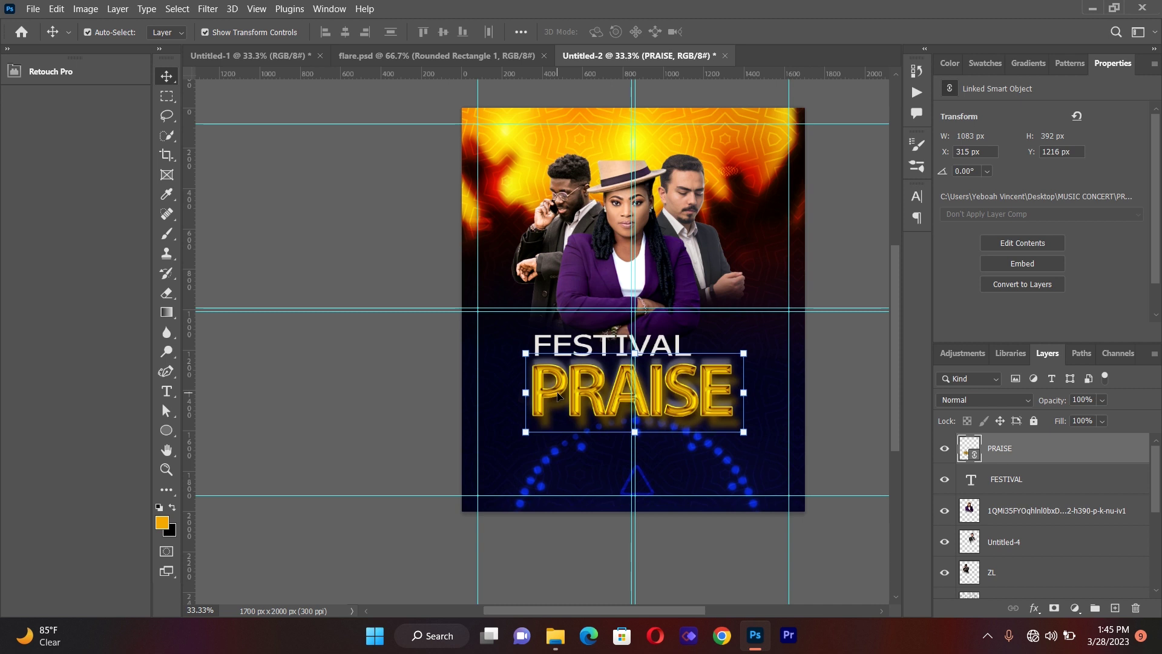
{"action": "key", "text": "Down"}
{"action": "key", "text": "Down"}
{"action": "key", "text": "Down"}
{"action": "key", "text": "Down"}
{"action": "key", "text": "Down"}
{"action": "key", "text": "Down"}
{"action": "key", "text": "Left"}
{"action": "key", "text": "Left"}
{"action": "key", "text": "Left"}
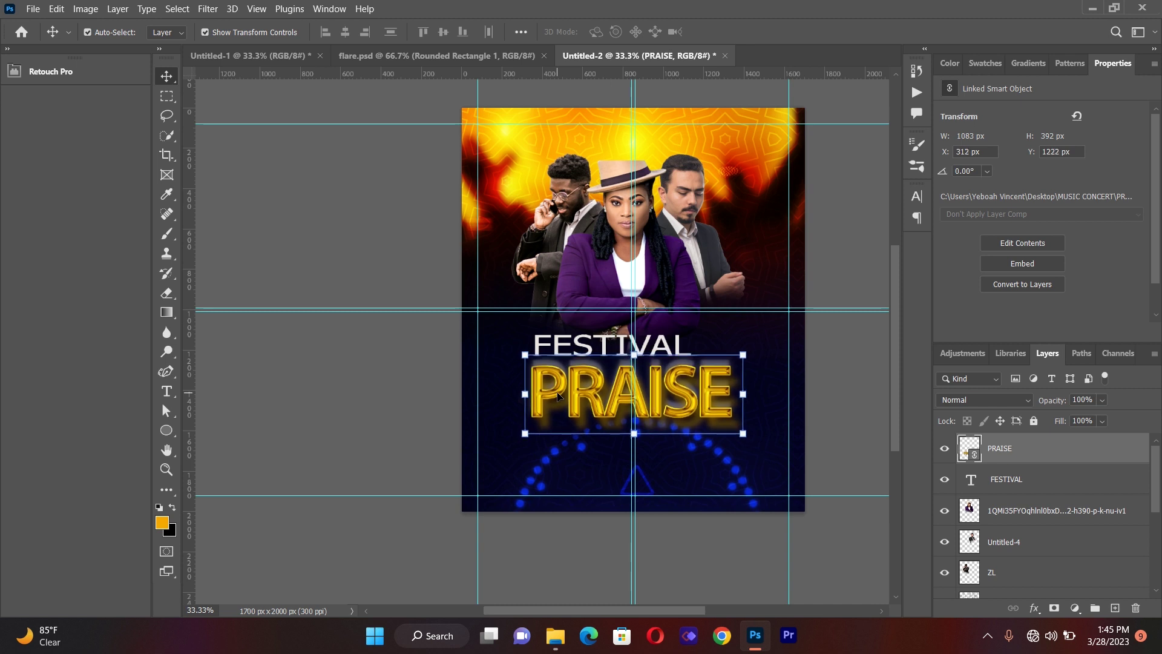
{"action": "left_click", "coordinate": [322, 289]}
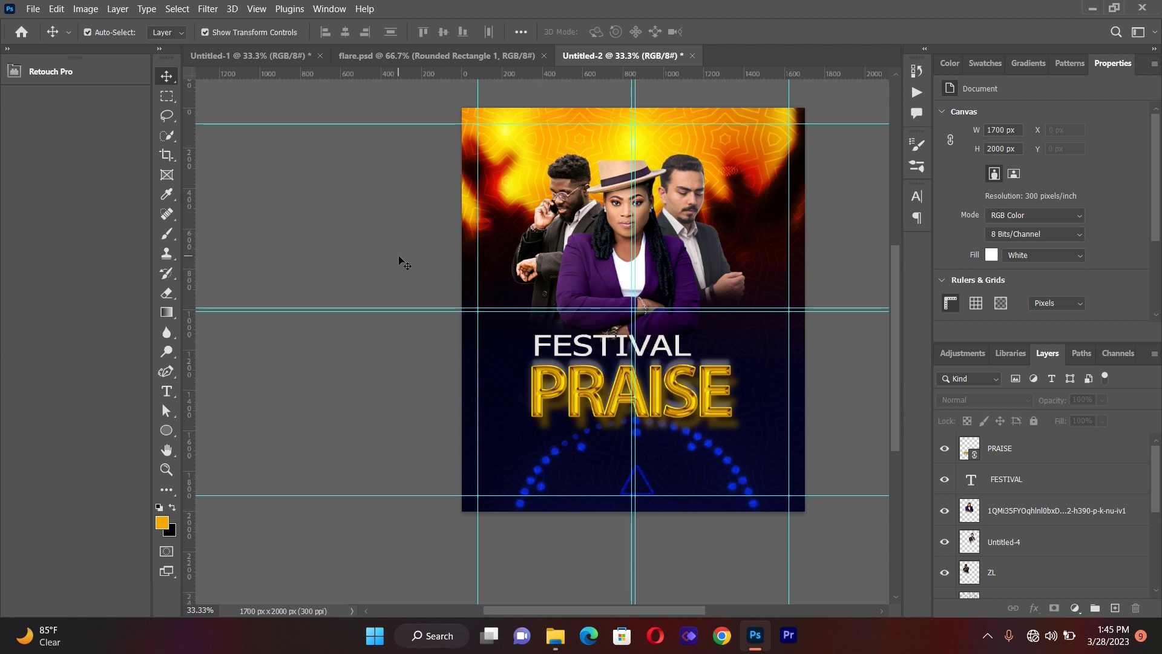
{"action": "left_click", "coordinate": [552, 387]}
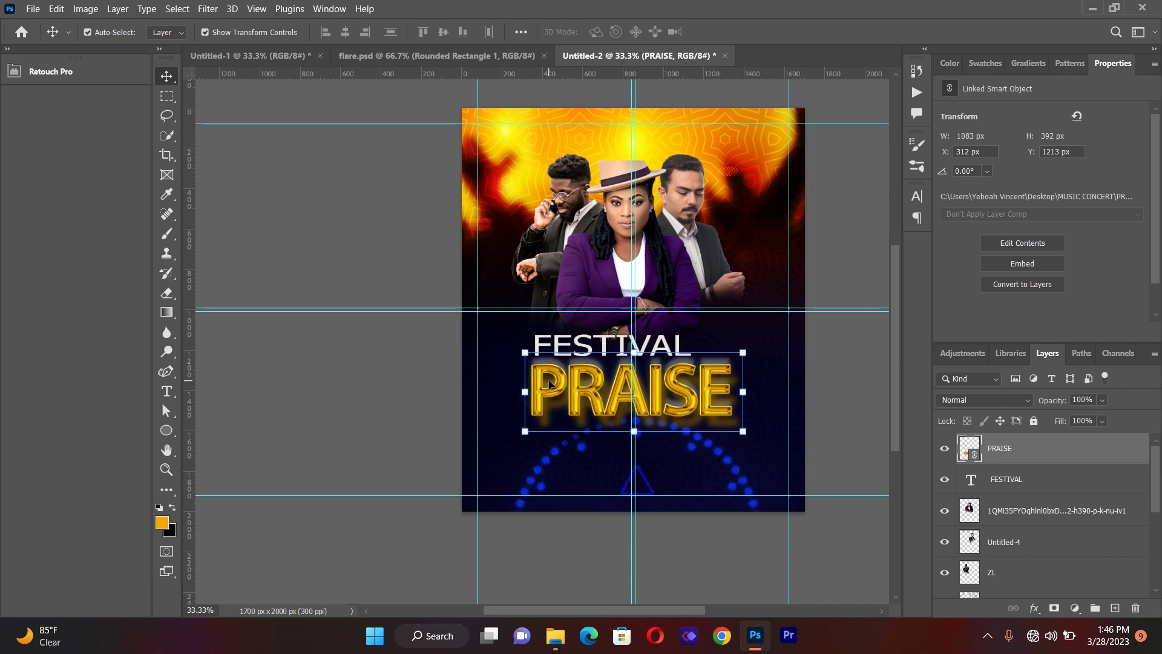
{"action": "left_click", "coordinate": [416, 381]}
- Add a paragraph text box below PRAISE containing the word of
{"action": "left_click", "coordinate": [166, 390]}
{"action": "left_click_drag", "start_coordinate": [498, 444], "coordinate": [725, 512]}
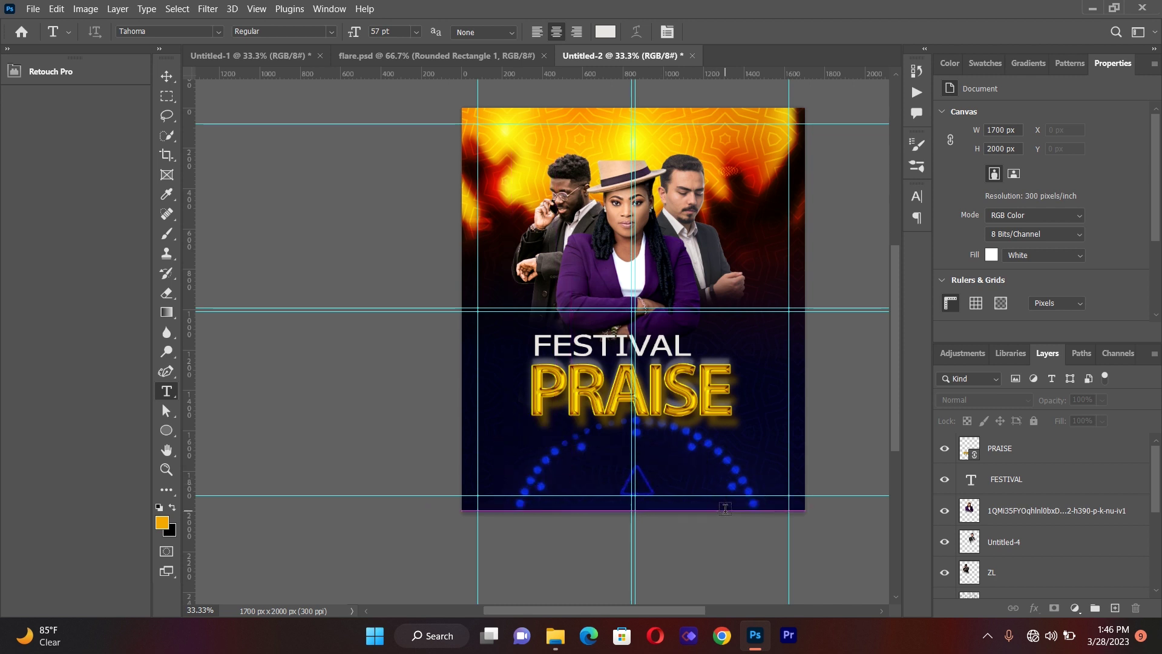
{"action": "key", "text": "BackSpace"}
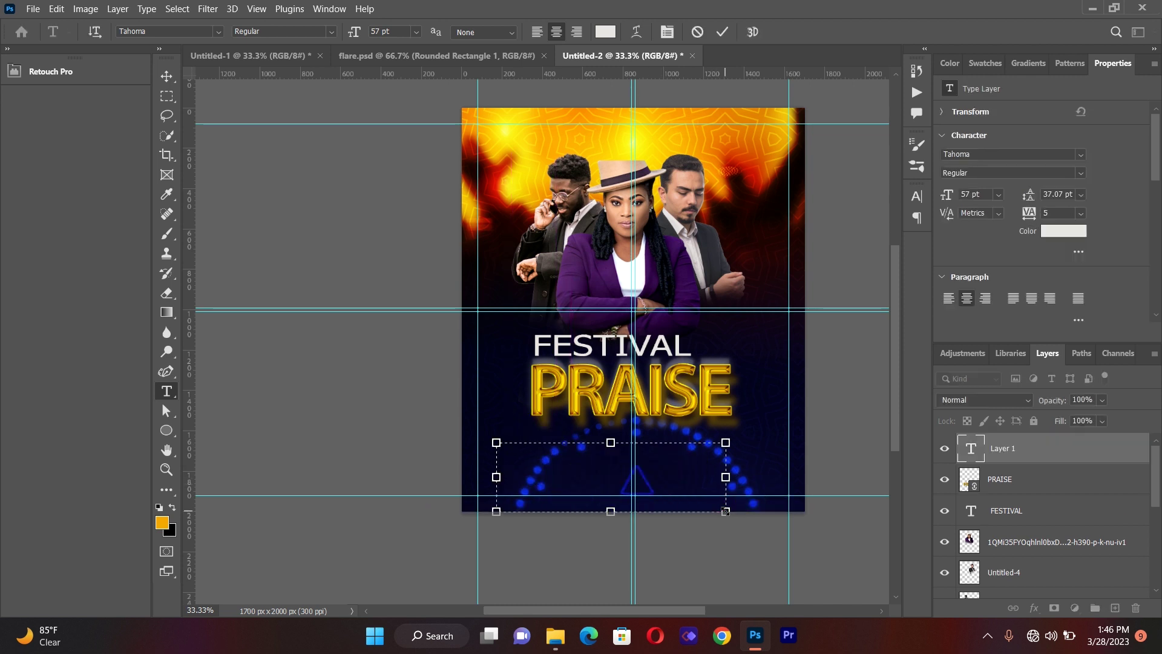
{"action": "type", "text": "of"}
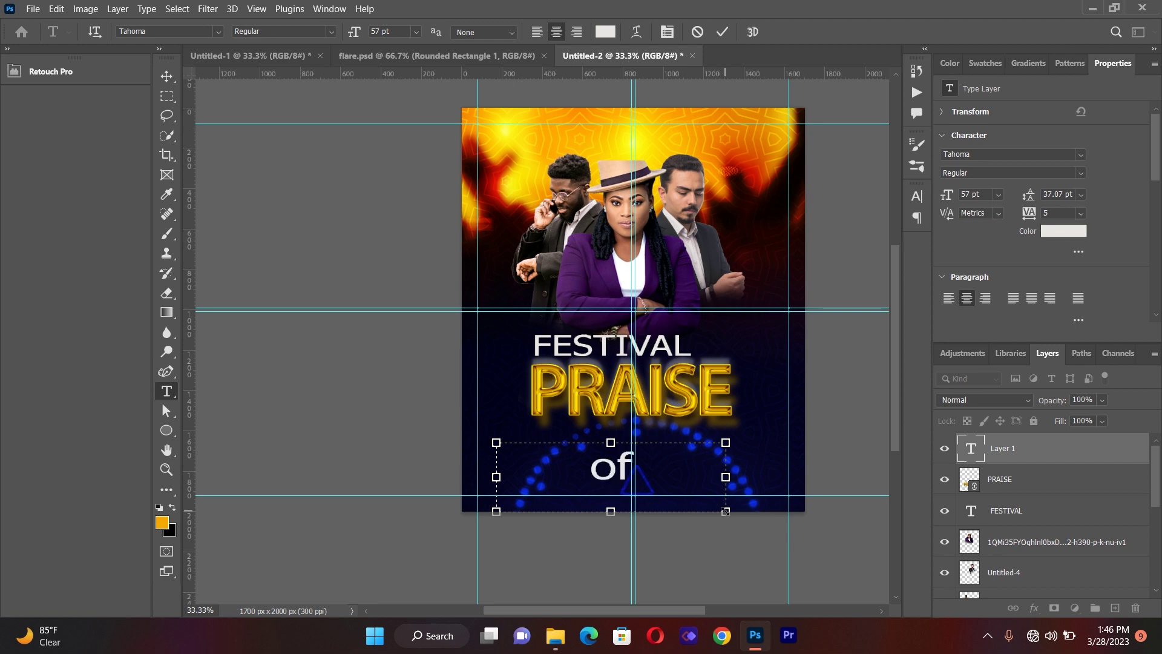
- Change the font of the whole word of to the script typeface Thank You
{"action": "key", "text": "ctrl+a"}
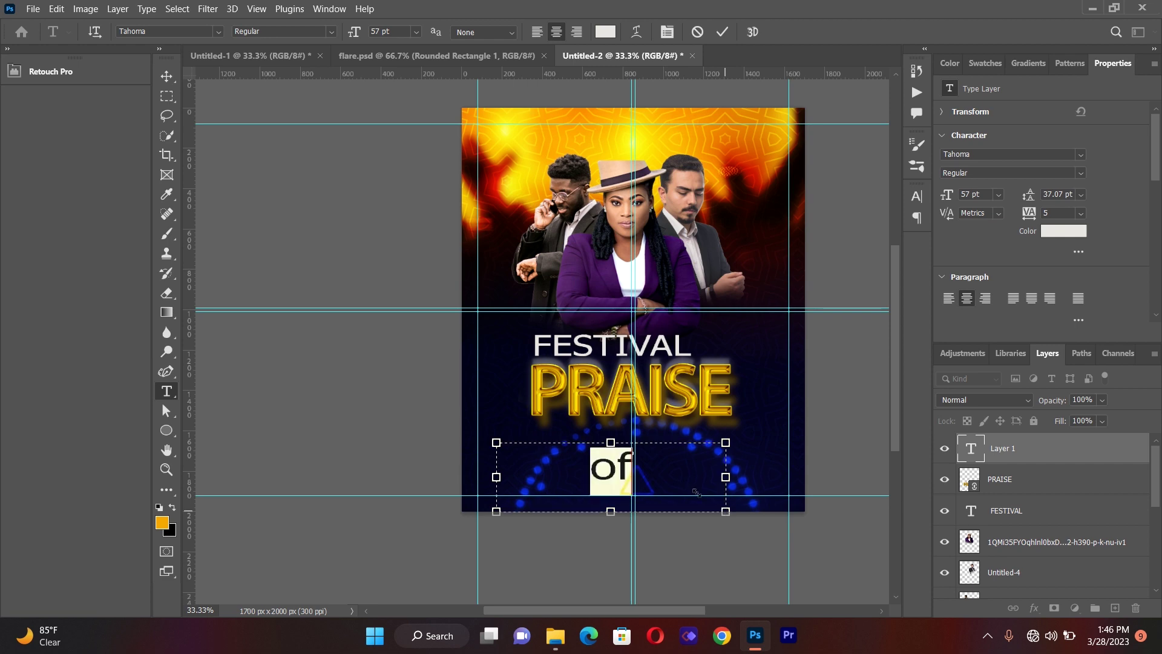
{"action": "left_click", "coordinate": [218, 31]}
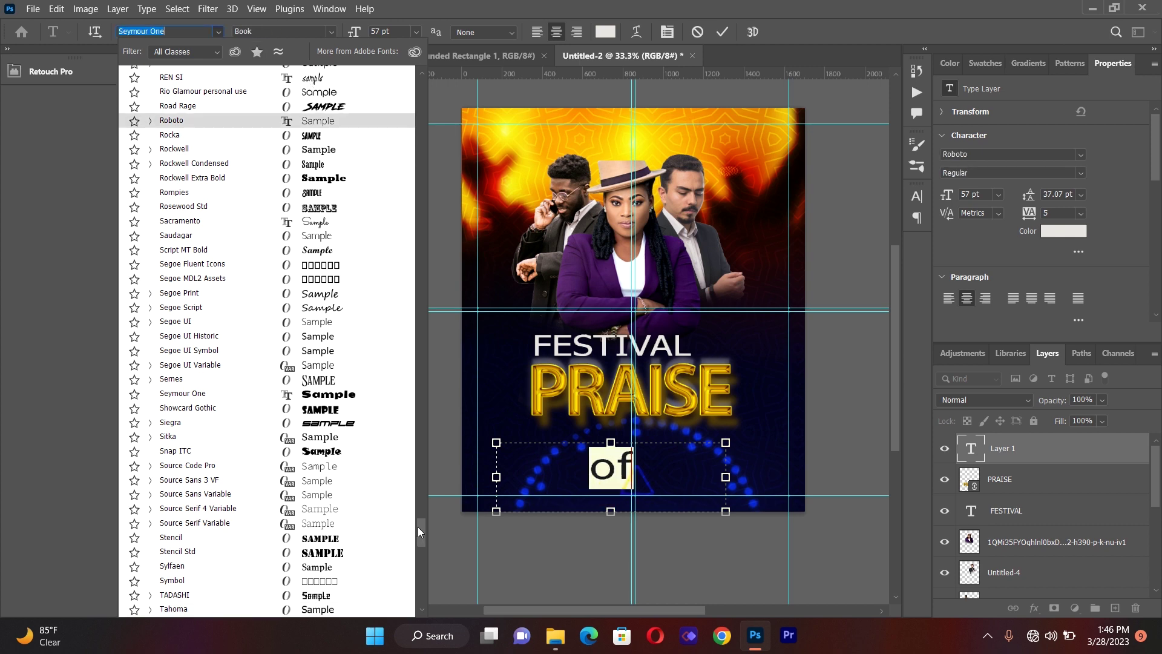
{"action": "left_click_drag", "start_coordinate": [421, 533], "coordinate": [431, 56]}
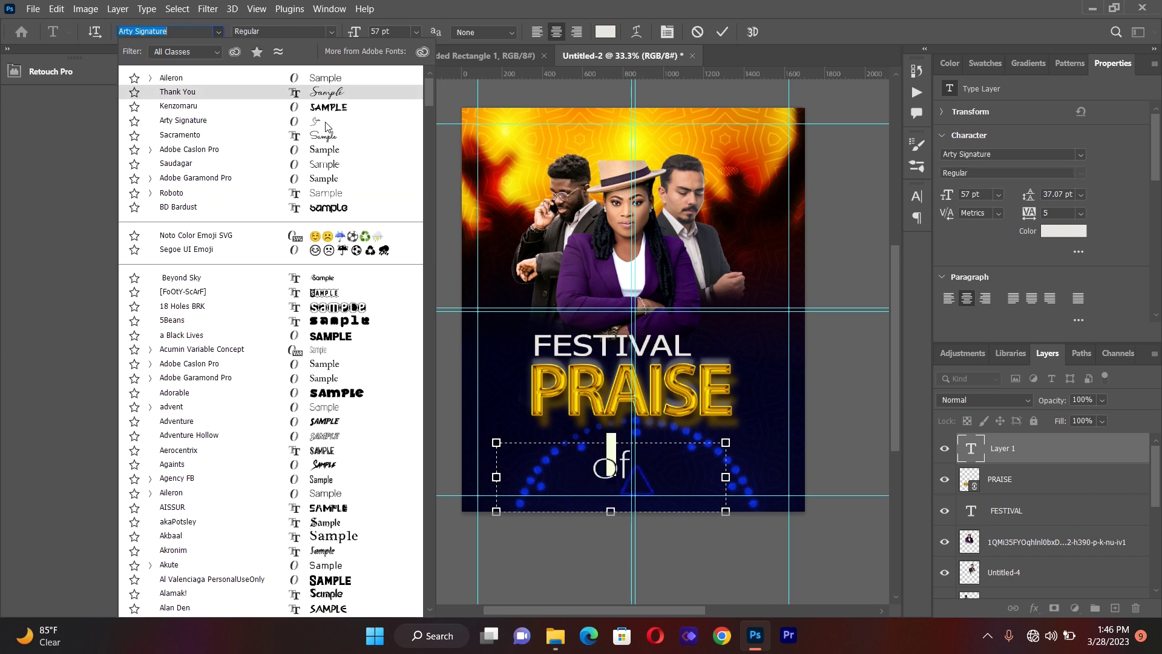
{"action": "left_click", "coordinate": [325, 92]}
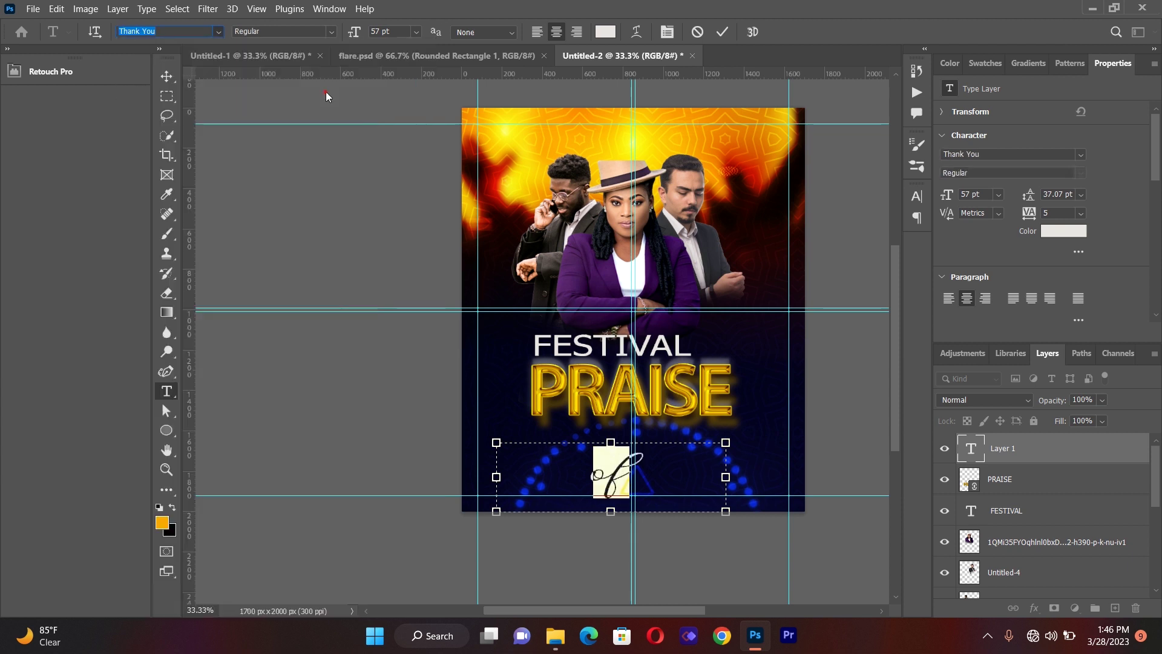
- Move the word of to the end of FESTIVAL and nudge the PRAISE image left to X 309 px
{"action": "left_click", "coordinate": [167, 76]}
{"action": "left_click_drag", "start_coordinate": [616, 478], "coordinate": [708, 350]}
{"action": "left_click", "coordinate": [375, 374]}
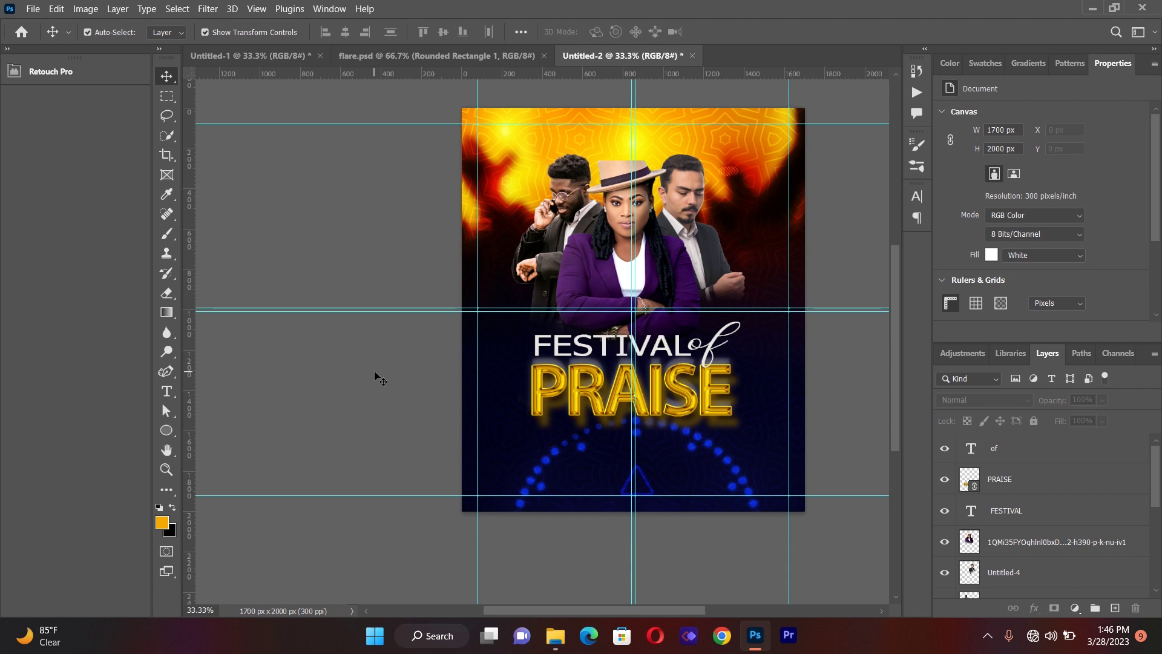
{"action": "left_click", "coordinate": [684, 416]}
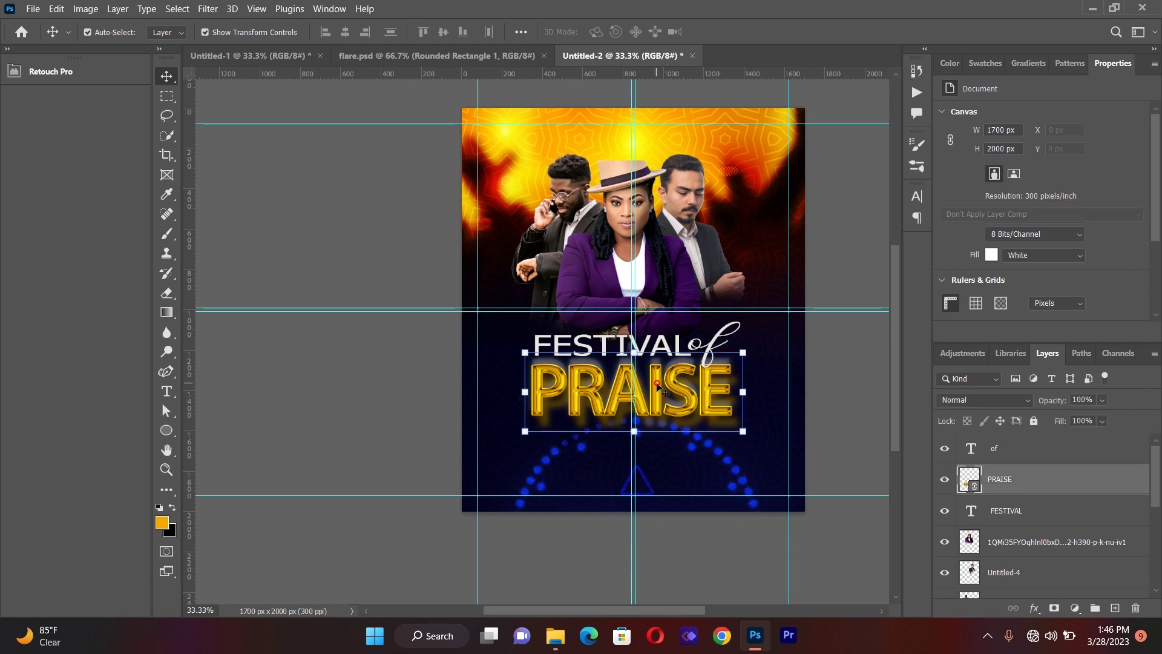
{"action": "left_click", "coordinate": [389, 295]}
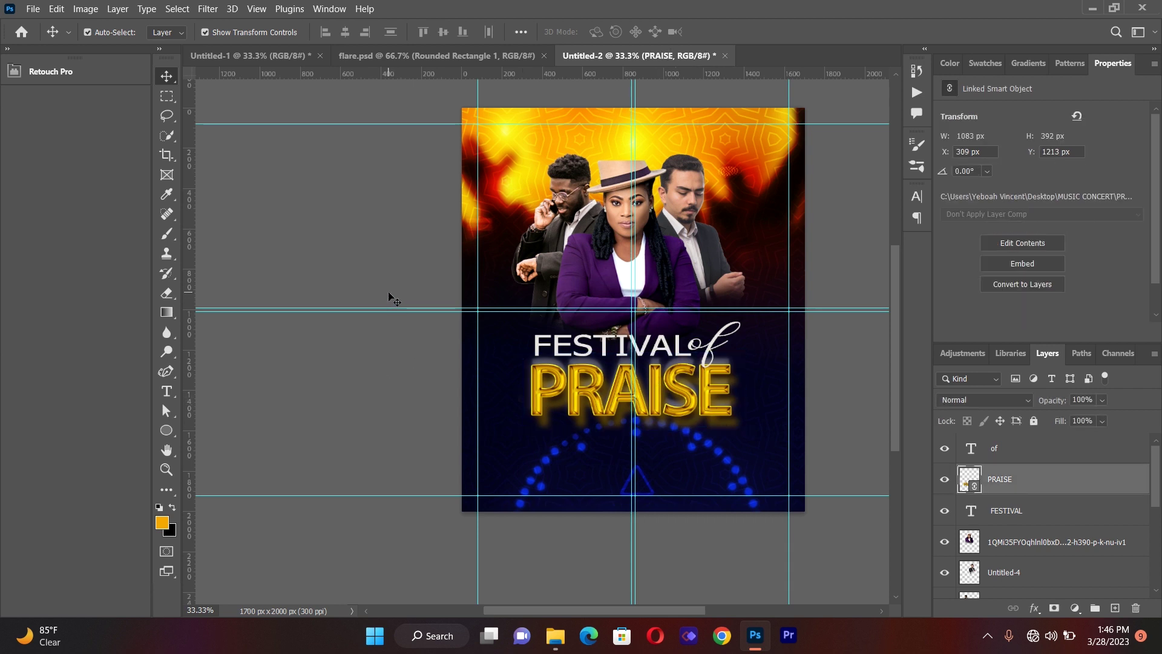
- Add a wide paragraph text box below PRAISE in Aileron Thin containing MUSIC CONCERT
{"action": "left_click", "coordinate": [166, 391]}
{"action": "left_click_drag", "start_coordinate": [500, 432], "coordinate": [779, 490]}
{"action": "key", "text": "BackSpace"}
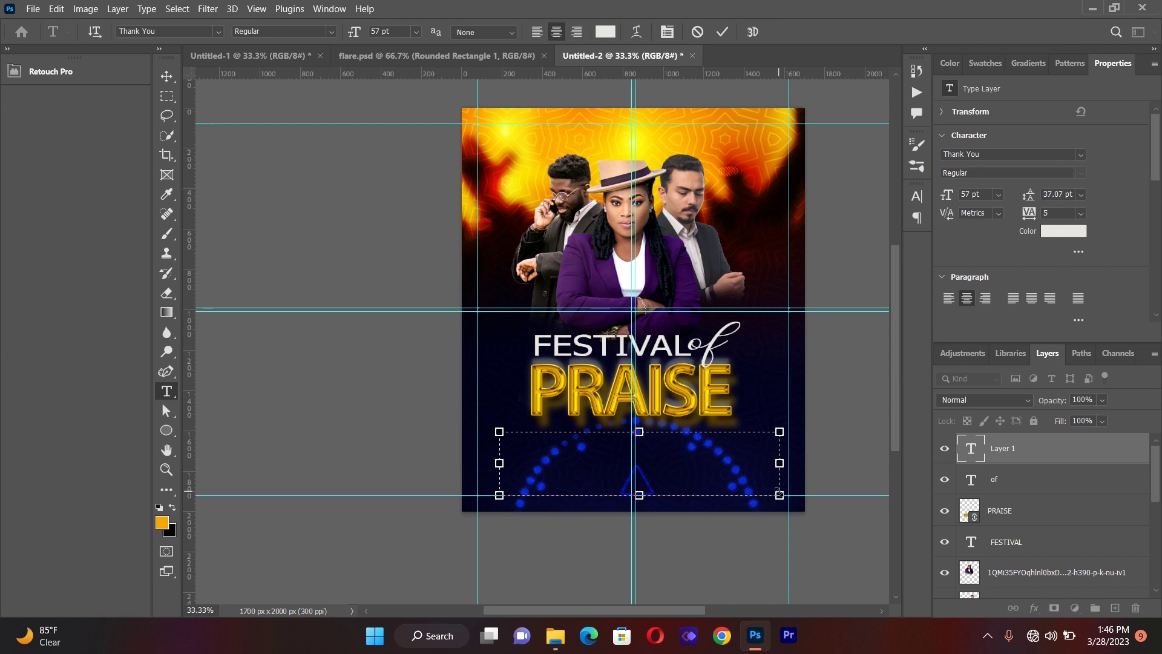
{"action": "left_click", "coordinate": [218, 33]}
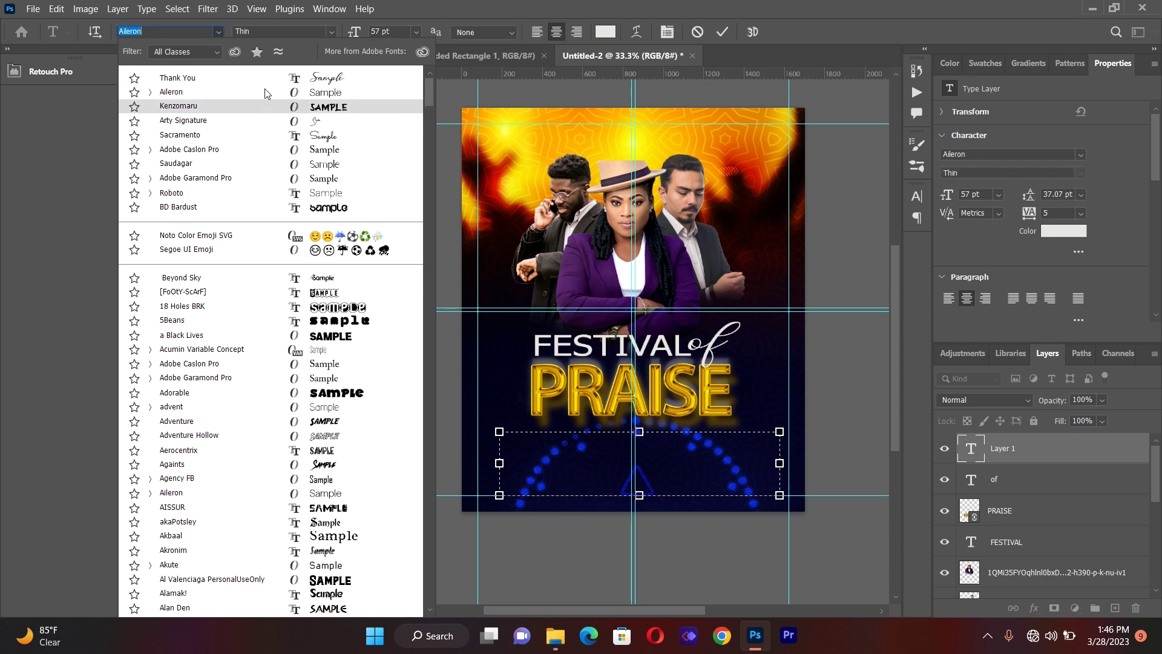
{"action": "left_click", "coordinate": [264, 90]}
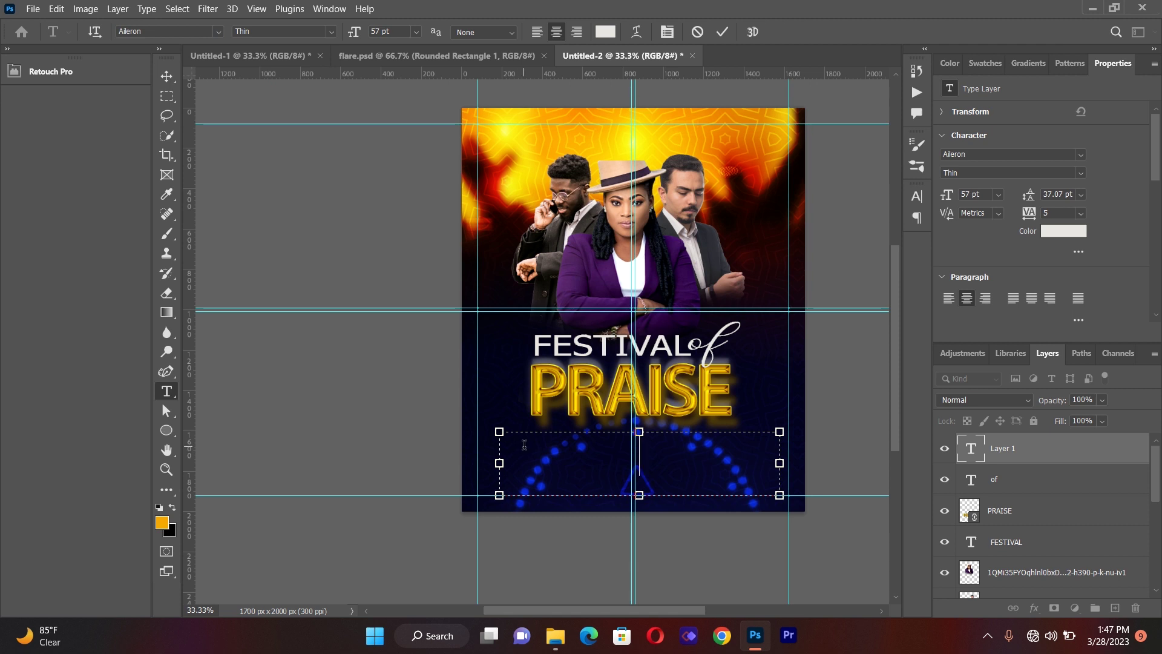
{"action": "type", "text": "MUSIC"}
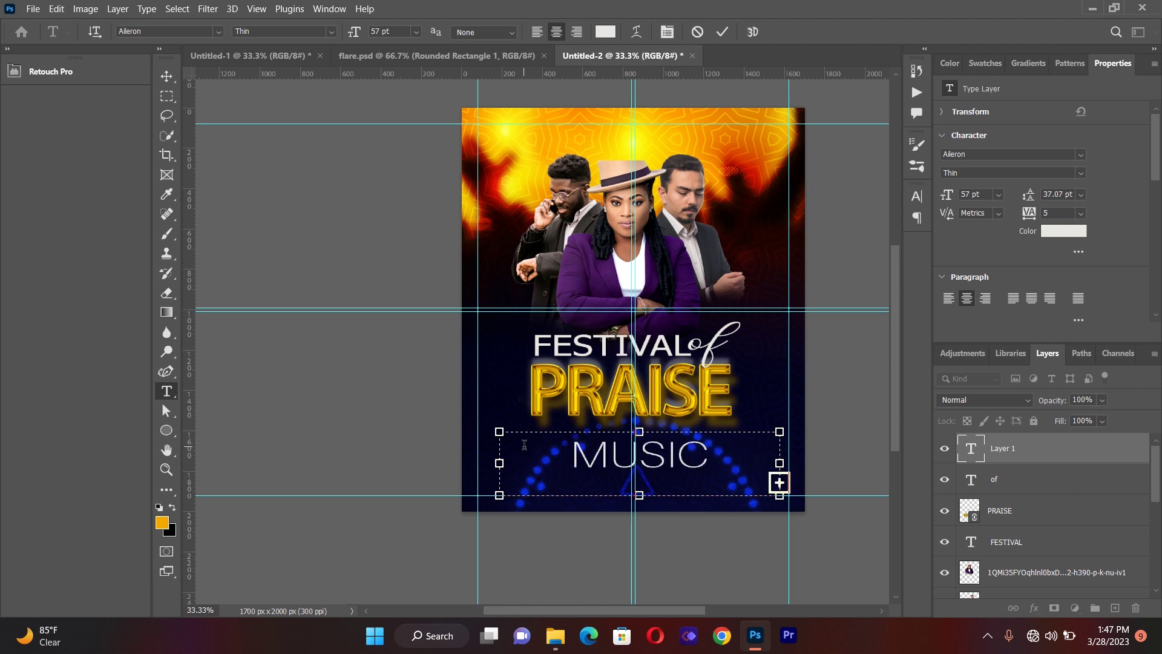
- Set the whole MUSIC CONCERT text to 14 pt and the SemiBold style
{"action": "key", "text": "ctrl+a"}
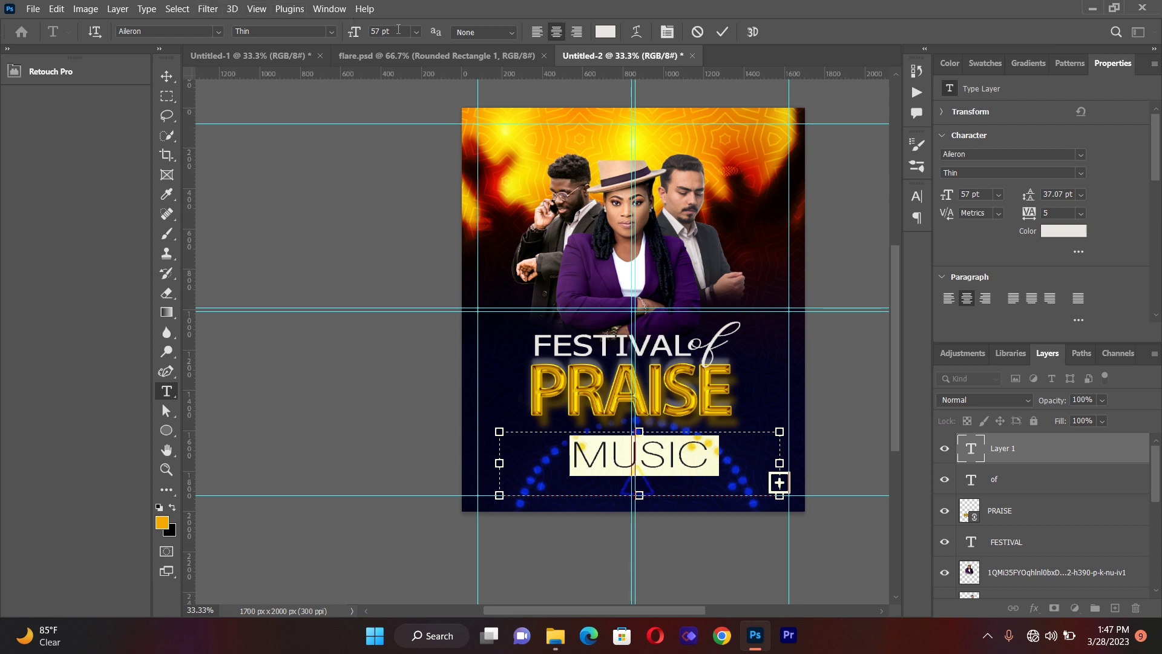
{"action": "left_click", "coordinate": [415, 32]}
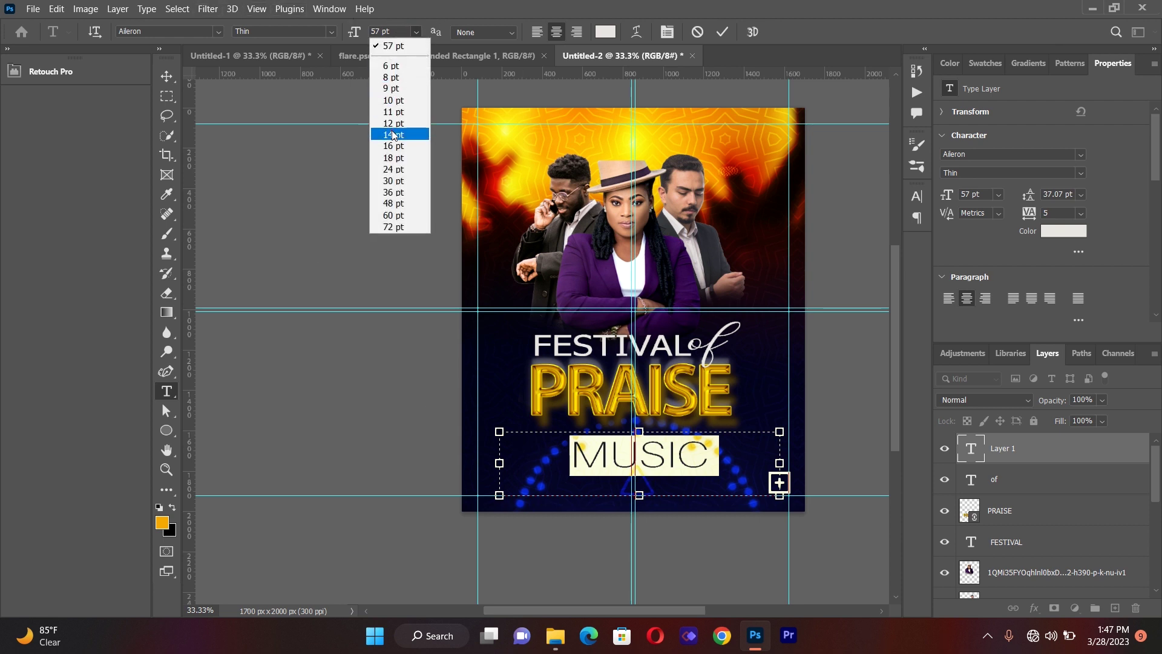
{"action": "left_click", "coordinate": [393, 134]}
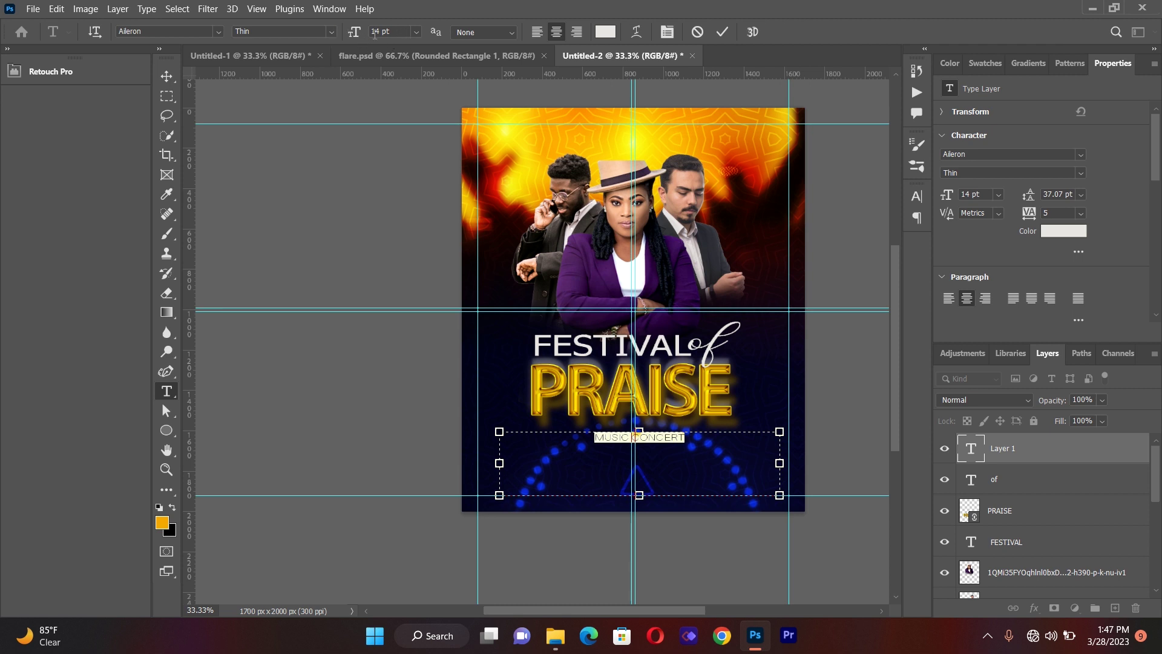
{"action": "left_click", "coordinate": [333, 33]}
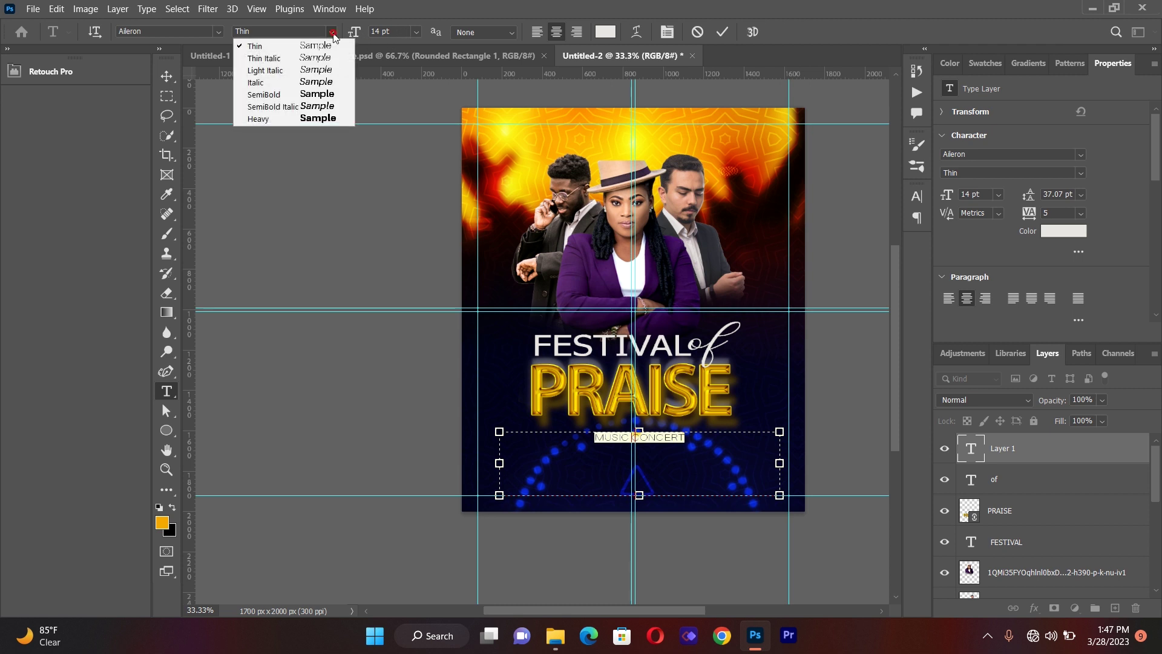
{"action": "left_click", "coordinate": [317, 95]}
- Enlarge the MUSIC CONCERT text box to about 136% and move it directly beneath PRAISE
{"action": "left_click", "coordinate": [168, 76]}
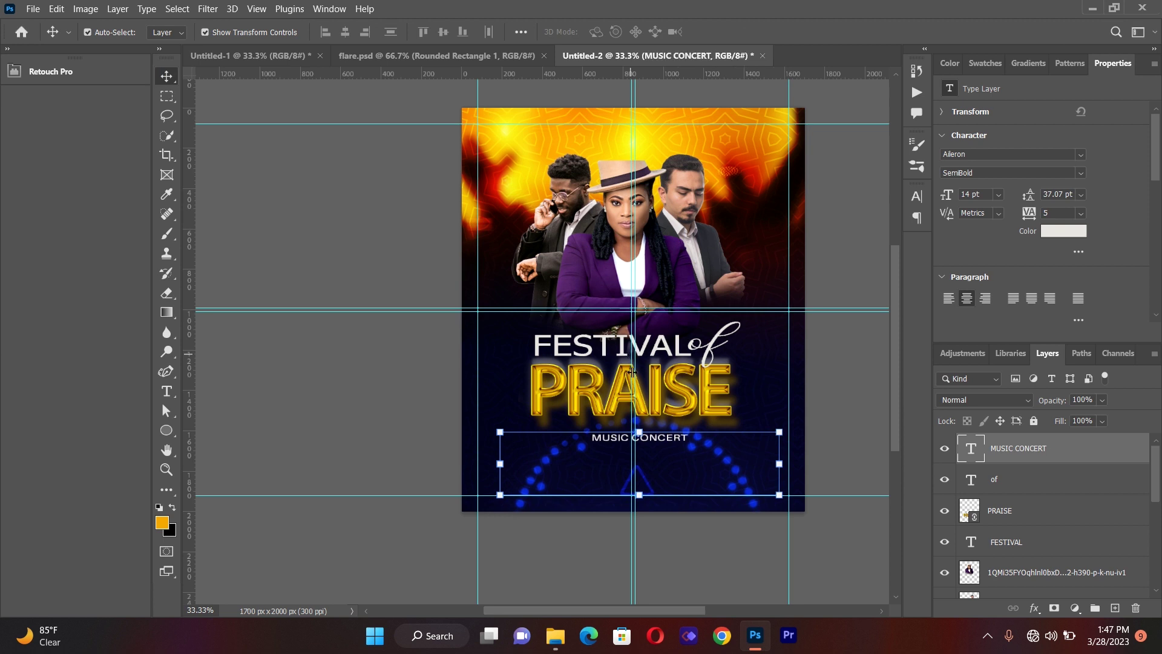
{"action": "left_click_drag", "start_coordinate": [501, 433], "coordinate": [399, 409]}
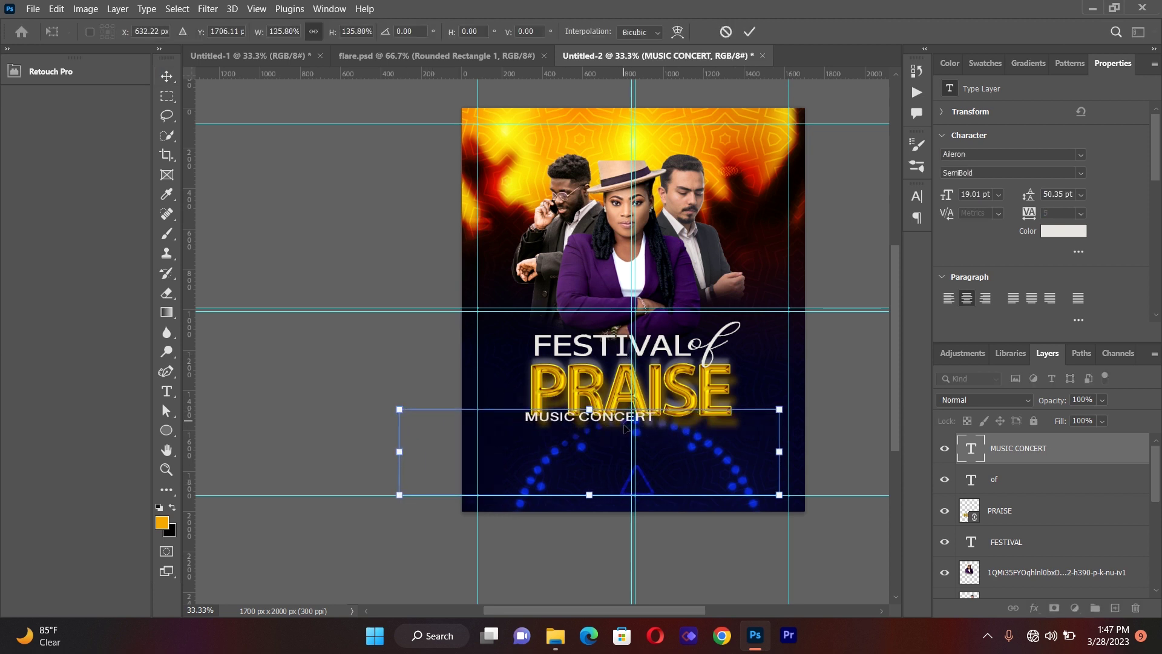
{"action": "left_click_drag", "start_coordinate": [625, 426], "coordinate": [665, 431]}
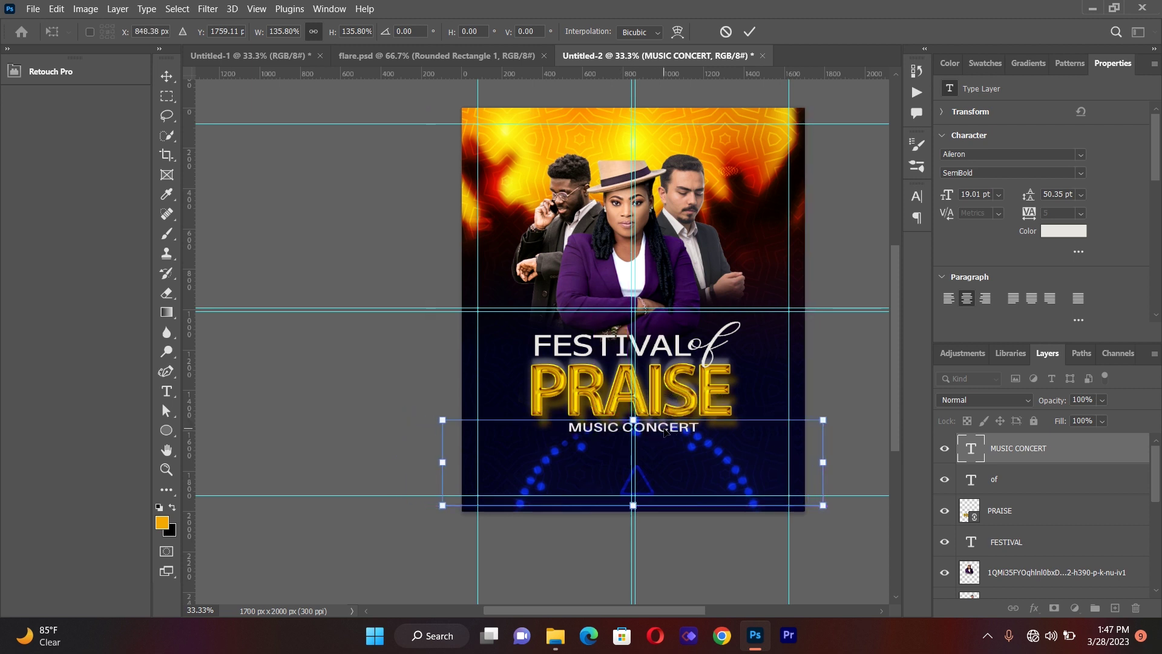
- Nudge the MUSIC CONCERT text left to about X 836 px, apply the transform, and shift it slightly further left
{"action": "key", "text": "Left"}
{"action": "key", "text": "Left"}
{"action": "key", "text": "Left"}
{"action": "key", "text": "Left"}
{"action": "key", "text": "Left"}
{"action": "key", "text": "Left"}
{"action": "key", "text": "Left"}
{"action": "key", "text": "Left"}
{"action": "key", "text": "Left"}
{"action": "key", "text": "Left"}
{"action": "key", "text": "Left"}
{"action": "key", "text": "Left"}
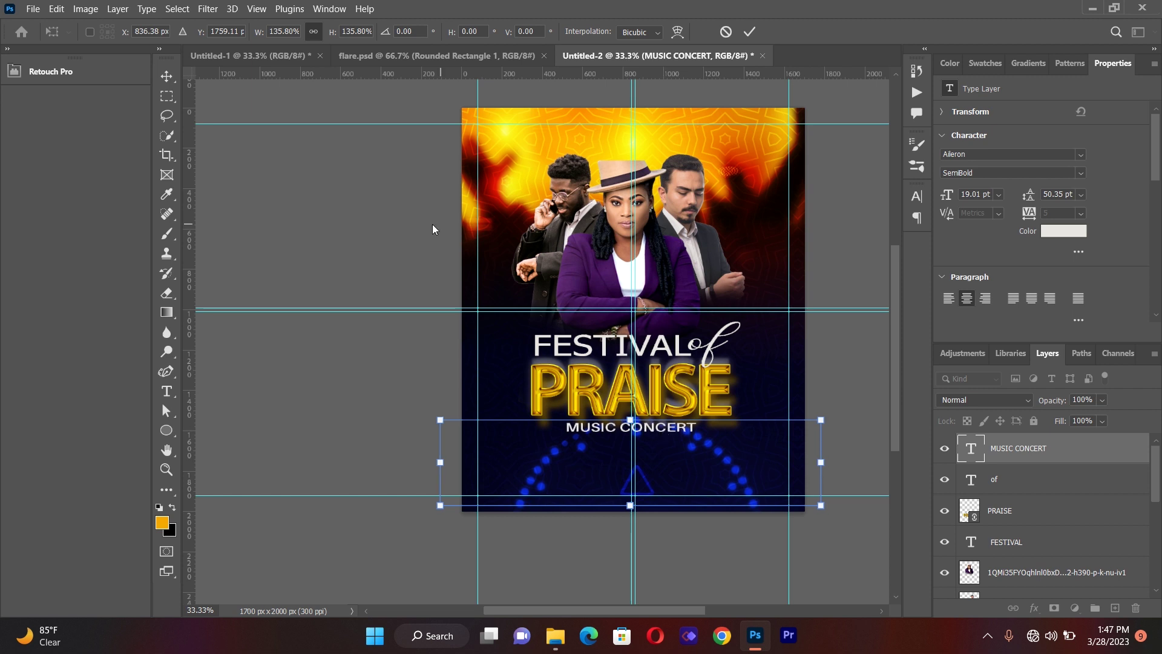
{"action": "key", "text": "Return"}
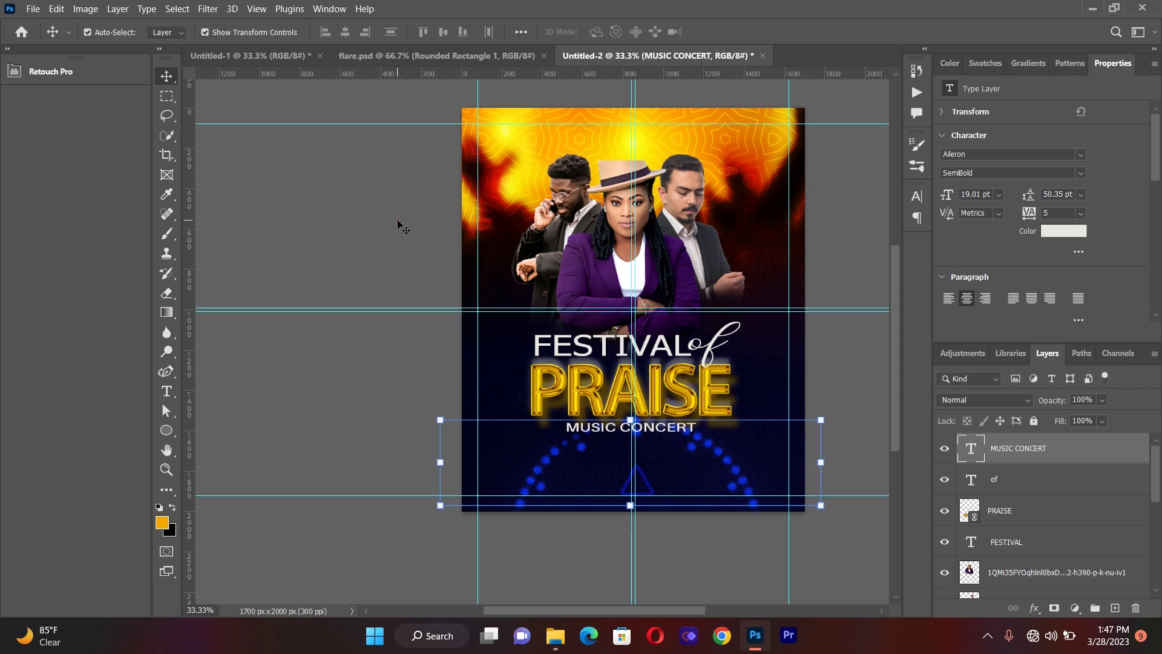
{"action": "left_click", "coordinate": [400, 225]}
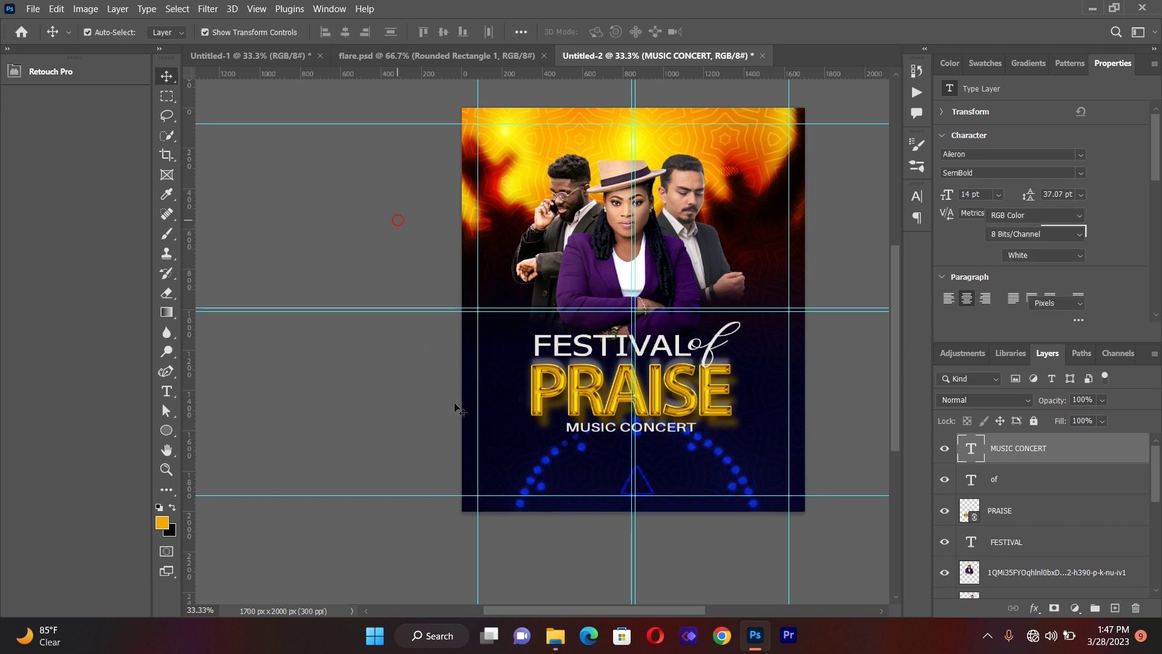
{"action": "left_click", "coordinate": [675, 428]}
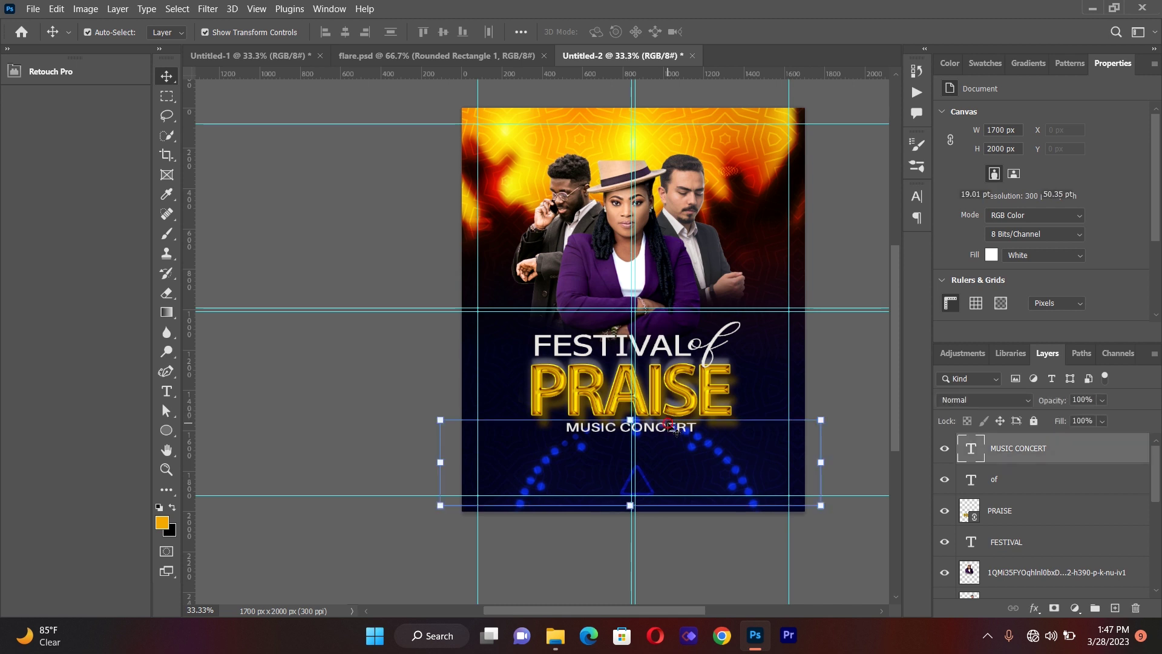
{"action": "left_click_drag", "start_coordinate": [668, 422], "coordinate": [667, 423]}
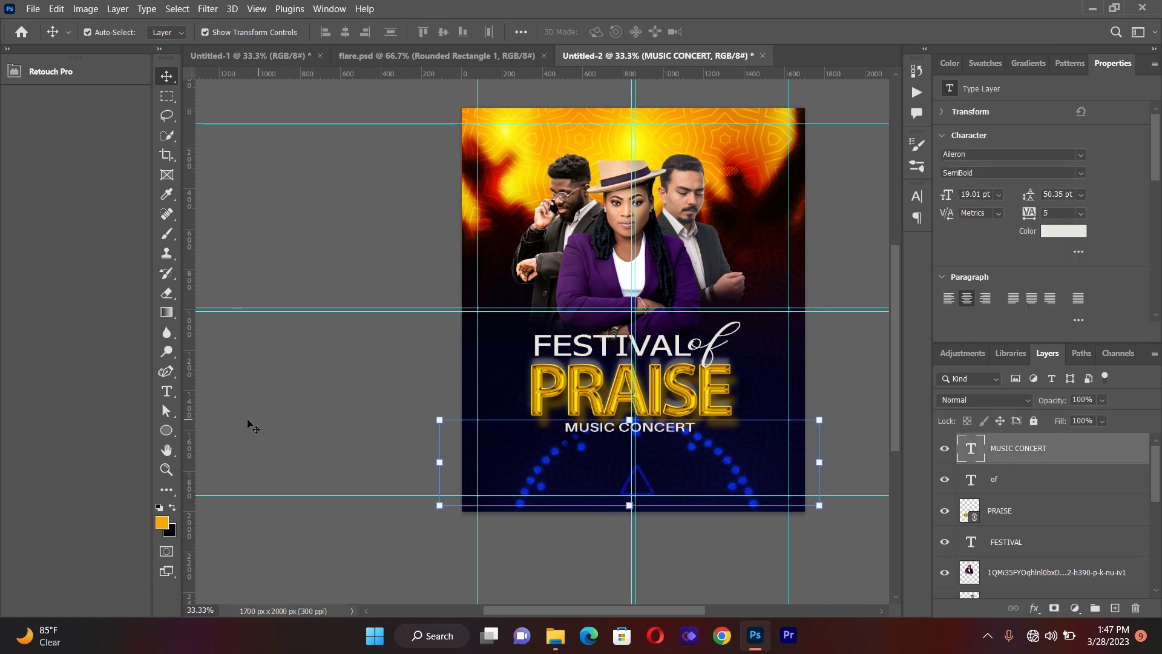
- Draw a rectangle about 2014 × 622 px across the flyer's lower part and place it at about Y 1690 px
{"action": "left_click", "coordinate": [171, 435]}
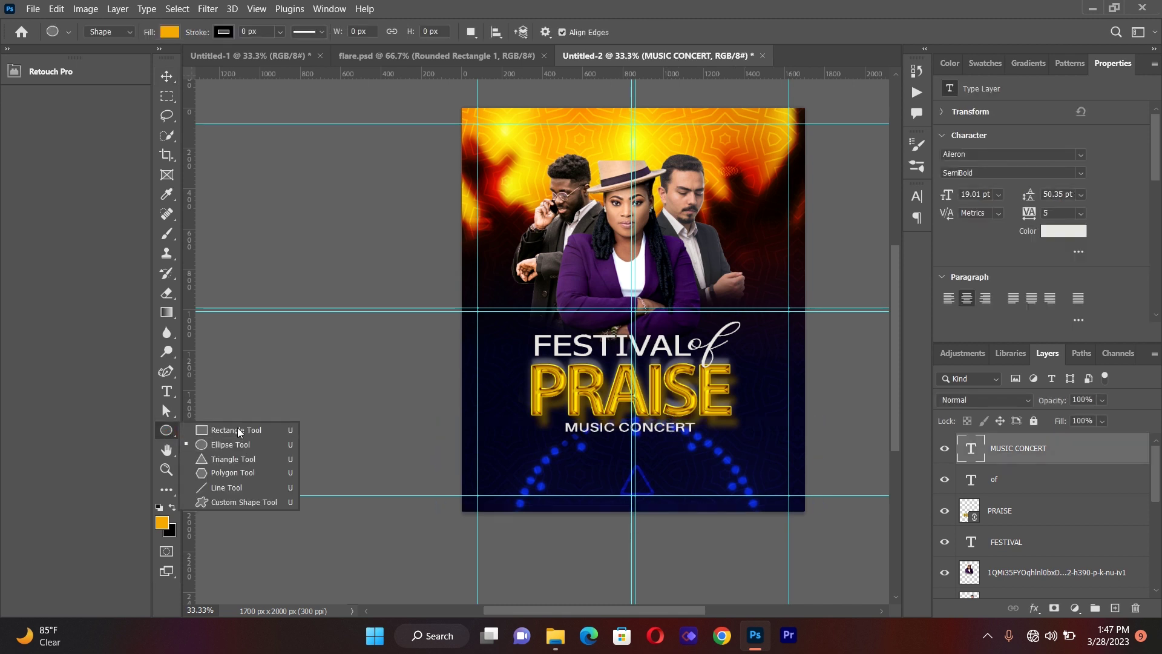
{"action": "left_click", "coordinate": [234, 434]}
{"action": "left_click_drag", "start_coordinate": [432, 445], "coordinate": [838, 570]}
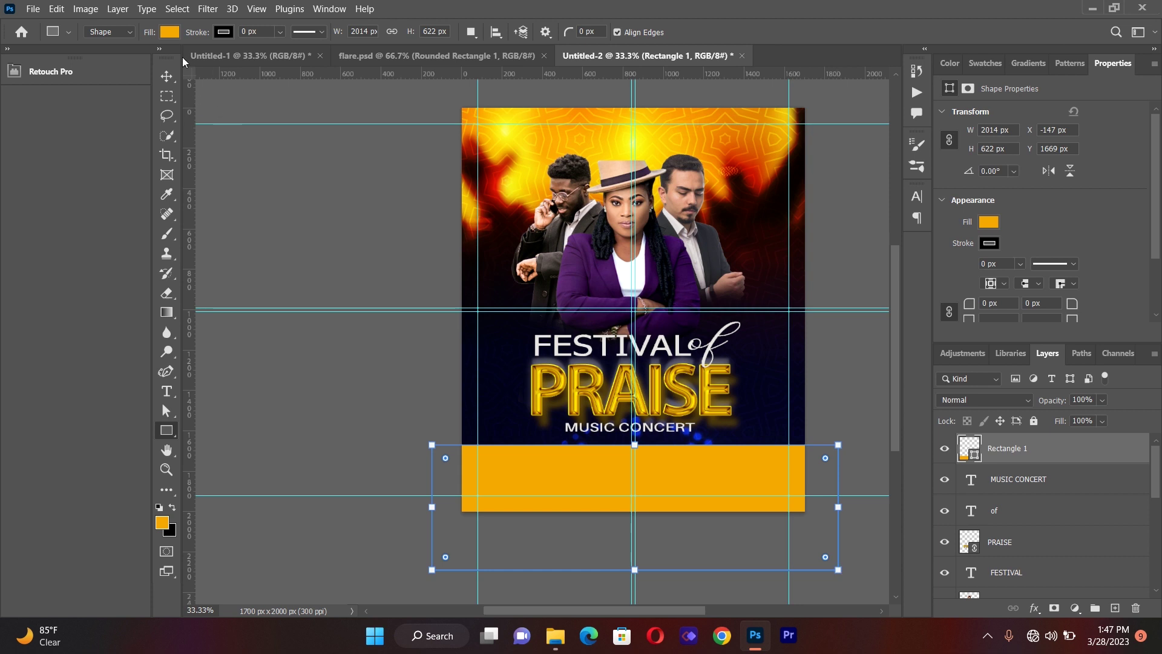
{"action": "left_click", "coordinate": [166, 76]}
{"action": "left_click_drag", "start_coordinate": [690, 470], "coordinate": [688, 474]}
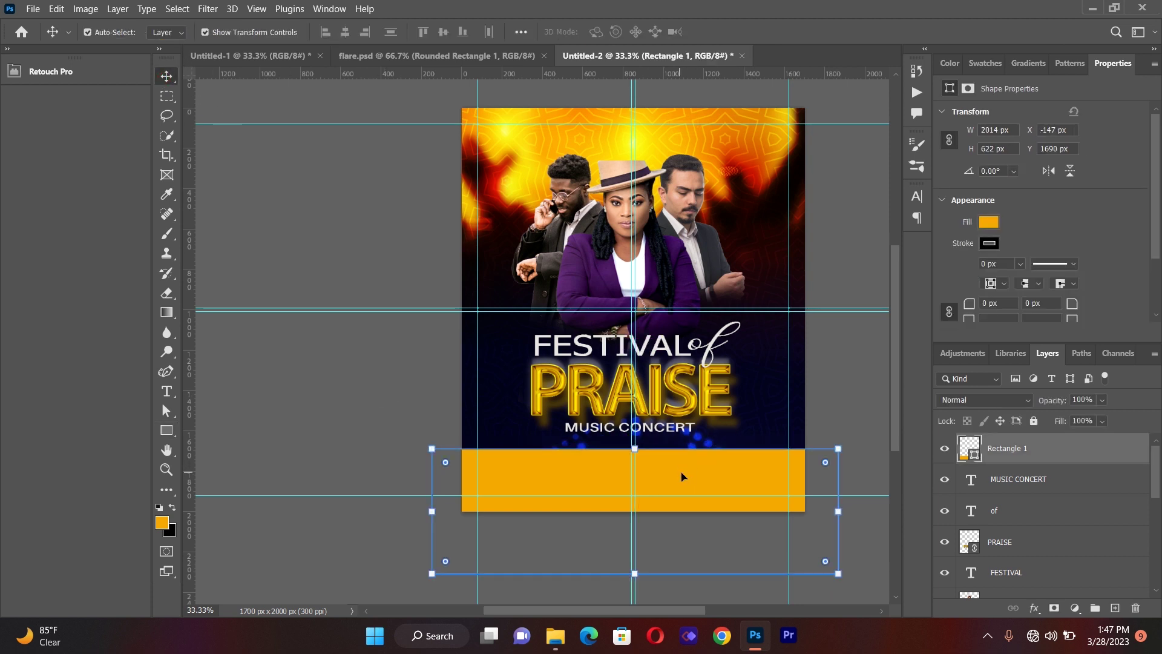
- Fill the rectangle with the recently used off-white and nudge it down to Y 1693 px
{"action": "left_click", "coordinate": [991, 223]}
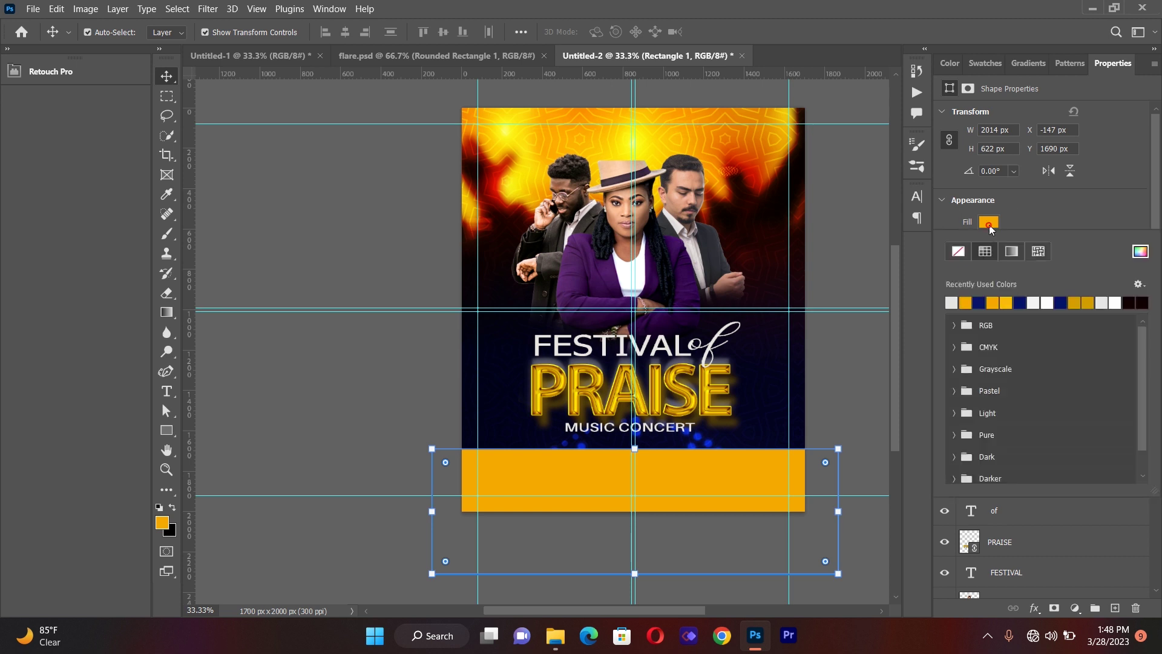
{"action": "left_click", "coordinate": [953, 301]}
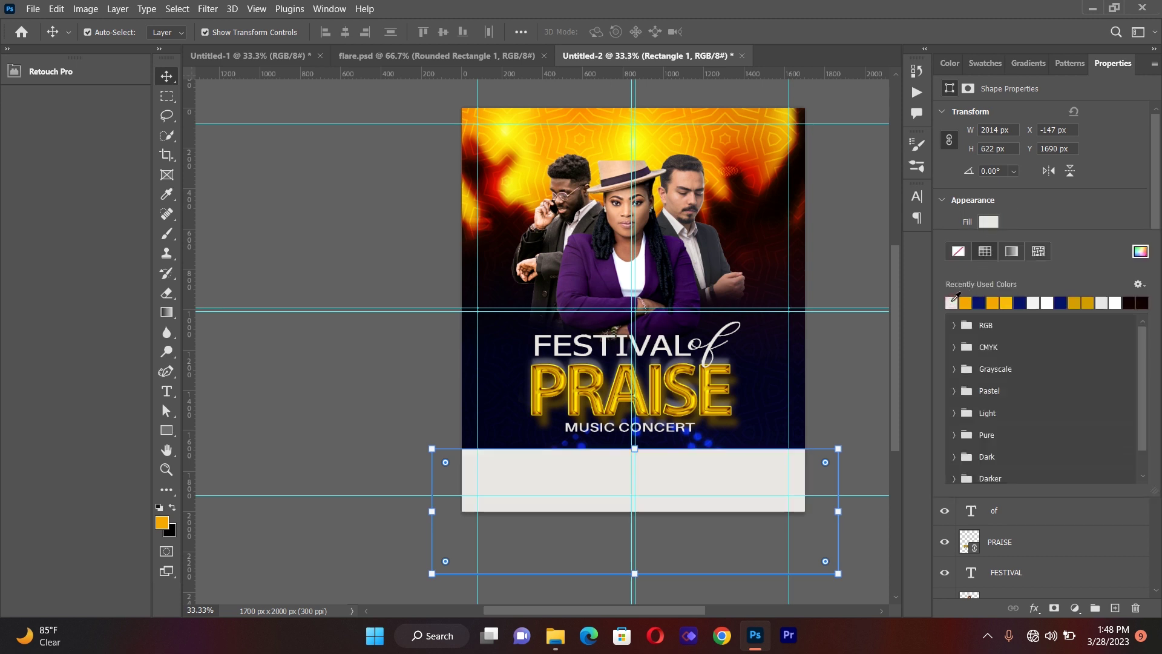
{"action": "left_click", "coordinate": [298, 168]}
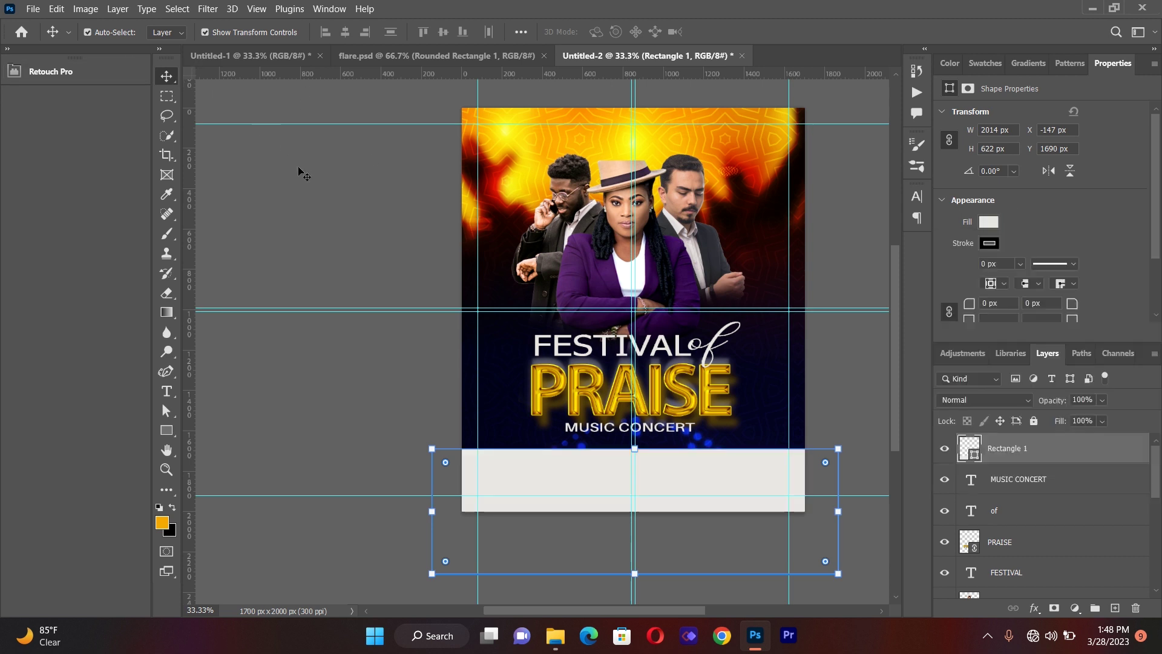
{"action": "left_click", "coordinate": [685, 475]}
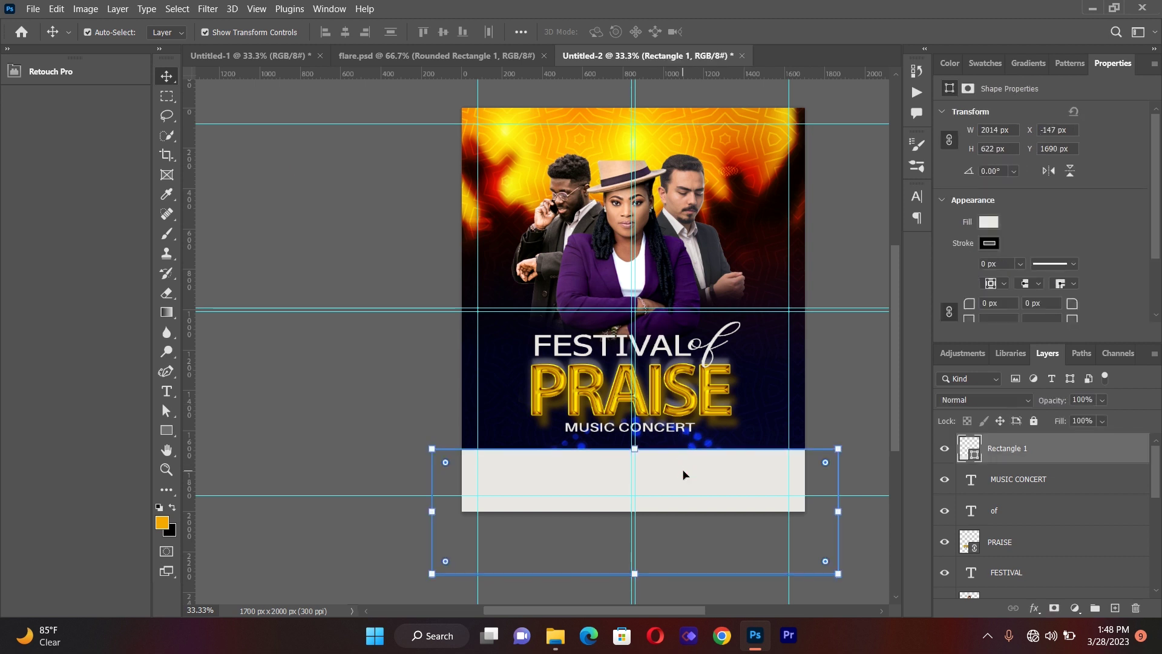
{"action": "key", "text": "Up"}
{"action": "key", "text": "Up"}
{"action": "key", "text": "Up"}
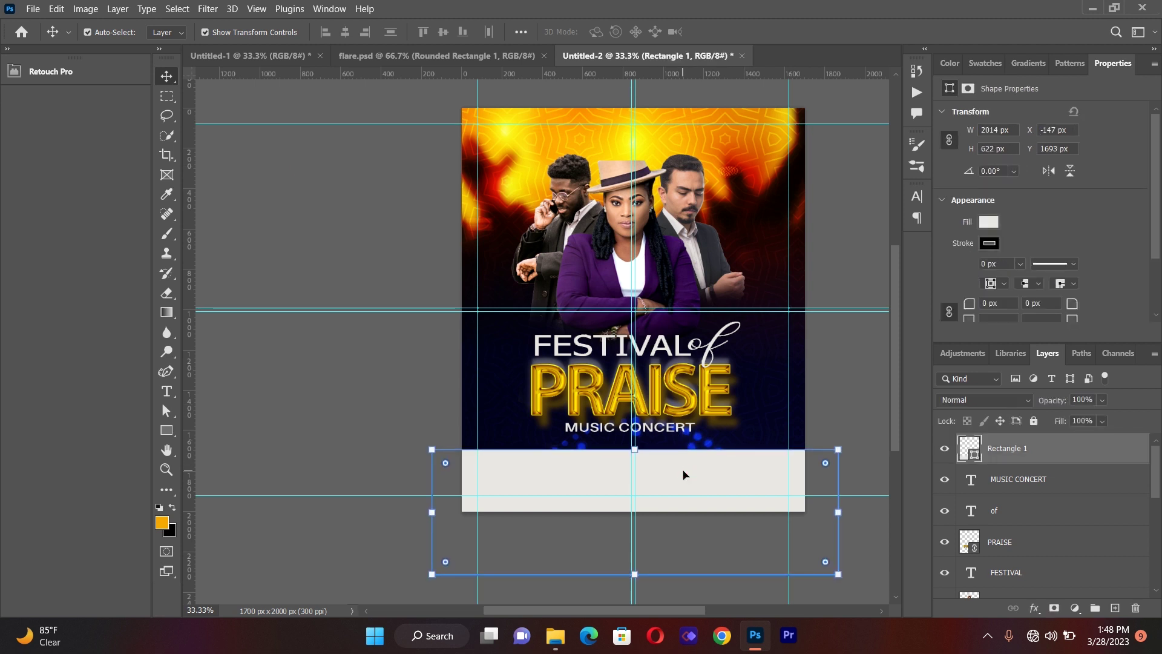
{"action": "left_click", "coordinate": [415, 404]}
- Add a wide paragraph text box over the artists containing 18TH APRIL 2023
{"action": "left_click", "coordinate": [164, 391]}
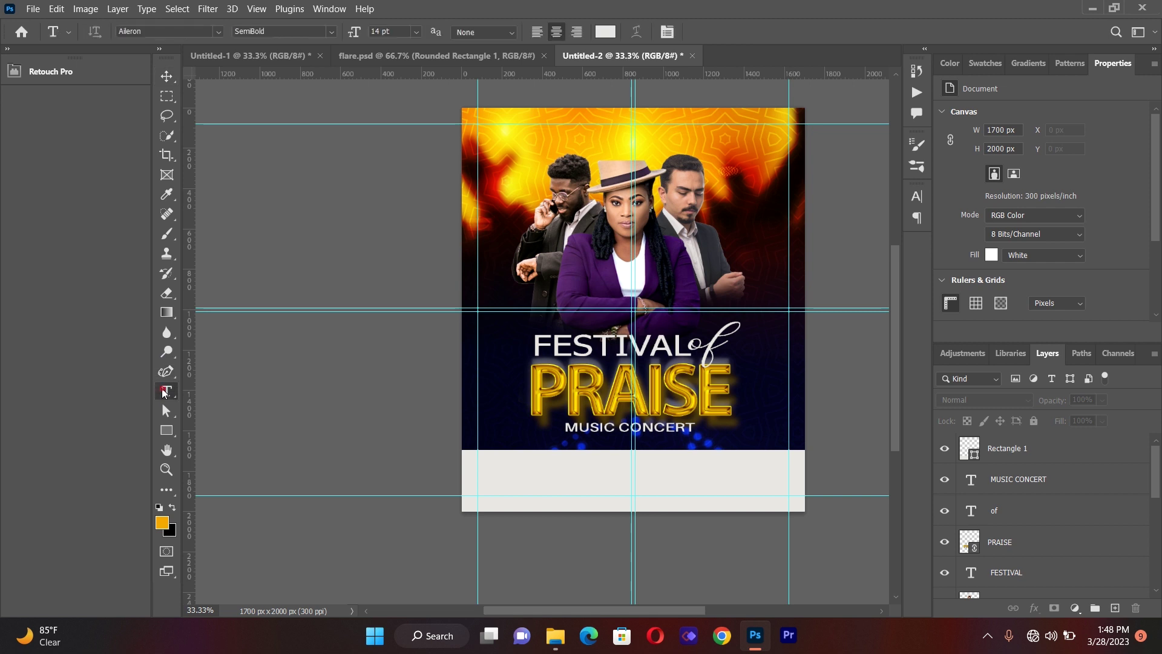
{"action": "left_click_drag", "start_coordinate": [492, 242], "coordinate": [780, 422]}
{"action": "key", "text": "BackSpace"}
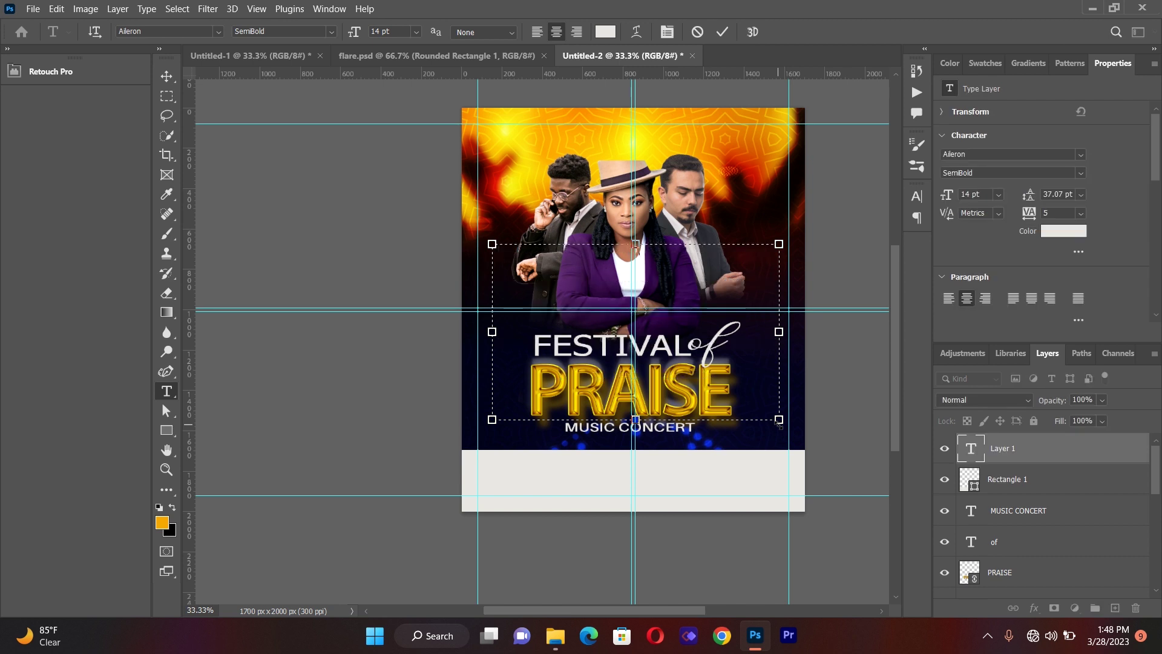
{"action": "type", "text": "18TH APRIL 2023"}
- Set the whole 18TH APRIL 2023 text to 24 pt
{"action": "key", "text": "ctrl+a"}
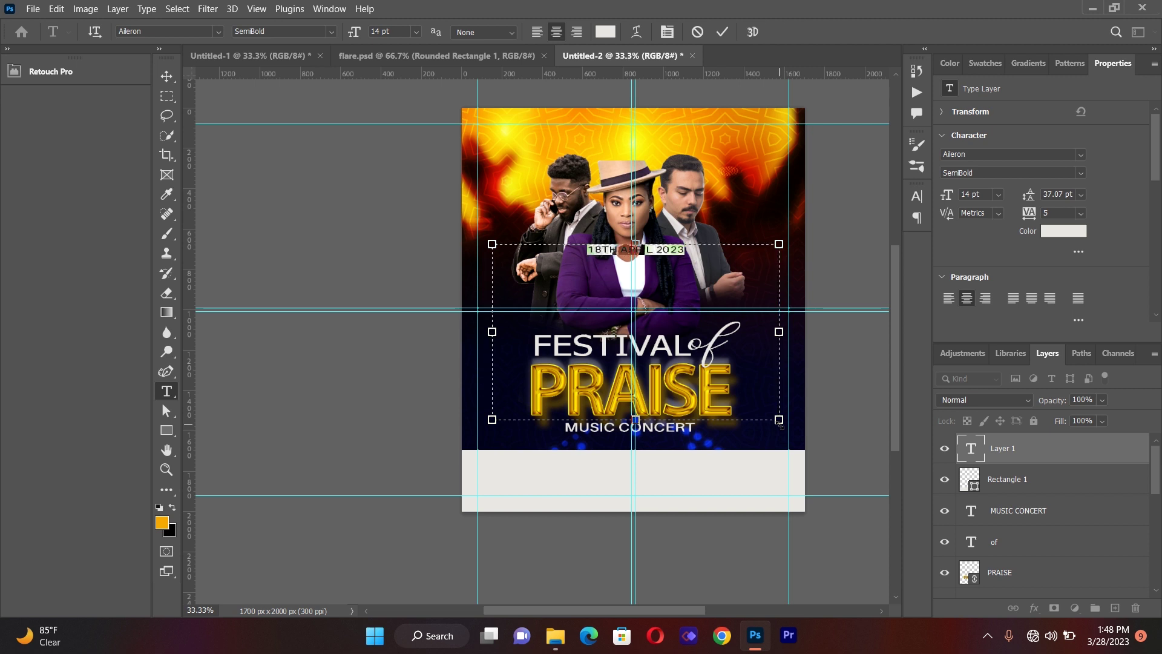
{"action": "left_click", "coordinate": [332, 31]}
{"action": "left_click", "coordinate": [332, 32]}
{"action": "left_click", "coordinate": [416, 31]}
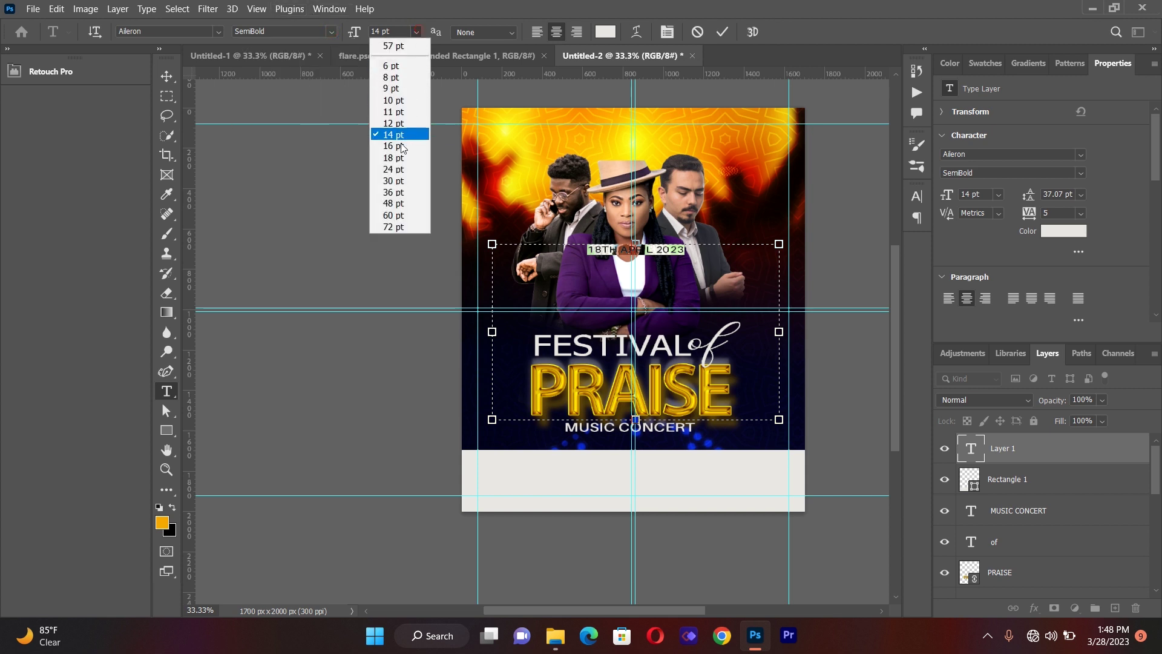
{"action": "left_click", "coordinate": [396, 173]}
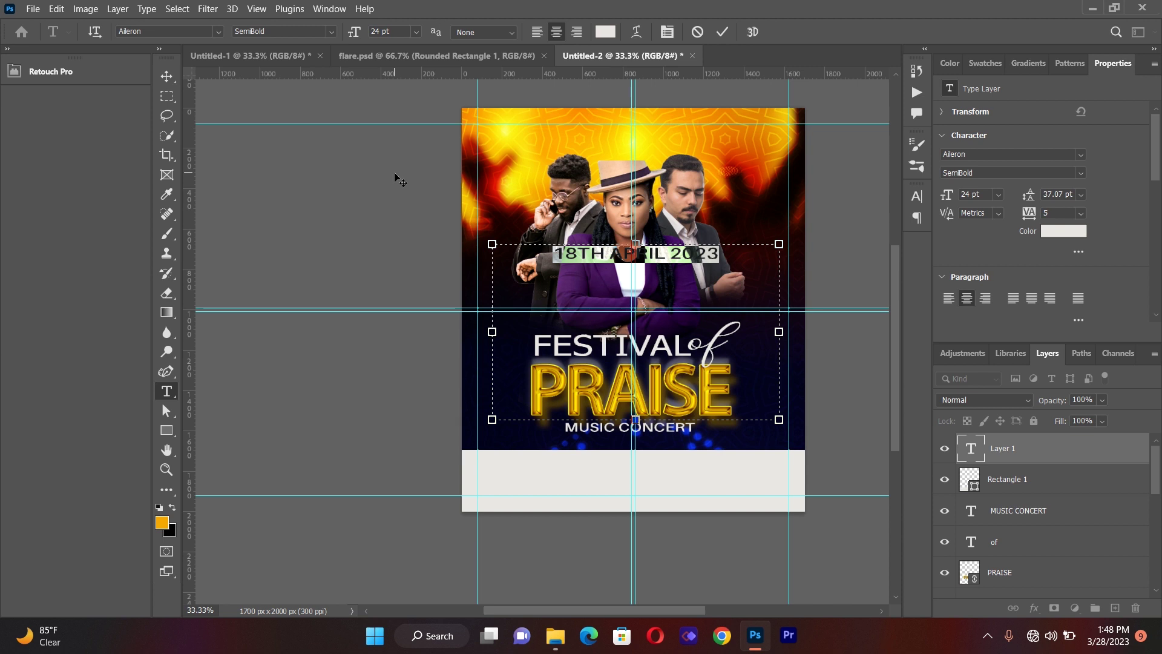
{"action": "left_click", "coordinate": [327, 31]}
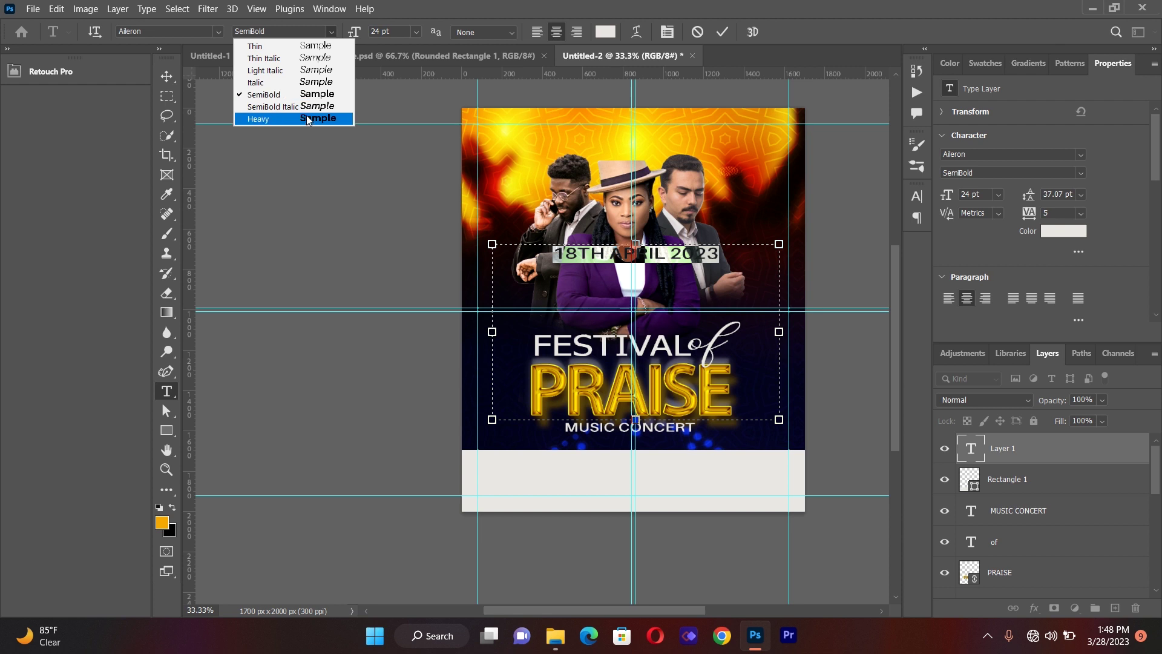
{"action": "left_click", "coordinate": [164, 75]}
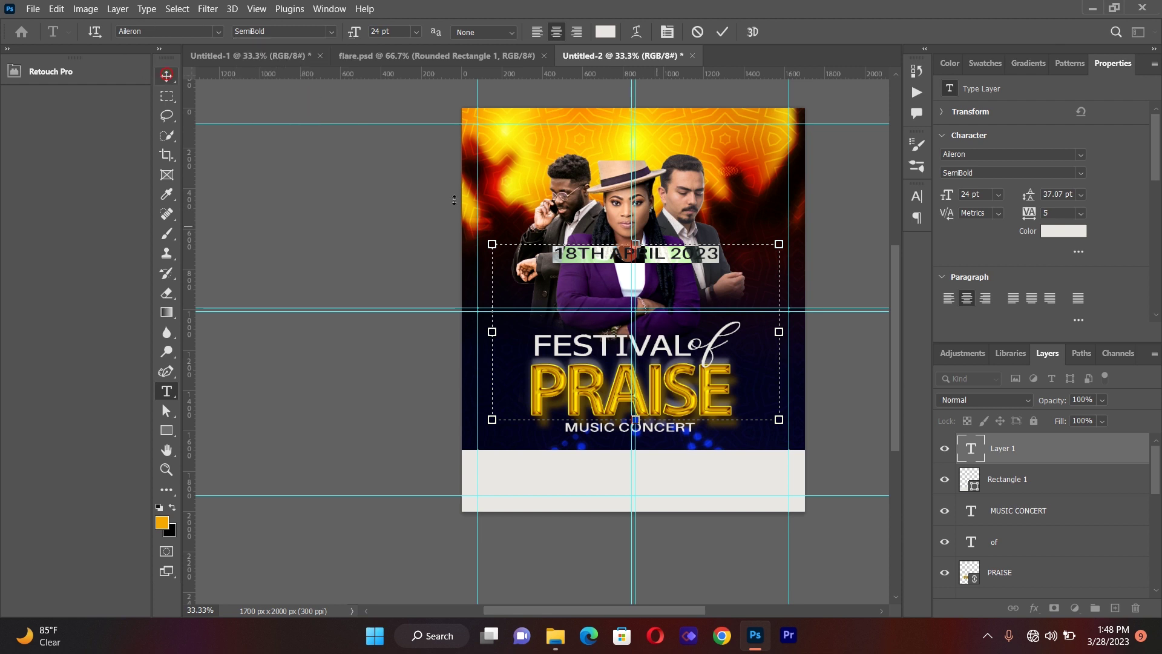
- Change the color of the 18TH APRIL 2023 text to near-black 07030a
{"action": "left_click", "coordinate": [606, 32]}
{"action": "type", "text": "07030a"}
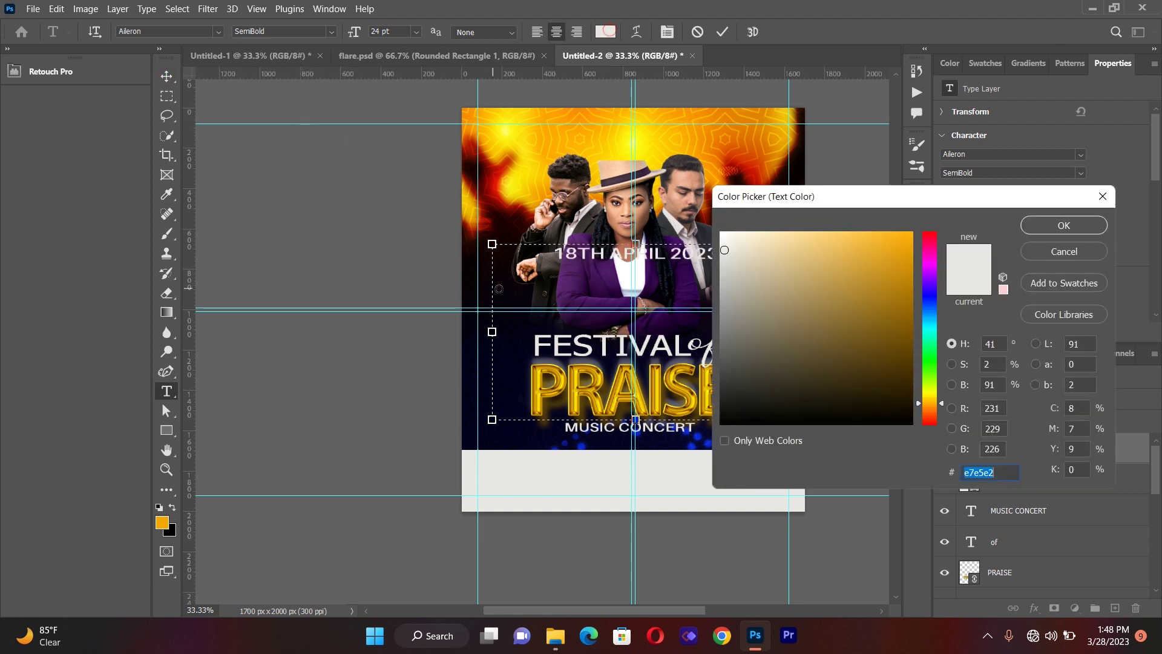
{"action": "left_click", "coordinate": [1046, 226]}
{"action": "left_click", "coordinate": [166, 76]}
{"action": "left_click", "coordinate": [248, 186]}
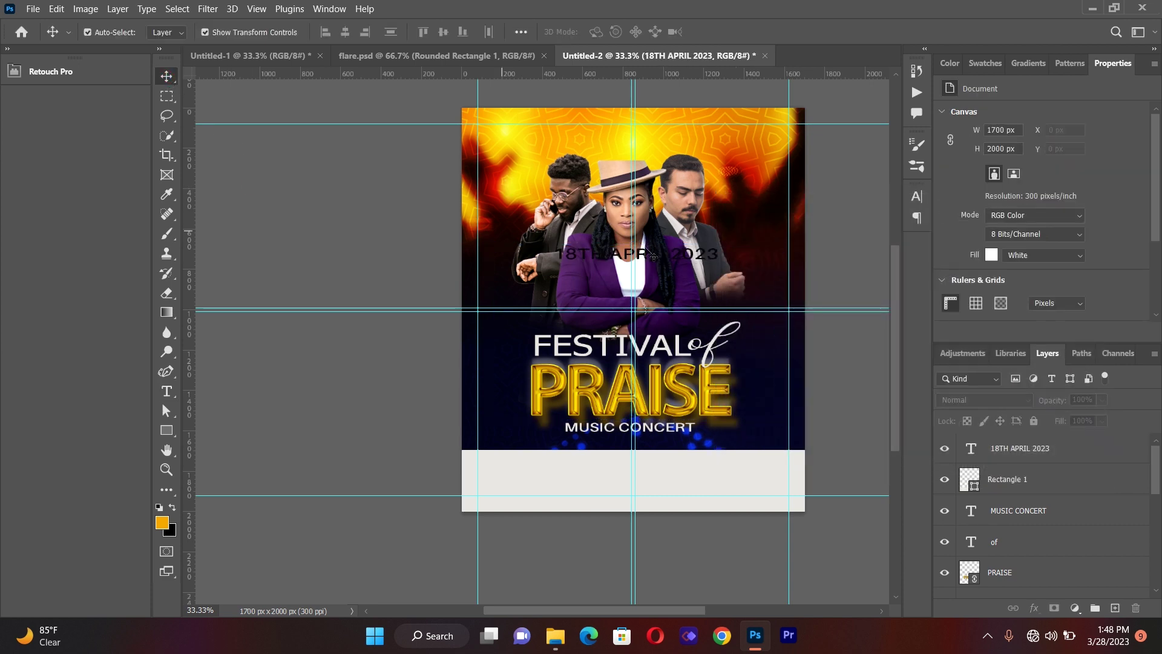
- Move the 18TH APRIL 2023 text onto the upper part of the off-white band and fine-tune its position centrally
{"action": "left_click_drag", "start_coordinate": [646, 251], "coordinate": [645, 465]}
{"action": "key", "text": "Down"}
{"action": "key", "text": "Down"}
{"action": "key", "text": "Down"}
{"action": "key", "text": "Down"}
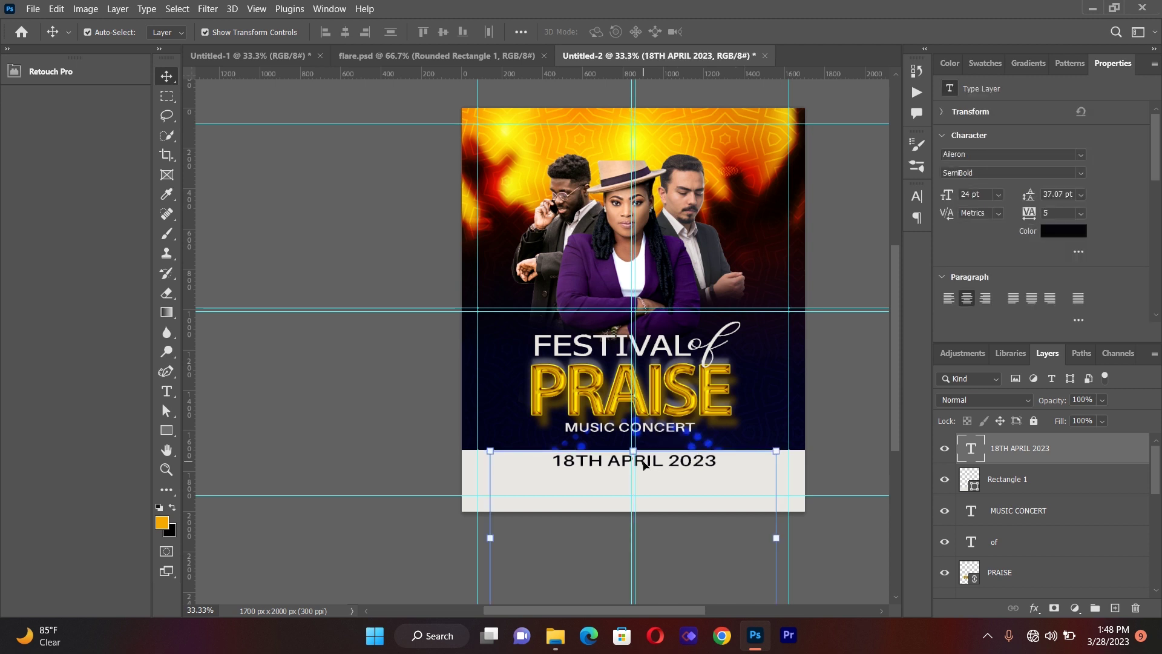
{"action": "key", "text": "Left"}
{"action": "key", "text": "Down"}
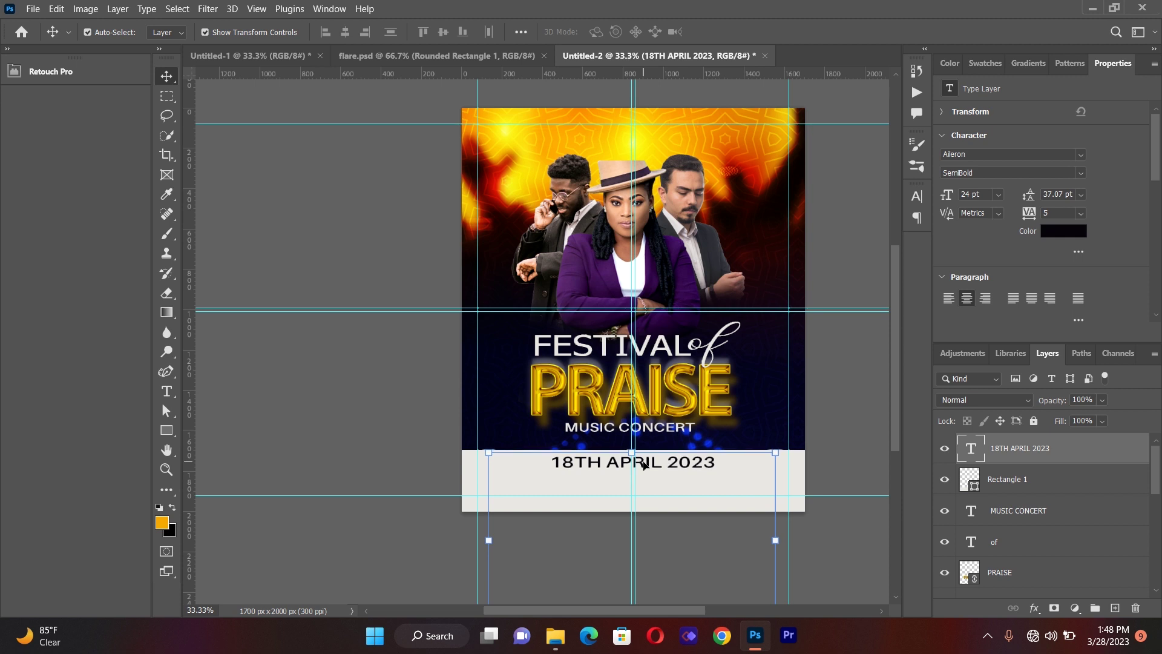
{"action": "left_click", "coordinate": [322, 376]}
- Set the whole 18TH APRIL 2023 text to the Heavy style
{"action": "key", "text": "t"}
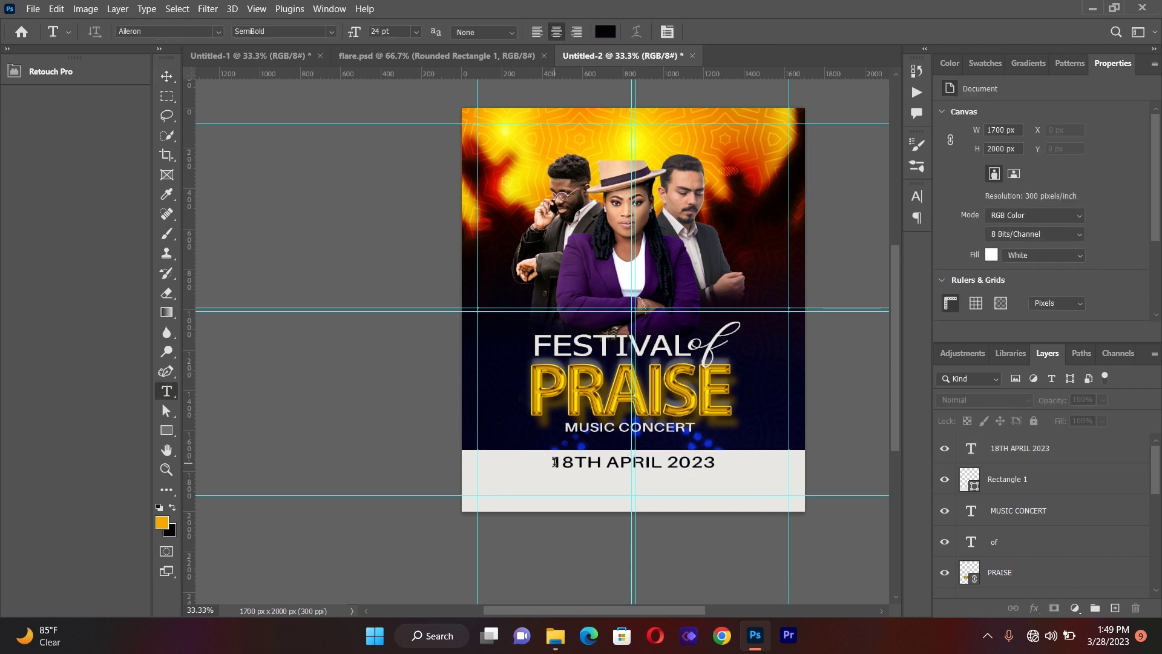
{"action": "left_click_drag", "start_coordinate": [549, 461], "coordinate": [745, 488]}
{"action": "left_click", "coordinate": [331, 31]}
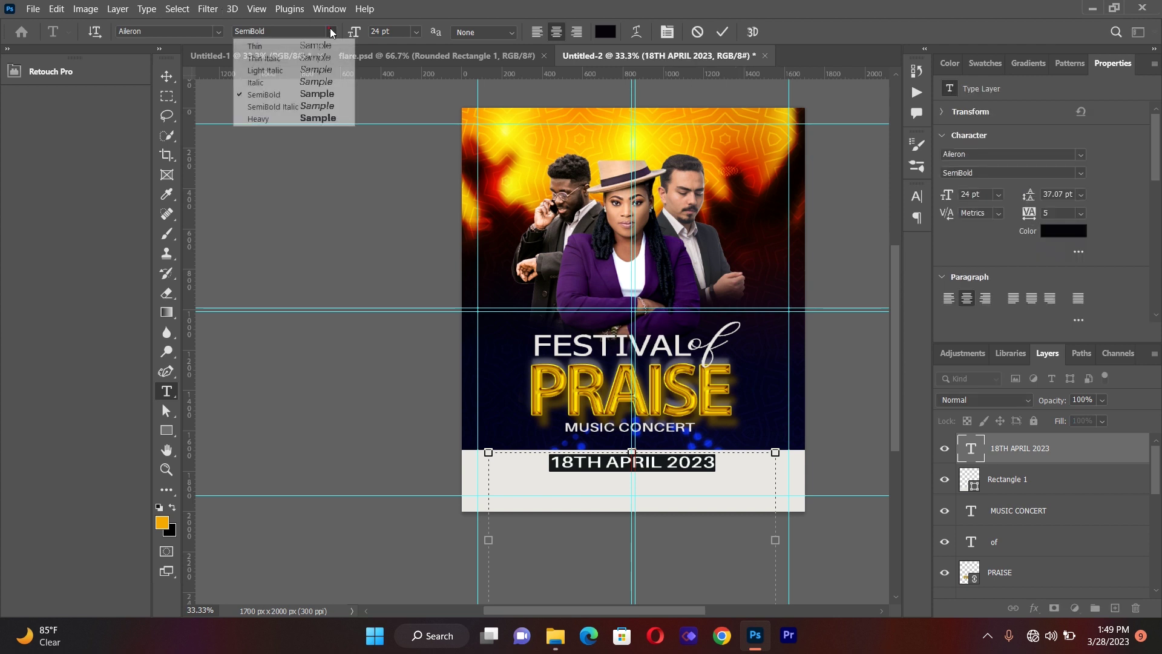
{"action": "left_click", "coordinate": [307, 119]}
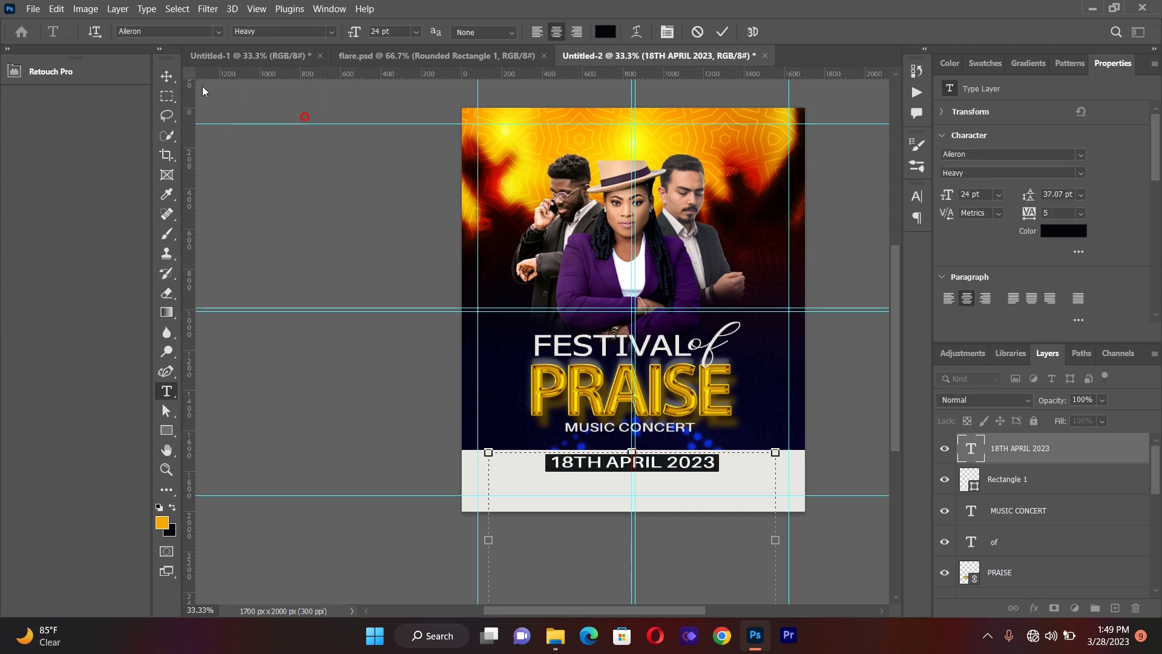
{"action": "left_click", "coordinate": [166, 76]}
{"action": "left_click", "coordinate": [261, 400]}
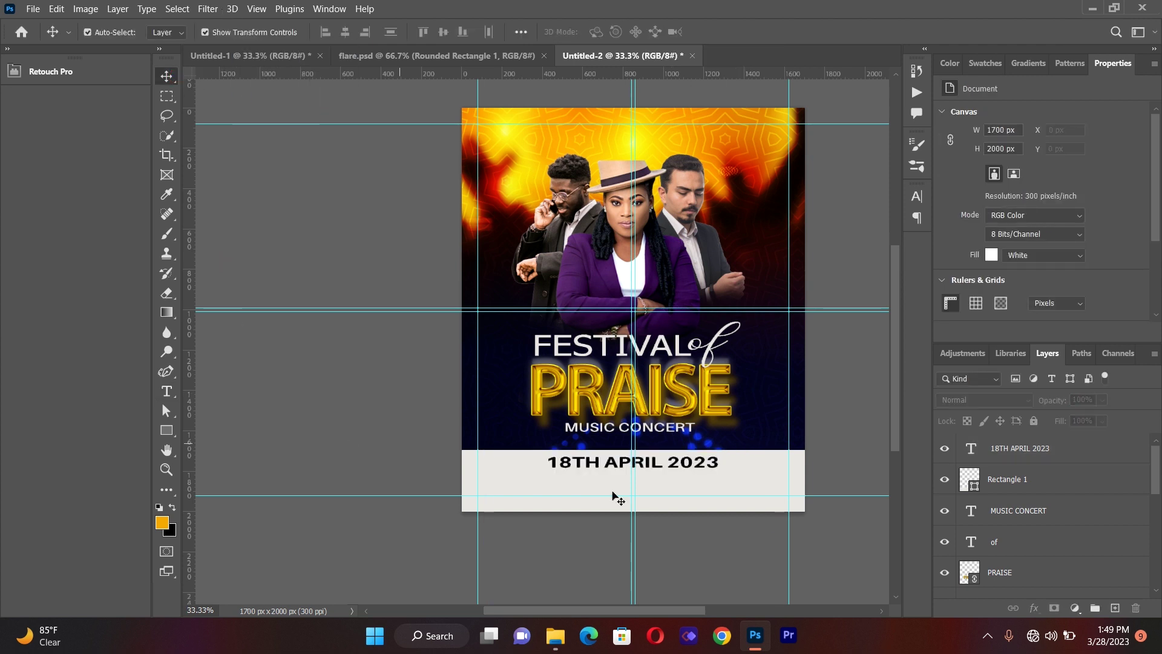
- Try shifting the 18TH APRIL 2023 text slightly right, and return it to its starting position
{"action": "left_click", "coordinate": [595, 465]}
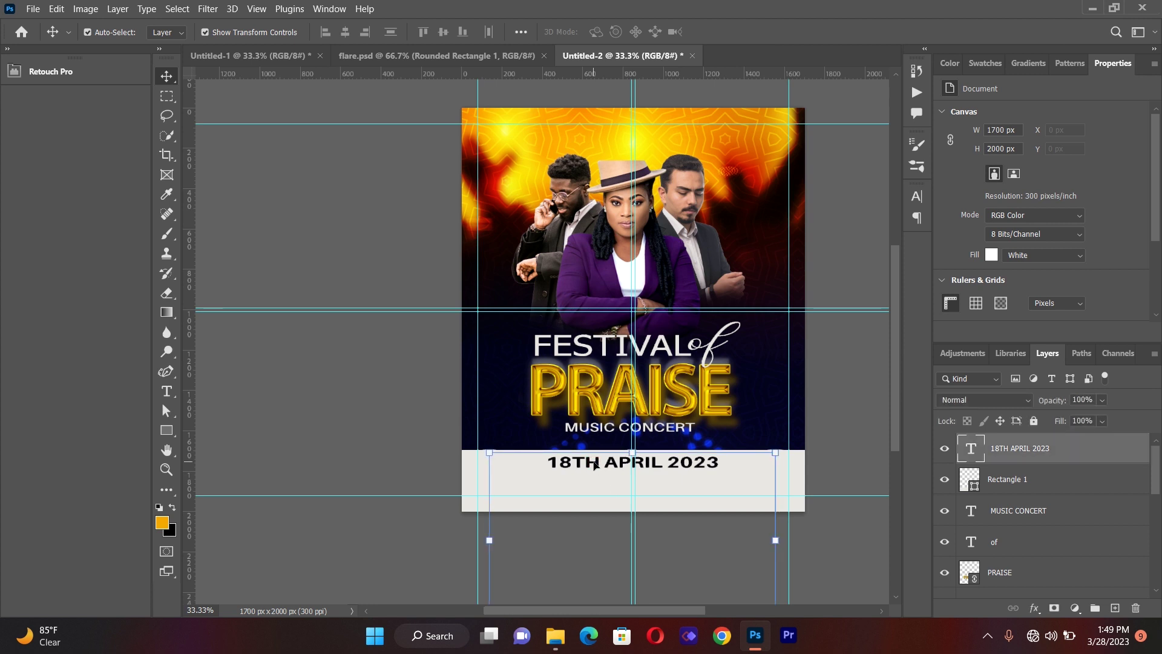
{"action": "key", "text": "Right"}
{"action": "key", "text": "Right"}
{"action": "key", "text": "Right"}
{"action": "key", "text": "Right"}
{"action": "key", "text": "Right"}
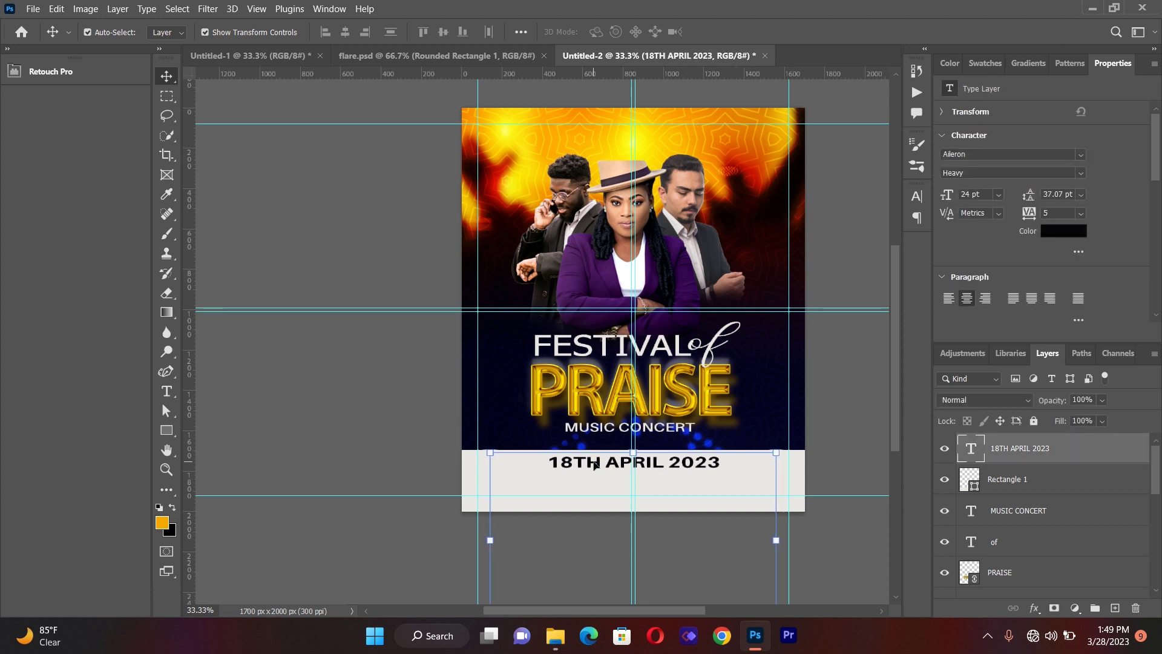
{"action": "key", "text": "Left"}
{"action": "key", "text": "Left"}
{"action": "key", "text": "Left"}
{"action": "key", "text": "Left"}
{"action": "key", "text": "Left"}
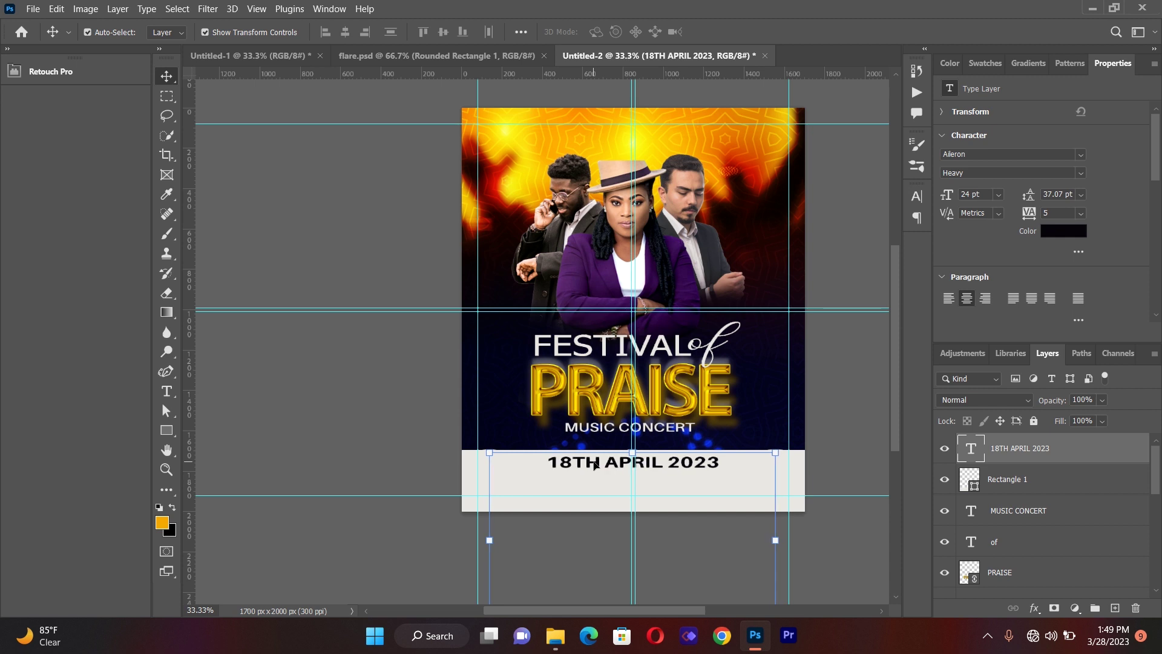
{"action": "left_click", "coordinate": [368, 423]}
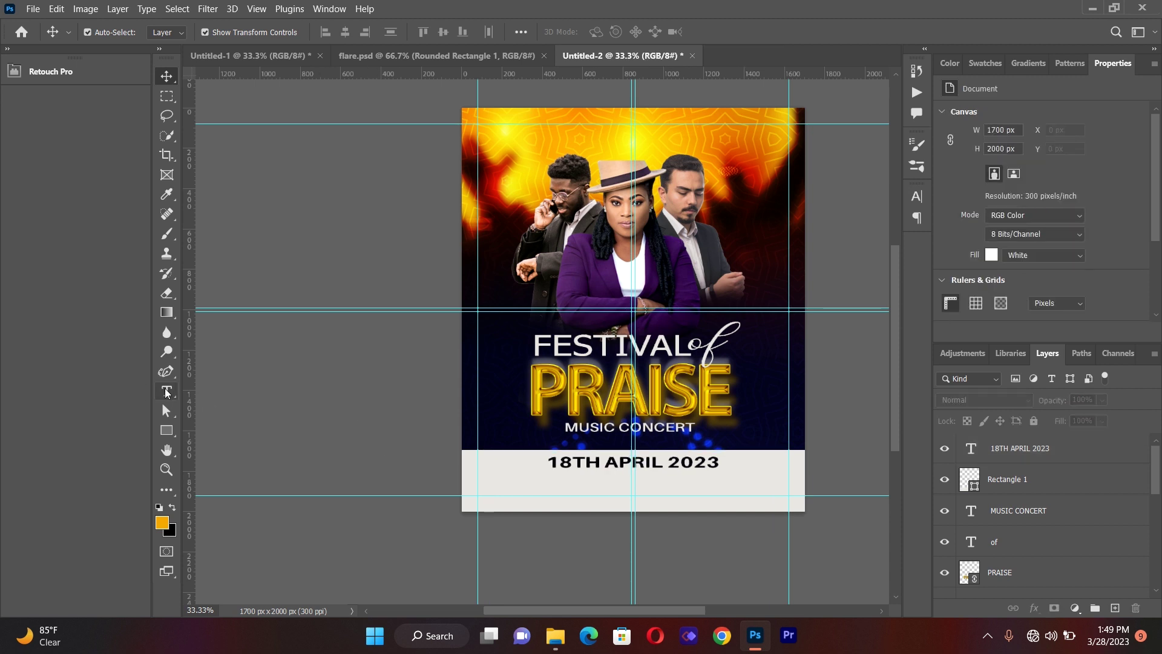
- Add a new text box over the three artists reading Accra International Conference Center
{"action": "left_click", "coordinate": [168, 392]}
{"action": "left_click_drag", "start_coordinate": [498, 161], "coordinate": [775, 312]}
{"action": "key", "text": "Delete"}
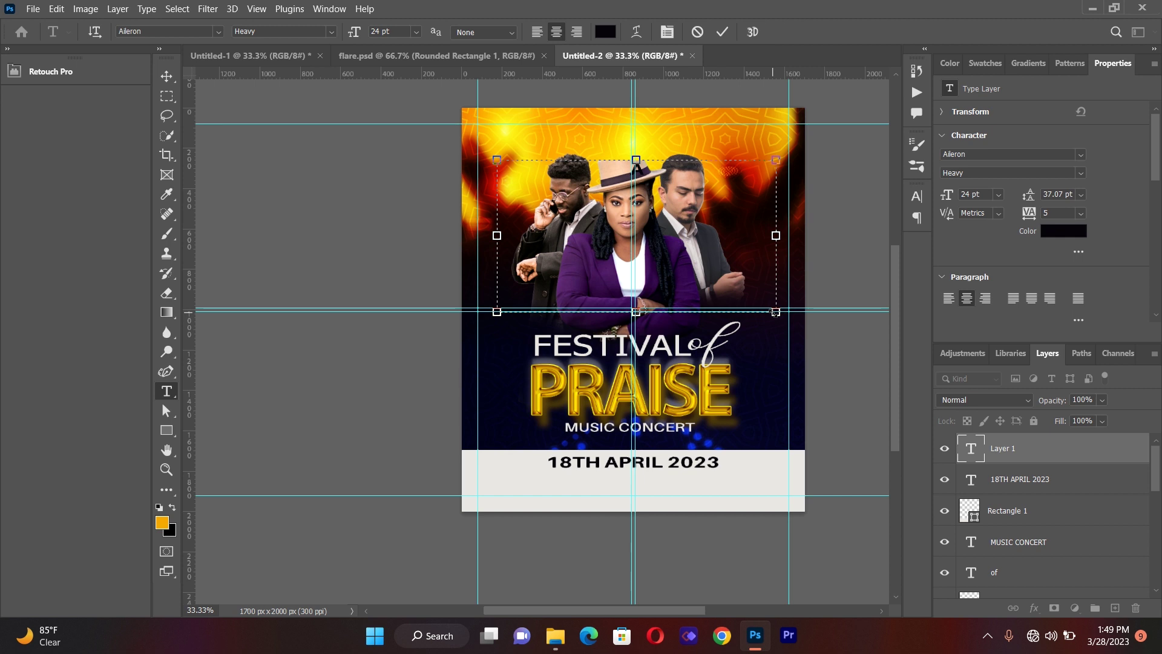
{"action": "type", "text": "ACC"}
{"action": "key", "text": "BackSpace"}
{"action": "type", "text": "ccra Internatiom"}
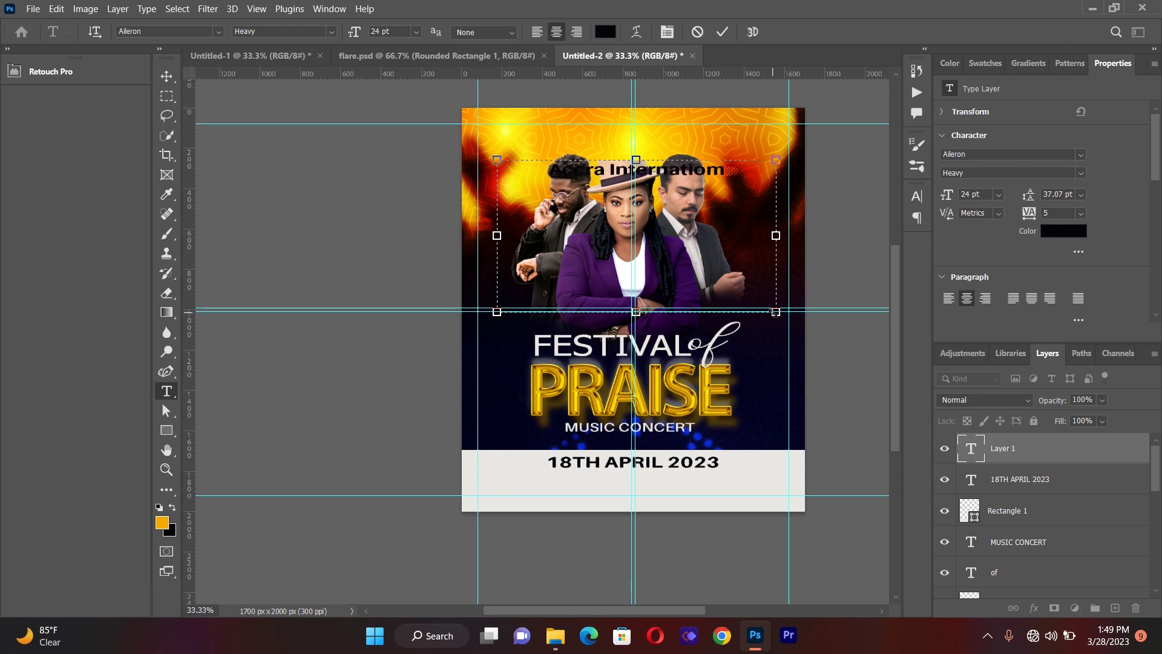
{"action": "key", "text": "BackSpace"}
{"action": "type", "text": "na"}
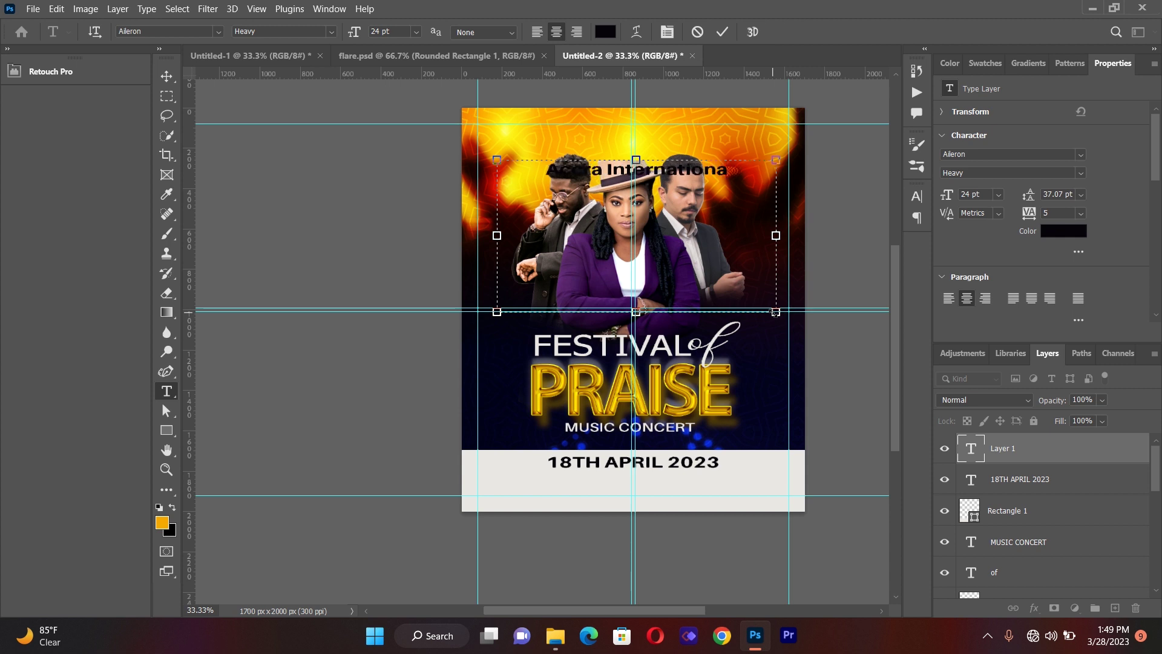
{"action": "type", "text": "l C"}
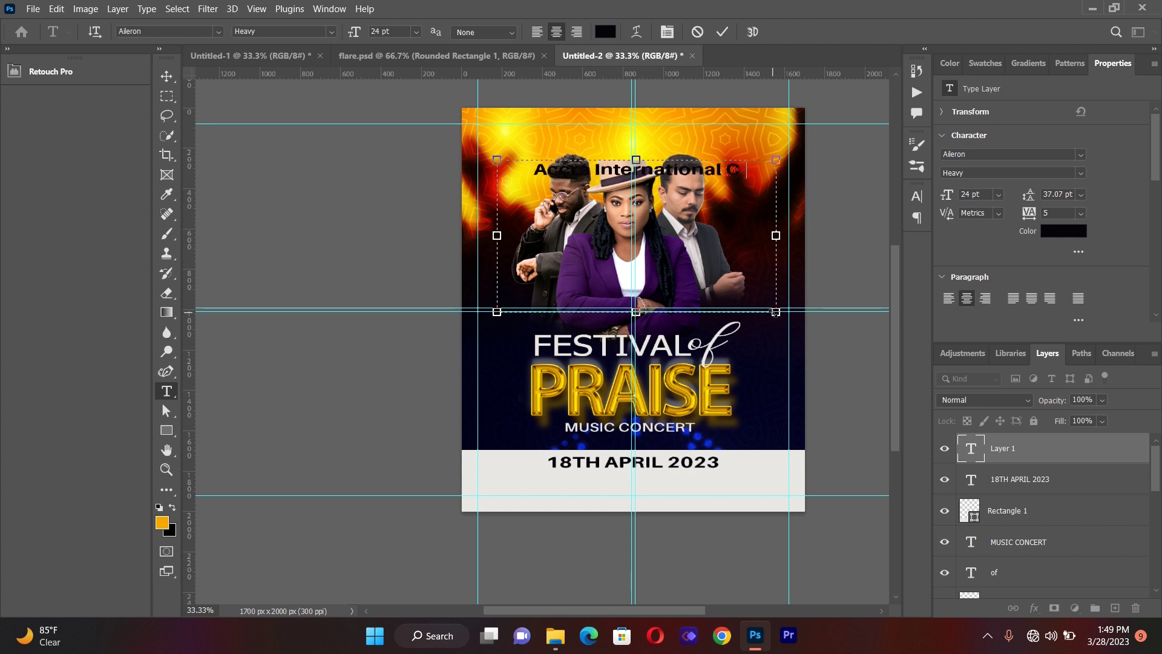
{"action": "type", "text": "onferen"}
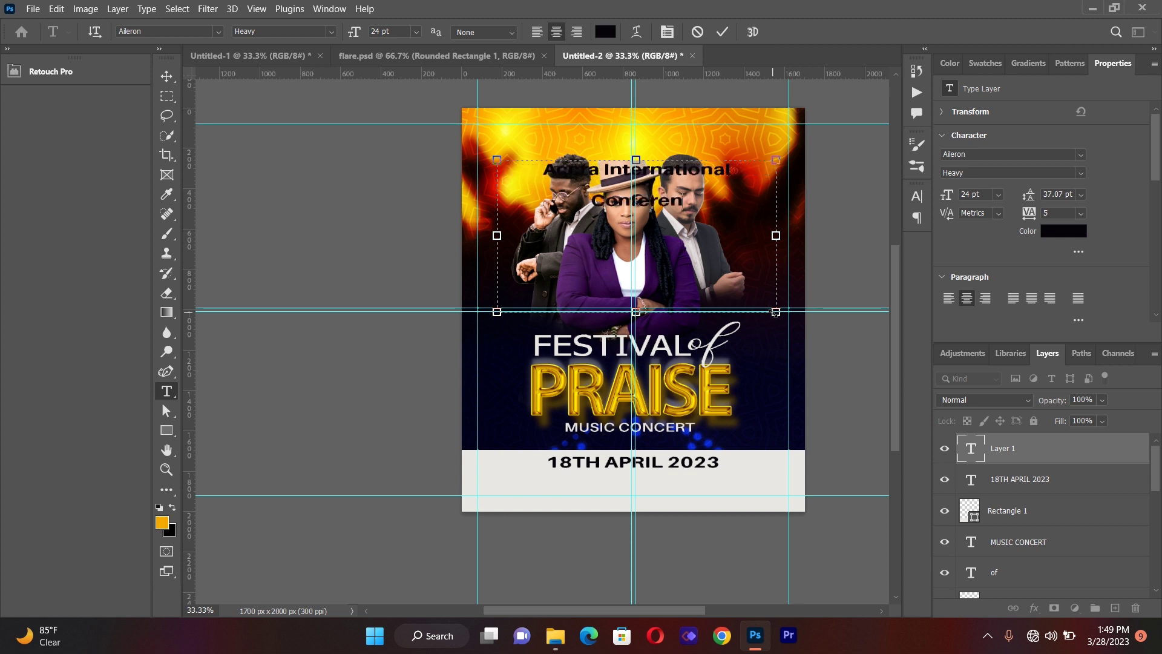
{"action": "type", "text": "ce Center"}
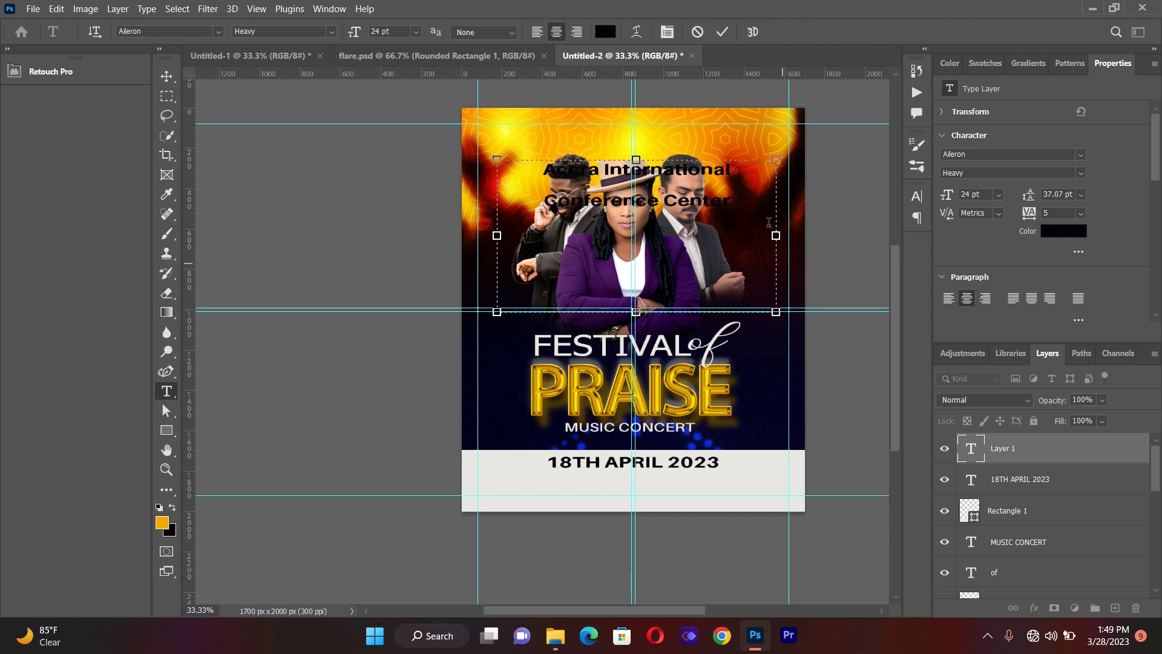
- Set the Accra International Conference Center text to the SemiBold style and widen its box so the venue fits on one line
{"action": "key", "text": "ctrl+a"}
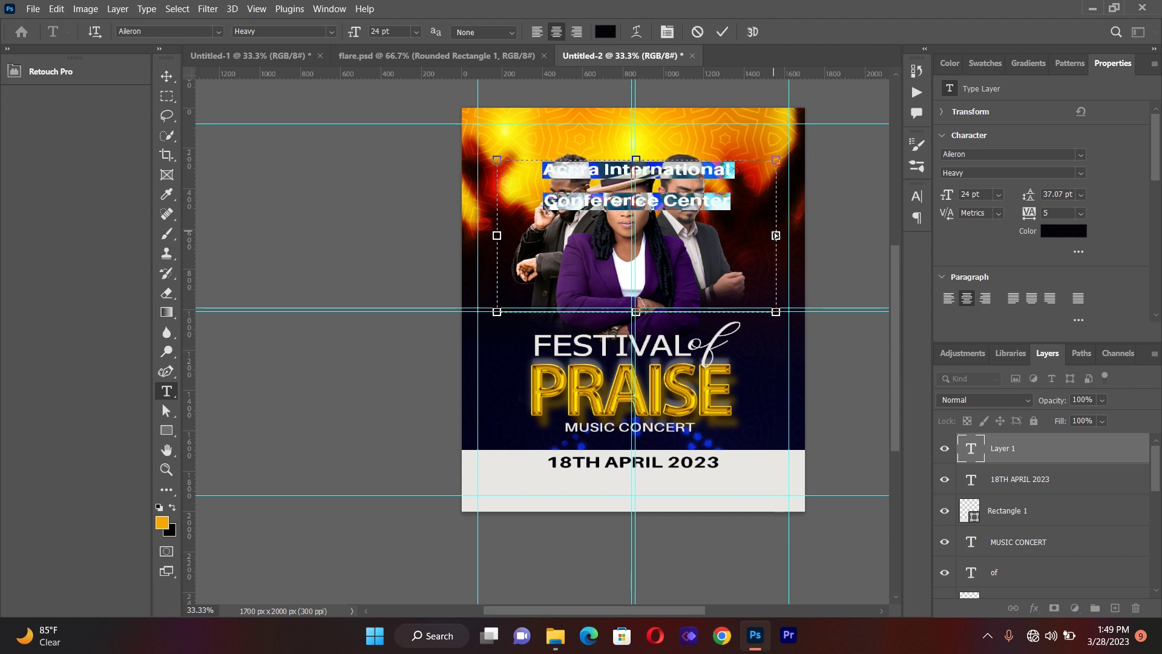
{"action": "left_click", "coordinate": [331, 33]}
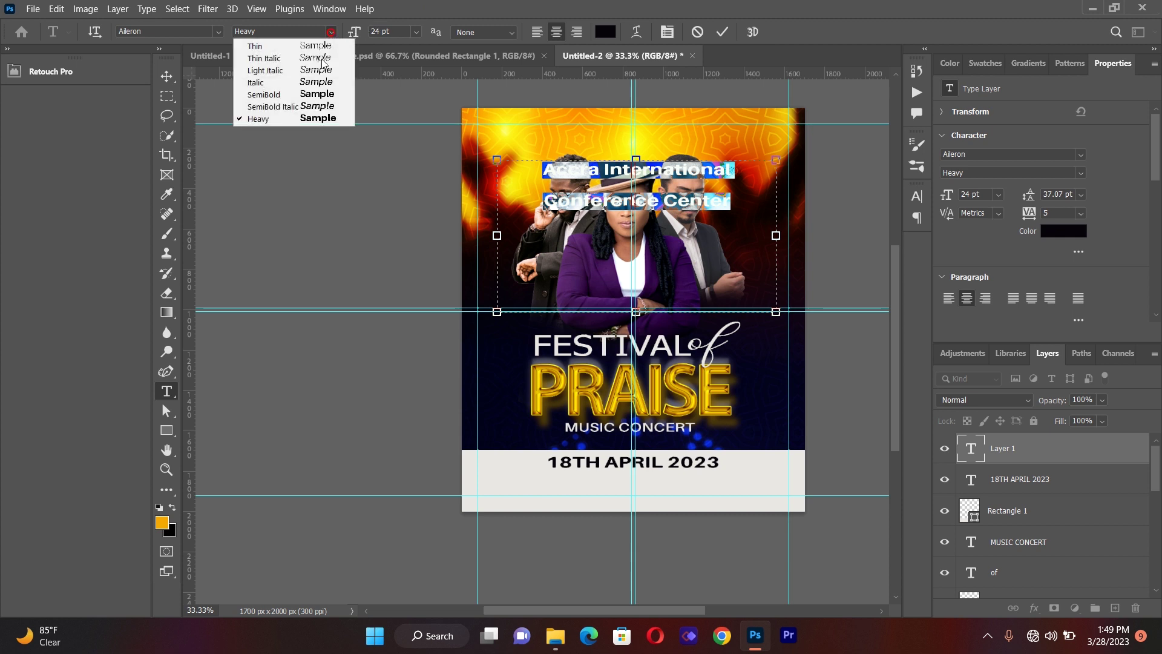
{"action": "left_click", "coordinate": [317, 95]}
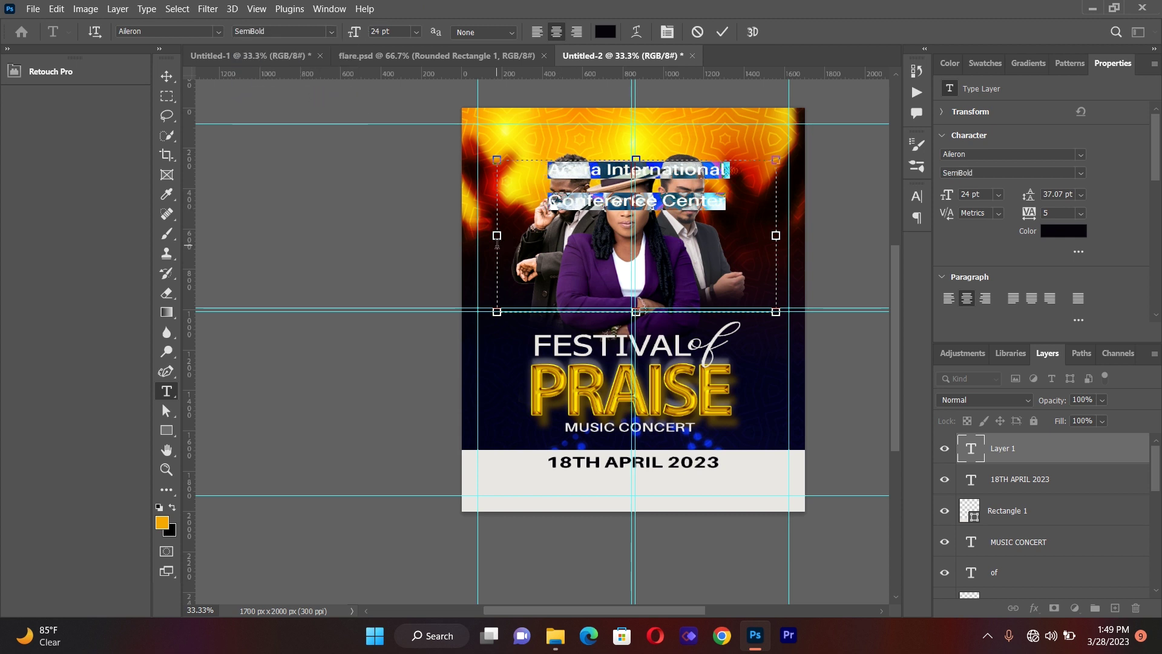
{"action": "left_click_drag", "start_coordinate": [469, 243], "coordinate": [416, 239]}
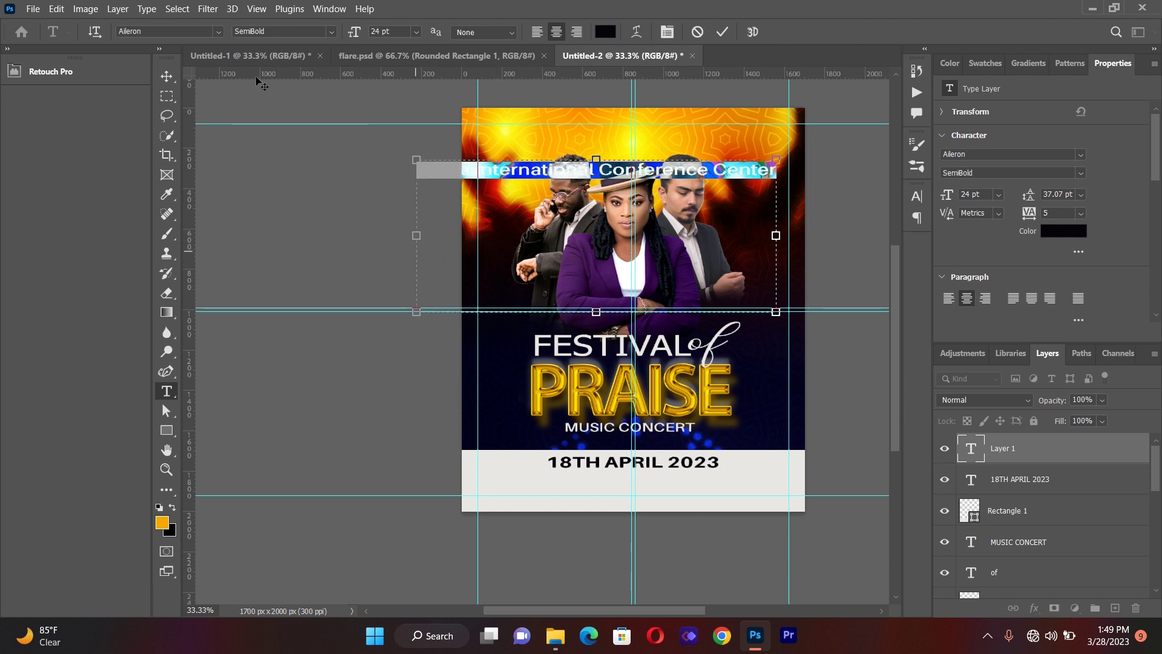
- Scale the Accra International Conference Center text to about 69% and move it onto the off-white band beneath the date
{"action": "left_click", "coordinate": [163, 69]}
{"action": "left_click_drag", "start_coordinate": [416, 160], "coordinate": [528, 202]}
{"action": "left_click_drag", "start_coordinate": [587, 267], "coordinate": [581, 488]}
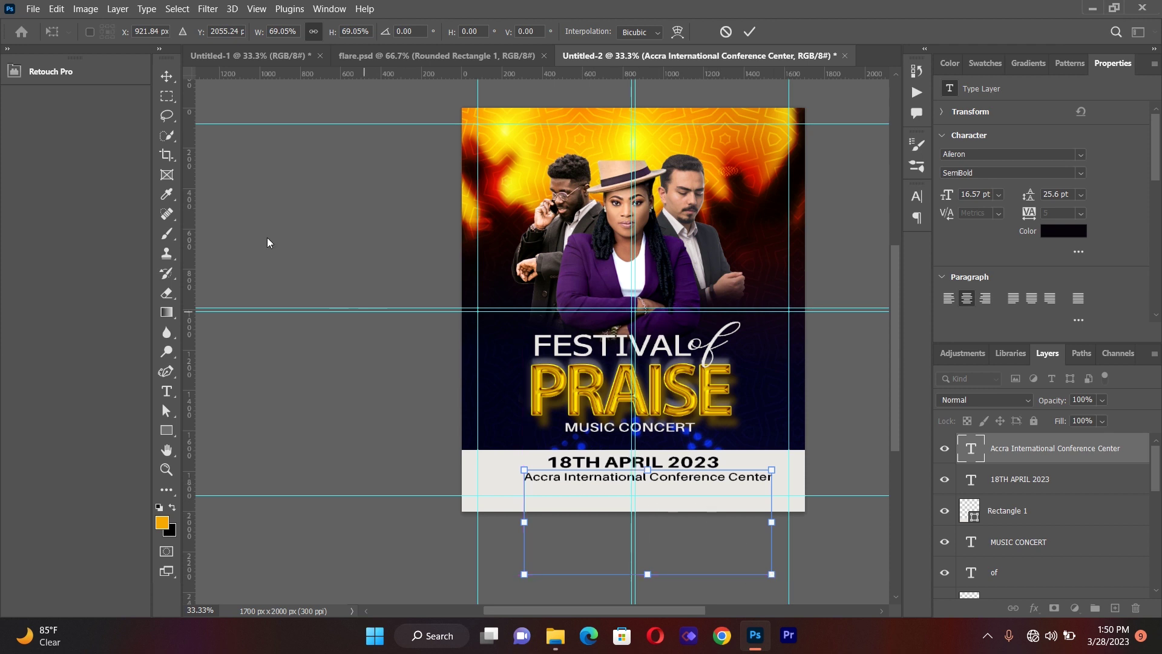
{"action": "left_click", "coordinate": [166, 76]}
{"action": "left_click", "coordinate": [294, 247]}
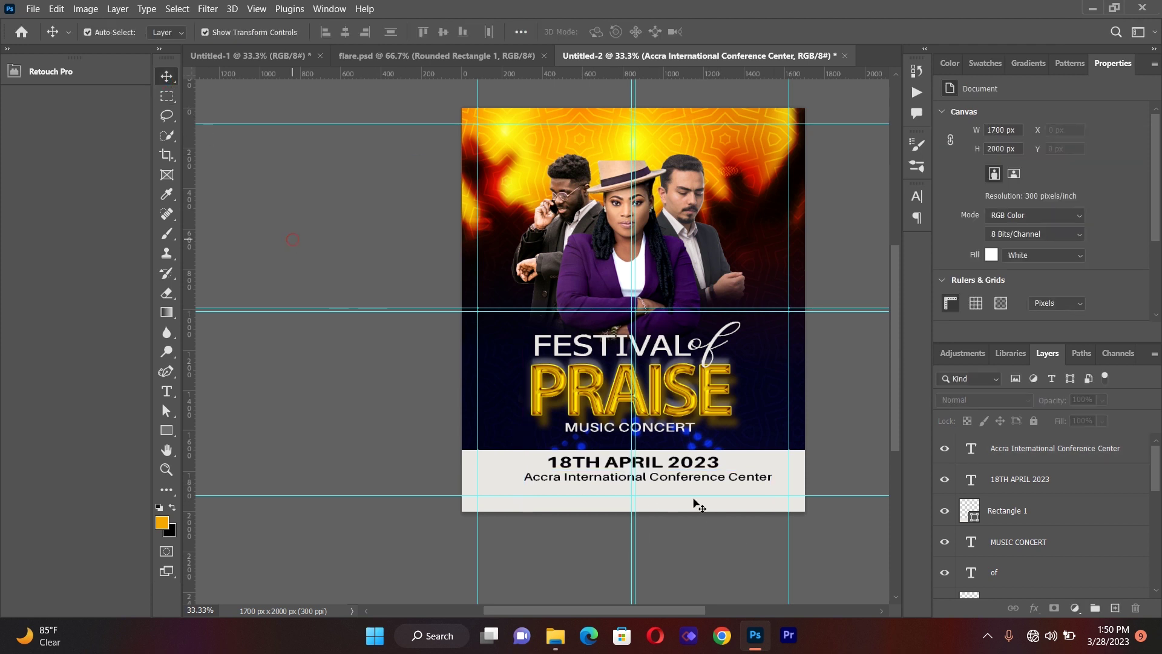
- Shrink the venue text to about 95% and fine-tune its position so it sits centrally just below 18TH APRIL 2023
{"action": "left_click", "coordinate": [742, 482]}
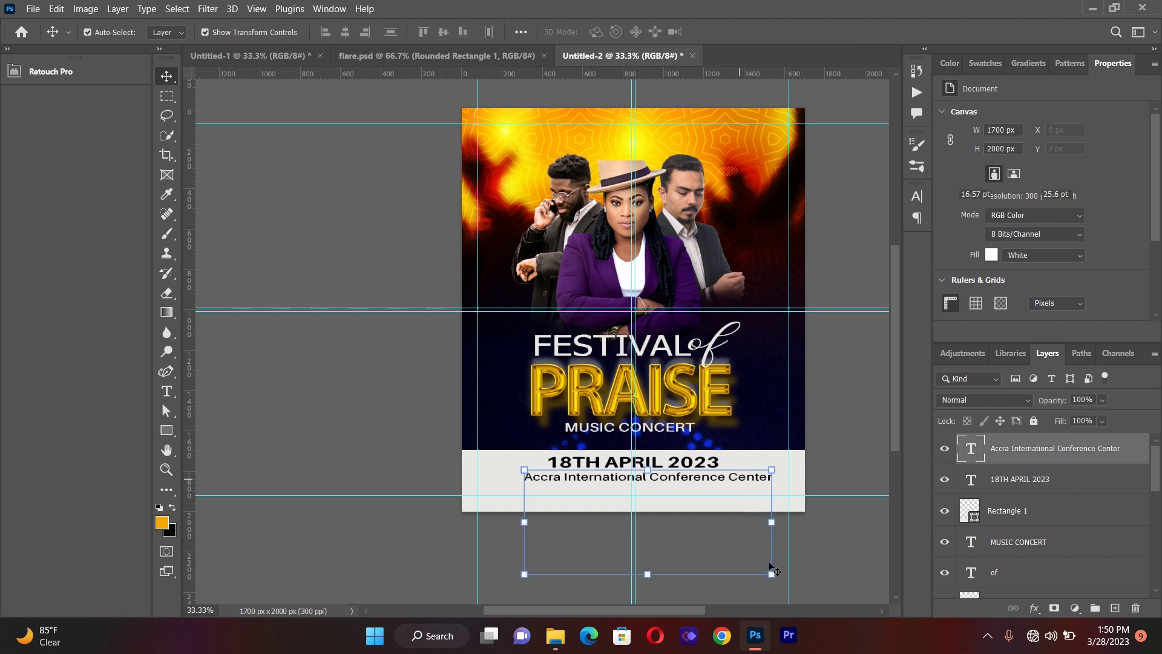
{"action": "left_click_drag", "start_coordinate": [771, 572], "coordinate": [759, 568]}
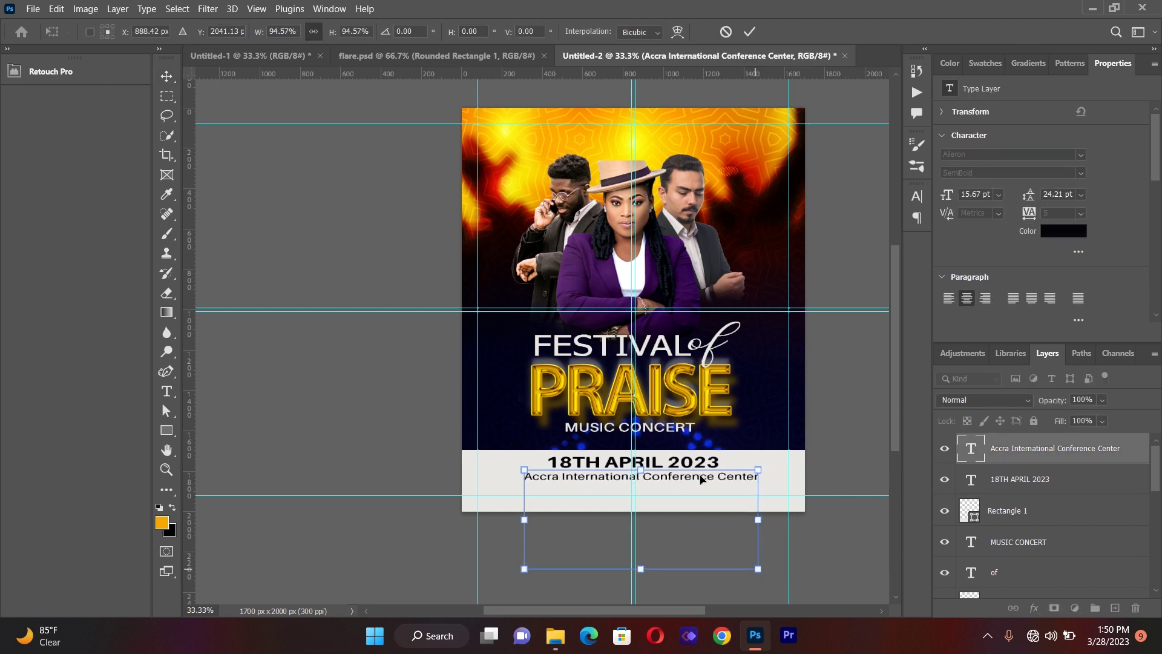
{"action": "left_click_drag", "start_coordinate": [700, 482], "coordinate": [707, 480]}
{"action": "key", "text": "Left"}
{"action": "key", "text": "Left"}
{"action": "key", "text": "Left"}
{"action": "key", "text": "Left"}
{"action": "key", "text": "Left"}
{"action": "key", "text": "Left"}
{"action": "key", "text": "Left"}
{"action": "key", "text": "Left"}
{"action": "key", "text": "Left"}
{"action": "key", "text": "Left"}
{"action": "key", "text": "Left"}
{"action": "key", "text": "Left"}
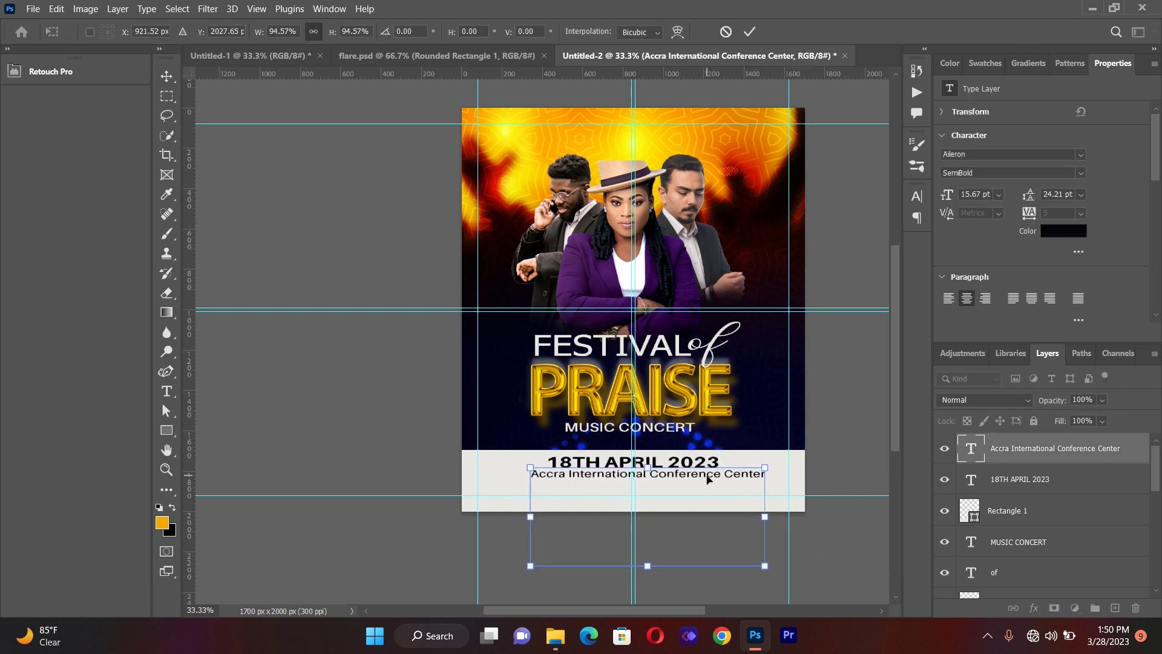
{"action": "key", "text": "Left"}
{"action": "key", "text": "Left"}
{"action": "key", "text": "Left"}
{"action": "key", "text": "Left"}
{"action": "key", "text": "Left"}
{"action": "key", "text": "Left"}
{"action": "key", "text": "Left"}
{"action": "key", "text": "Left"}
{"action": "key", "text": "Left"}
{"action": "key", "text": "Left"}
{"action": "key", "text": "Left"}
{"action": "key", "text": "Left"}
{"action": "key", "text": "Left"}
{"action": "key", "text": "Left"}
{"action": "key", "text": "Left"}
{"action": "key", "text": "Left"}
{"action": "key", "text": "Left"}
{"action": "key", "text": "Left"}
{"action": "key", "text": "Left"}
{"action": "key", "text": "Left"}
{"action": "key", "text": "Down"}
{"action": "key", "text": "Down"}
{"action": "key", "text": "Down"}
{"action": "key", "text": "Down"}
{"action": "key", "text": "Down"}
{"action": "key", "text": "Down"}
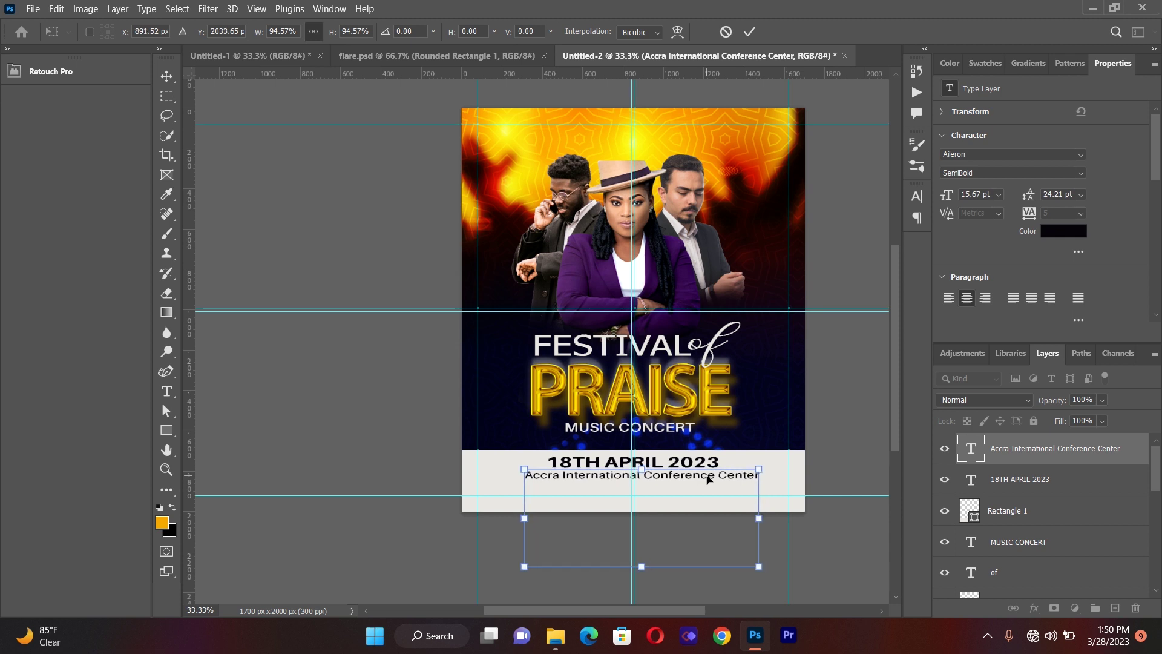
{"action": "key", "text": "Right"}
{"action": "key", "text": "Right"}
{"action": "key", "text": "Right"}
{"action": "key", "text": "Right"}
{"action": "key", "text": "Right"}
{"action": "key", "text": "Right"}
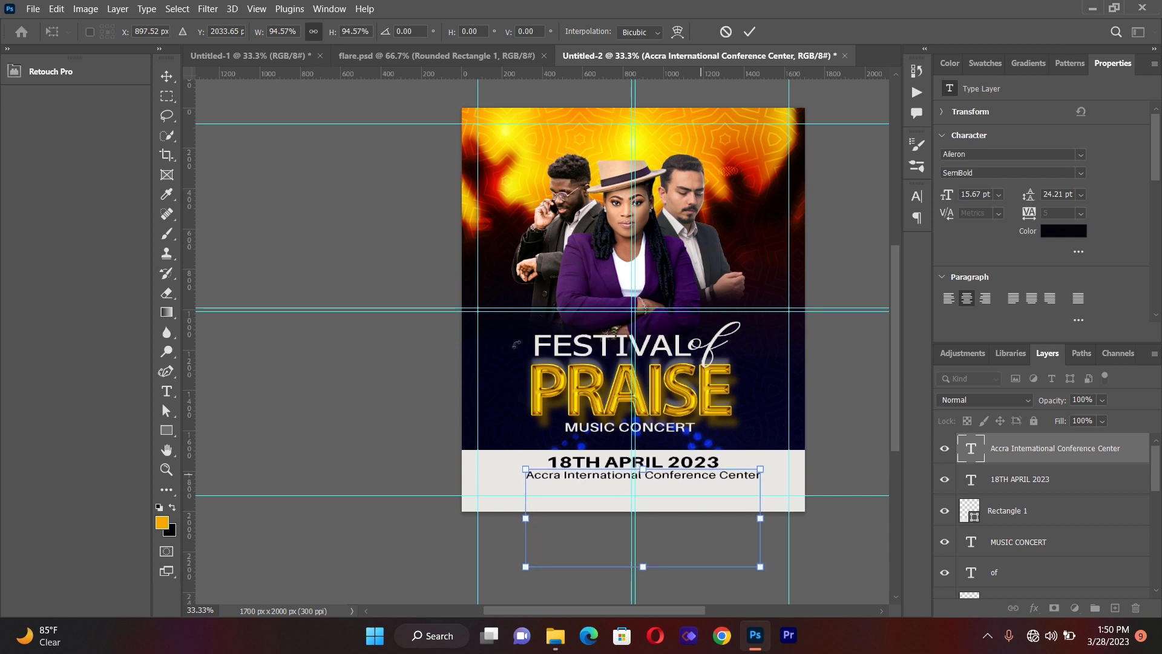
{"action": "key", "text": "Return"}
{"action": "left_click", "coordinate": [376, 189]}
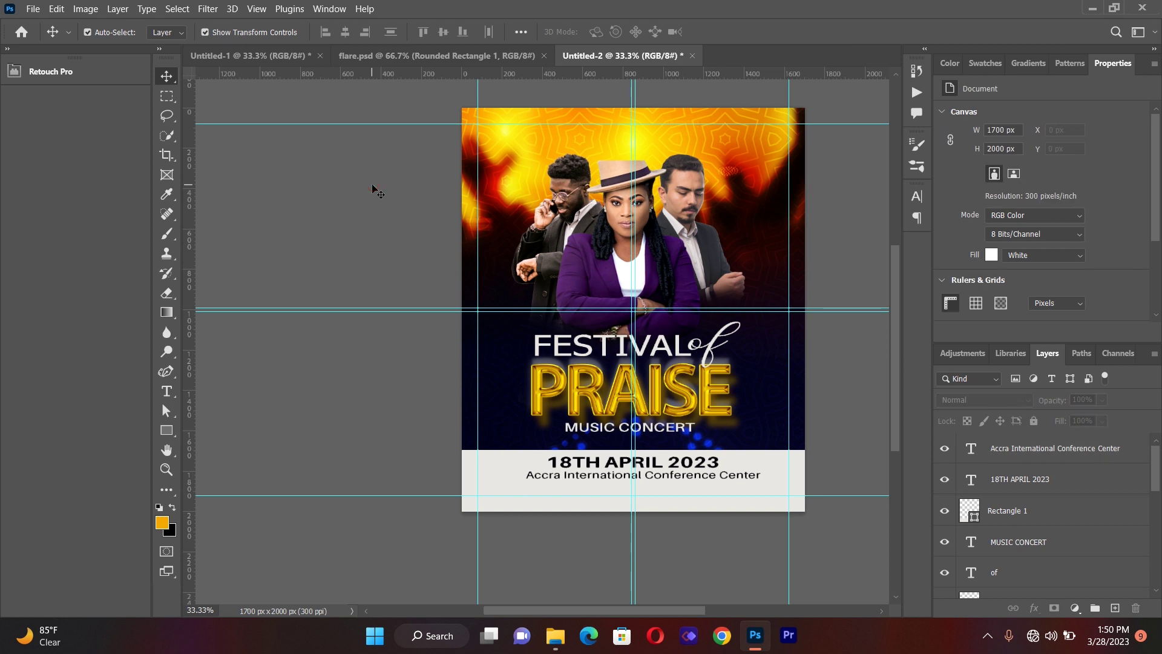
- Add a separate text box over the artists reading 8PM
{"action": "left_click", "coordinate": [167, 430]}
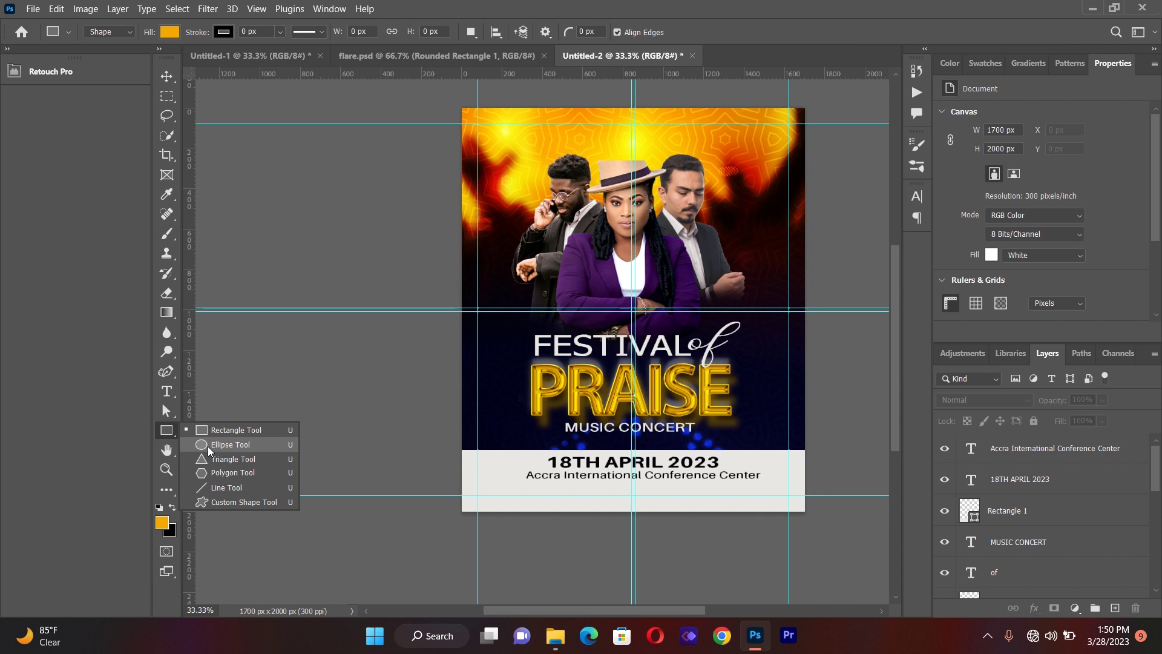
{"action": "left_click", "coordinate": [167, 392]}
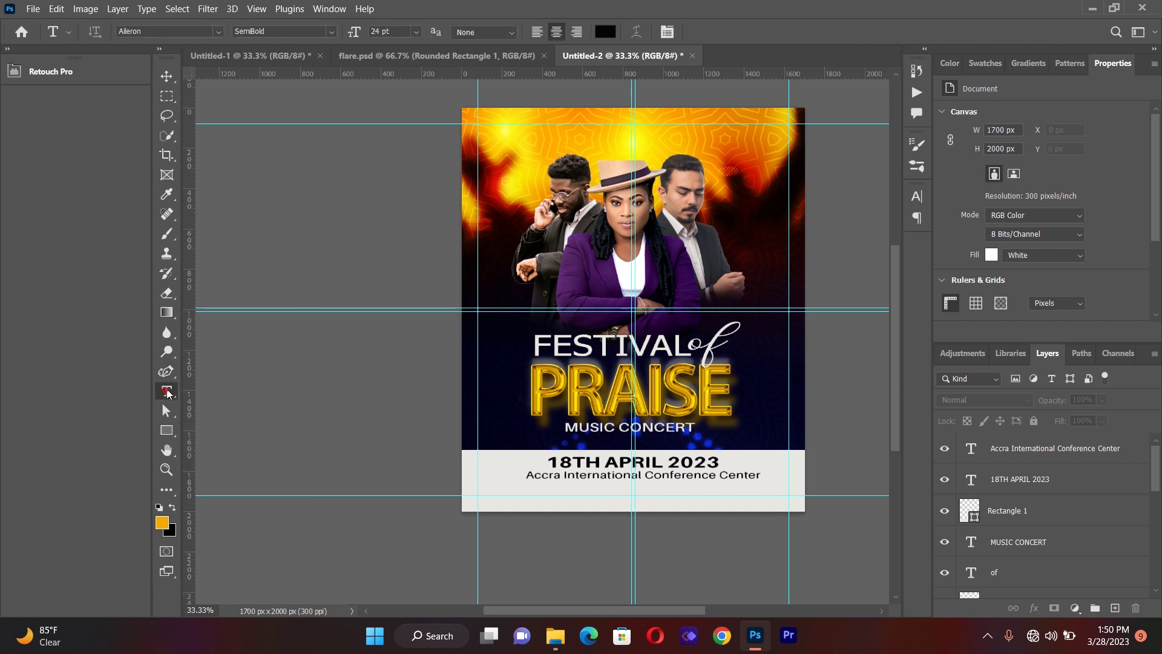
{"action": "left_click_drag", "start_coordinate": [524, 152], "coordinate": [719, 279]}
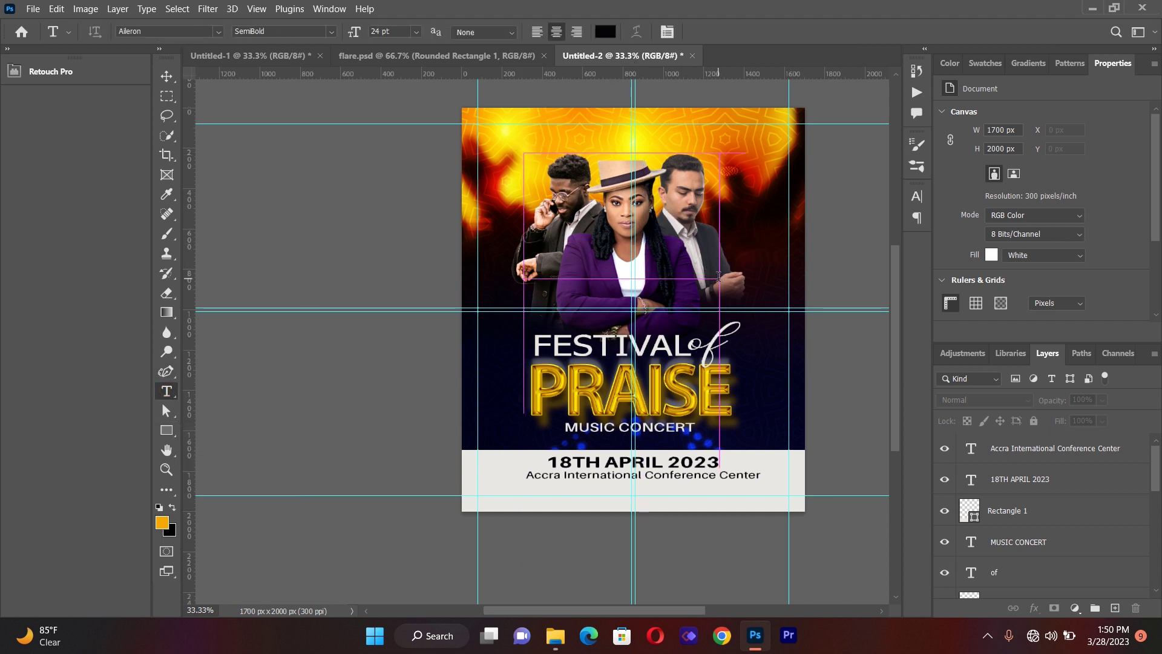
{"action": "key", "text": "BackSpace"}
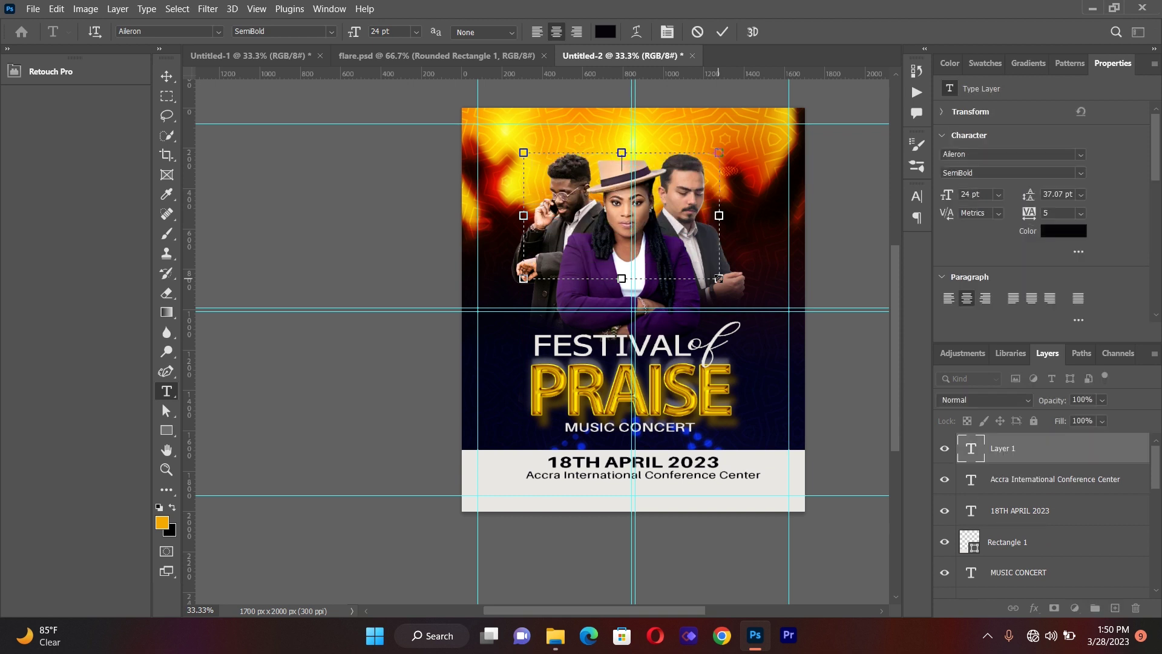
{"action": "type", "text": "8pm"}
{"action": "key", "text": "BackSpace"}
{"action": "key", "text": "BackSpace"}
{"action": "key", "text": "BackSpace"}
{"action": "type", "text": "PM"}
{"action": "type", "text": "8"}
- Set the 8PM text to the Heavy style and move it to the flyer's upper-right corner area
{"action": "key", "text": "ctrl+a"}
{"action": "left_click", "coordinate": [332, 32]}
{"action": "left_click", "coordinate": [317, 121]}
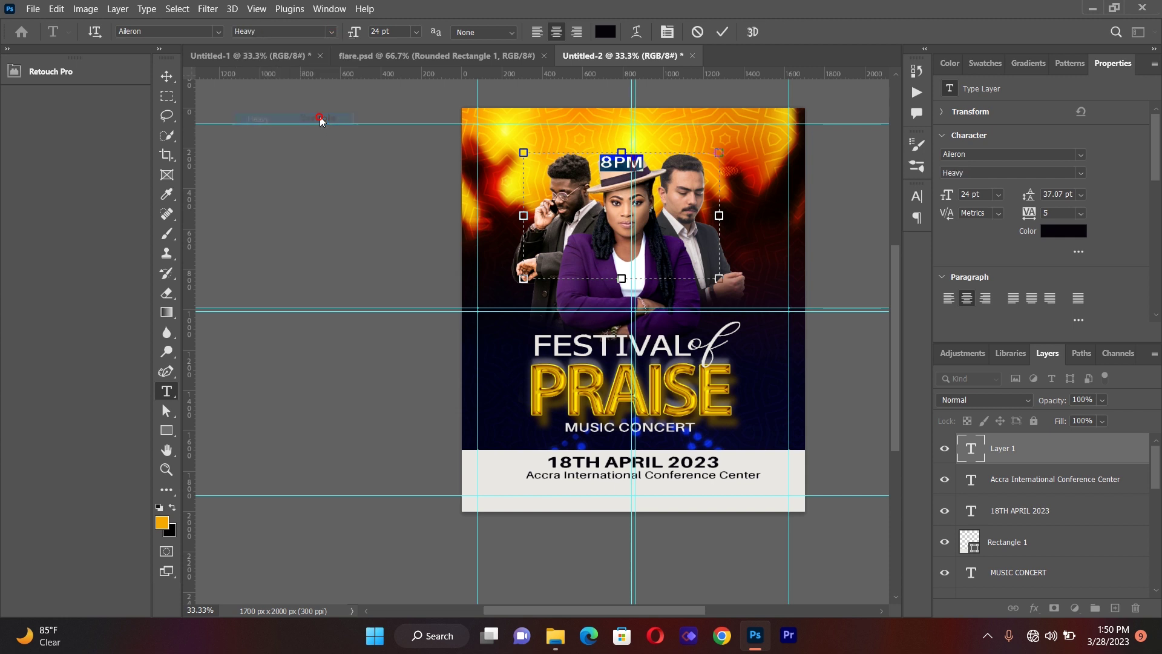
{"action": "left_click", "coordinate": [167, 76]}
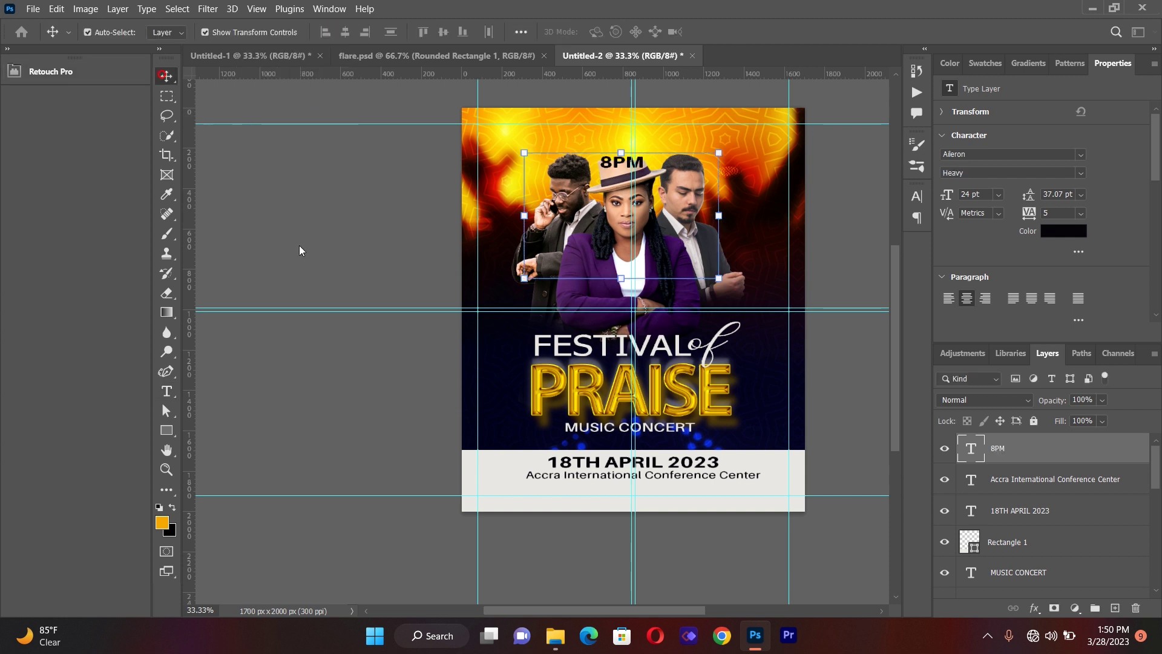
{"action": "left_click_drag", "start_coordinate": [623, 167], "coordinate": [737, 138]}
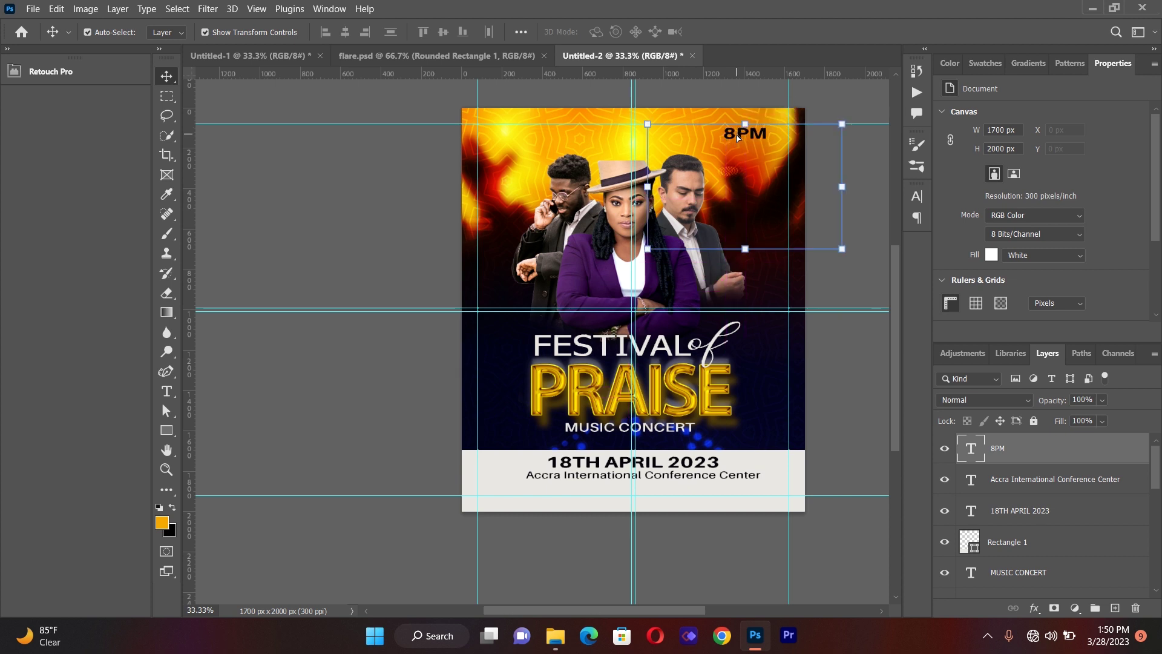
{"action": "left_click", "coordinate": [376, 246]}
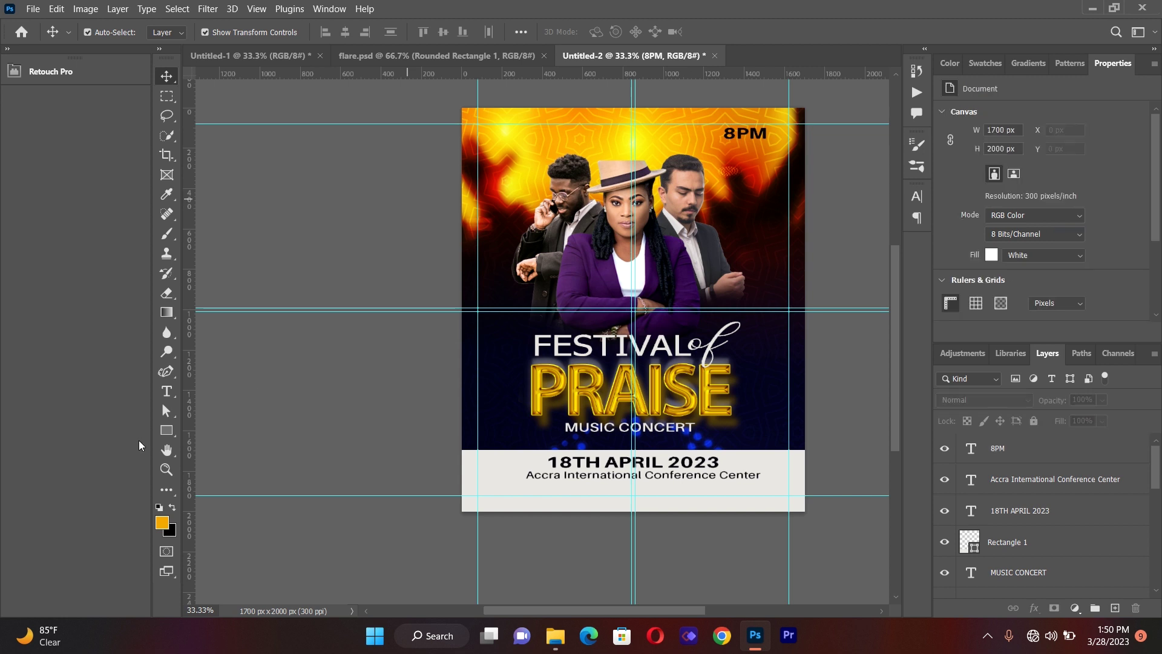
- Add another text box over the artists reading SHARP and set it to the Thin style
{"action": "left_click", "coordinate": [167, 396]}
{"action": "left_click_drag", "start_coordinate": [512, 199], "coordinate": [745, 315]}
{"action": "key", "text": "BackSpace"}
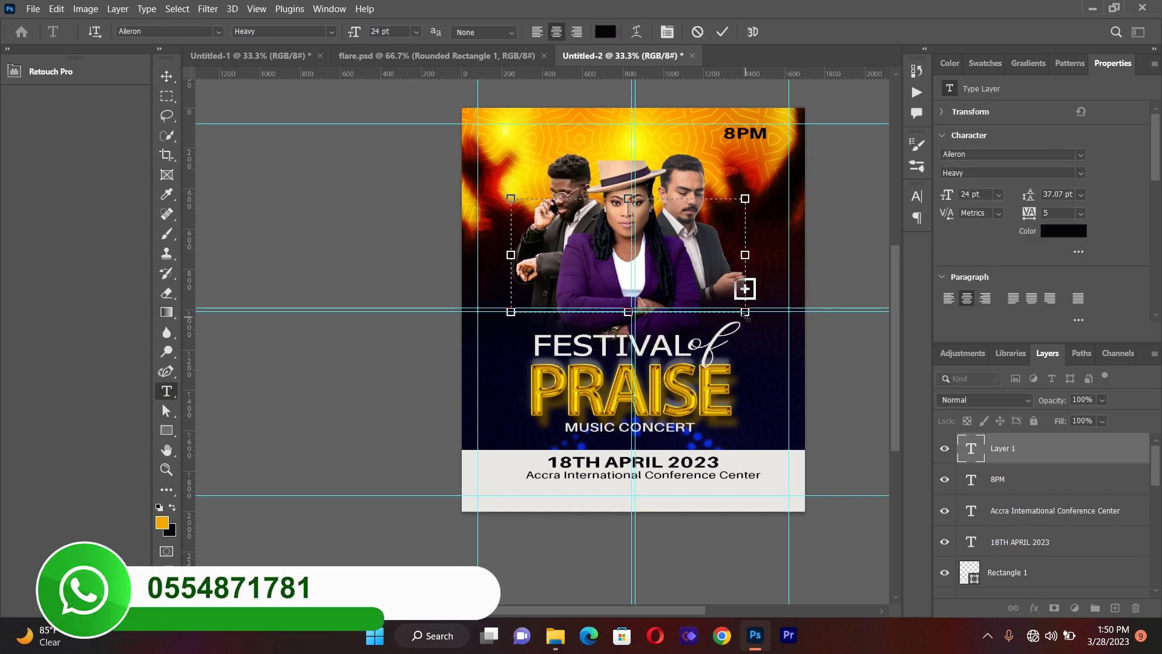
{"action": "type", "text": "SHARP"}
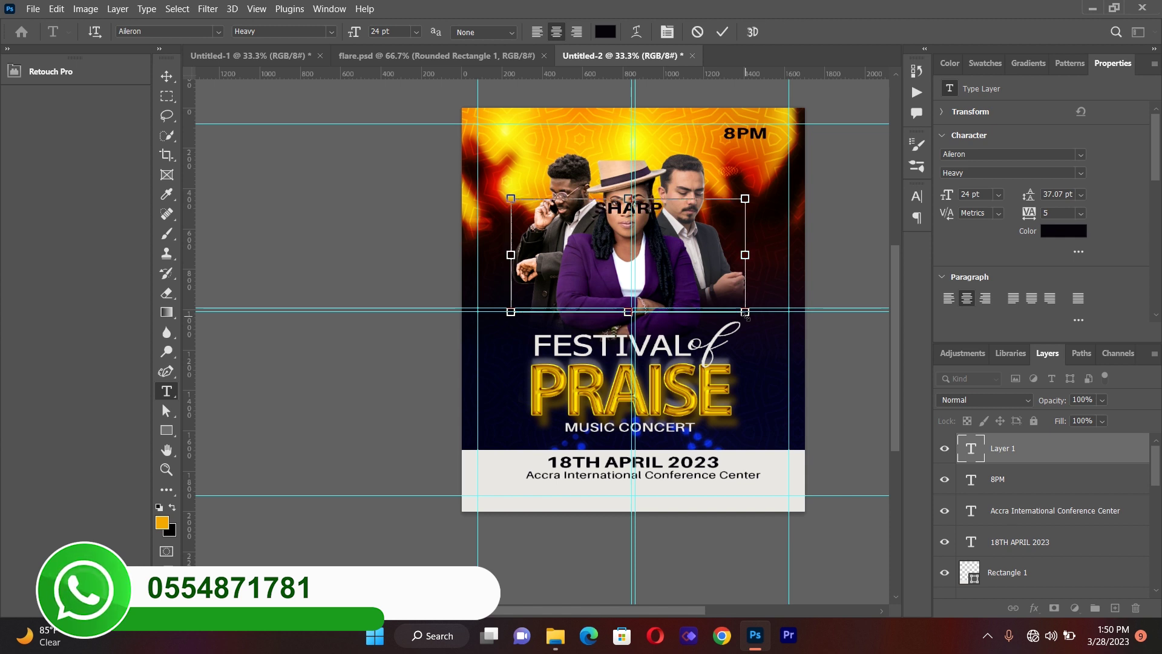
{"action": "key", "text": "ctrl+a"}
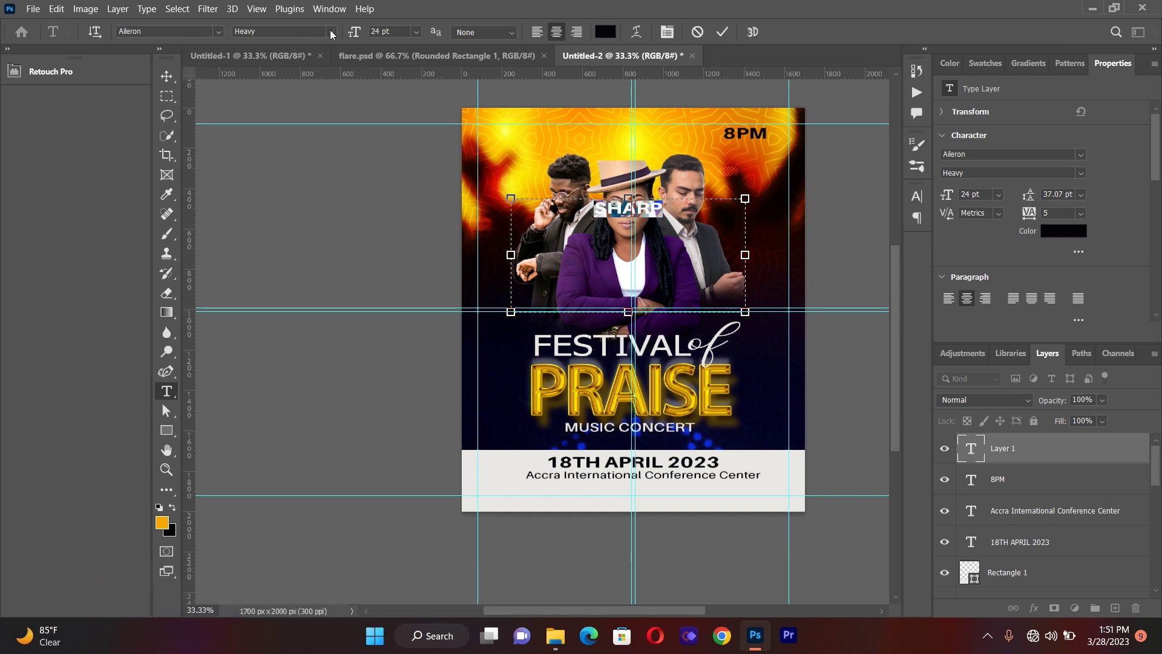
{"action": "left_click", "coordinate": [332, 33]}
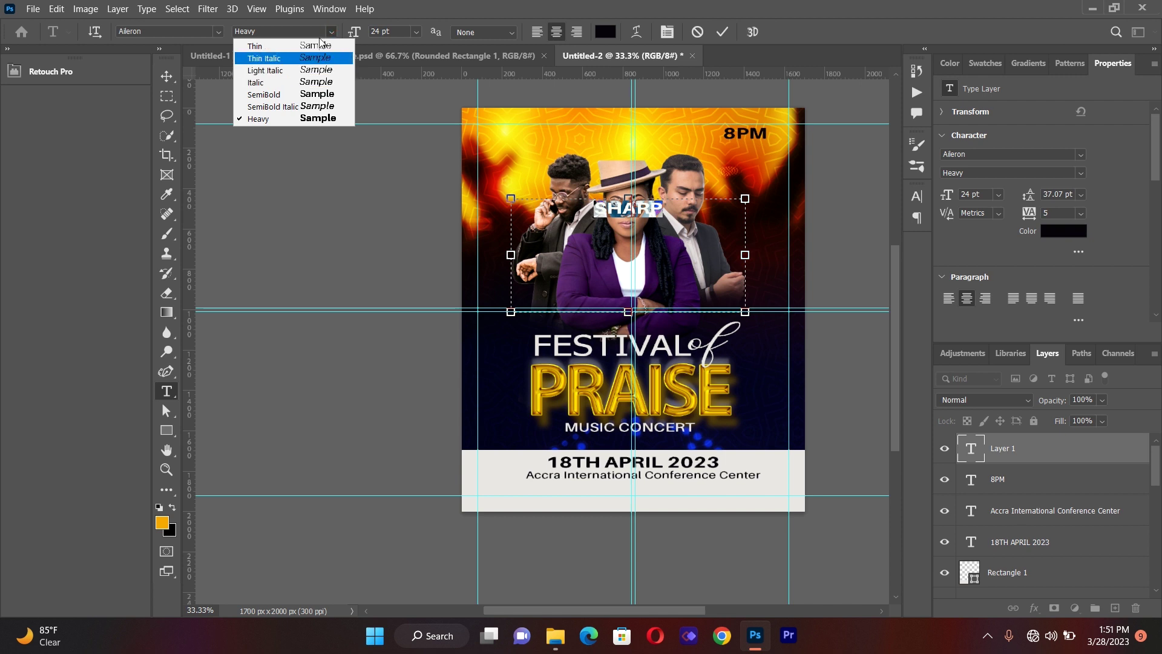
{"action": "left_click", "coordinate": [320, 46]}
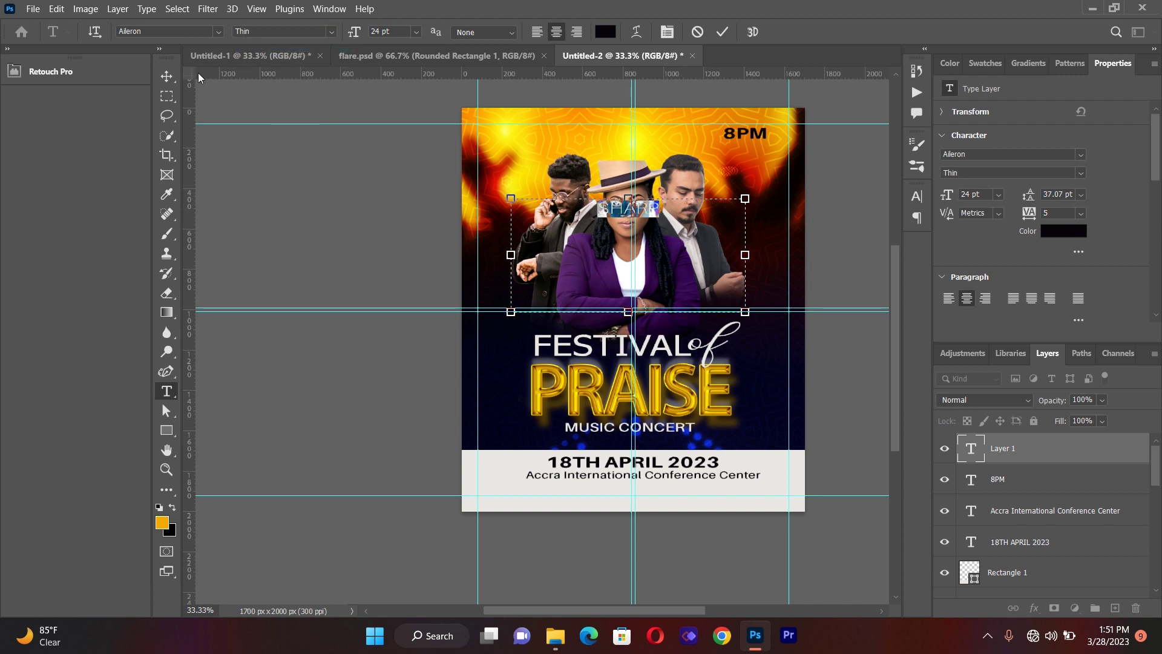
- Scale the SHARP text to about 65% and place it directly beneath 8PM
{"action": "left_click", "coordinate": [166, 76]}
{"action": "left_click_drag", "start_coordinate": [745, 313], "coordinate": [663, 271]}
{"action": "left_click_drag", "start_coordinate": [598, 205], "coordinate": [756, 146]}
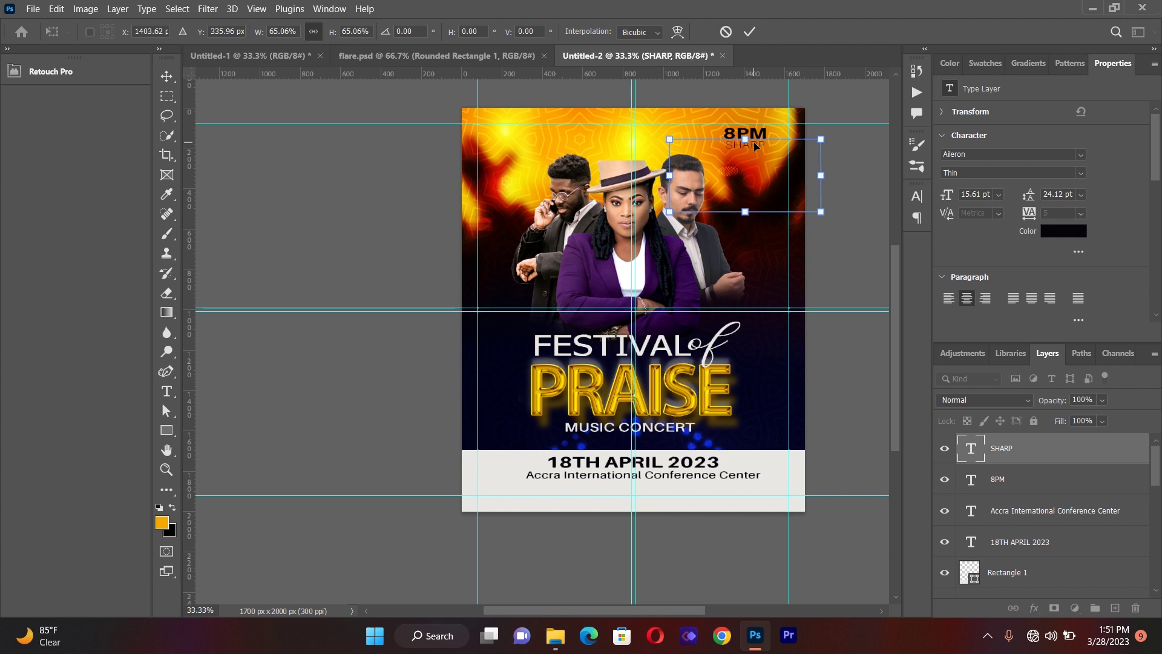
{"action": "left_click", "coordinate": [169, 79]}
{"action": "left_click", "coordinate": [298, 302]}
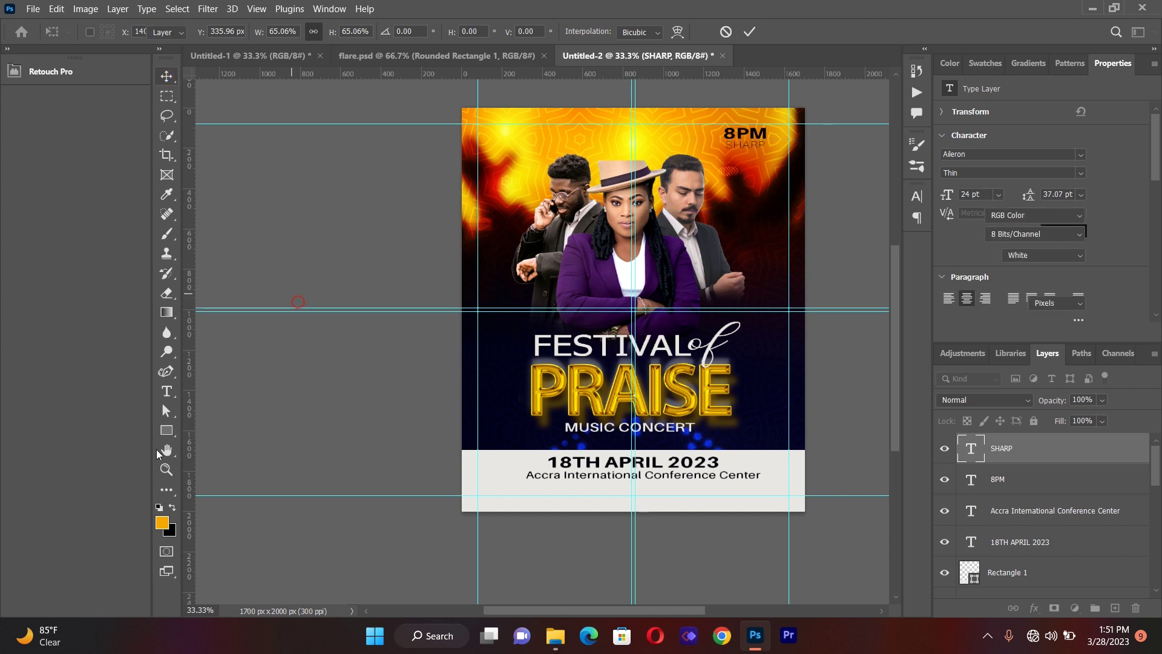
- Draw an ellipse about 273 by 250 px over the 8PM SHARP text and fill it with the recently used off-white
{"action": "left_click", "coordinate": [162, 434]}
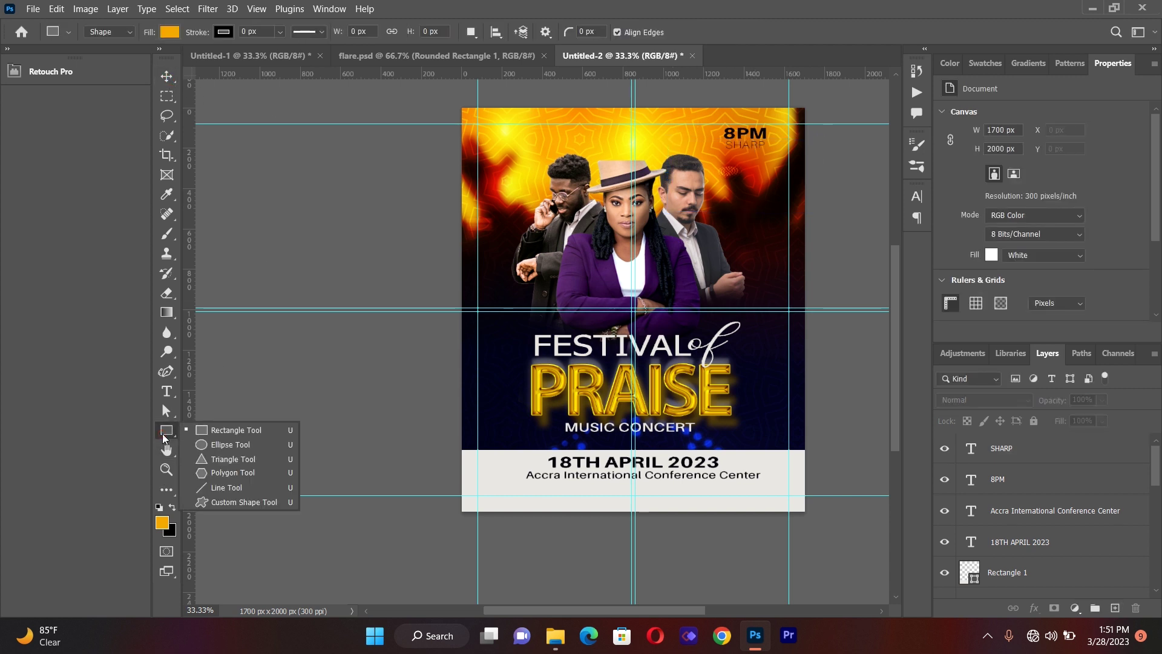
{"action": "left_click", "coordinate": [230, 444]}
{"action": "left_click_drag", "start_coordinate": [713, 113], "coordinate": [767, 161]}
{"action": "left_click", "coordinate": [989, 223]}
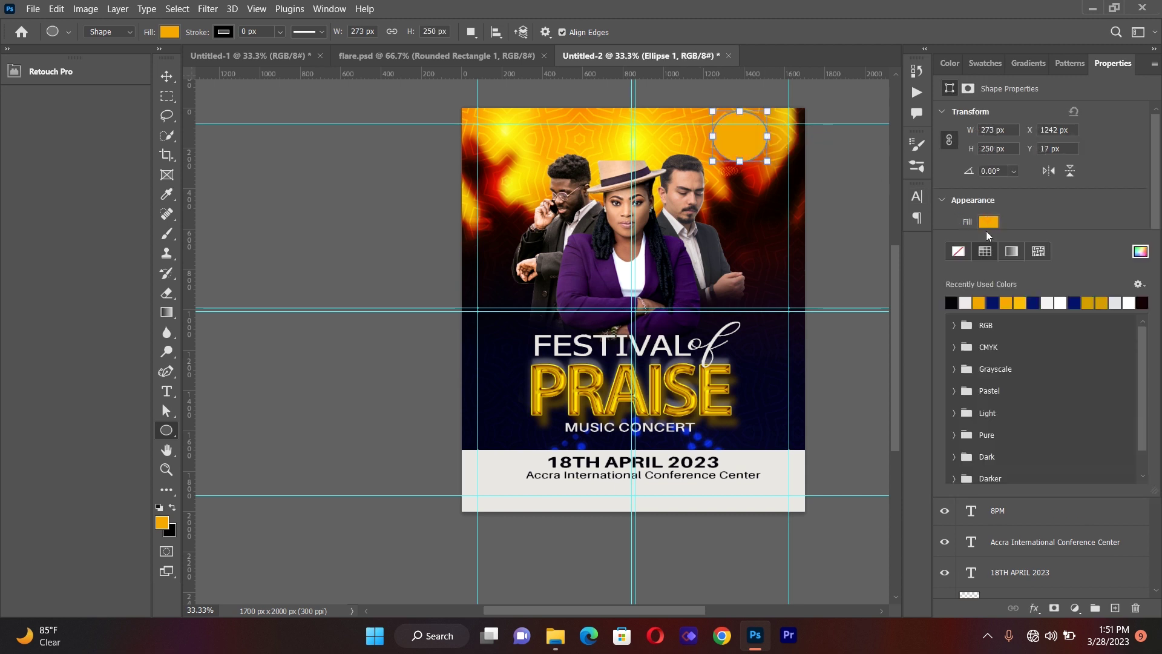
{"action": "left_click", "coordinate": [967, 300]}
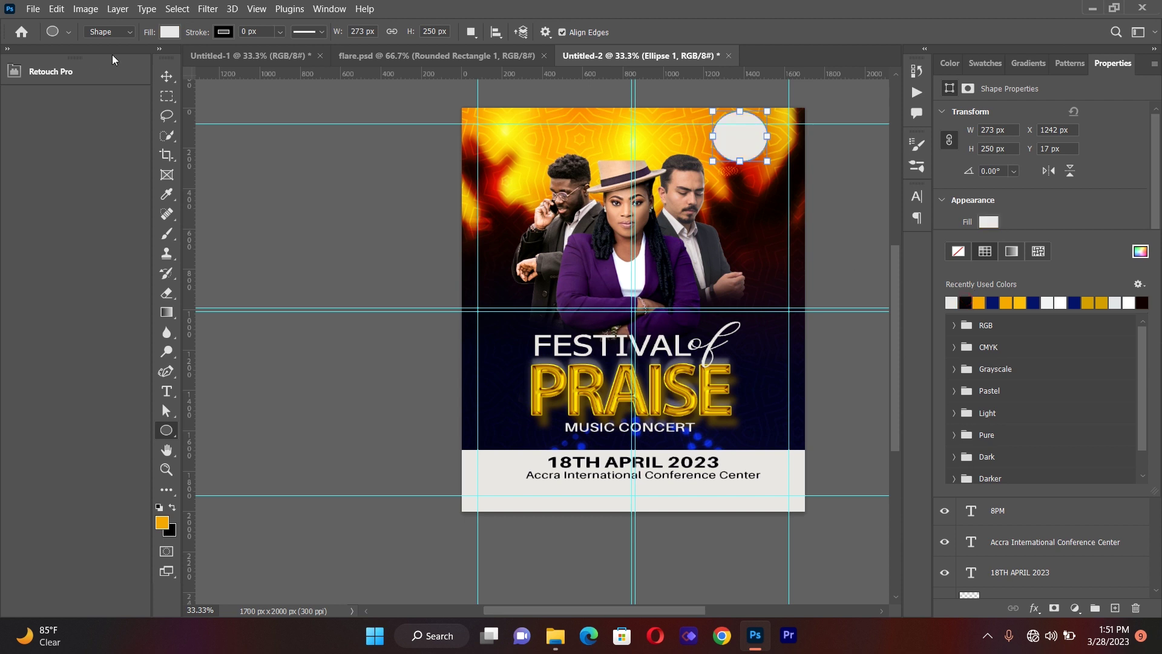
- Shift the off-white ellipse towards the flyer's right edge and stack its layer beneath the 8PM and SHARP text layers
{"action": "left_click", "coordinate": [167, 75]}
{"action": "left_click", "coordinate": [264, 206]}
{"action": "left_click_drag", "start_coordinate": [738, 151], "coordinate": [749, 149]}
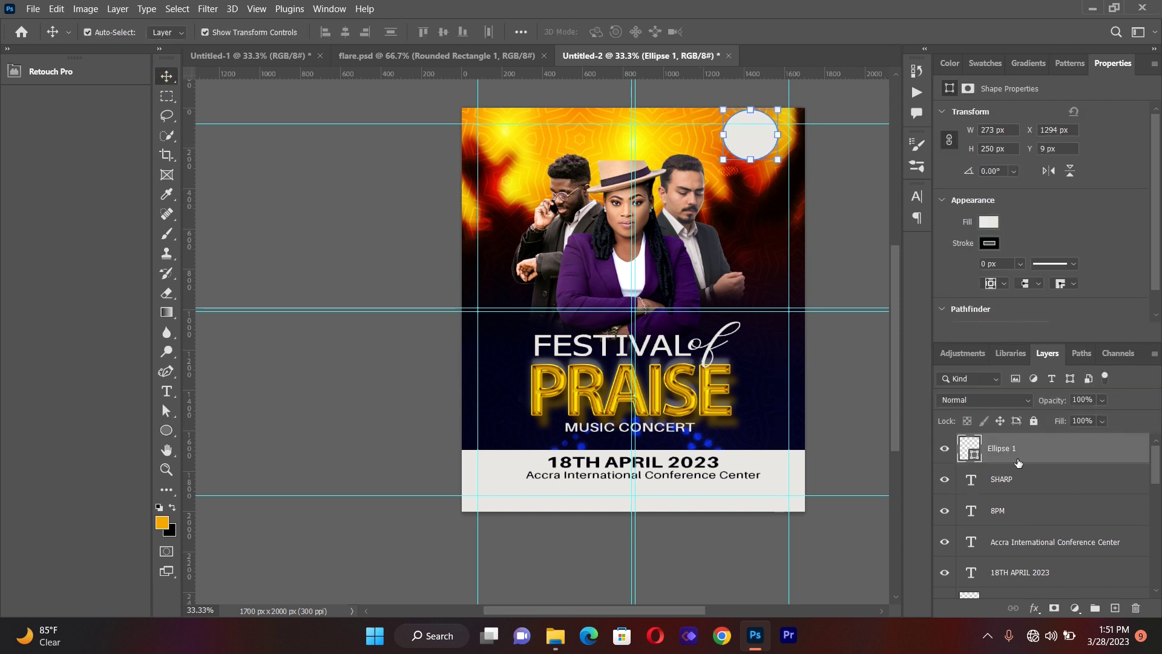
{"action": "left_click_drag", "start_coordinate": [1016, 443], "coordinate": [1014, 515]}
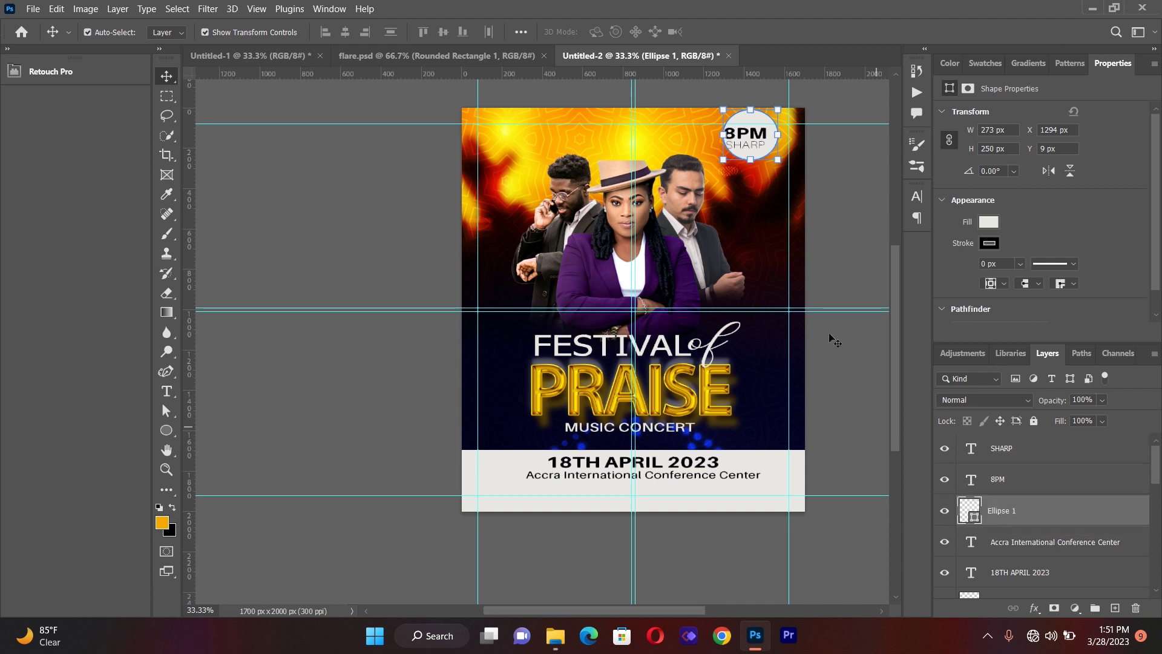
- Nudge the ellipse left to X 1276 px so it is centred behind the 8PM SHARP text
{"action": "key", "text": "Left"}
{"action": "key", "text": "Left"}
{"action": "key", "text": "Left"}
{"action": "key", "text": "Left"}
{"action": "key", "text": "Left"}
{"action": "key", "text": "Left"}
{"action": "key", "text": "Left"}
{"action": "key", "text": "Left"}
{"action": "key", "text": "Left"}
{"action": "key", "text": "Left"}
{"action": "key", "text": "Left"}
{"action": "key", "text": "Left"}
{"action": "key", "text": "Left"}
{"action": "key", "text": "Left"}
{"action": "key", "text": "Left"}
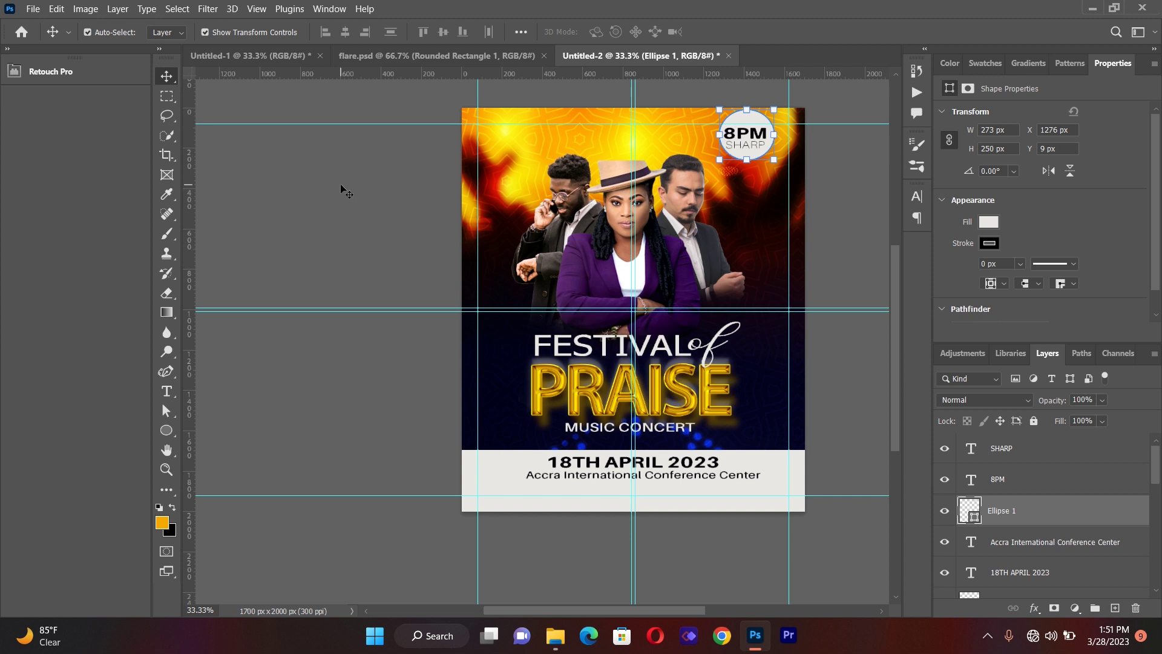
{"action": "left_click", "coordinate": [322, 214]}
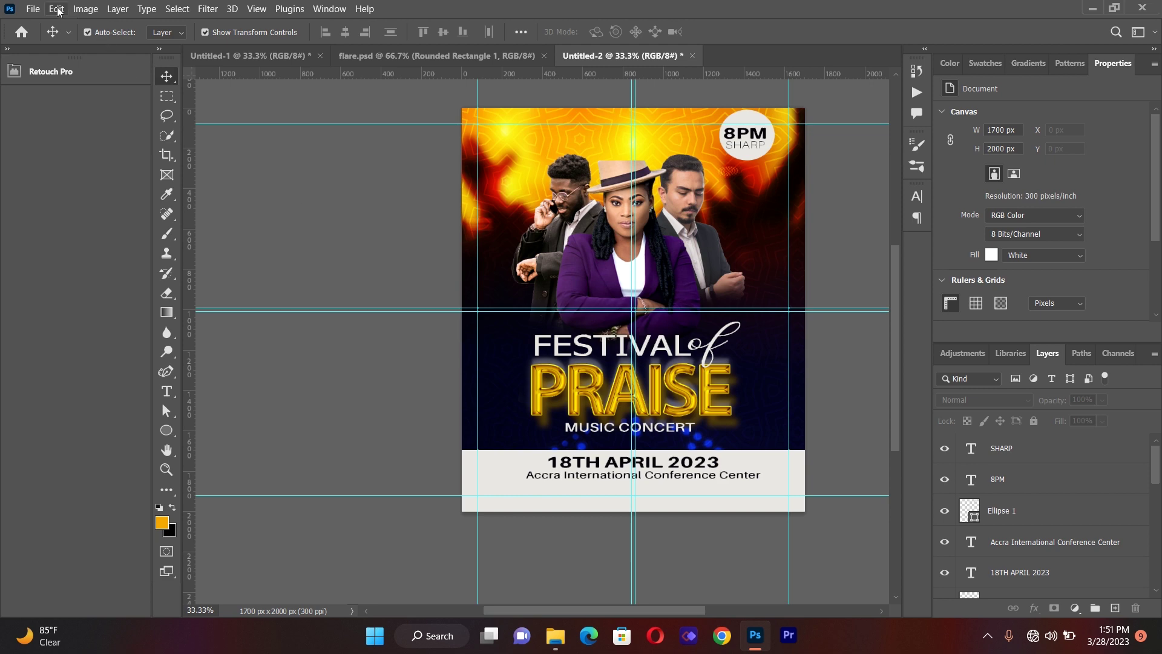
- Place the ADOM TV logo as a linked image, scaled to about 6.24%, in the band beneath the venue line
{"action": "left_click", "coordinate": [34, 9]}
{"action": "left_click", "coordinate": [77, 295]}
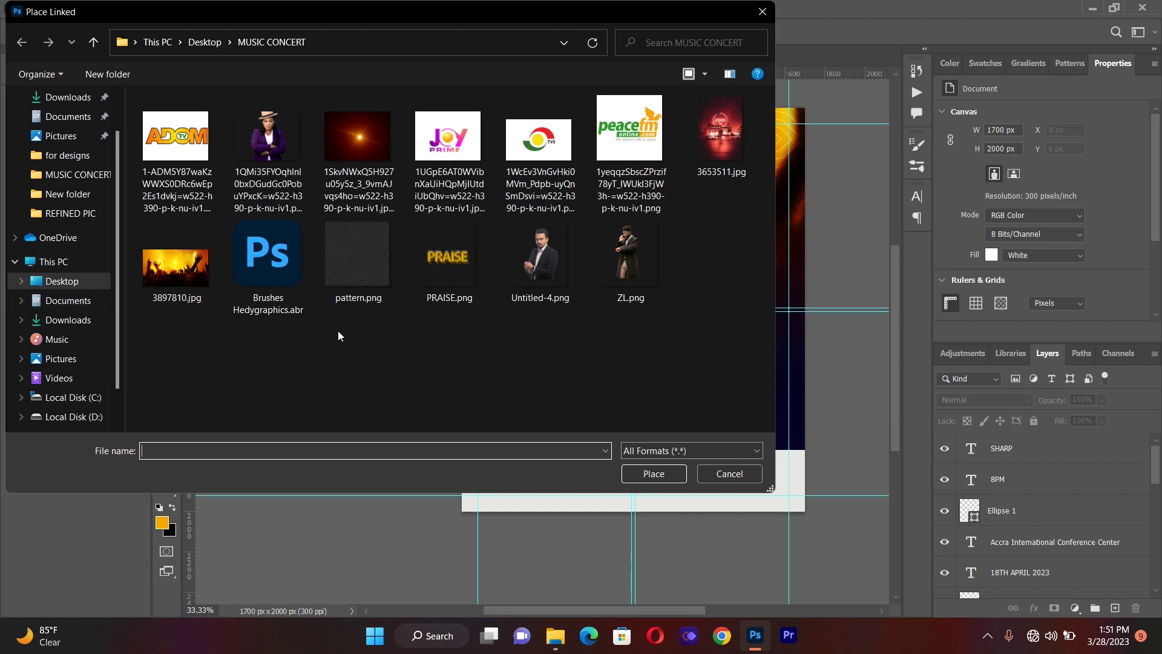
{"action": "double_click", "coordinate": [193, 151]}
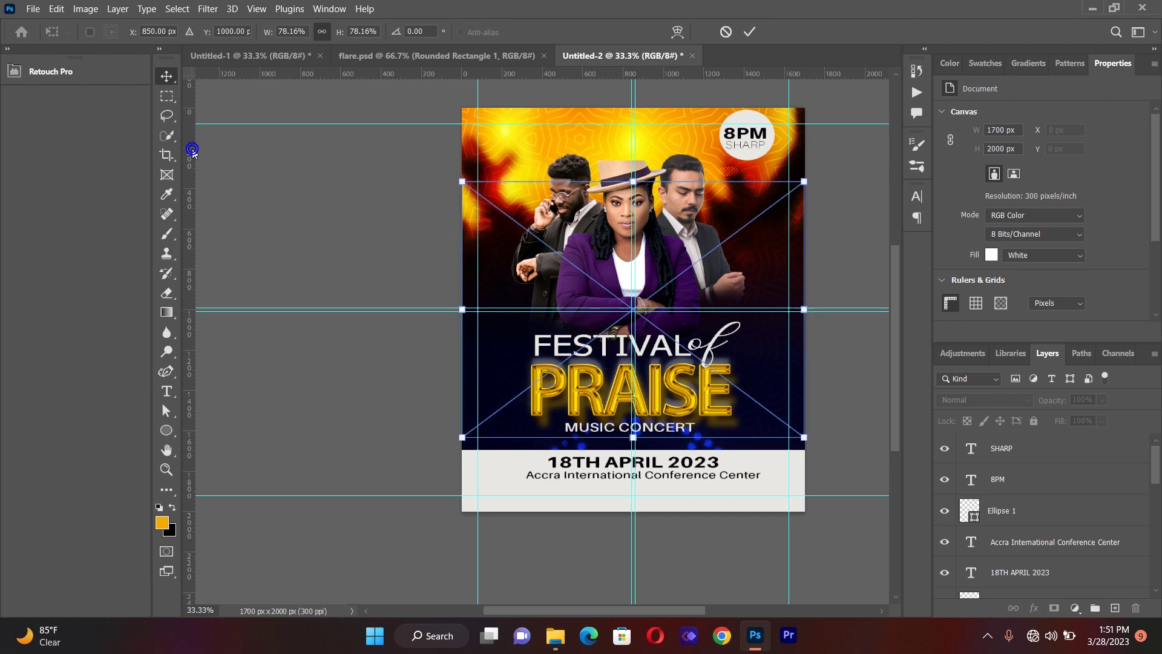
{"action": "left_click_drag", "start_coordinate": [788, 208], "coordinate": [556, 500]}
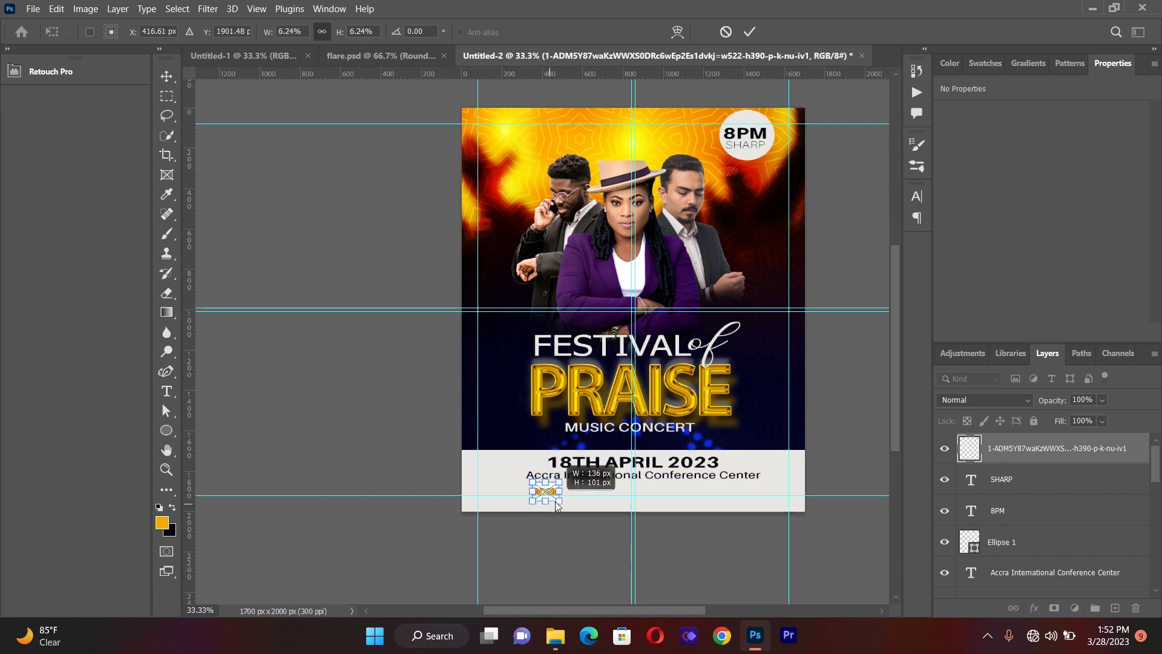
{"action": "left_click", "coordinate": [167, 76]}
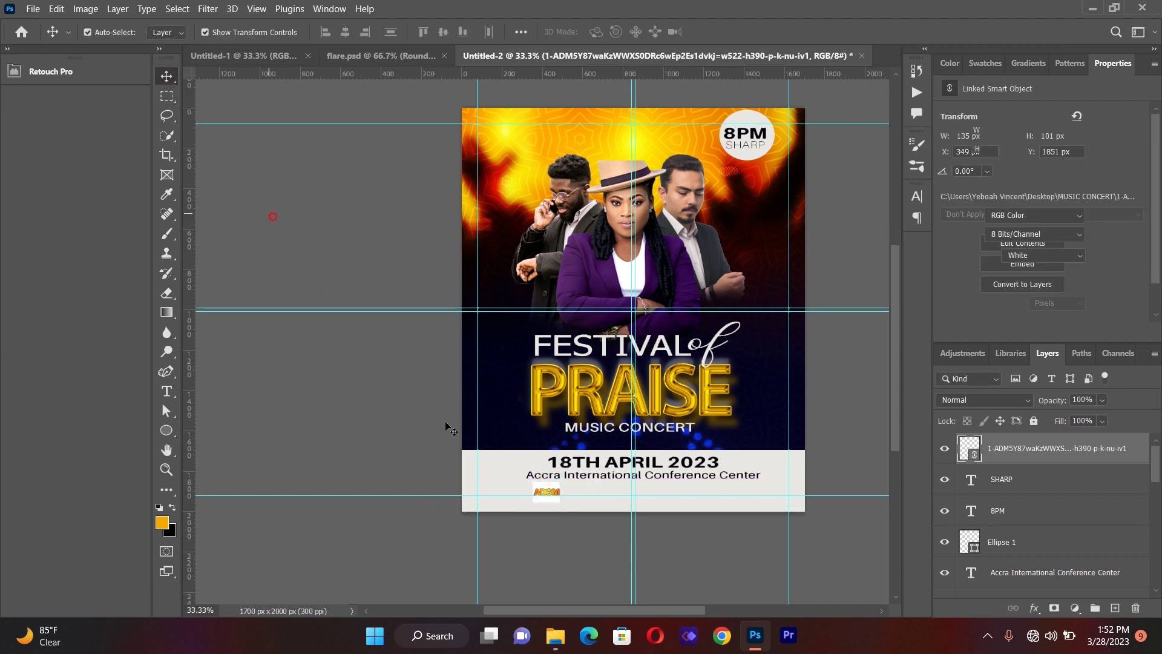
- Reposition the ADOM TV logo slightly to the right in the bottom band, at about X 408 px, Y 1851 px
{"action": "left_click_drag", "start_coordinate": [547, 494], "coordinate": [558, 491]}
{"action": "left_click", "coordinate": [383, 444]}
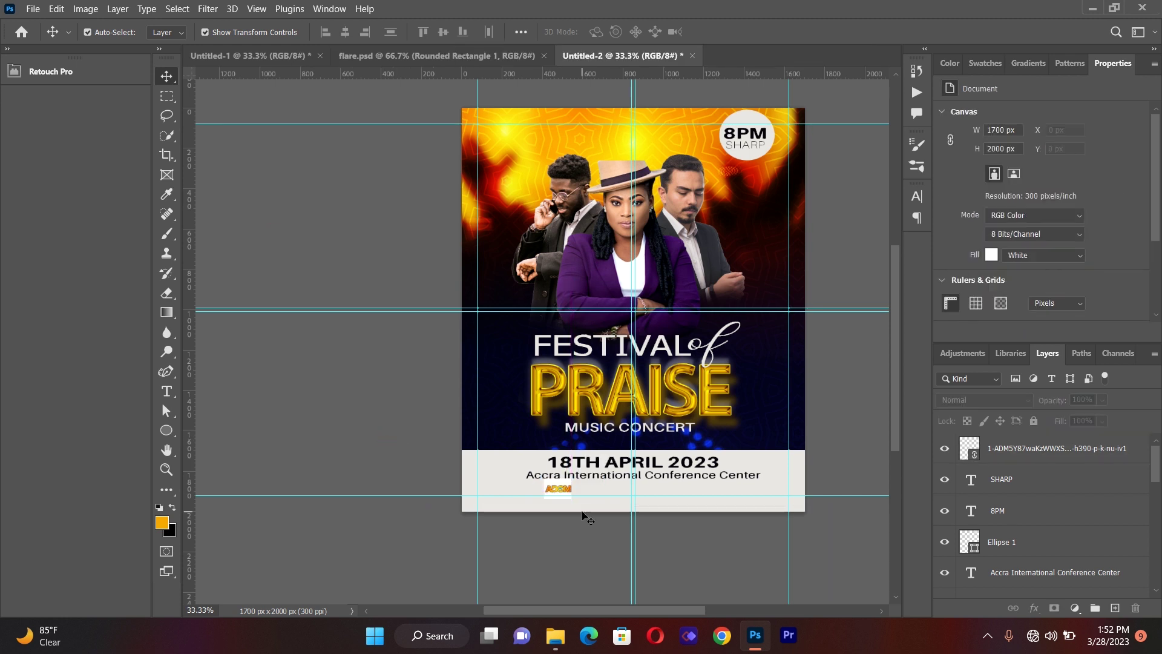
{"action": "left_click_drag", "start_coordinate": [562, 494], "coordinate": [562, 492]}
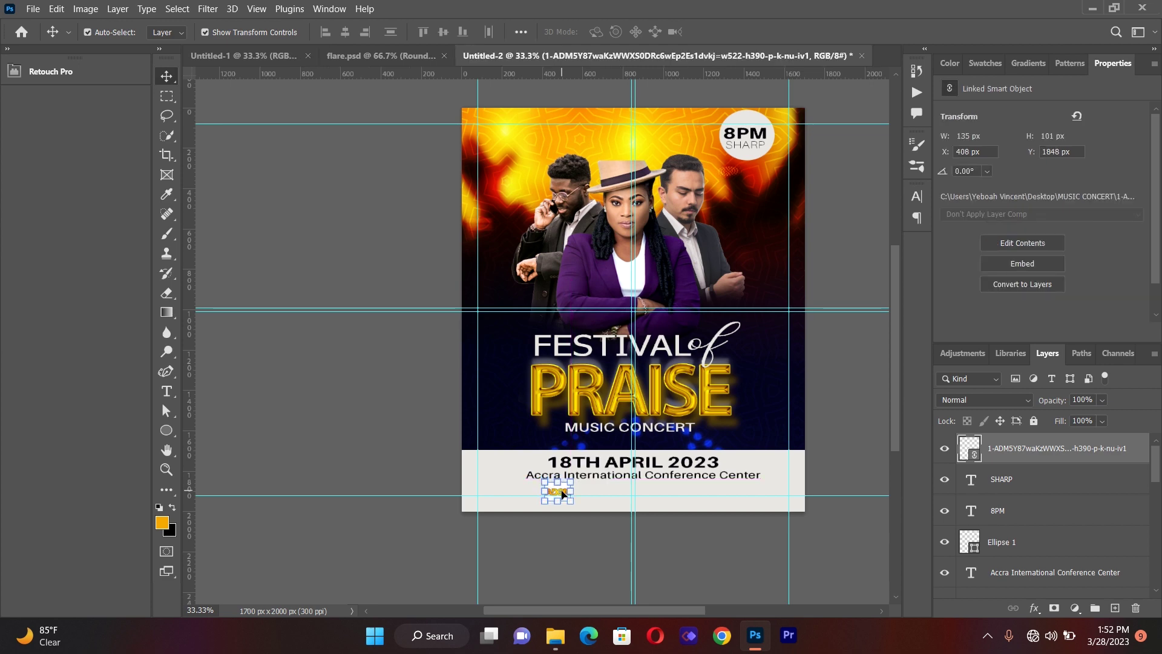
{"action": "left_click", "coordinate": [404, 392]}
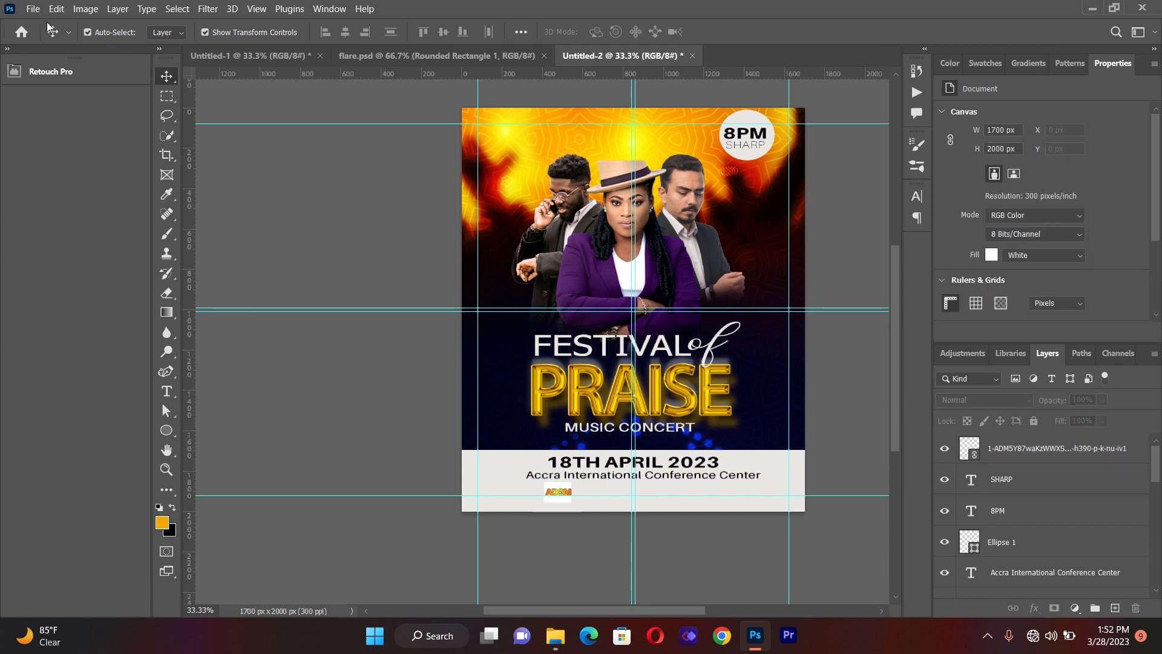
- Place the JOY PRIME logo as a linked image, shrink it to about 115 px wide and set it right beside the ADOM TV logo
{"action": "left_click", "coordinate": [31, 9]}
{"action": "left_click", "coordinate": [84, 297]}
{"action": "double_click", "coordinate": [456, 158]}
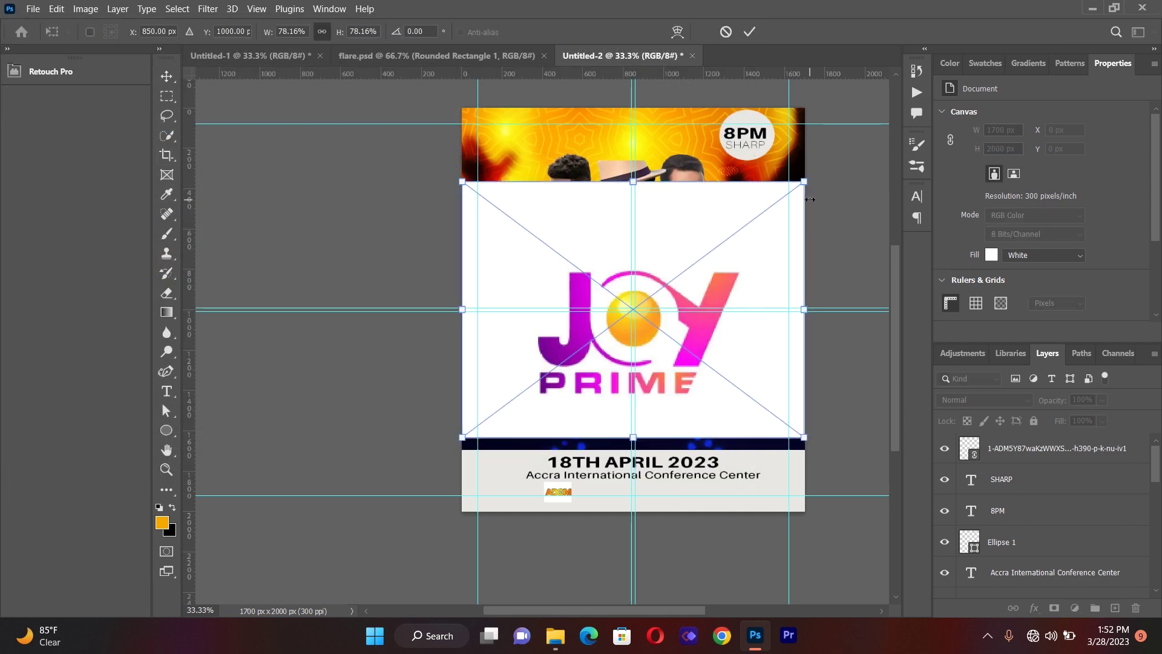
{"action": "left_click_drag", "start_coordinate": [810, 199], "coordinate": [498, 434]}
{"action": "left_click", "coordinate": [236, 167]}
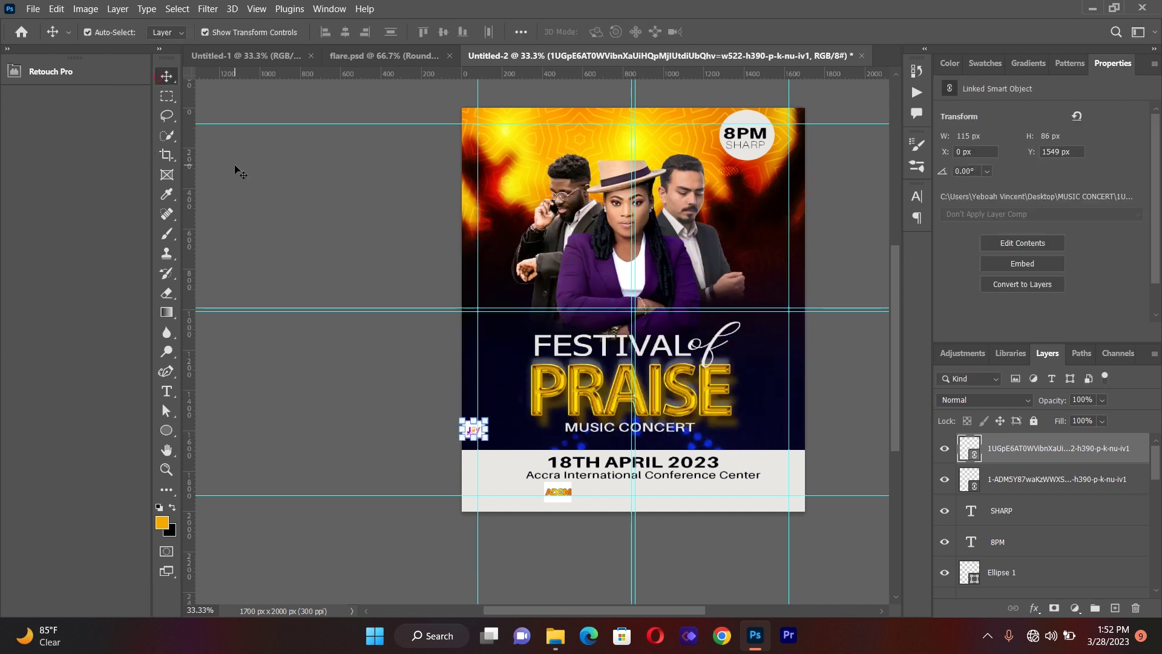
{"action": "left_click_drag", "start_coordinate": [478, 432], "coordinate": [580, 496]}
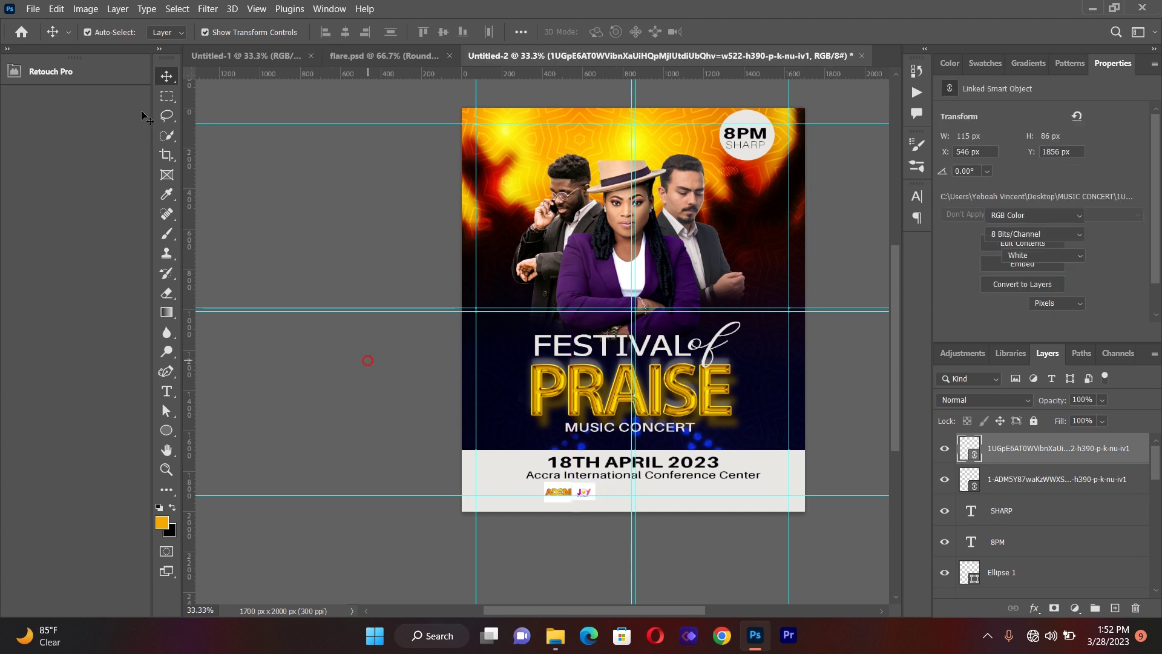
{"action": "left_click", "coordinate": [367, 364]}
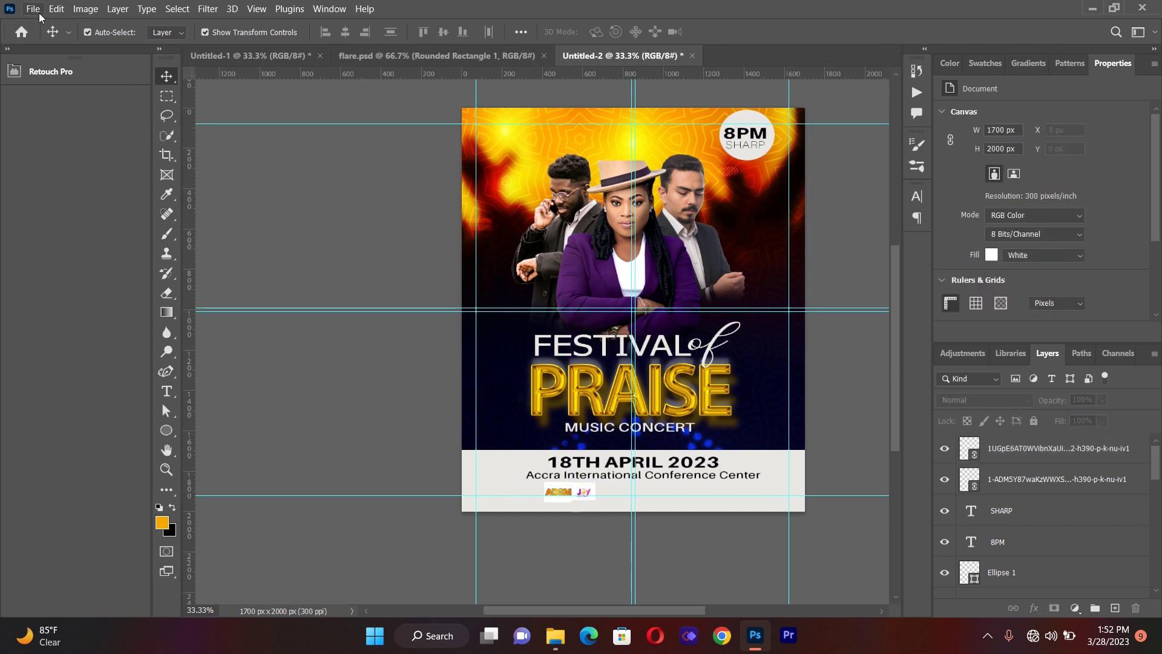
- Place the TV3 logo as a linked image, scale it to about 5.83% and set it right of the JOY PRIME logo
{"action": "left_click", "coordinate": [40, 13]}
{"action": "left_click", "coordinate": [74, 294]}
{"action": "double_click", "coordinate": [527, 129]}
{"action": "left_click_drag", "start_coordinate": [804, 203], "coordinate": [501, 389]}
{"action": "left_click_drag", "start_coordinate": [495, 398], "coordinate": [489, 399]}
{"action": "key", "text": "Return"}
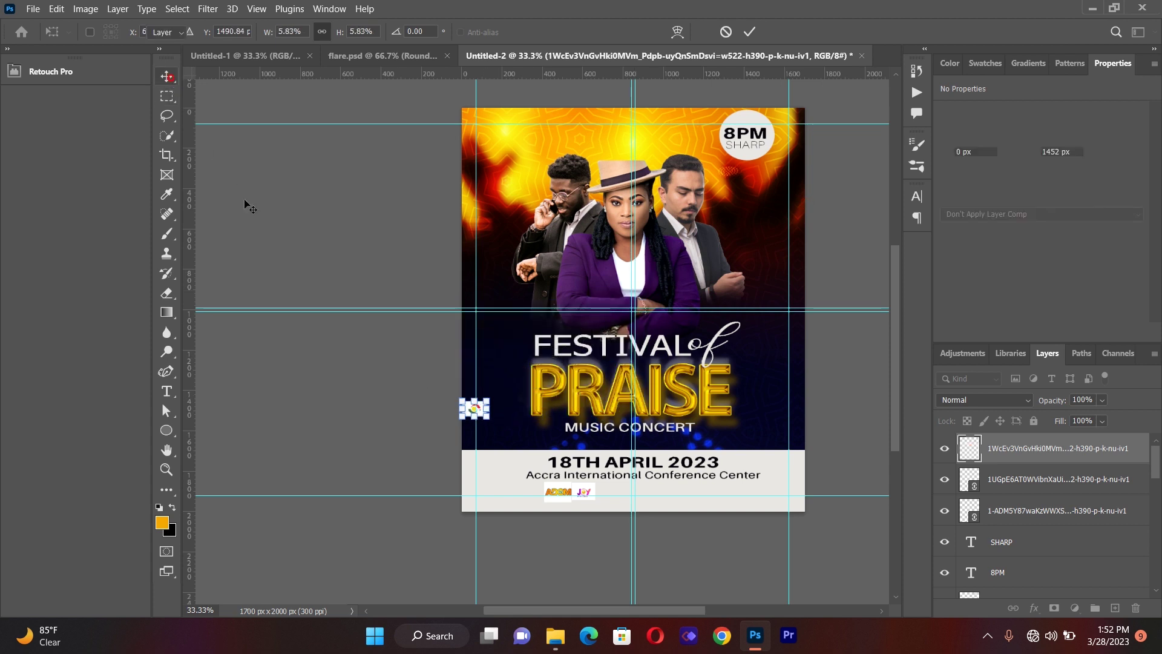
{"action": "left_click_drag", "start_coordinate": [475, 415], "coordinate": [602, 491]}
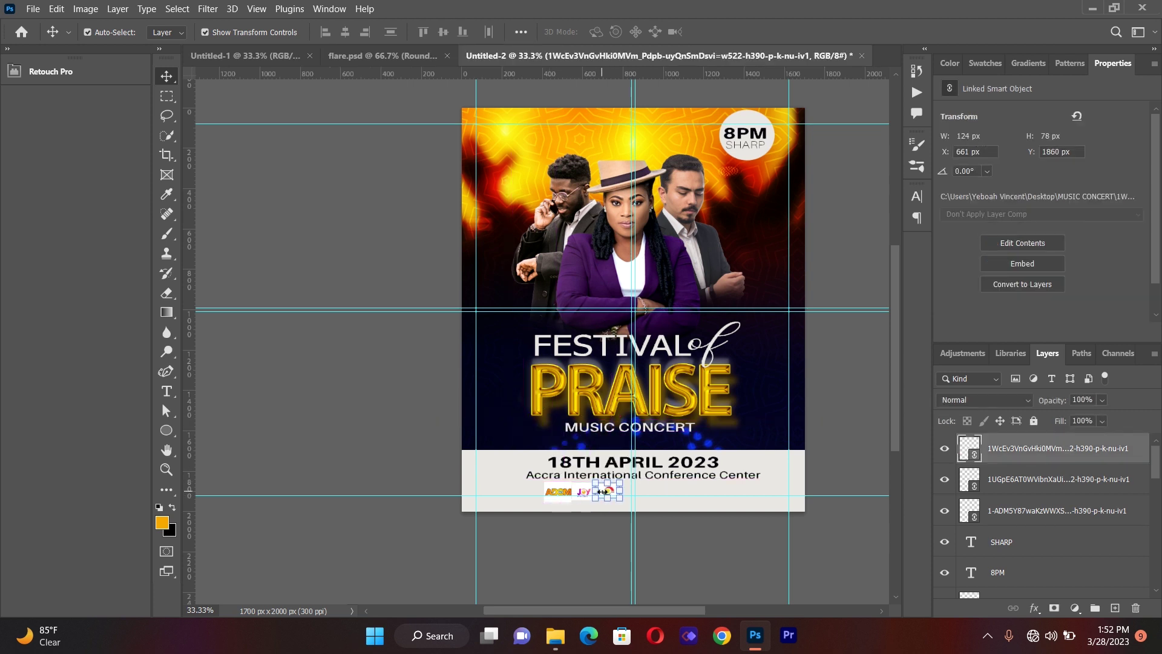
{"action": "left_click", "coordinate": [389, 267]}
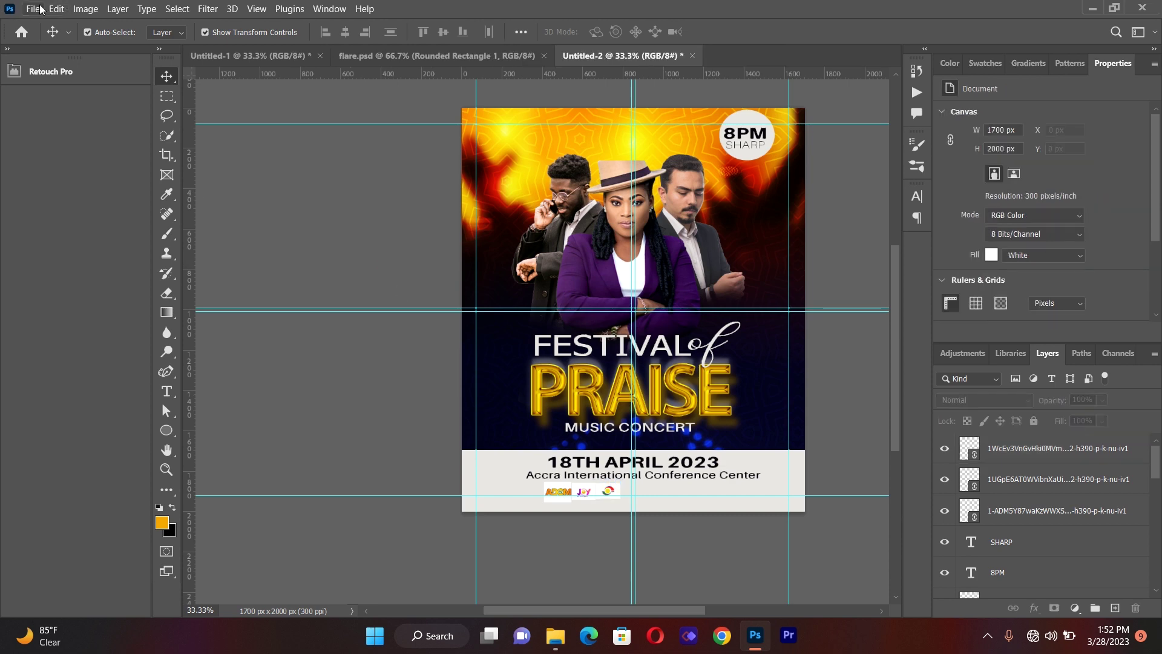
- Place the peacefm online logo as a linked image, scale it to about 11.85% and set it at the right end of the logo row
{"action": "left_click", "coordinate": [40, 8]}
{"action": "left_click", "coordinate": [58, 293]}
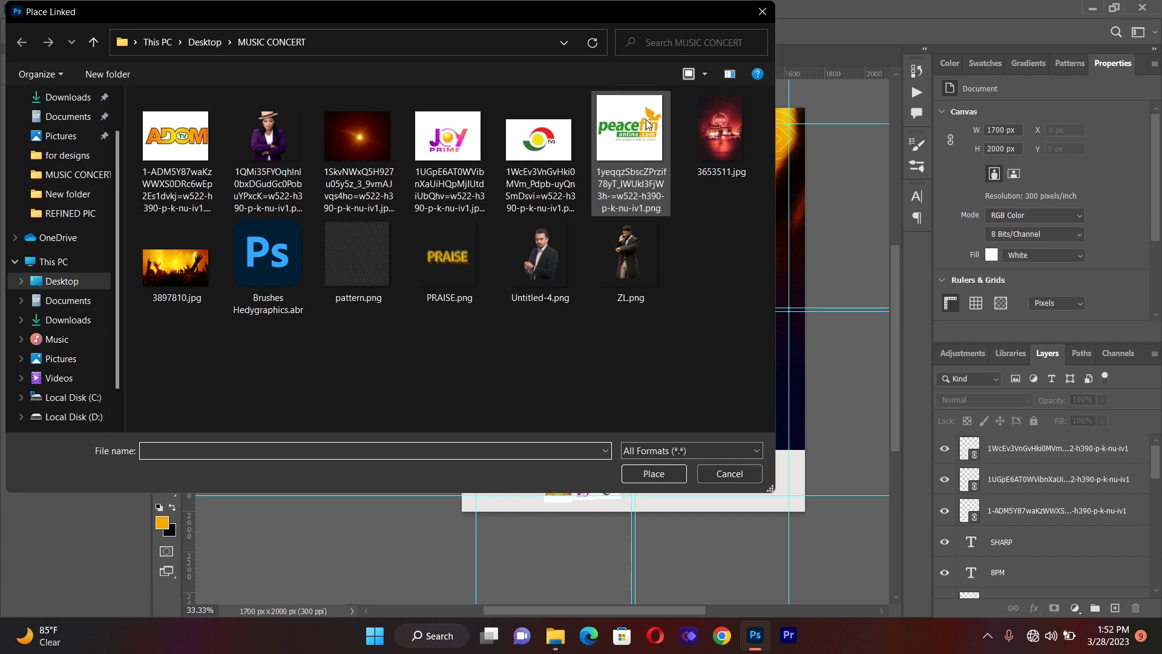
{"action": "double_click", "coordinate": [648, 124]}
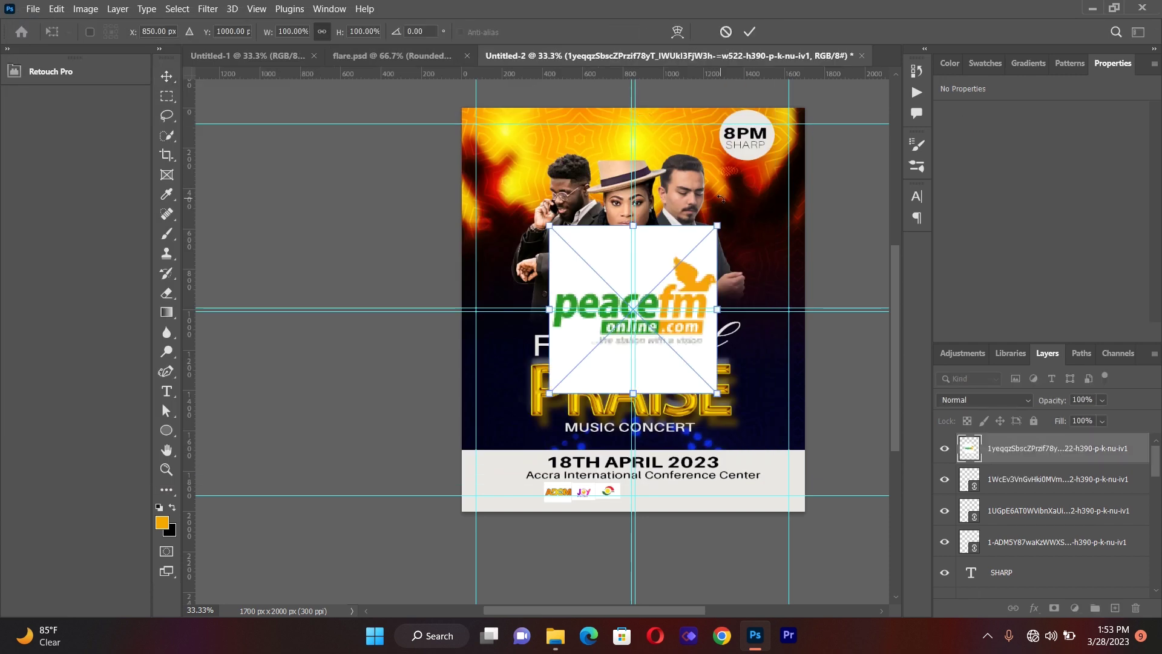
{"action": "left_click_drag", "start_coordinate": [718, 220], "coordinate": [583, 380]}
{"action": "left_click", "coordinate": [167, 76]}
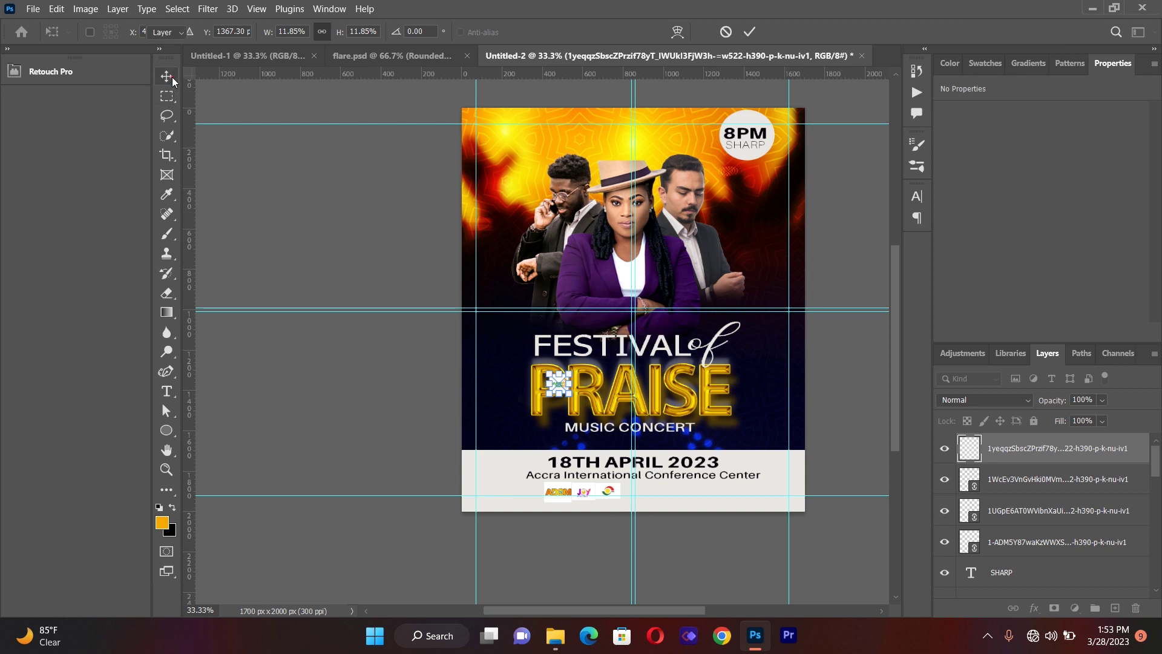
{"action": "left_click", "coordinate": [242, 197]}
{"action": "left_click_drag", "start_coordinate": [557, 394], "coordinate": [631, 494]}
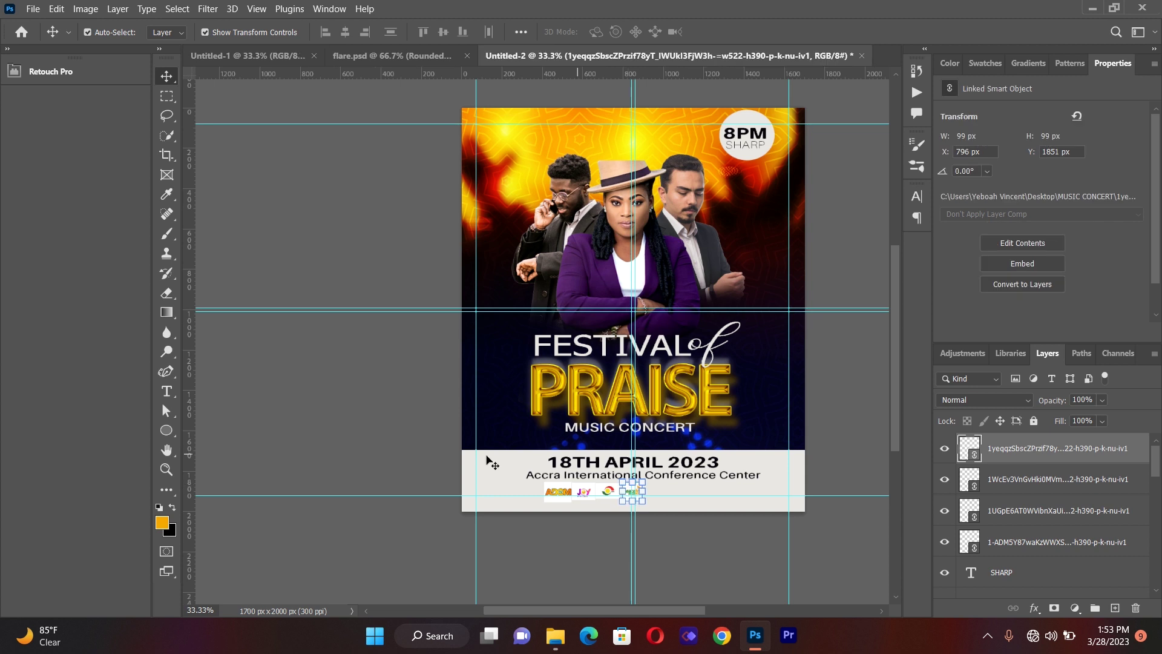
{"action": "left_click", "coordinate": [363, 389]}
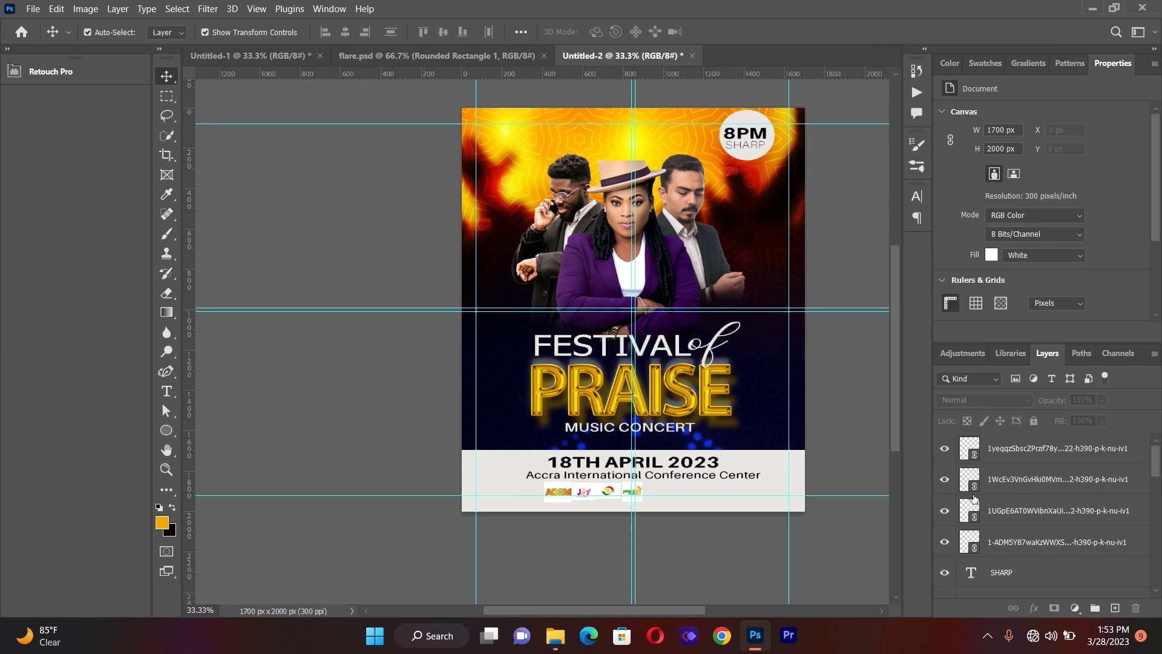
- Select all four logo layers and shift them right together to centre the row beneath the venue line
{"action": "left_click", "coordinate": [1060, 543]}
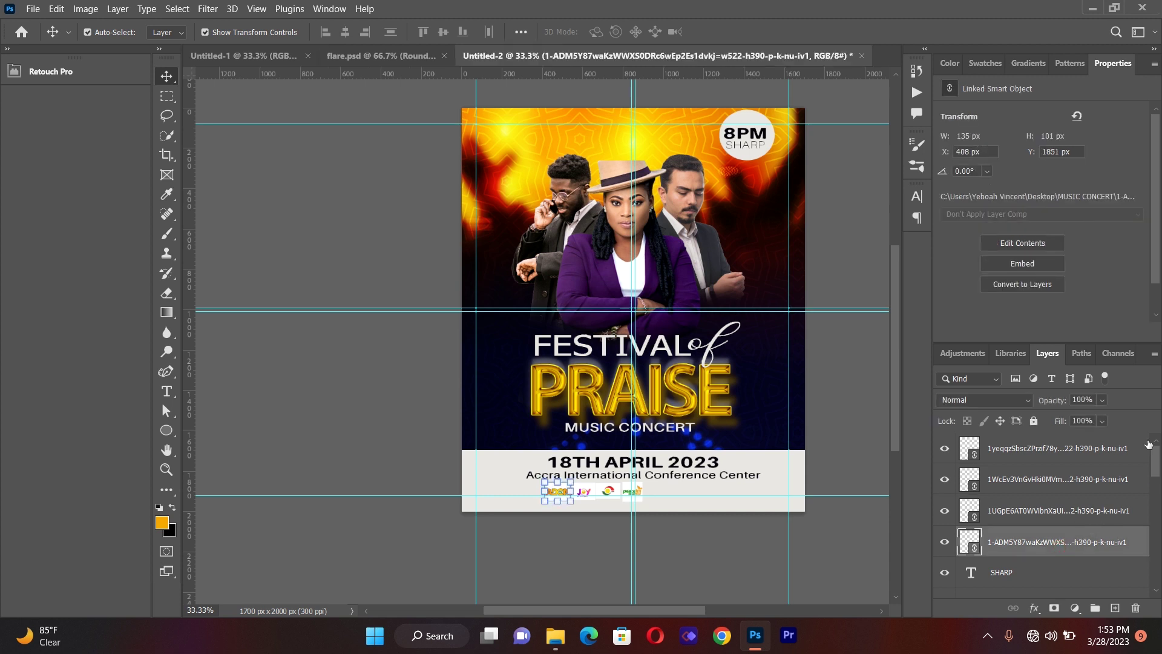
{"action": "left_click", "coordinate": [1107, 451], "text": "shift"}
{"action": "key", "text": "shift+Right"}
{"action": "key", "text": "shift+Right"}
{"action": "key", "text": "shift+Right"}
{"action": "key", "text": "shift+Right"}
{"action": "key", "text": "shift+Right"}
{"action": "key", "text": "shift+Right"}
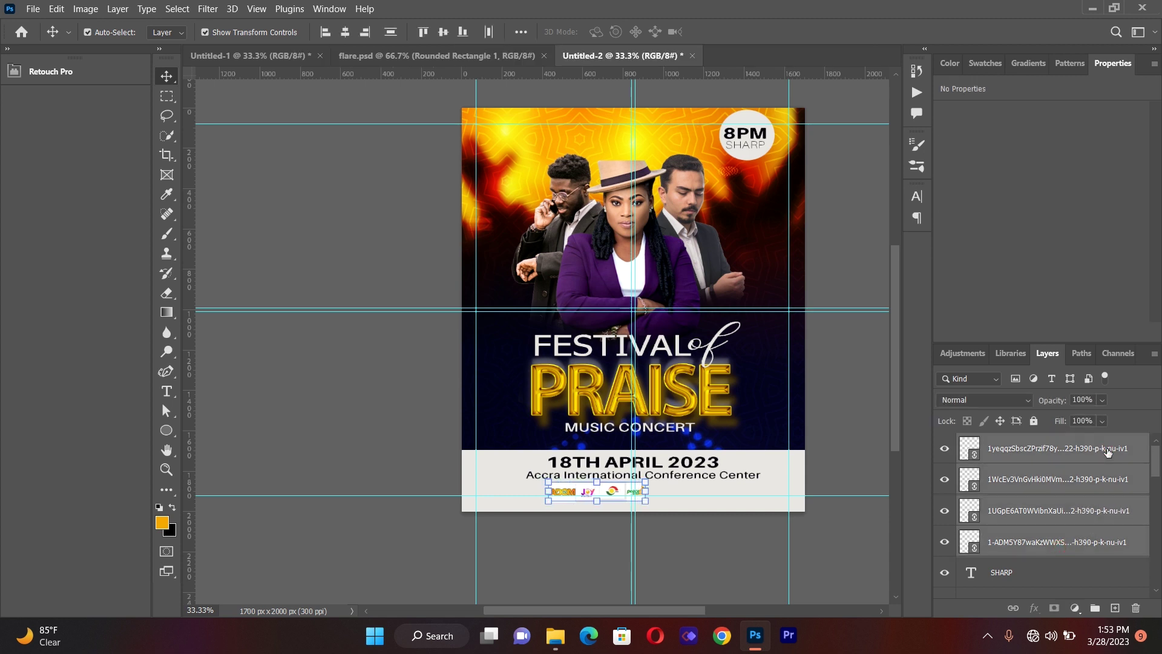
{"action": "key", "text": "shift+Right"}
{"action": "key", "text": "shift+Right"}
{"action": "key", "text": "shift+Right"}
{"action": "key", "text": "shift+Right"}
{"action": "key", "text": "shift+Right"}
{"action": "key", "text": "shift+Right"}
{"action": "key", "text": "shift+Right"}
{"action": "key", "text": "shift+Right"}
{"action": "key", "text": "shift+Right"}
{"action": "key", "text": "shift+Right"}
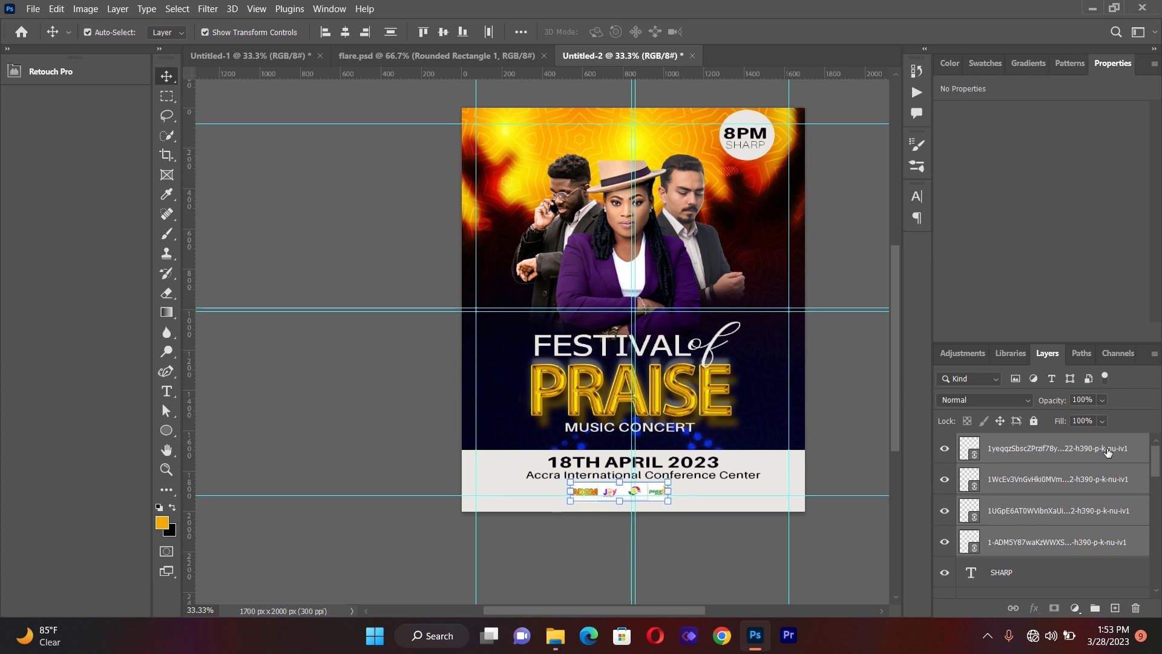
{"action": "key", "text": "shift+Down"}
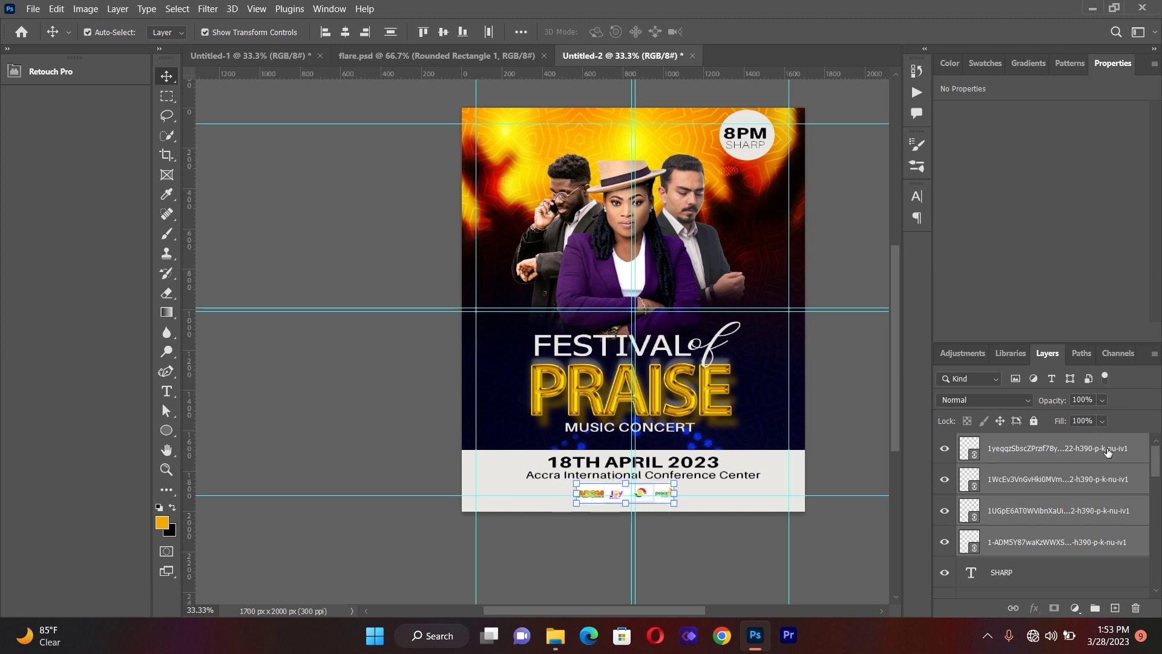
{"action": "key", "text": "shift+Up"}
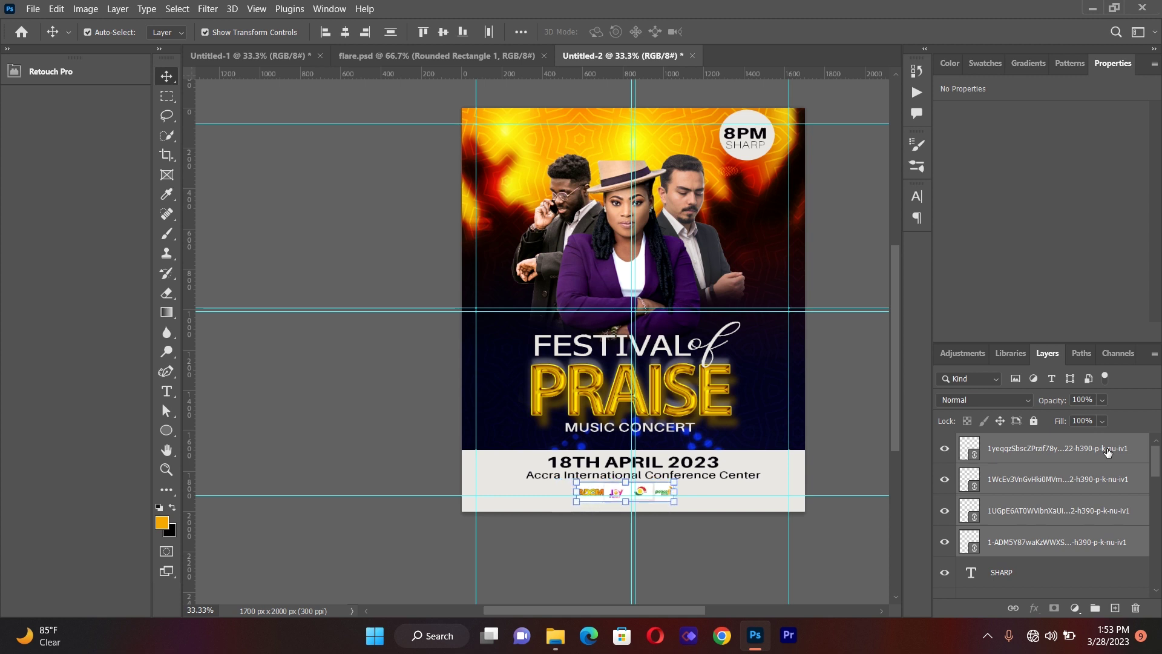
{"action": "left_click", "coordinate": [875, 454]}
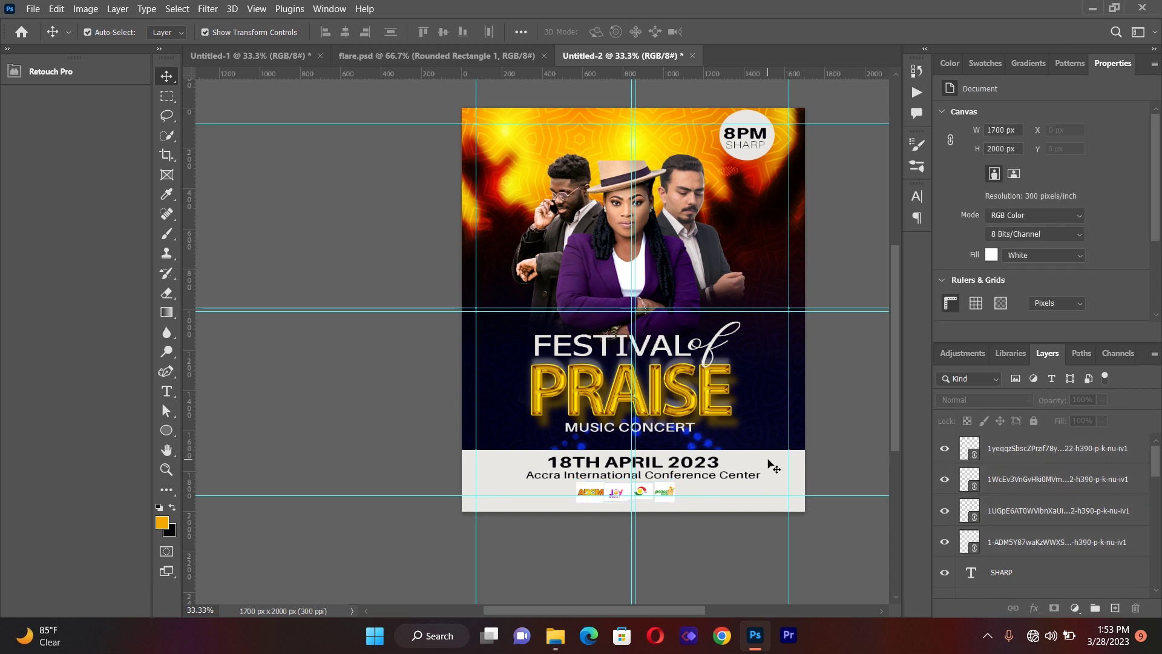
- Change the fill of the date and venue band rectangle to white (ffffff), sampled from the logo background
{"action": "left_click", "coordinate": [770, 463]}
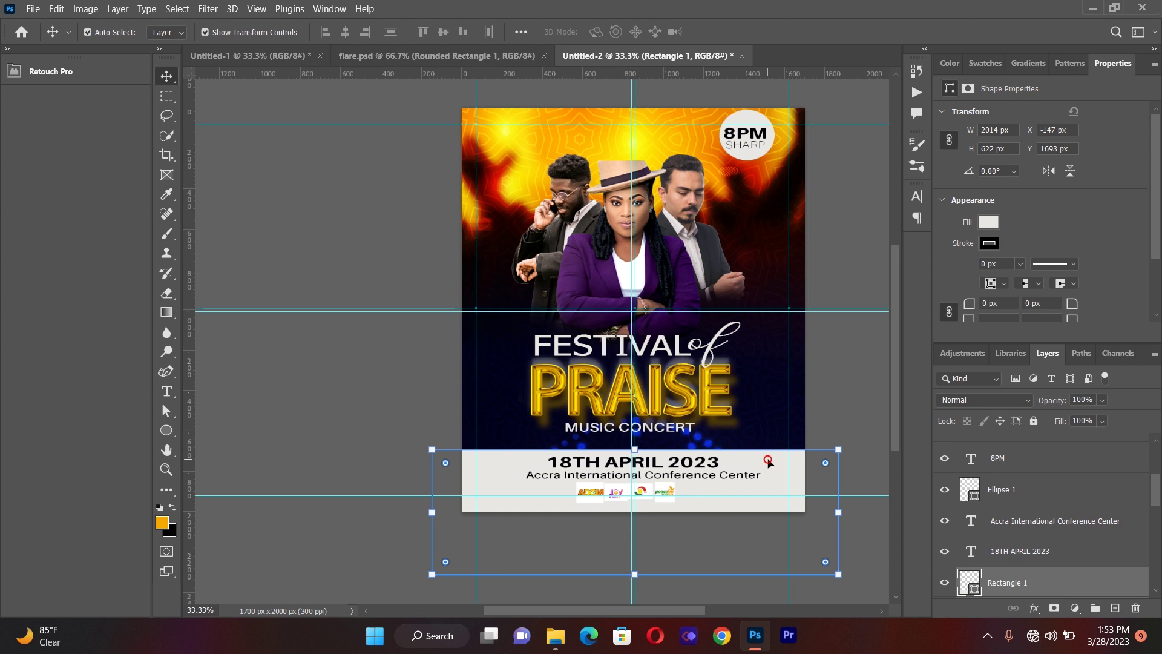
{"action": "left_click", "coordinate": [990, 225]}
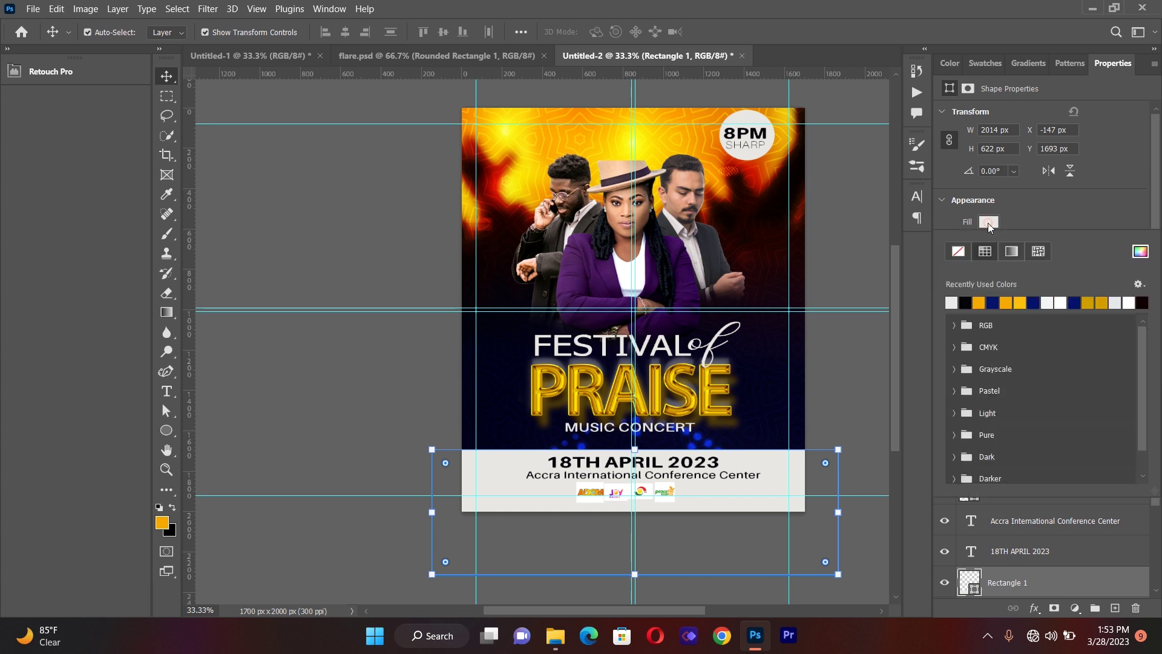
{"action": "left_click", "coordinate": [1141, 253]}
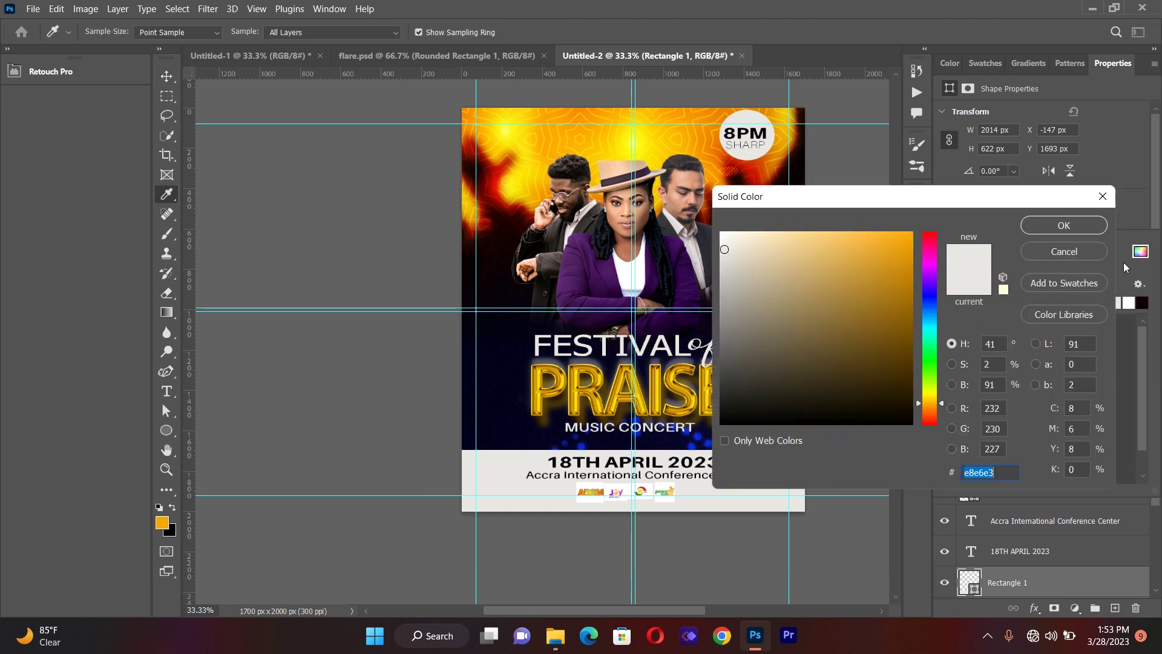
{"action": "left_click", "coordinate": [652, 485]}
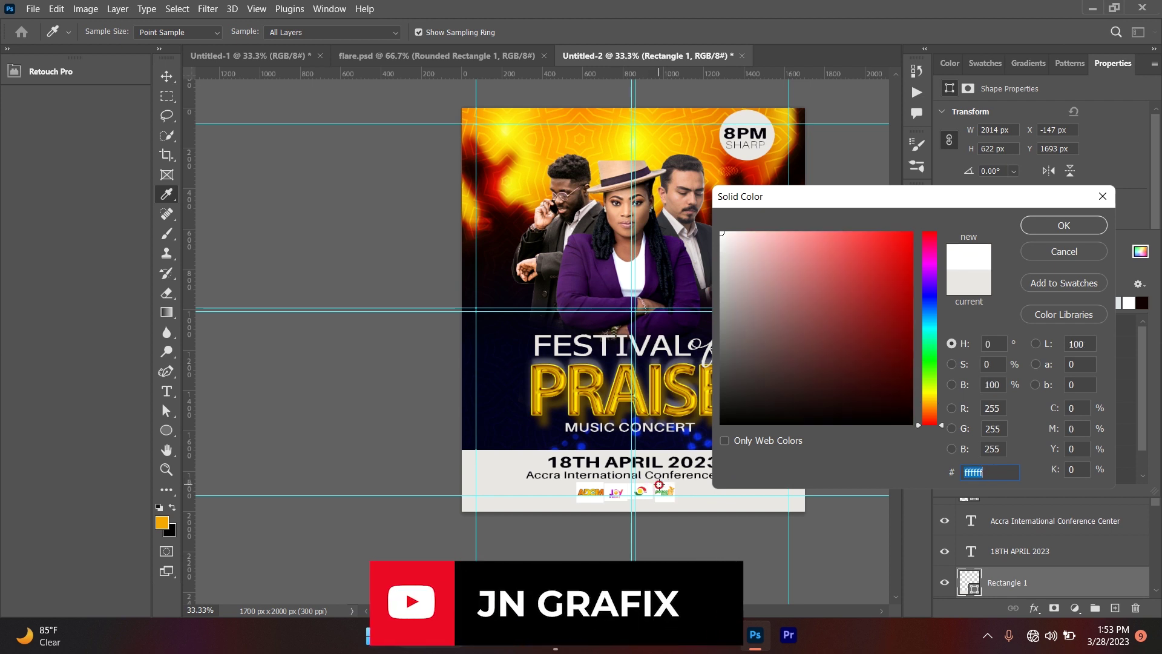
{"action": "left_click", "coordinate": [1044, 227]}
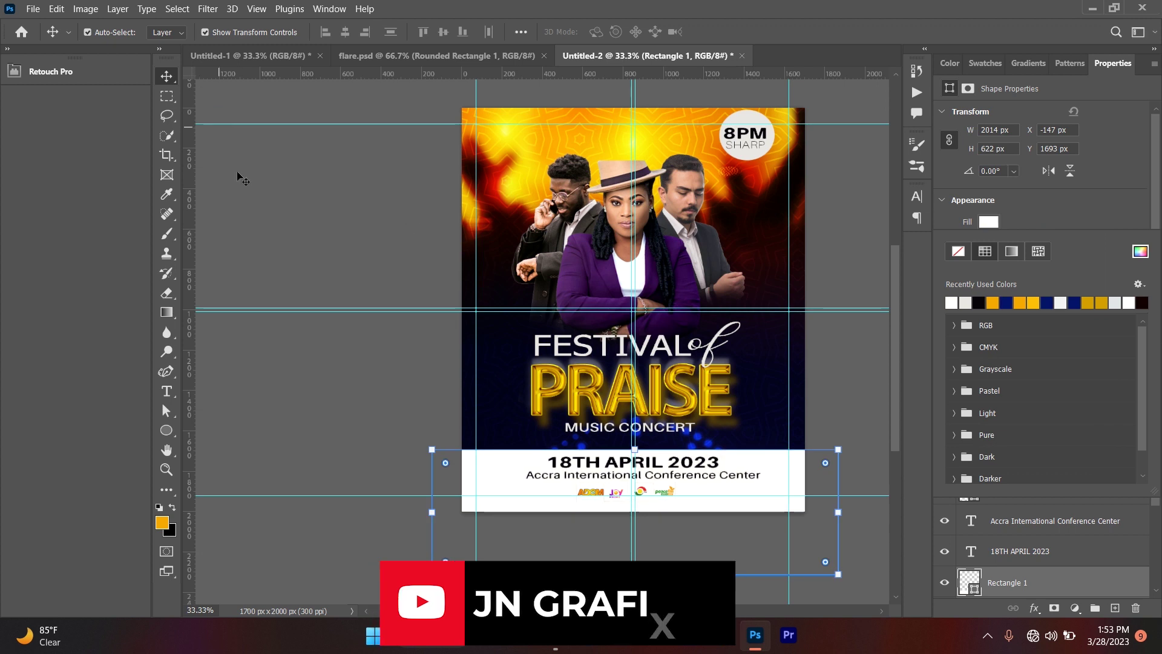
{"action": "left_click", "coordinate": [246, 190]}
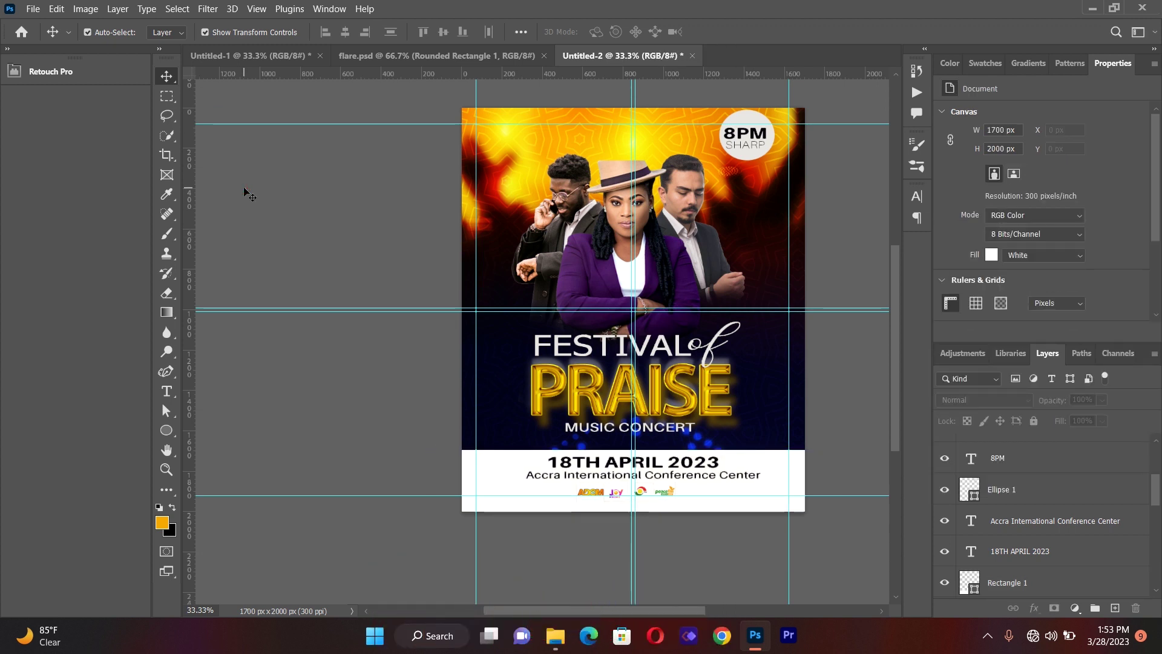
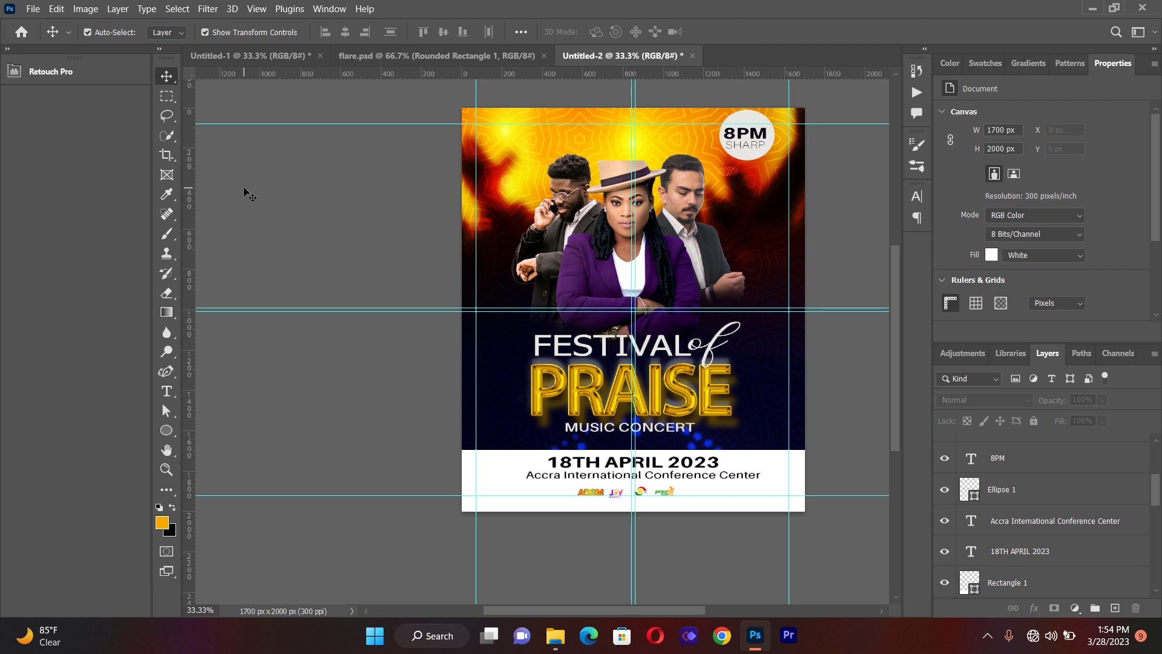
- Tint the left man's cutout (layer ZL) with the Color Replacement Tool using orange ffab02 sampled from the background above his head
{"action": "left_click", "coordinate": [572, 192]}
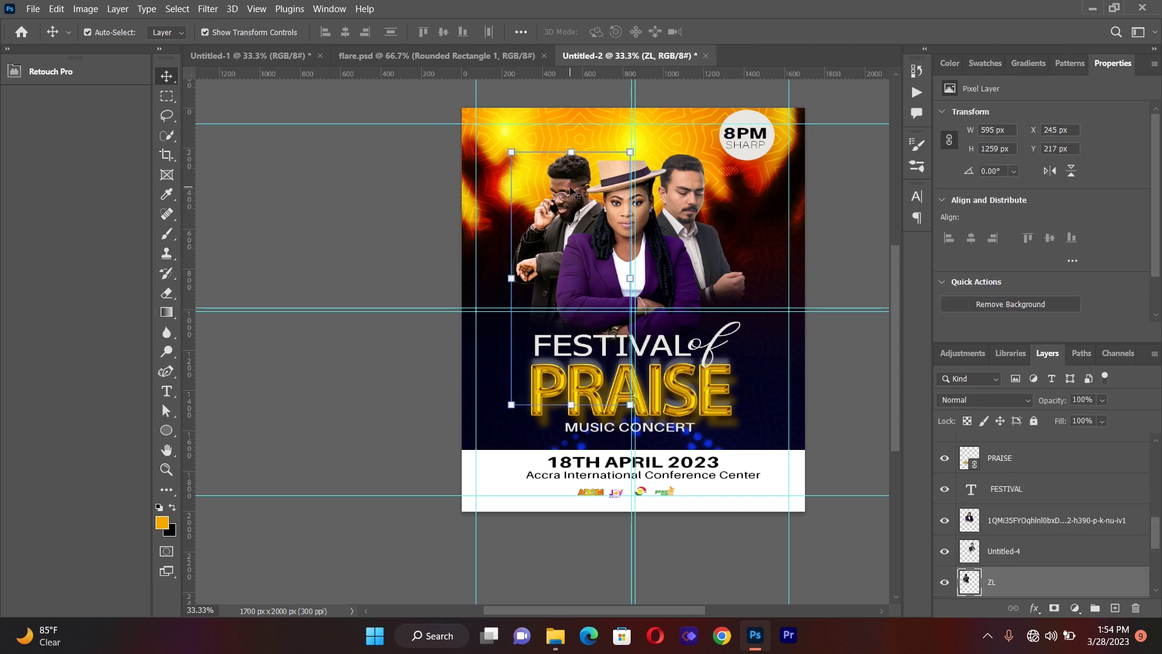
{"action": "left_click", "coordinate": [170, 278]}
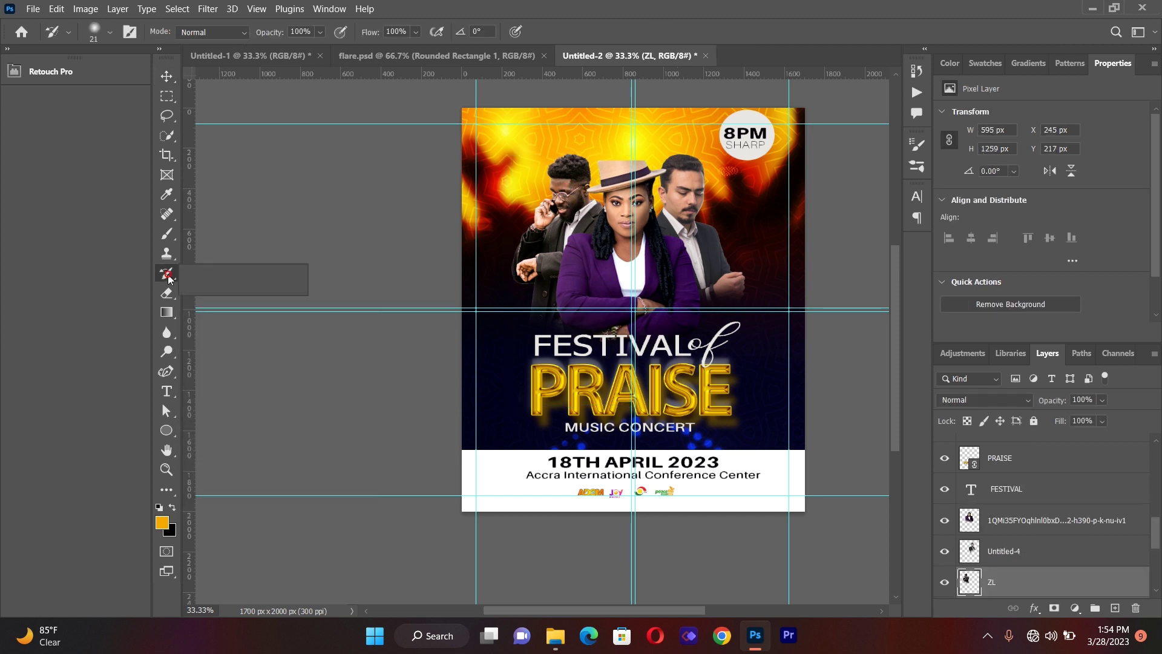
{"action": "left_click", "coordinate": [170, 239]}
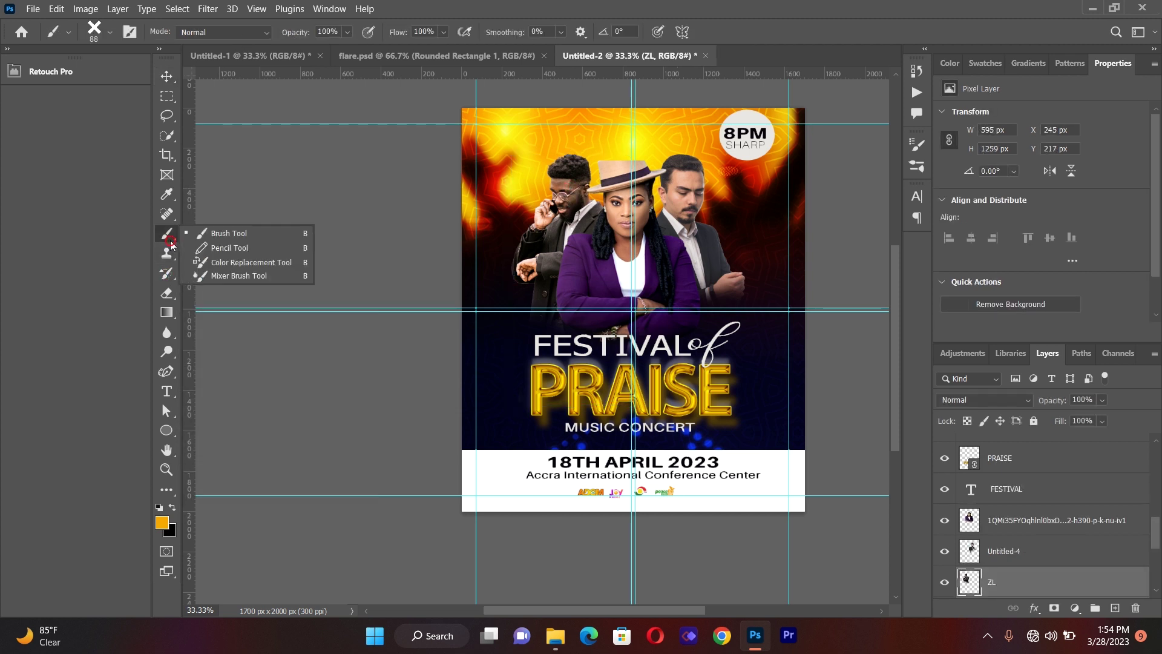
{"action": "left_click", "coordinate": [216, 264]}
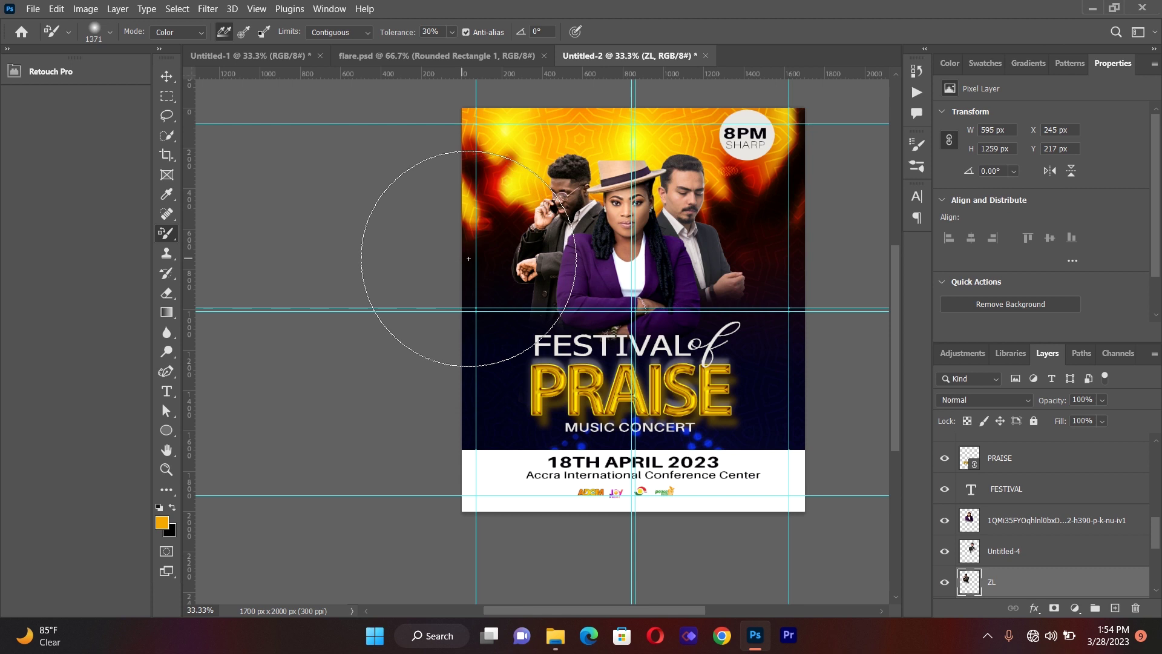
{"action": "left_click", "coordinate": [165, 523]}
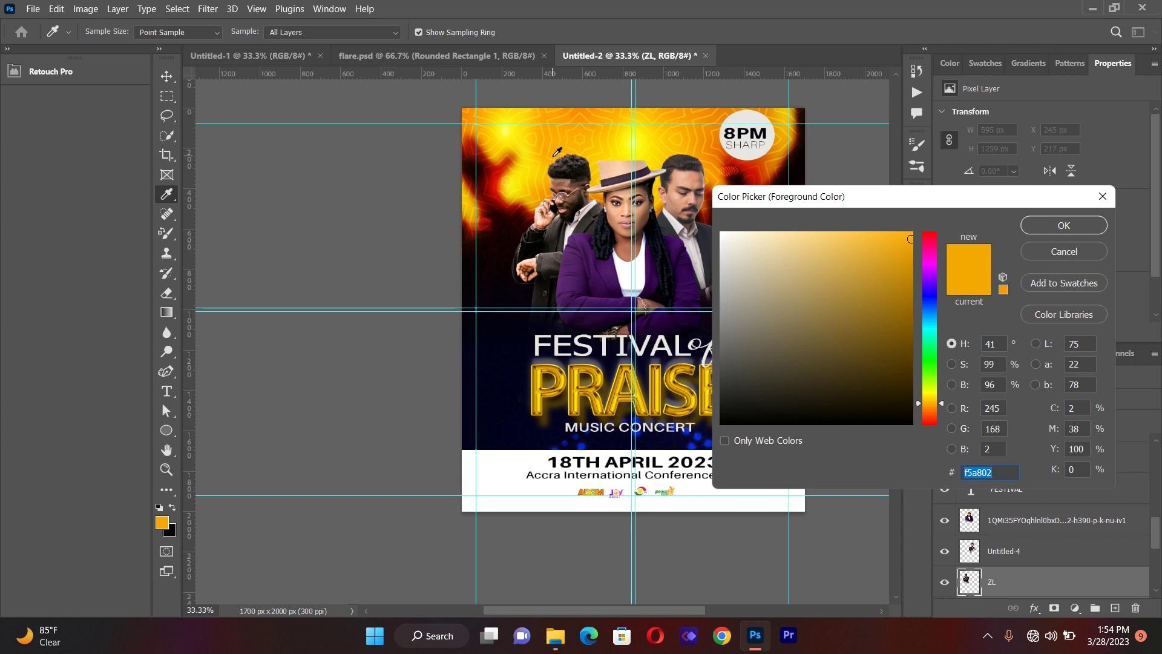
{"action": "left_click", "coordinate": [554, 155]}
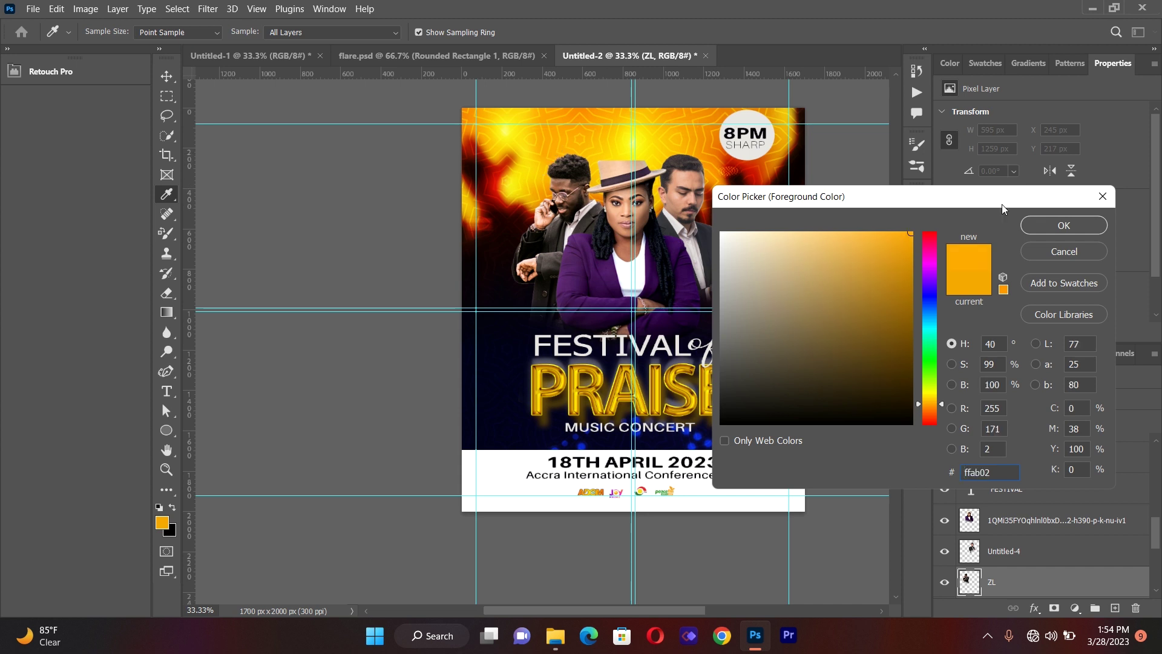
{"action": "left_click", "coordinate": [1064, 225]}
{"action": "key", "text": "b"}
{"action": "mouse_move", "coordinate": [655, 215]}
{"action": "left_mouse_down"}
{"action": "mouse_move", "coordinate": [554, 200]}
{"action": "mouse_move", "coordinate": [542, 181]}
{"action": "mouse_move", "coordinate": [566, 172]}
{"action": "left_mouse_up"}
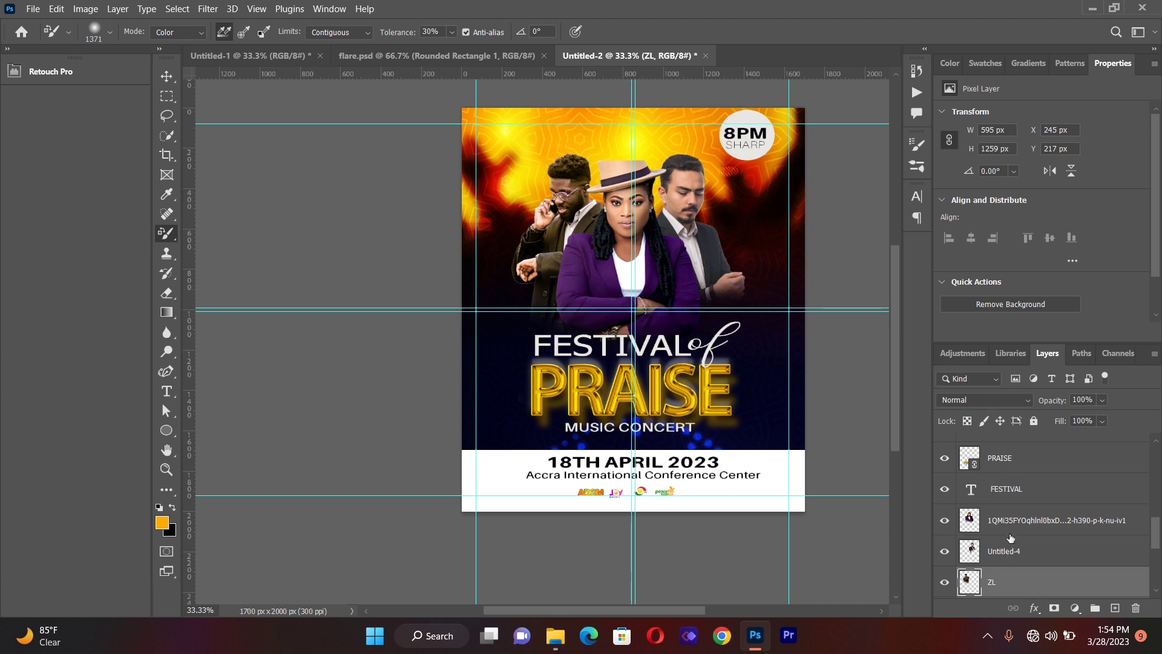
- Tint the central woman's cutout with the same orange using the Color Replacement Tool
{"action": "left_click", "coordinate": [1011, 526]}
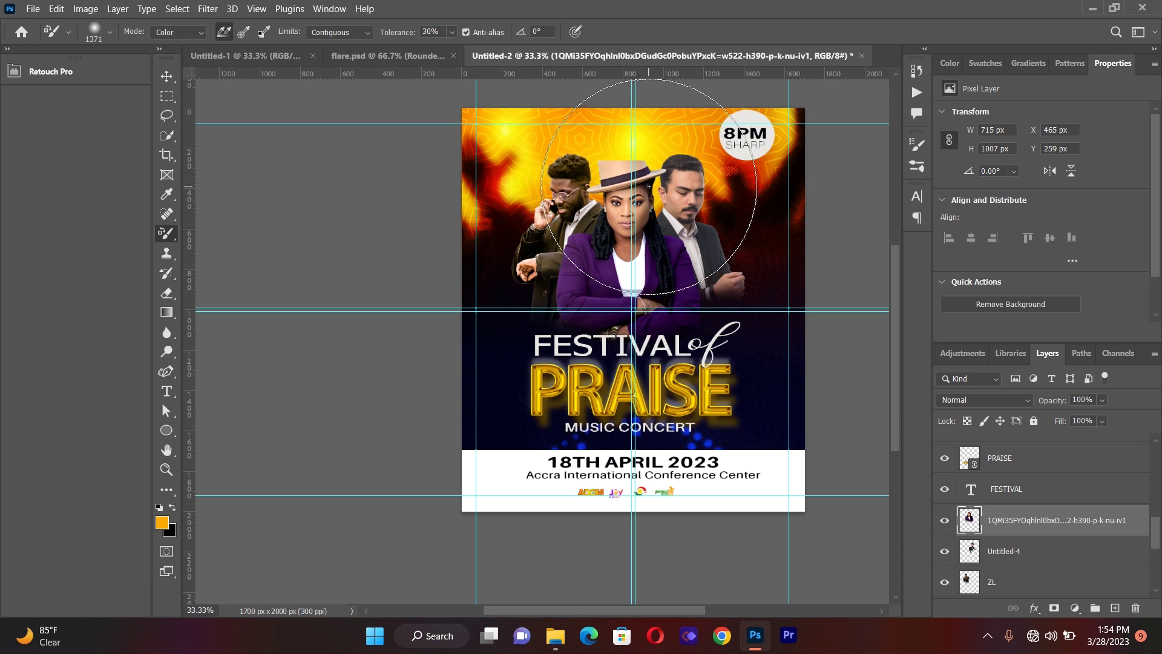
{"action": "left_click", "coordinate": [649, 186]}
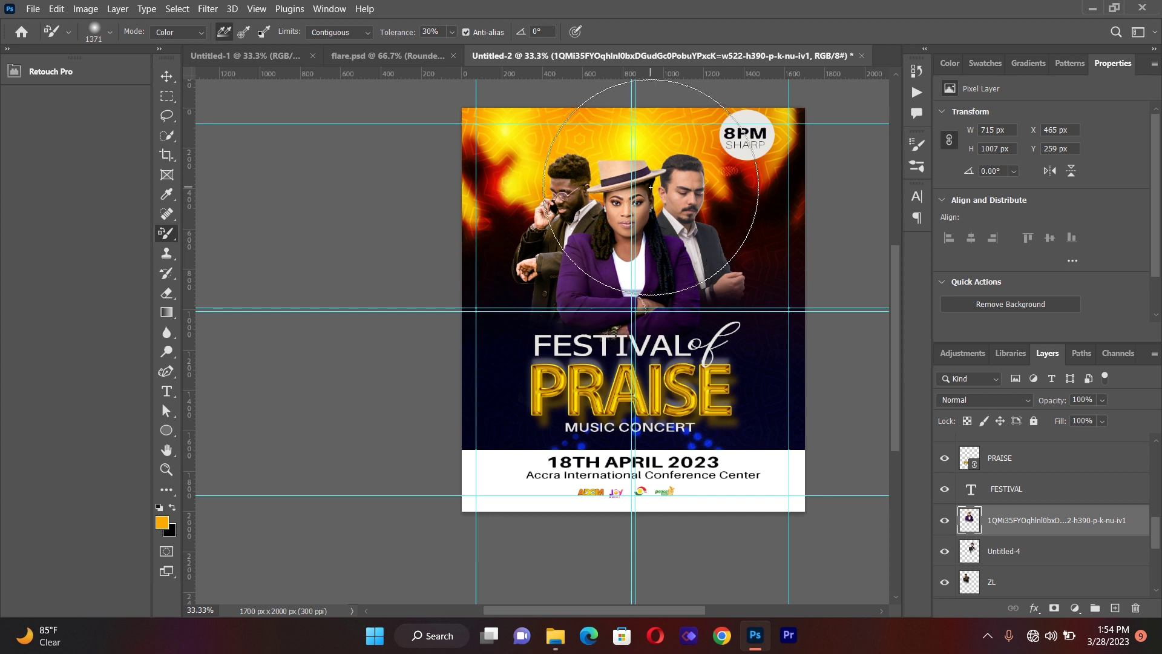
{"action": "left_click", "coordinate": [651, 187]}
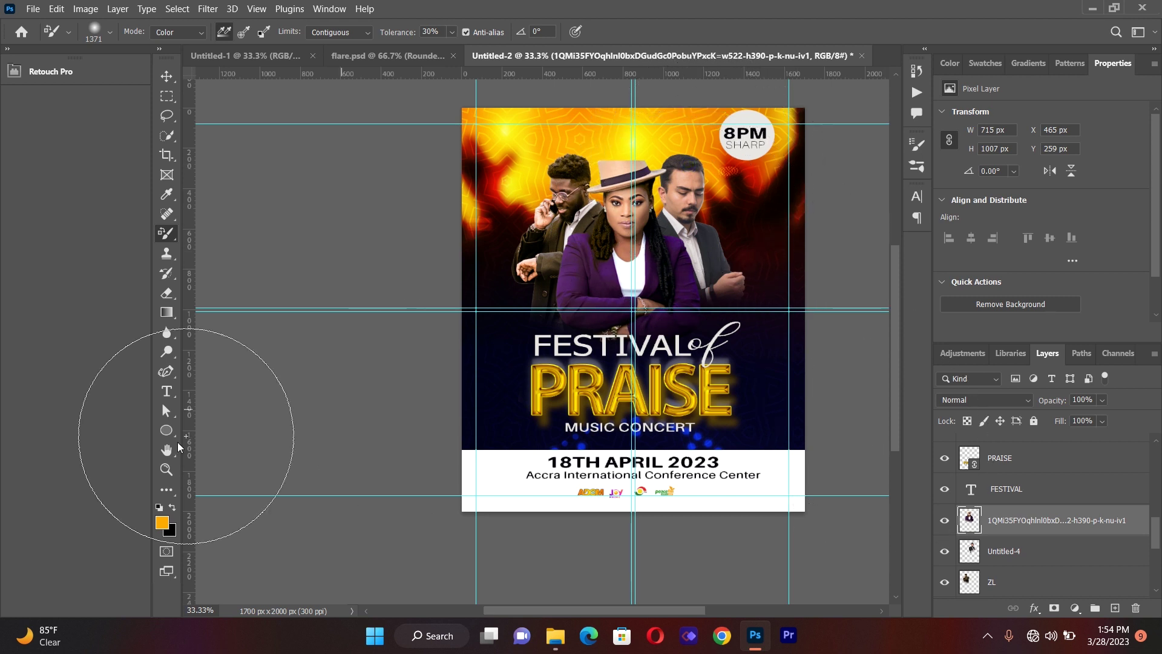
- Sample dark orange c33903 from the crowd background and tint the left man's and the central woman's cutouts with it
{"action": "left_click", "coordinate": [161, 522]}
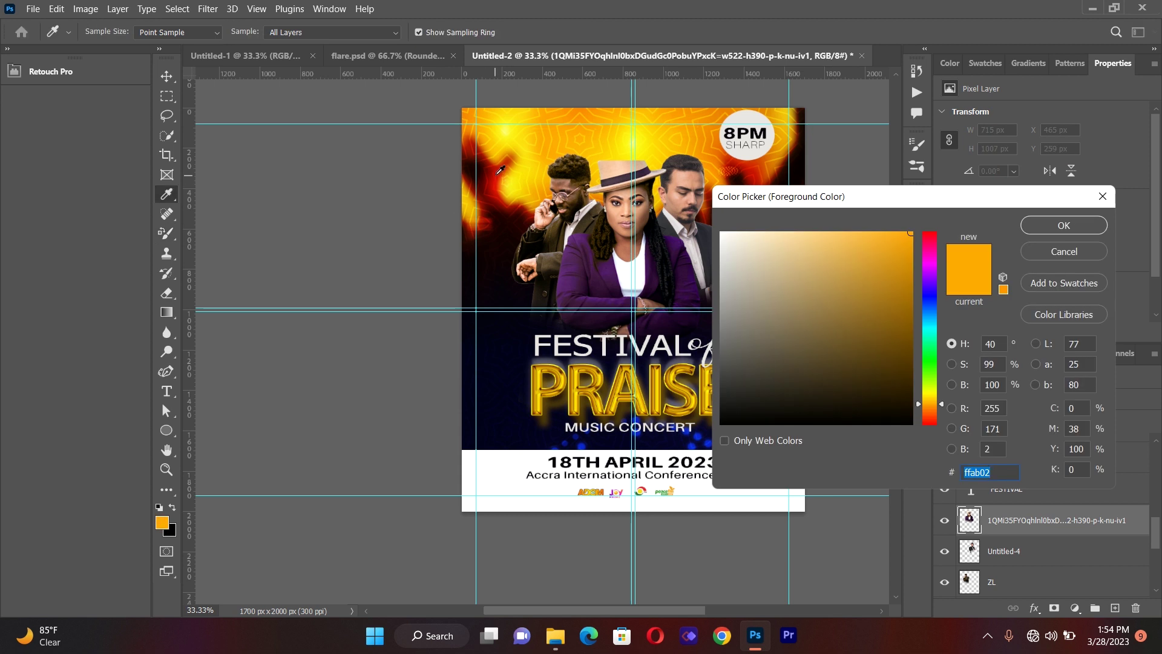
{"action": "left_click", "coordinate": [499, 173]}
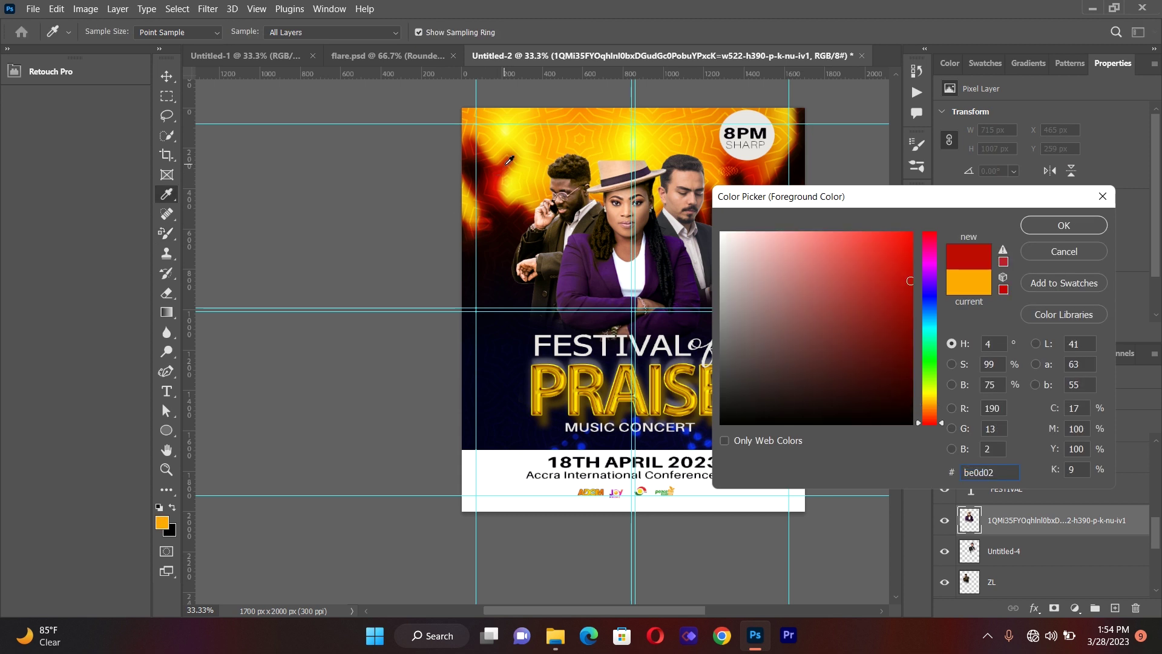
{"action": "left_click", "coordinate": [511, 157]}
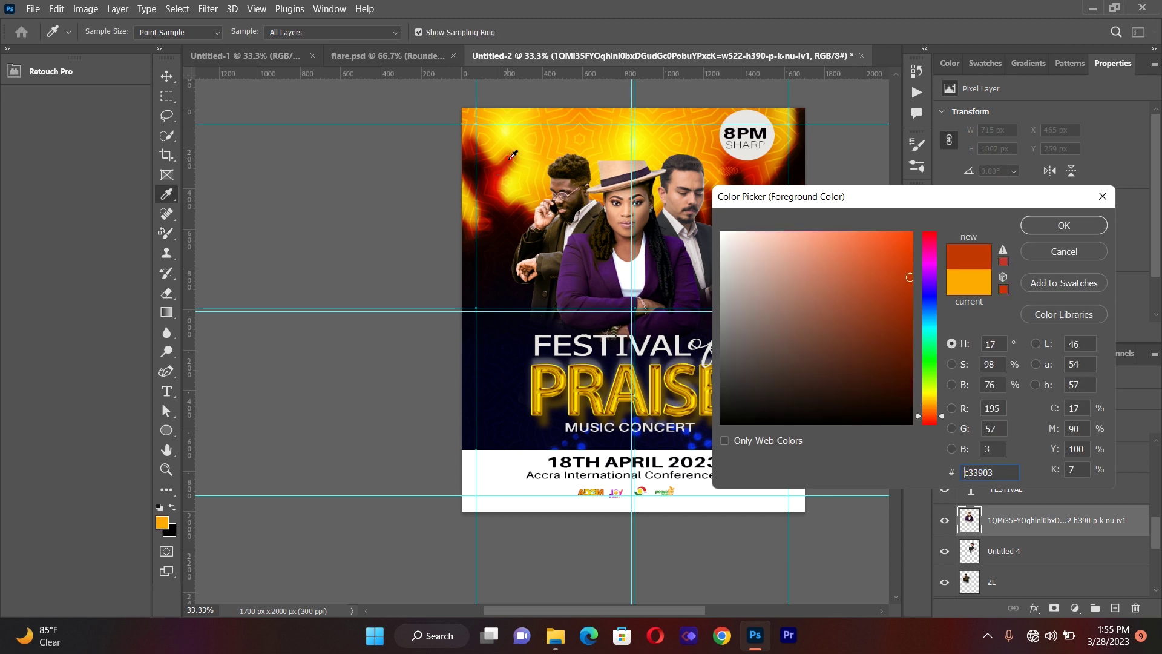
{"action": "left_click", "coordinate": [1070, 223]}
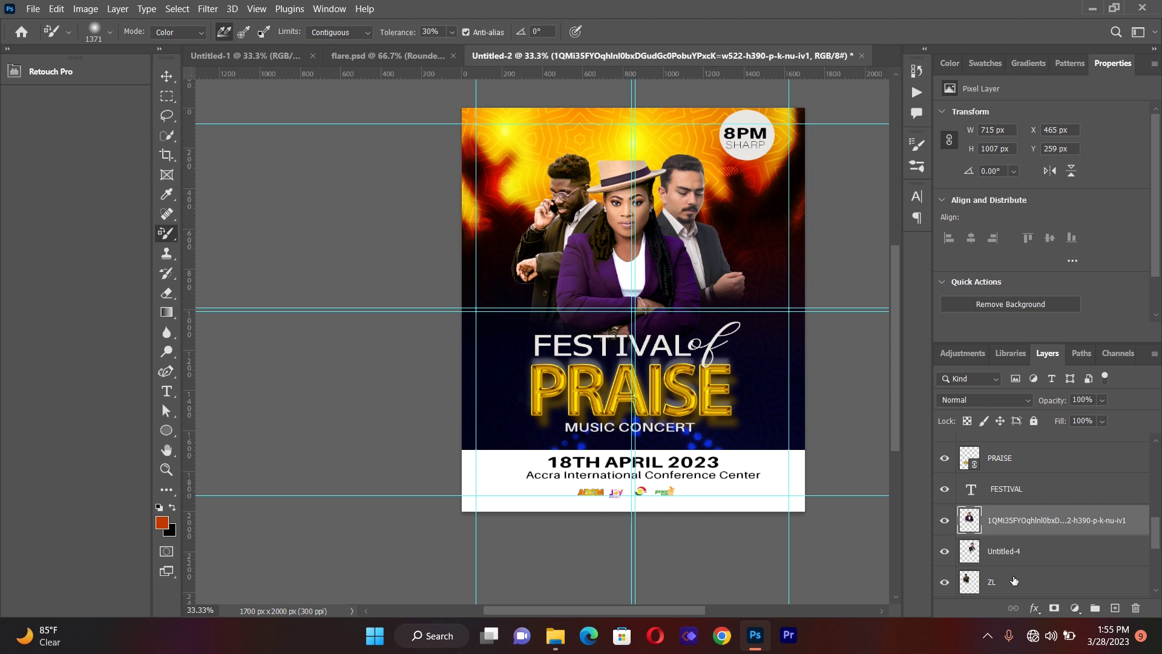
{"action": "left_click", "coordinate": [1014, 580]}
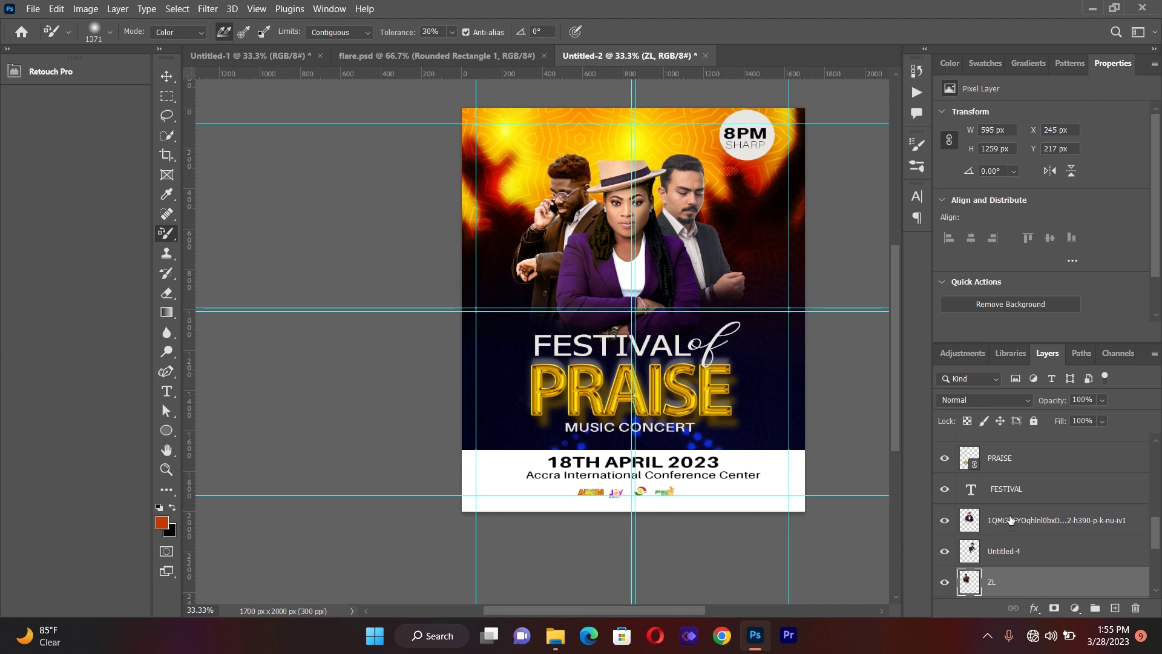
{"action": "left_click", "coordinate": [1010, 522]}
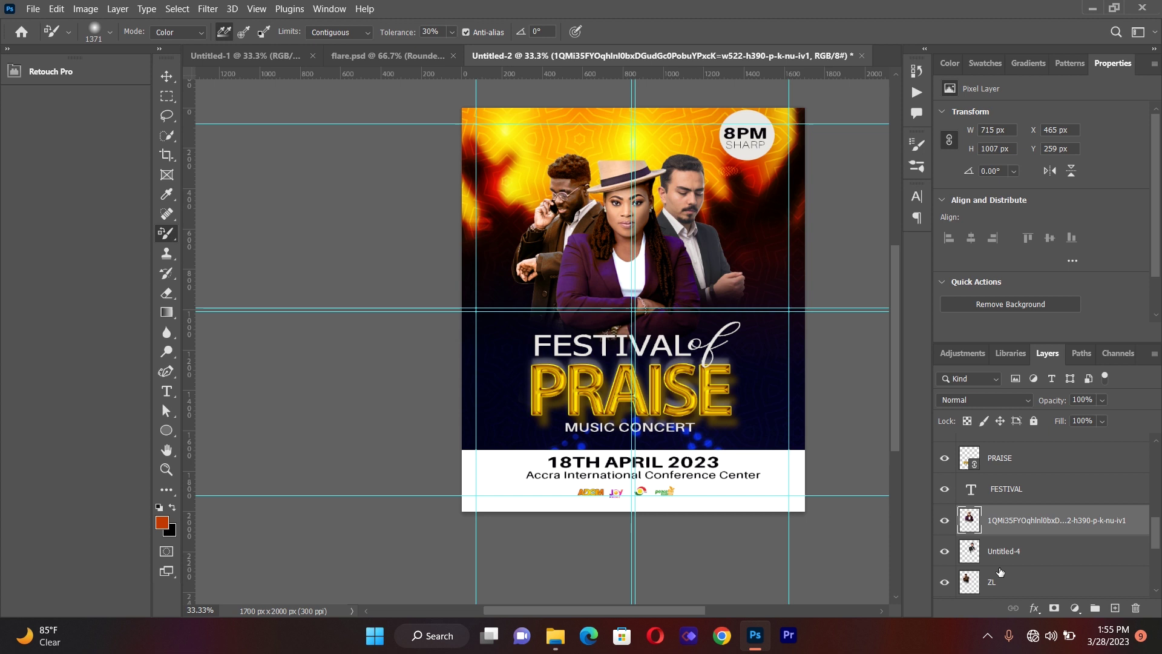
{"action": "left_click", "coordinate": [999, 582]}
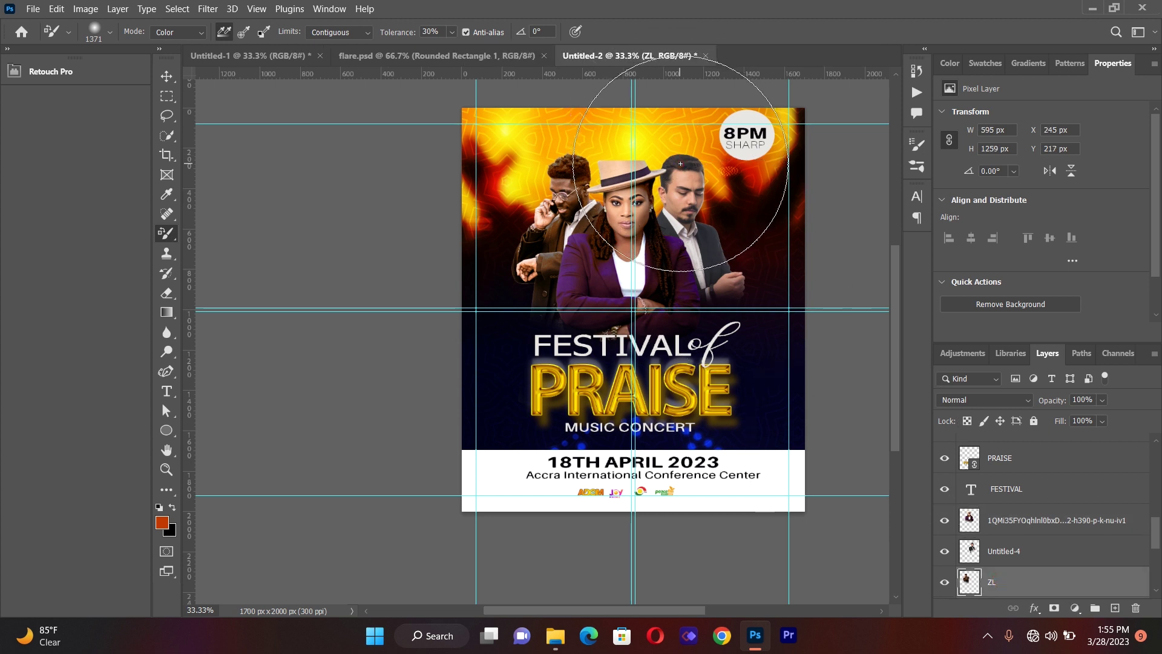
{"action": "left_click", "coordinate": [997, 523]}
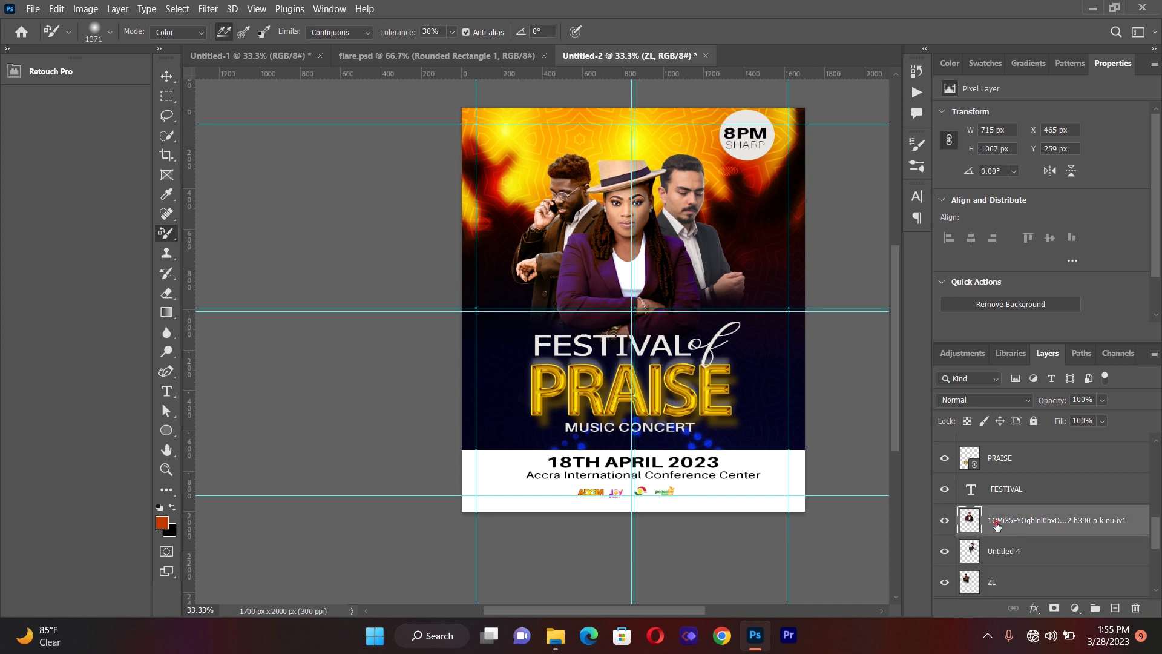
- Tint the right man's cutout (layer Untitled-4) from his hair down to his jacket with the same dark orange
{"action": "left_click", "coordinate": [998, 551]}
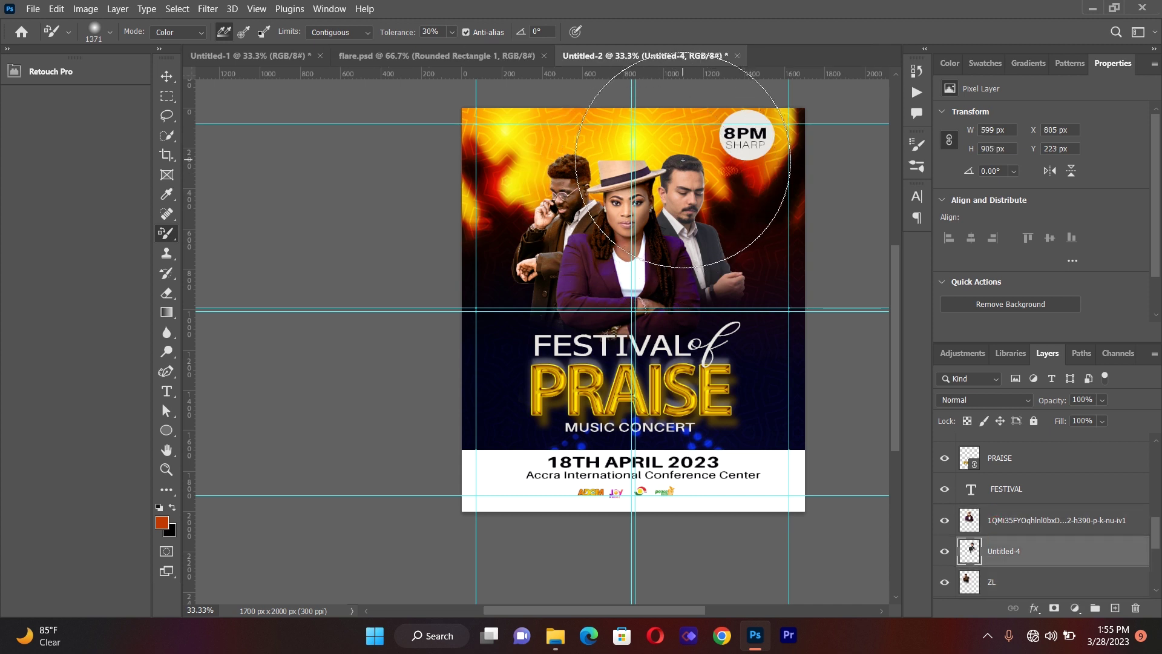
{"action": "mouse_move", "coordinate": [683, 160]}
{"action": "left_mouse_down"}
{"action": "mouse_move", "coordinate": [702, 194]}
{"action": "mouse_move", "coordinate": [694, 227]}
{"action": "mouse_move", "coordinate": [706, 230]}
{"action": "left_mouse_up"}
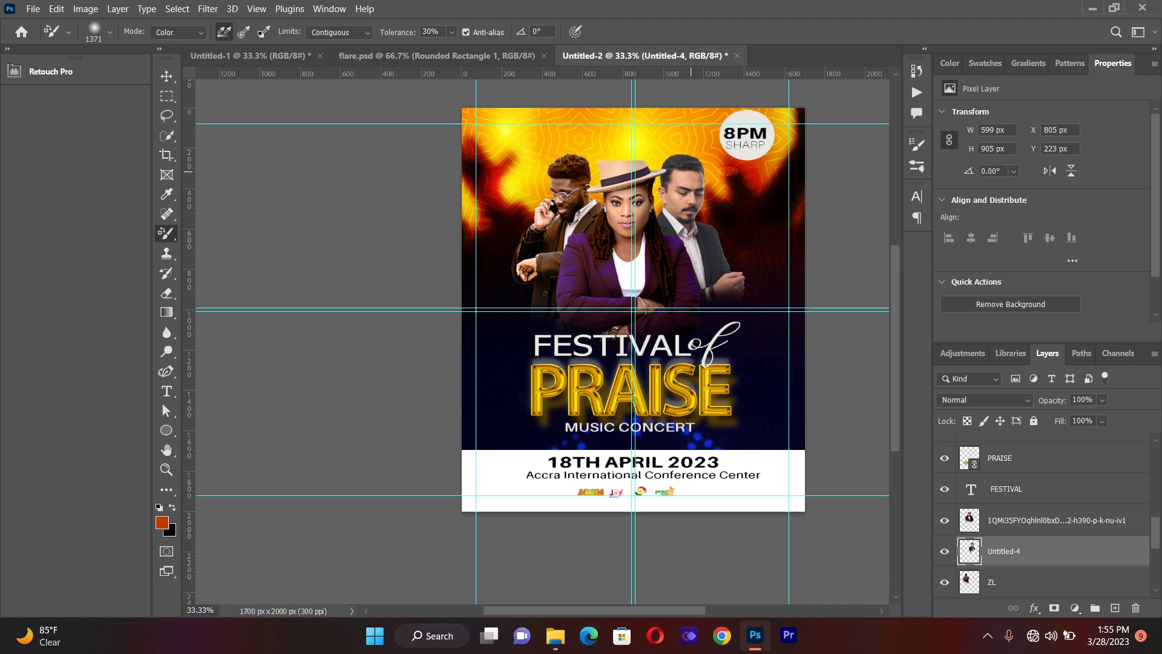
{"action": "left_click", "coordinate": [707, 236]}
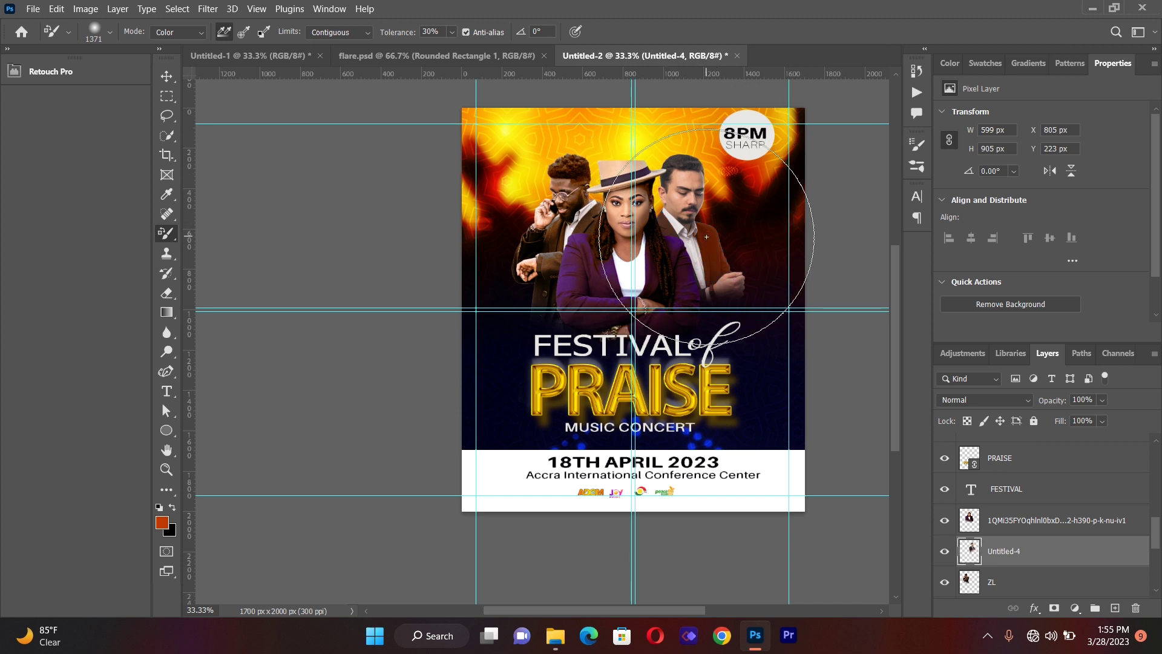
- Sample orange f07c01 from the background beneath the 8PM badge, tint the right man's head with it and deselect the layer
{"action": "left_click", "coordinate": [162, 522]}
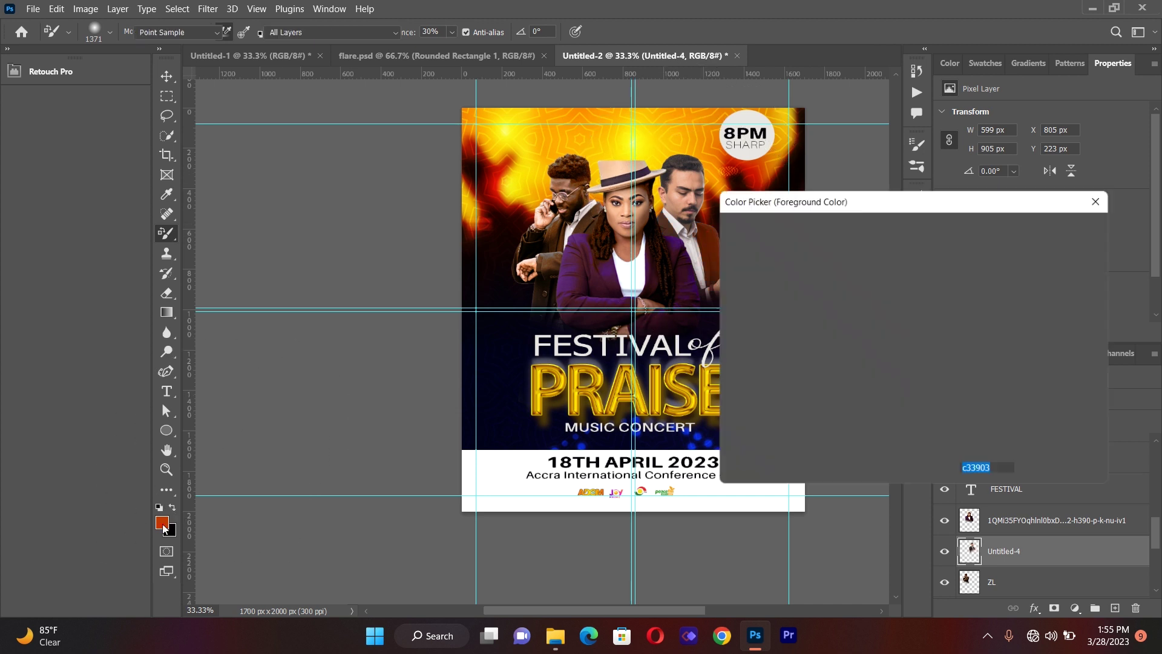
{"action": "left_click", "coordinate": [659, 159]}
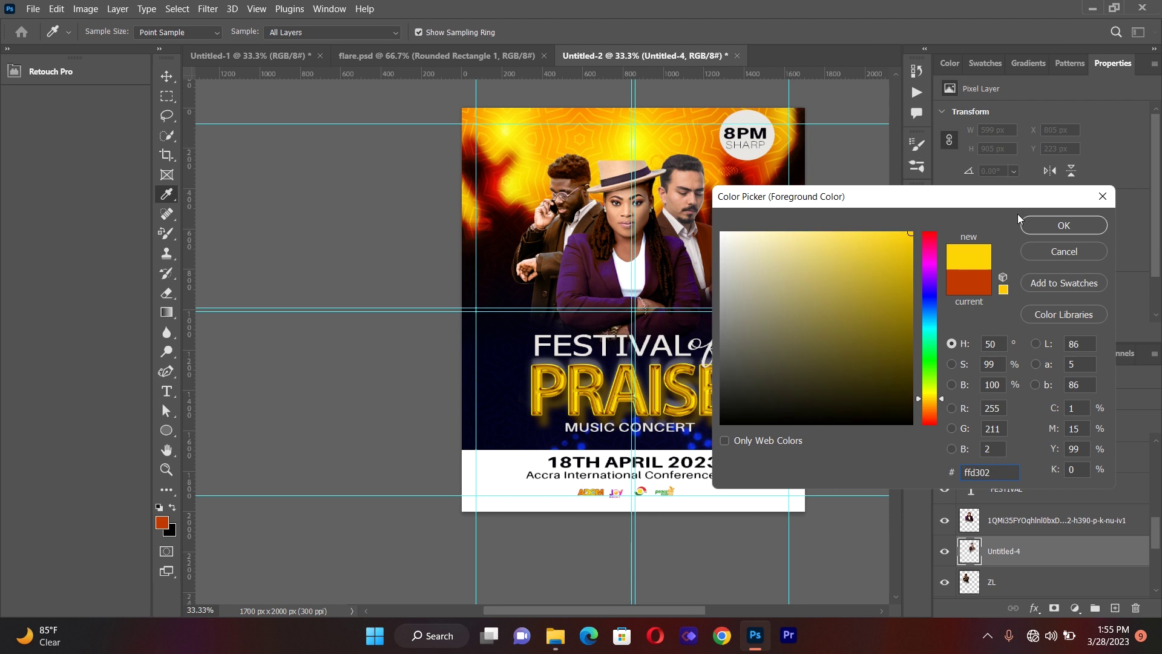
{"action": "left_click", "coordinate": [719, 163]}
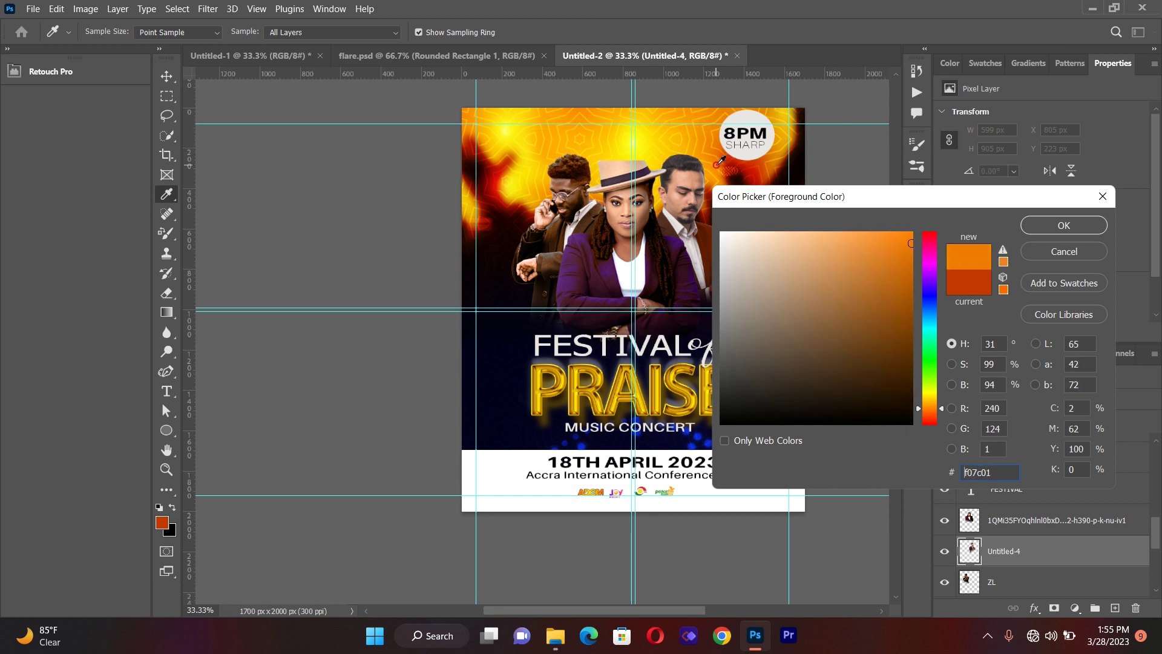
{"action": "left_click", "coordinate": [1035, 225]}
{"action": "left_click", "coordinate": [695, 167]}
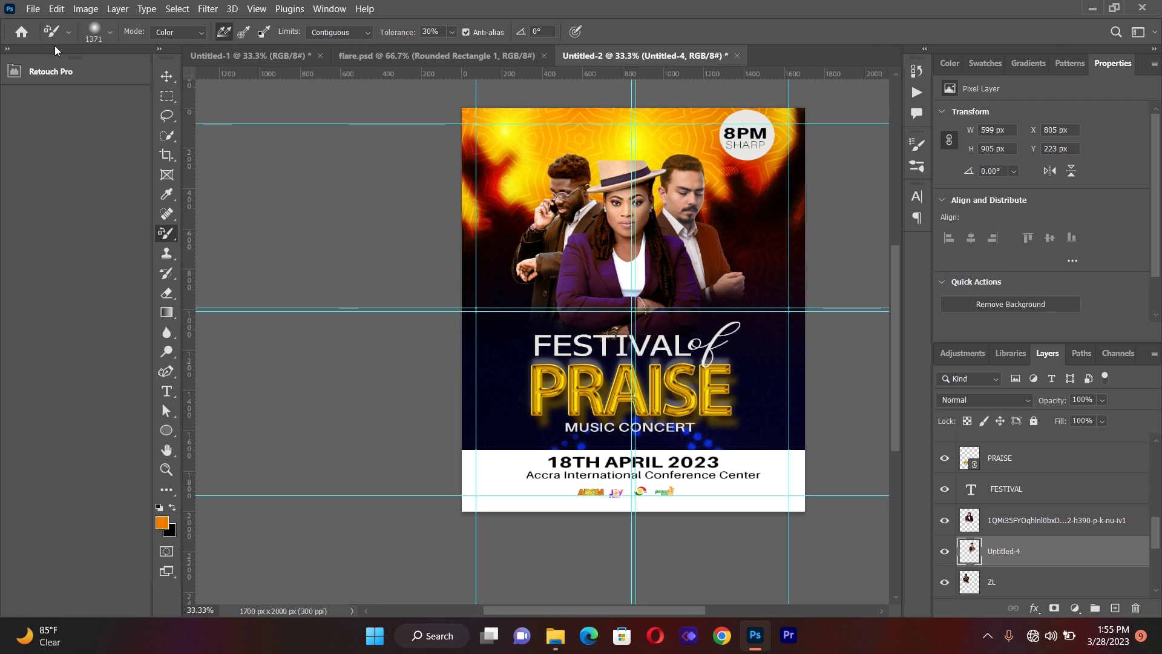
{"action": "left_click", "coordinate": [167, 75]}
{"action": "left_click", "coordinate": [303, 193]}
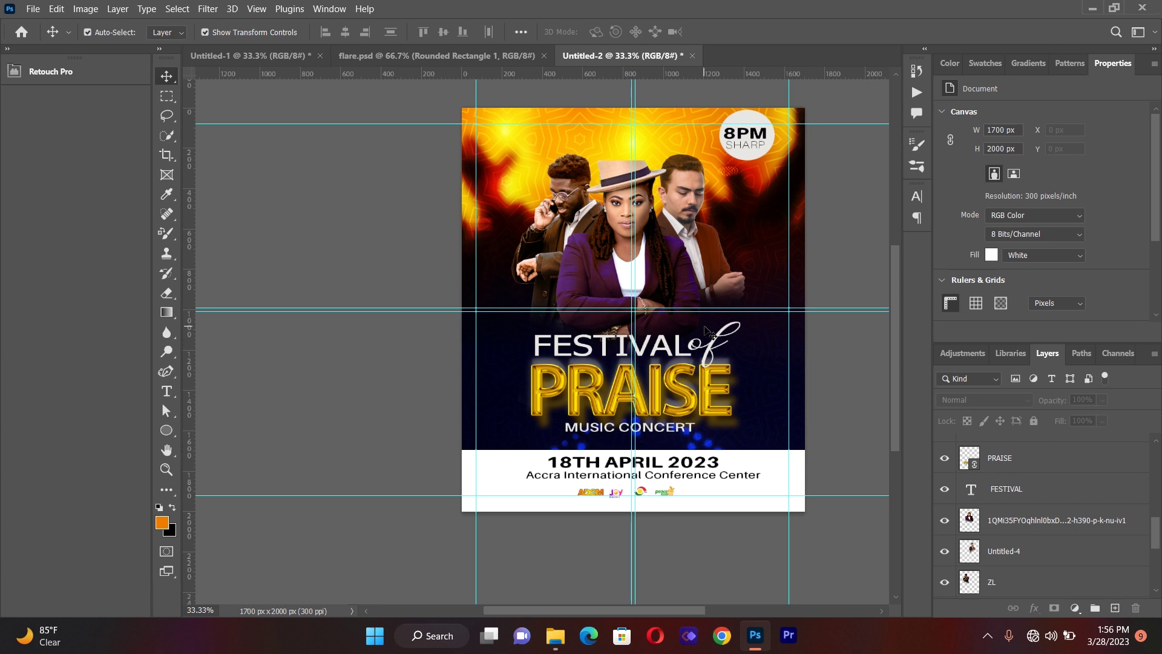
- Place the orange light flare image as a linked object on the flyer and set its blend mode to Linear Dodge (Add)
{"action": "left_click", "coordinate": [33, 8]}
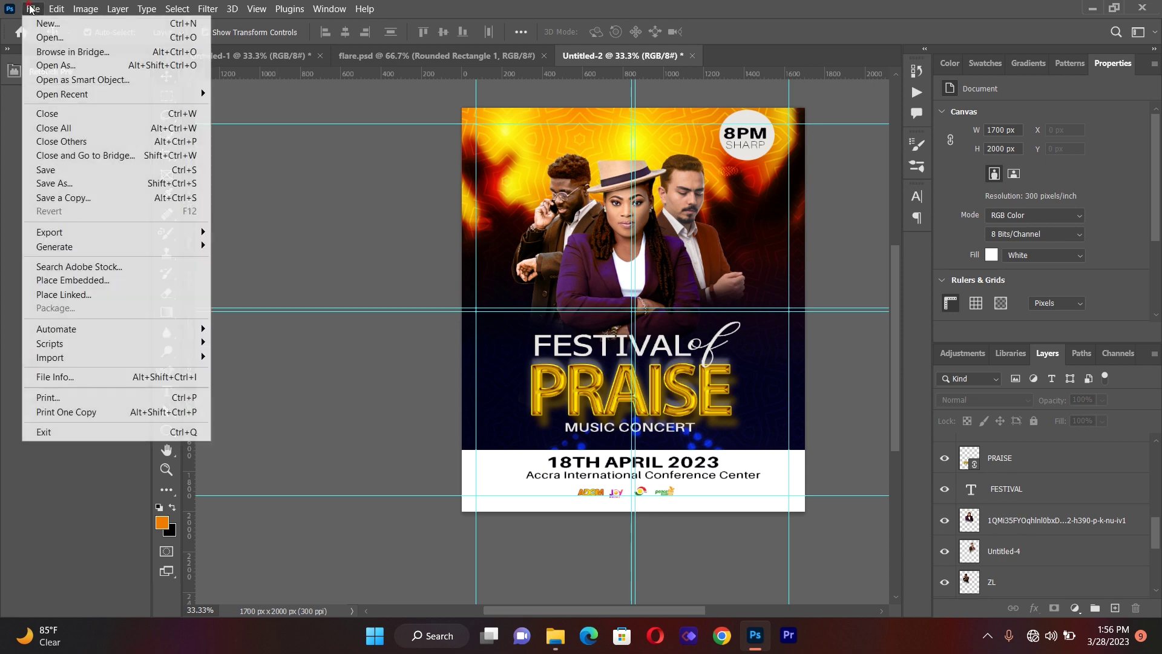
{"action": "left_click", "coordinate": [63, 295]}
{"action": "double_click", "coordinate": [382, 132]}
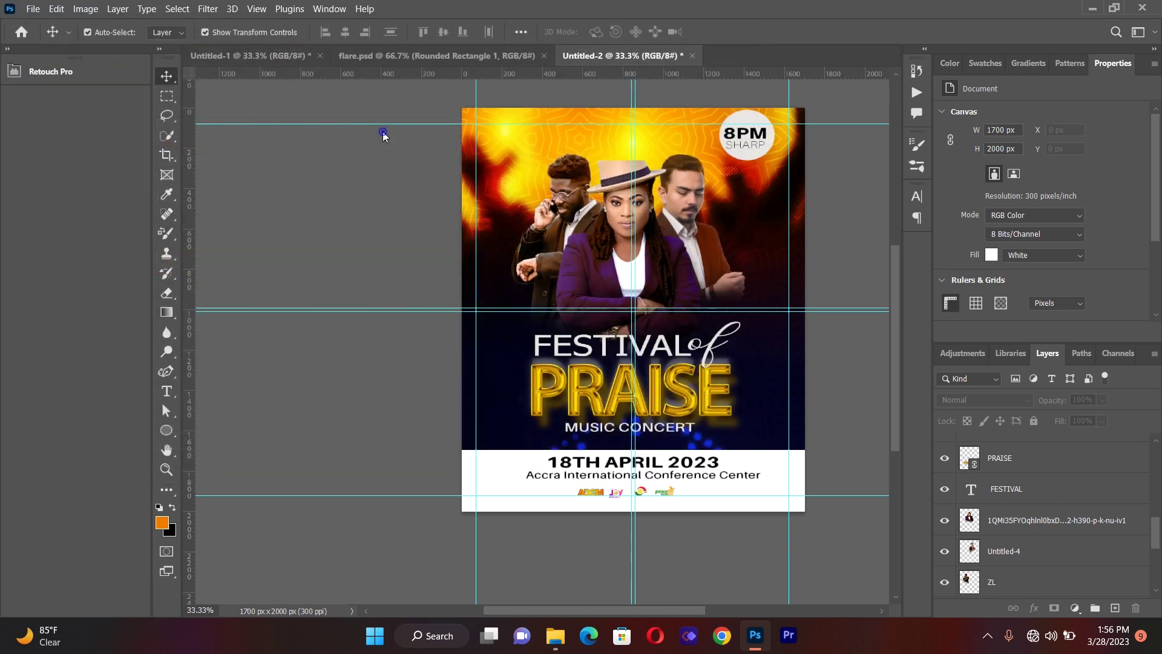
{"action": "left_click_drag", "start_coordinate": [671, 332], "coordinate": [671, 310]}
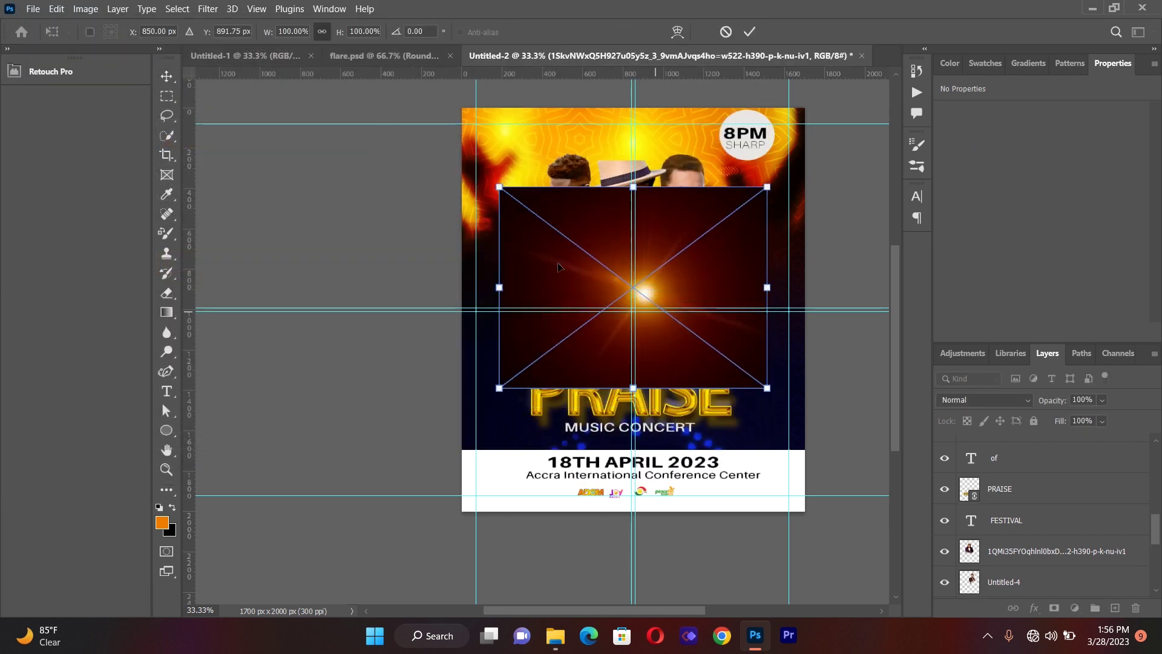
{"action": "left_click", "coordinate": [974, 399]}
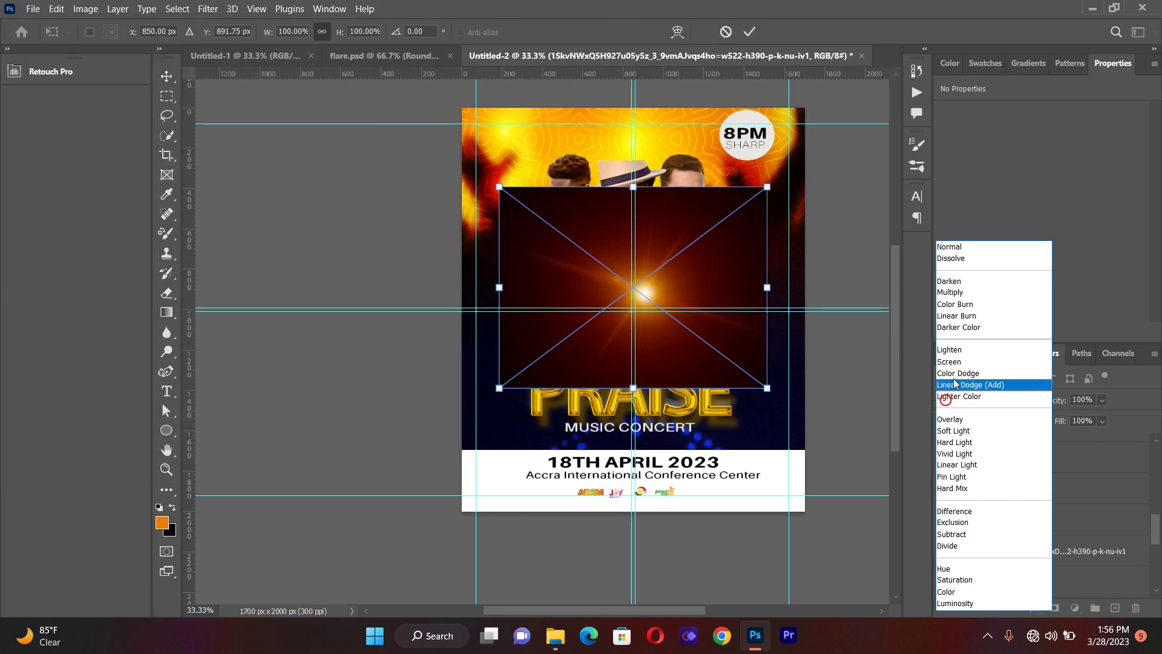
{"action": "left_click", "coordinate": [167, 83]}
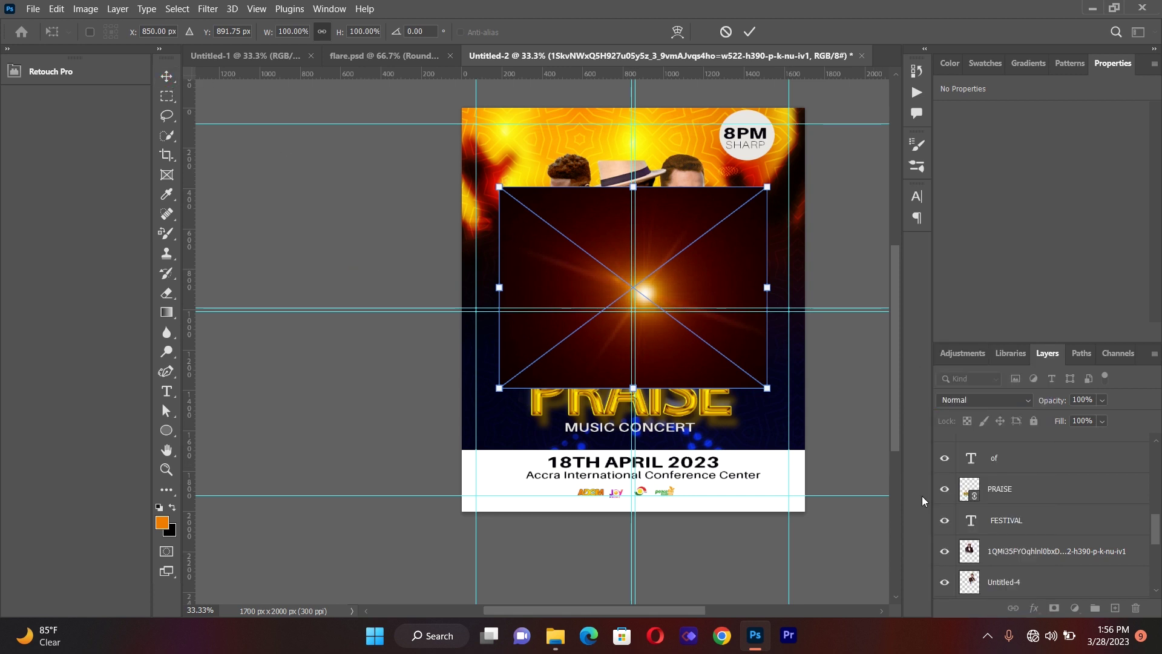
{"action": "left_click_drag", "start_coordinate": [1158, 521], "coordinate": [1161, 446]}
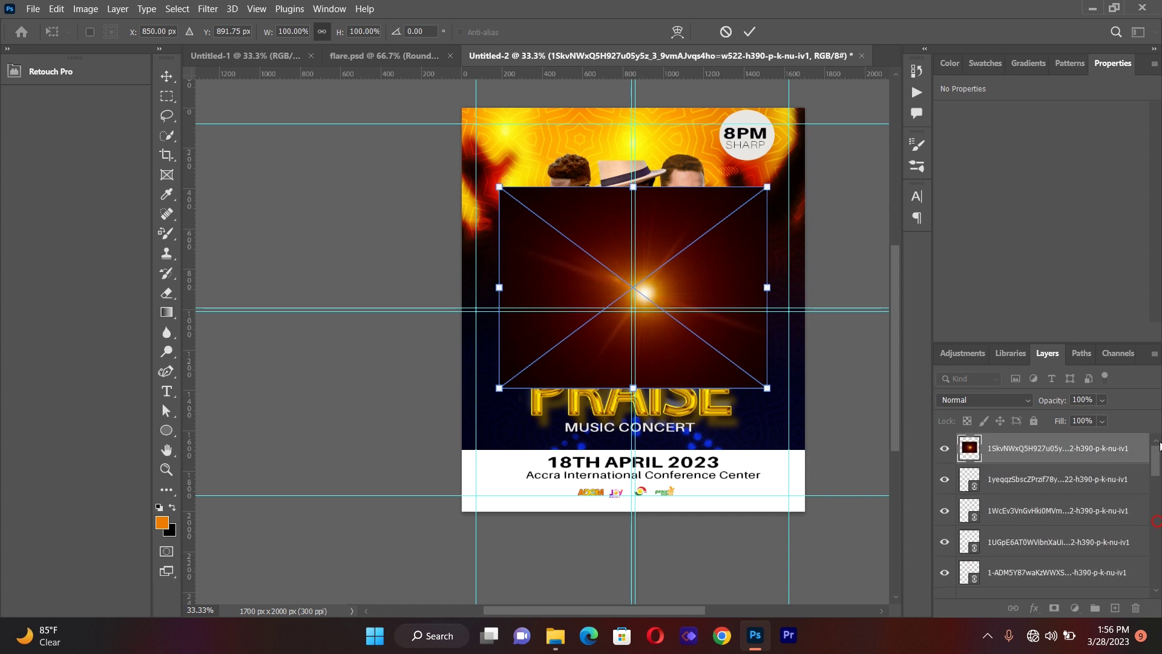
{"action": "key", "text": "Return"}
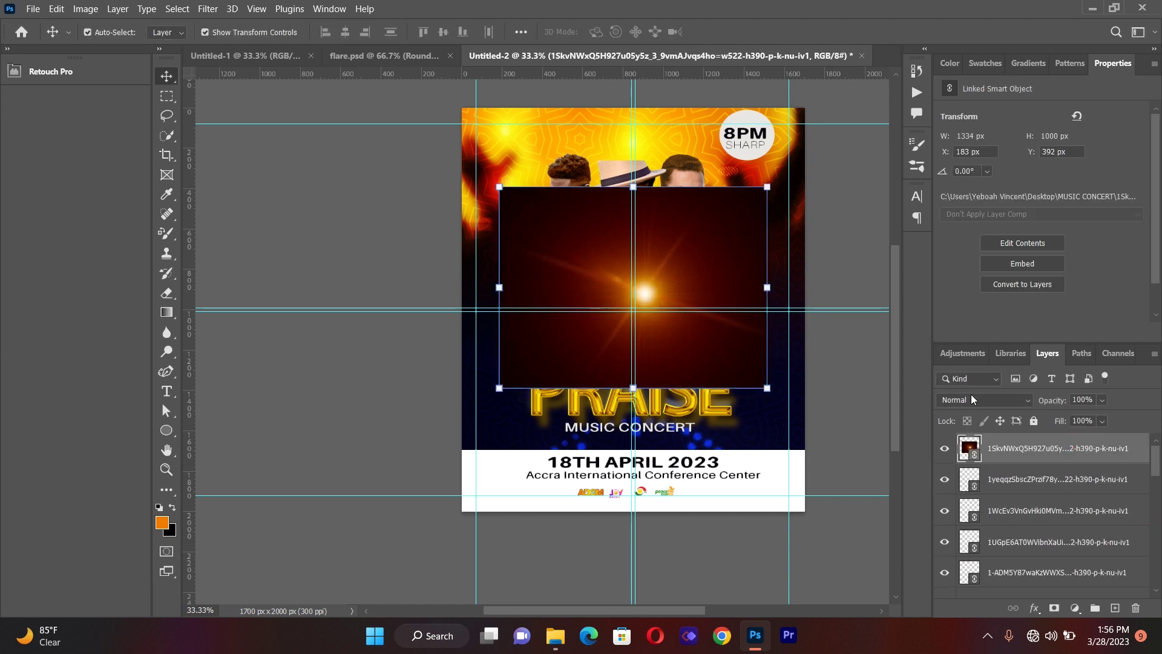
{"action": "left_click", "coordinate": [974, 400]}
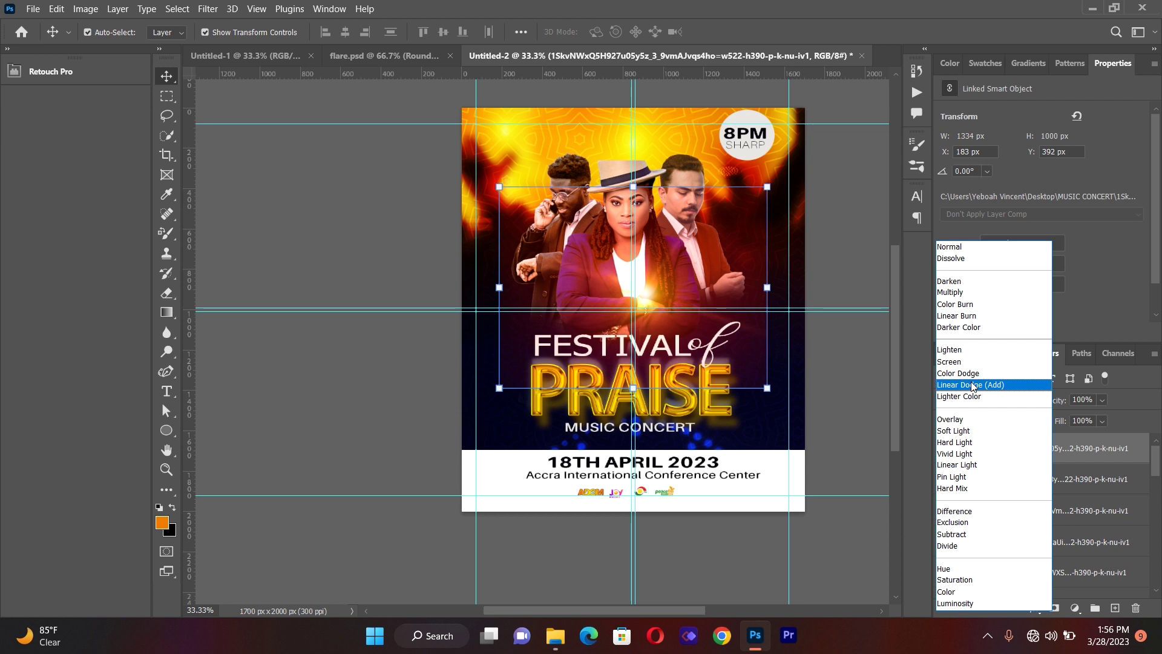
{"action": "left_click", "coordinate": [973, 385]}
- Reorder the flare layer between ZL and pattern, and position it beside the right man's arm at X 568 px, Y 181 px
{"action": "left_click_drag", "start_coordinate": [648, 299], "coordinate": [709, 276]}
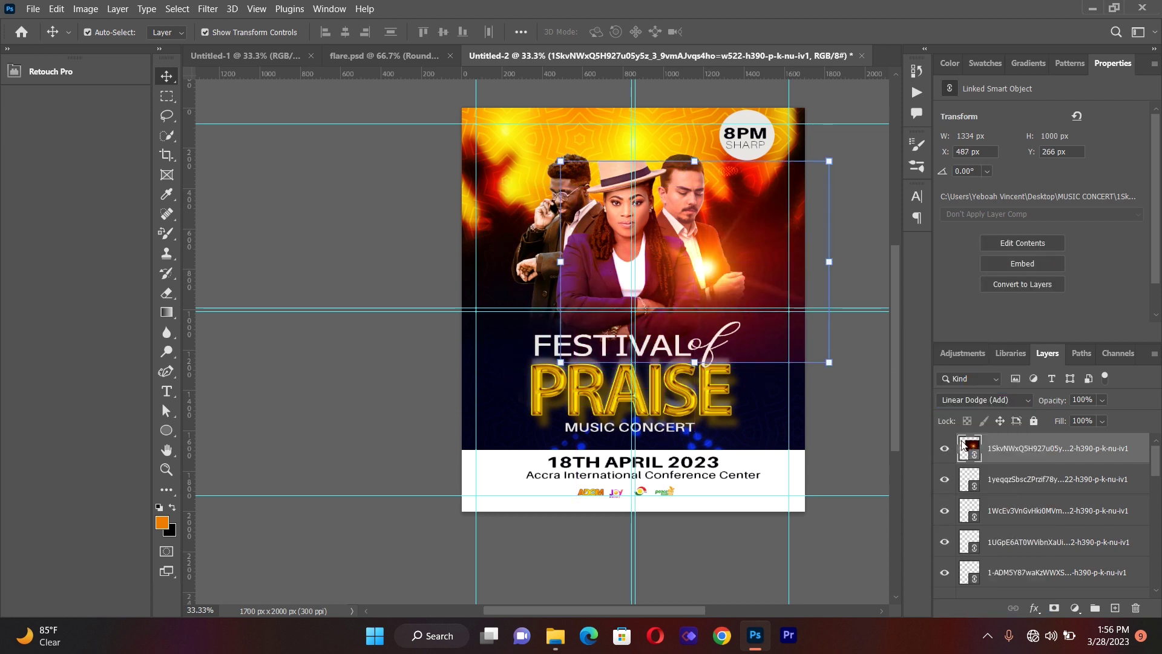
{"action": "left_click_drag", "start_coordinate": [1029, 451], "coordinate": [1009, 506]}
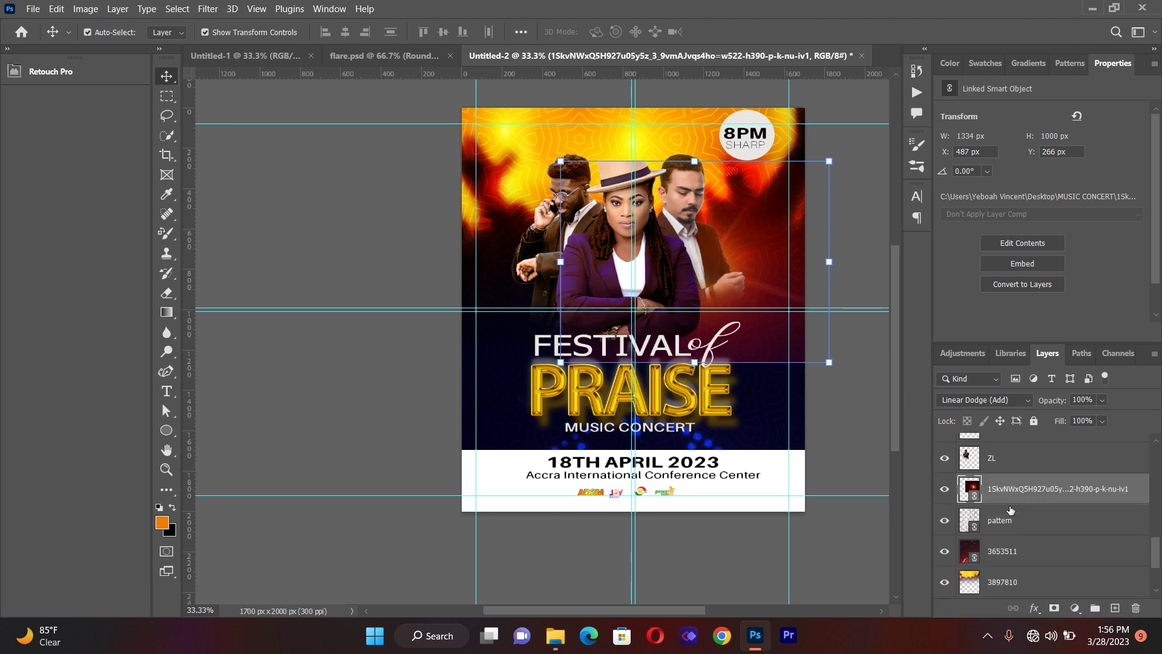
{"action": "left_click_drag", "start_coordinate": [729, 243], "coordinate": [746, 229]}
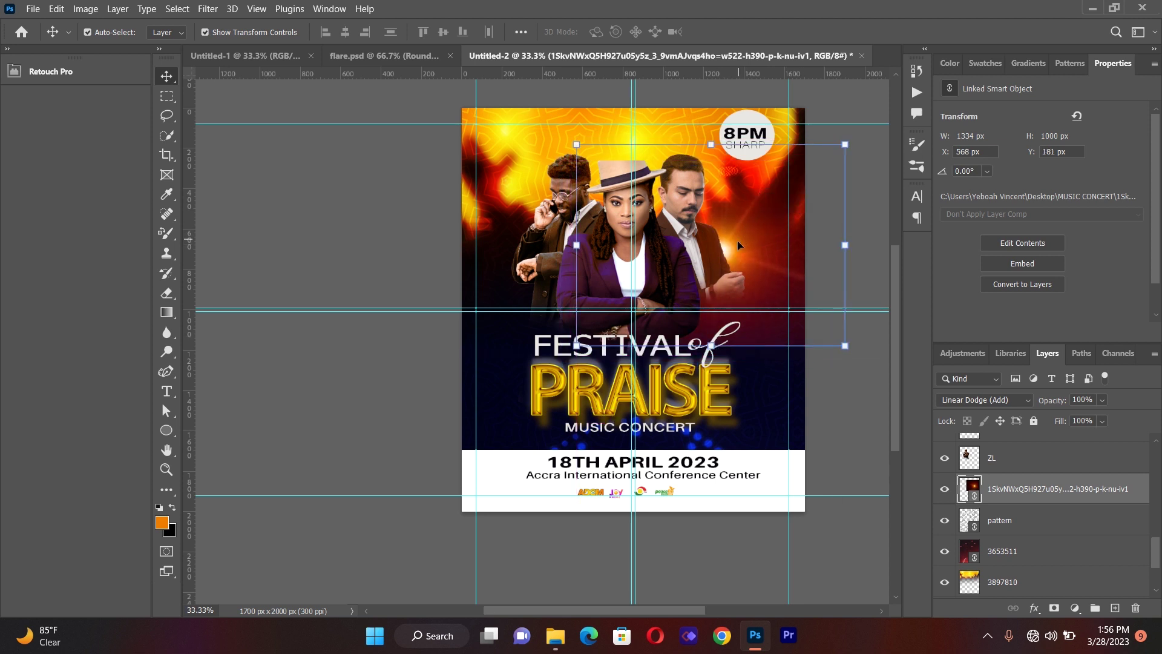
- Duplicate the flare layer and place the copy behind the left man at X -389 px, Y 217 px
{"action": "key", "text": "ctrl+j"}
{"action": "left_click_drag", "start_coordinate": [738, 245], "coordinate": [544, 254]}
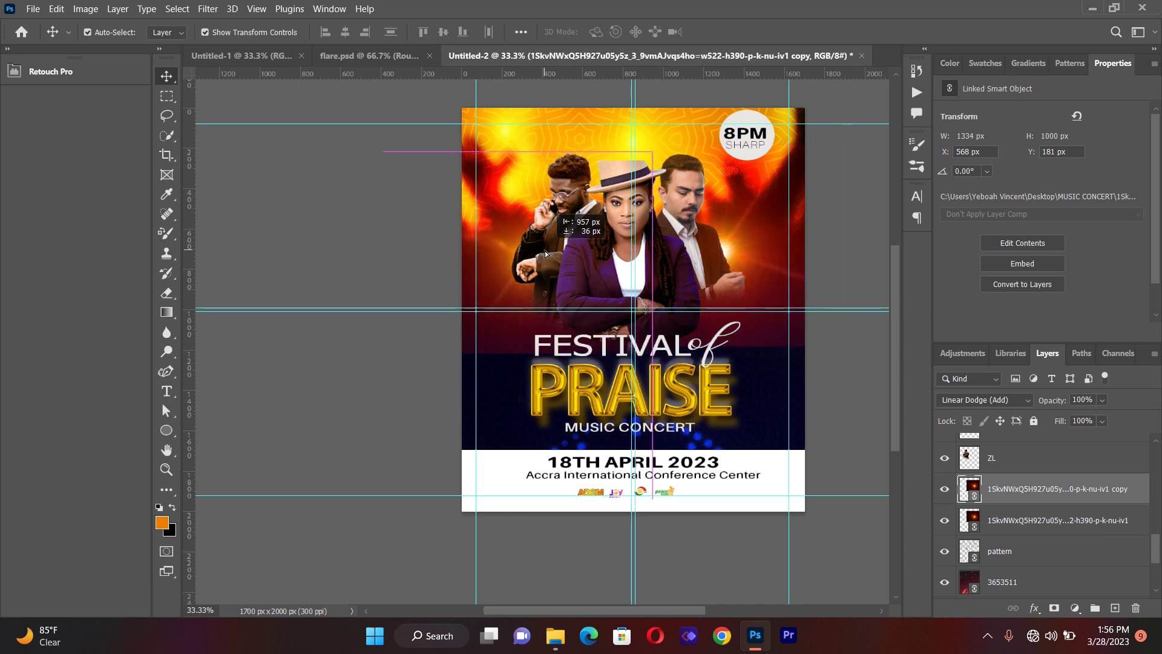
- Rasterize the original flare layer and its copy for use with the Eraser tool
{"action": "left_click", "coordinate": [769, 272]}
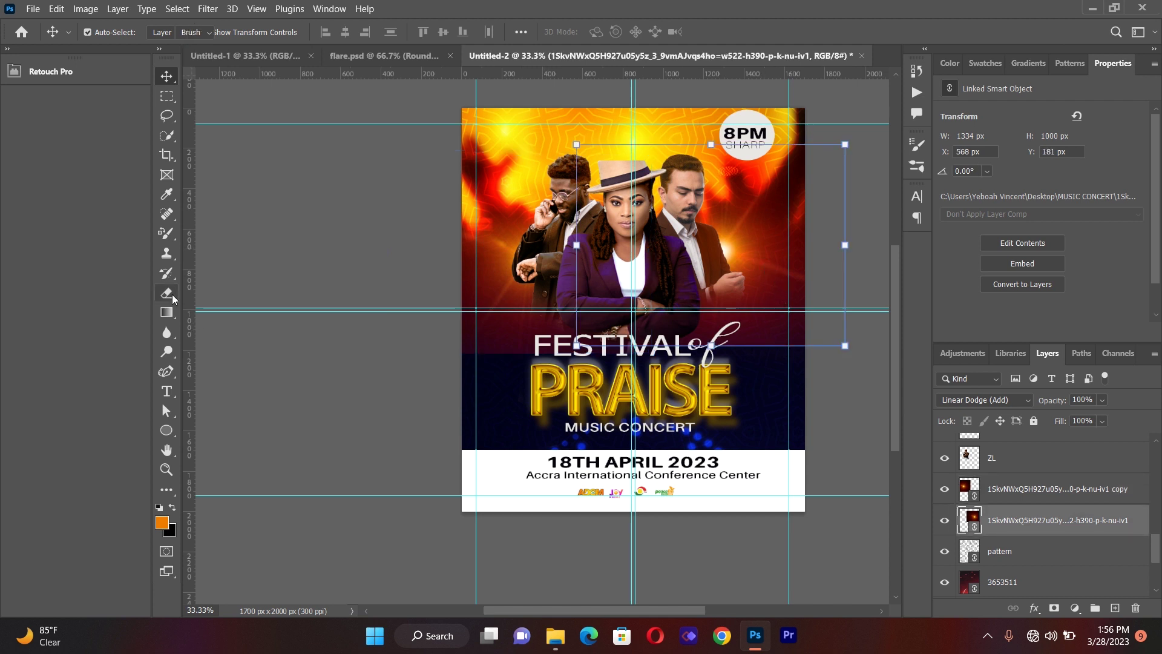
{"action": "left_click", "coordinate": [167, 293]}
{"action": "left_click", "coordinate": [666, 299]}
{"action": "left_click", "coordinate": [521, 245]}
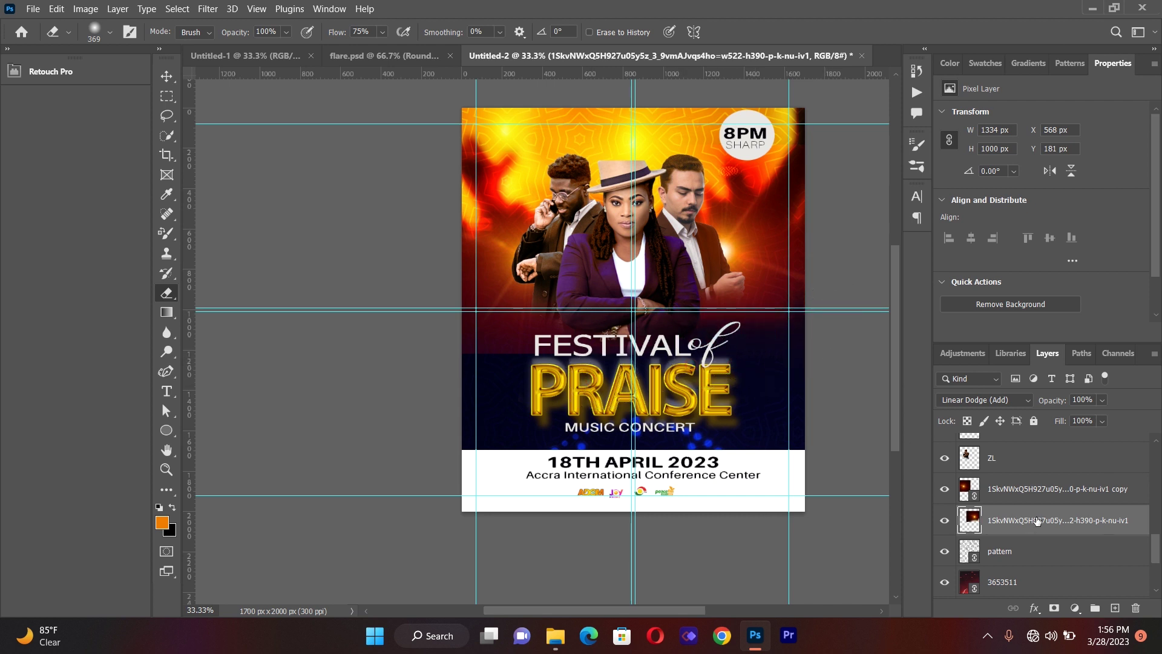
{"action": "left_click", "coordinate": [1037, 497]}
{"action": "left_click", "coordinate": [551, 354]}
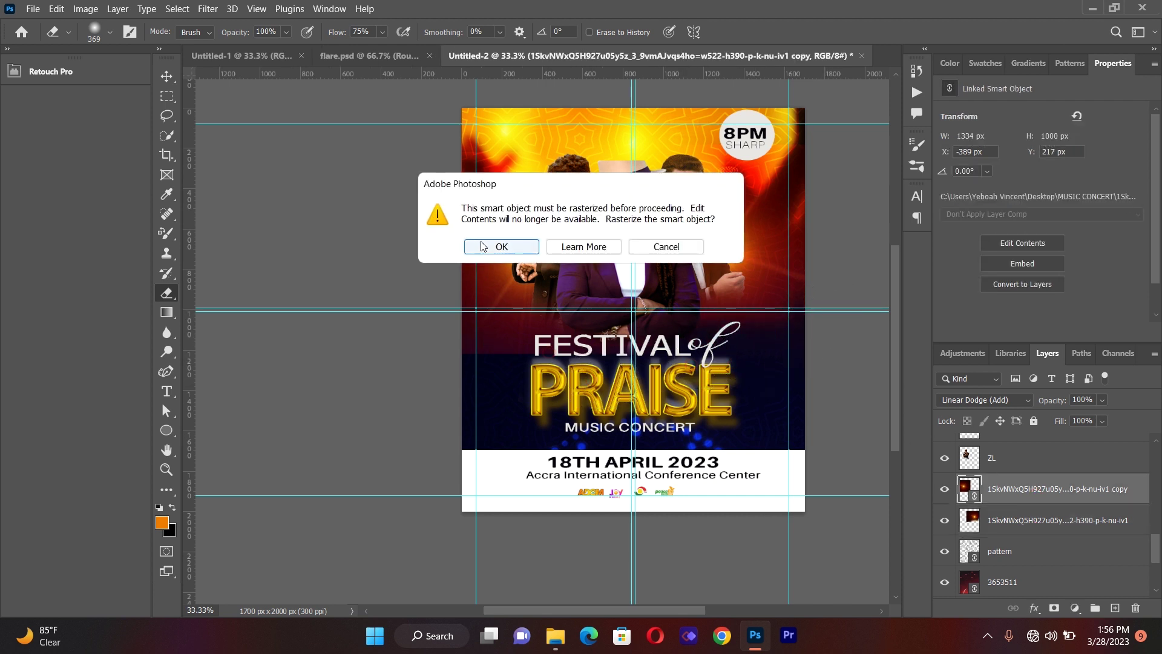
{"action": "key", "text": "Return"}
- Erase the hard lower edges and upper parts of both flare layers with the soft 369 px eraser, leaving no layer selected
{"action": "mouse_move", "coordinate": [577, 334]}
{"action": "left_mouse_down"}
{"action": "mouse_move", "coordinate": [442, 319]}
{"action": "mouse_move", "coordinate": [428, 329]}
{"action": "mouse_move", "coordinate": [551, 428]}
{"action": "left_mouse_up"}
{"action": "key", "text": "ctrl+z"}
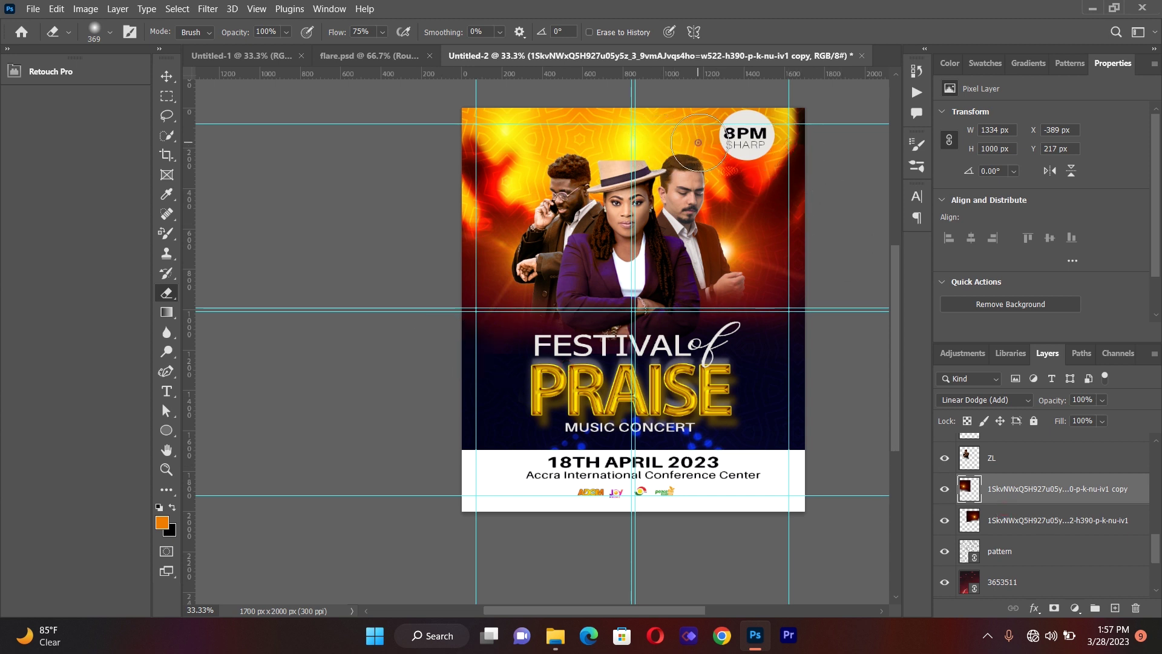
{"action": "left_click", "coordinate": [1007, 513]}
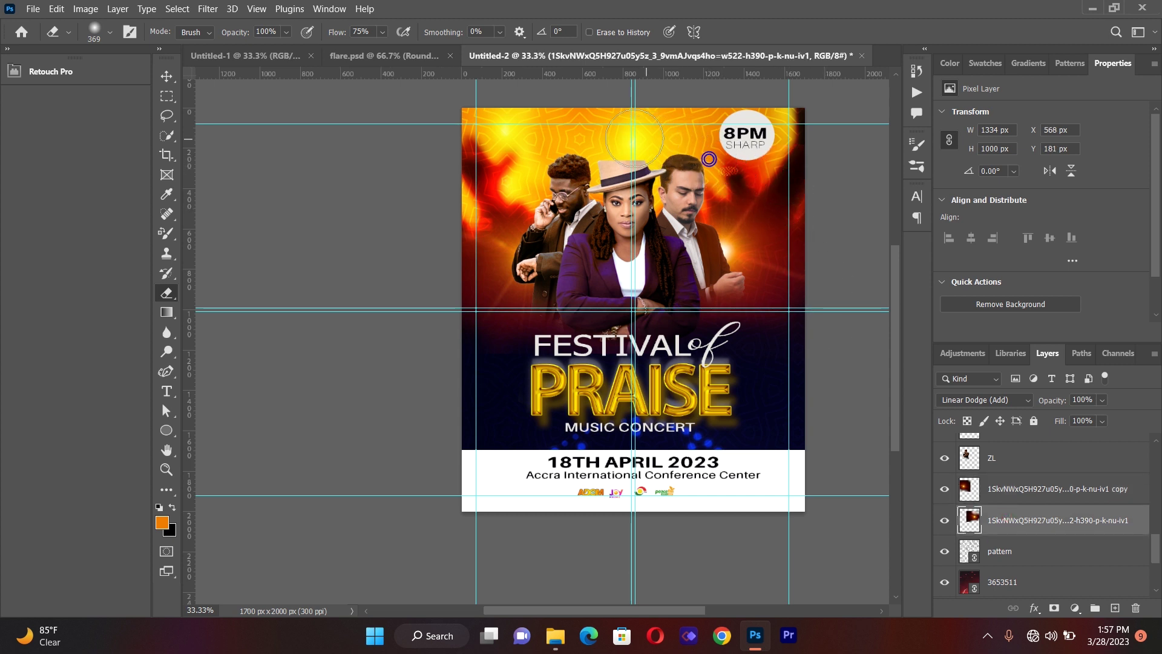
{"action": "left_click", "coordinate": [1008, 483]}
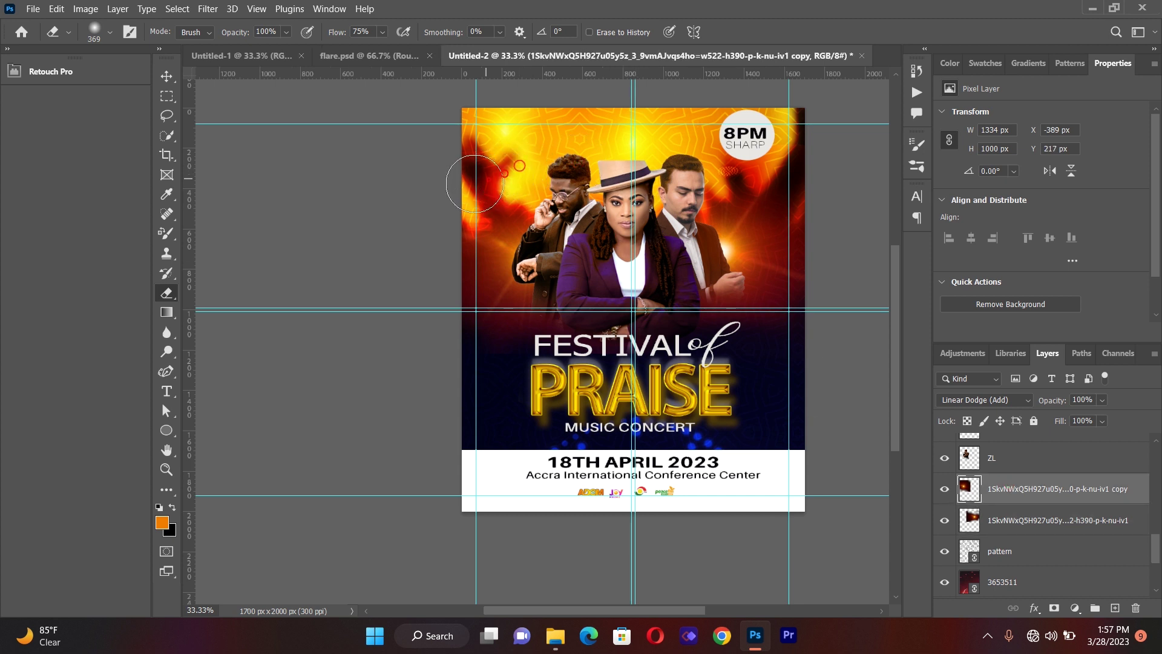
{"action": "left_click", "coordinate": [169, 77]}
{"action": "left_click", "coordinate": [299, 291]}
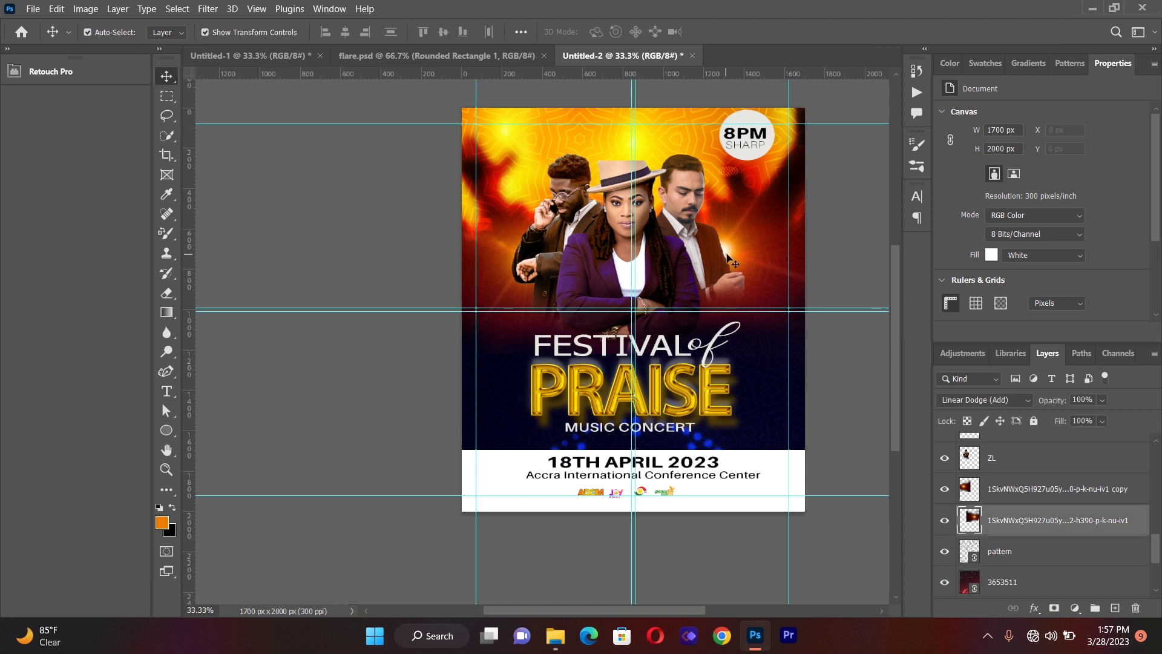
{"action": "left_click", "coordinate": [730, 257]}
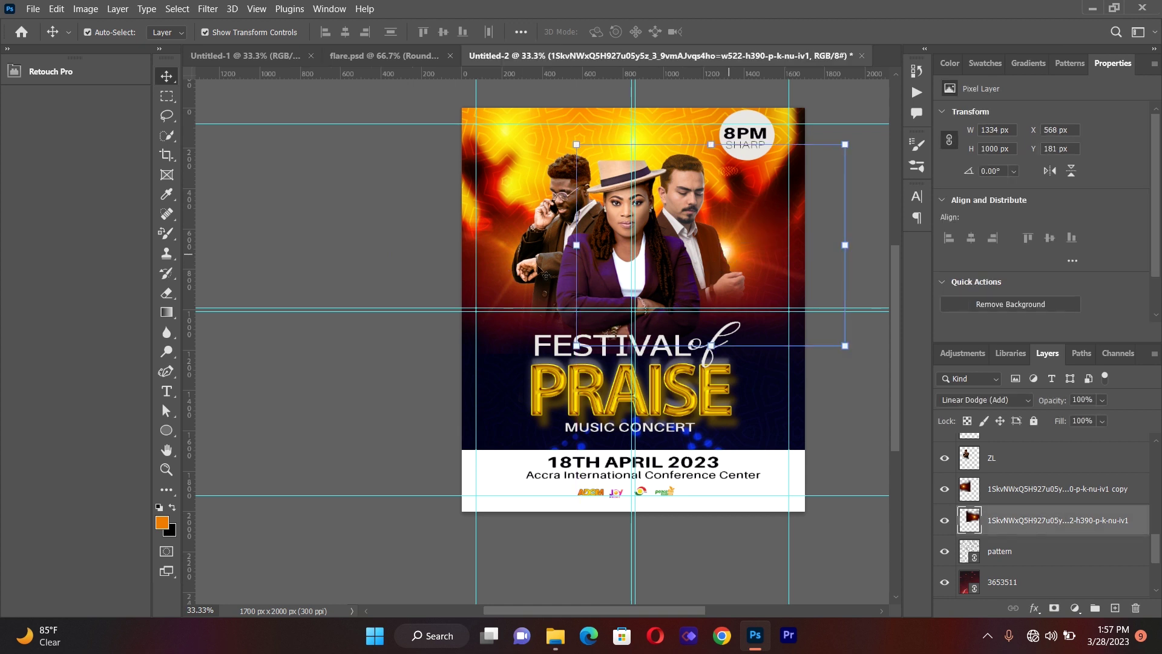
{"action": "left_click", "coordinate": [364, 259]}
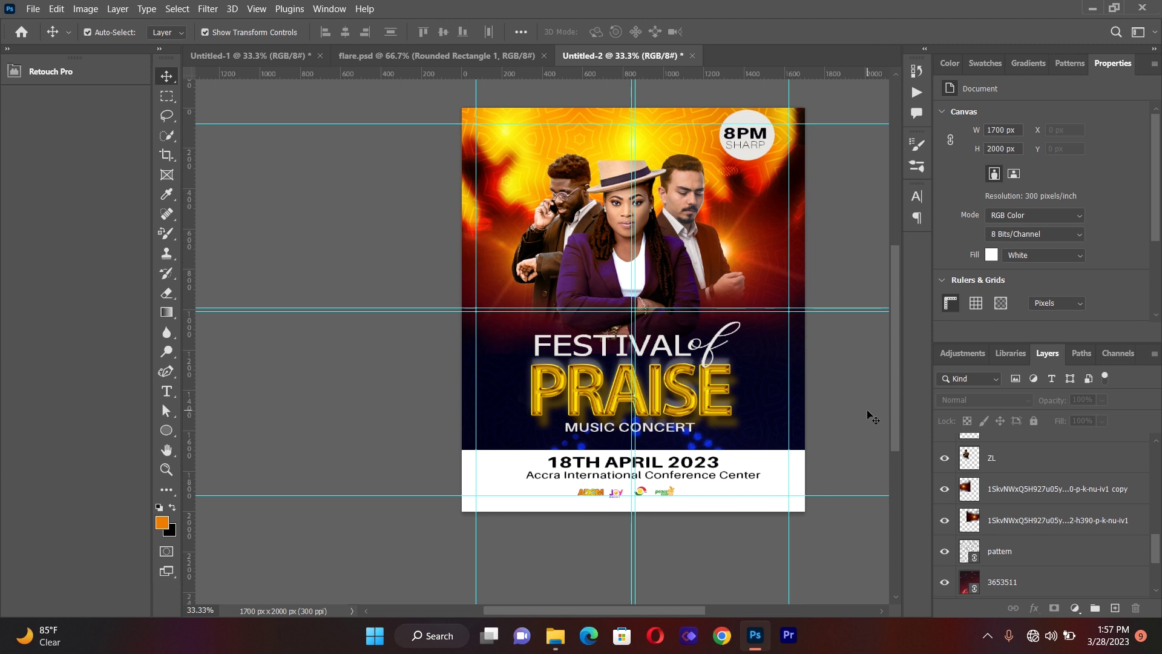
{"action": "left_click", "coordinate": [167, 390]}
{"action": "left_click_drag", "start_coordinate": [538, 248], "coordinate": [763, 352]}
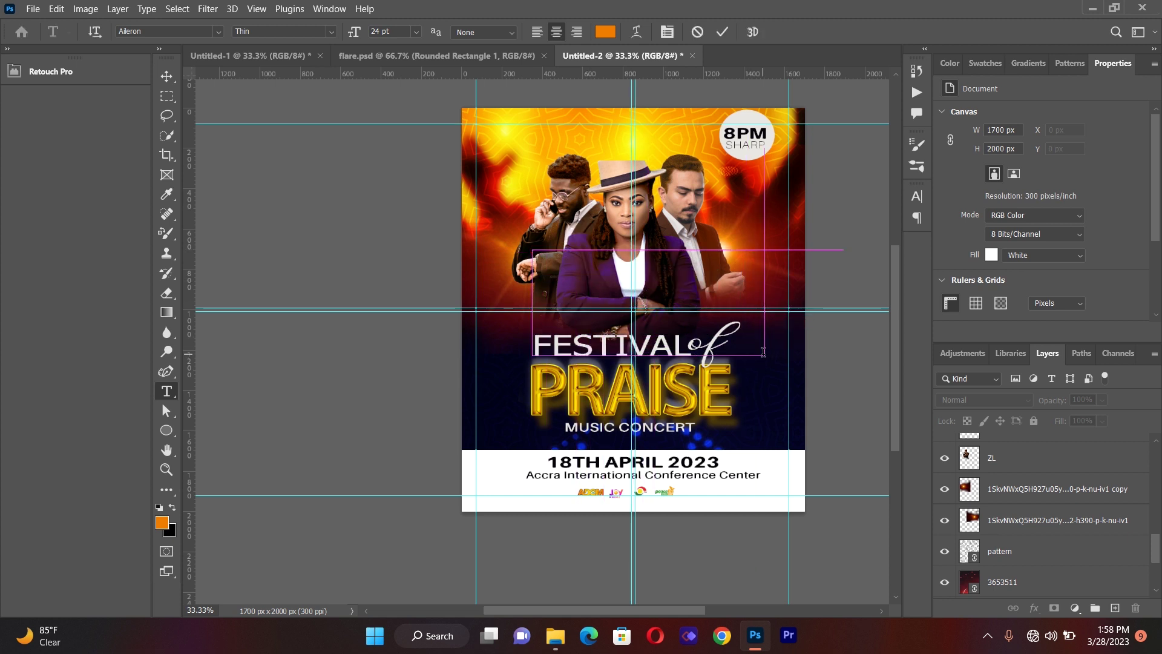
{"action": "key", "text": "BackSpace"}
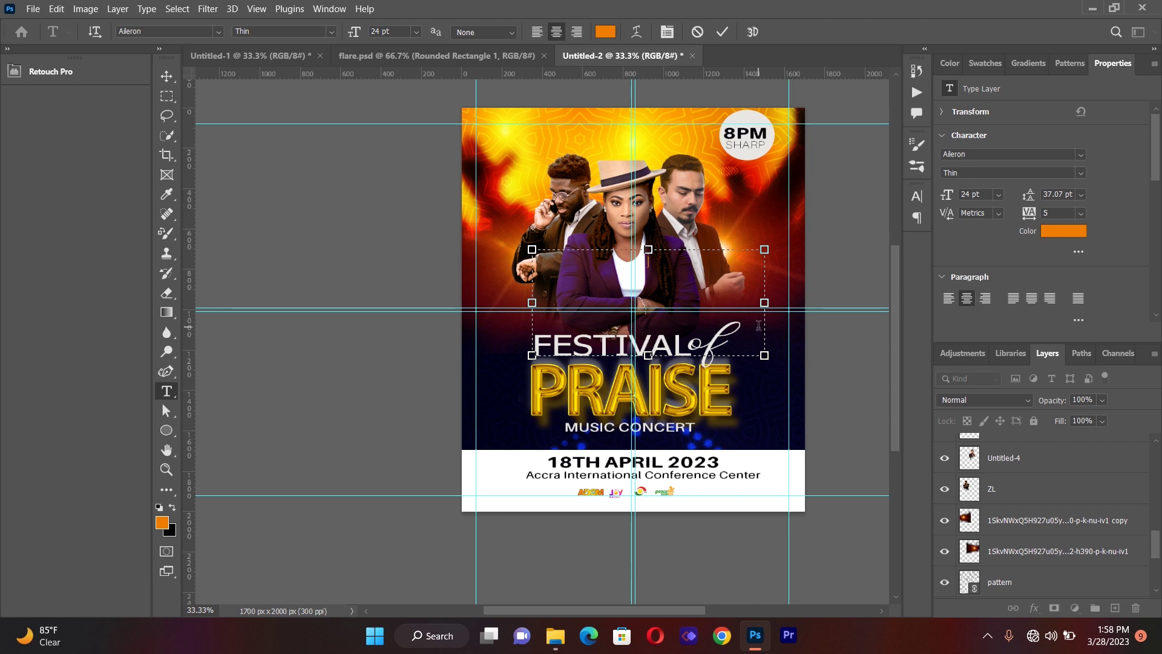
{"action": "type", "text": "JOYCE BL"}
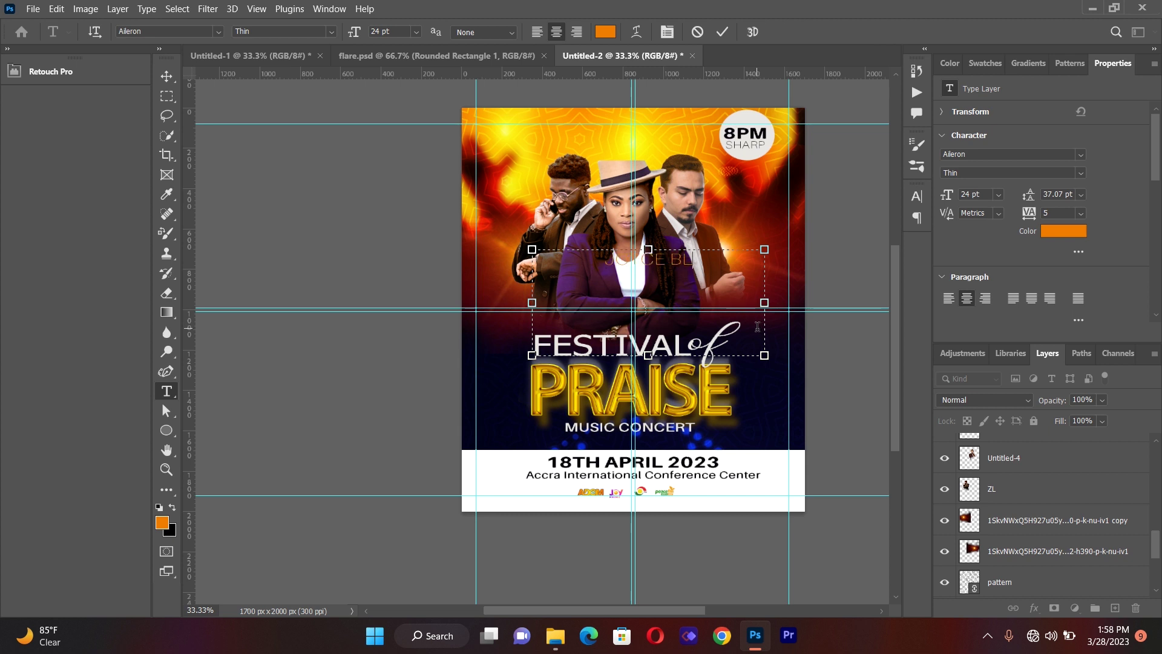
{"action": "type", "text": "EESING"}
{"action": "key", "text": "ctrl+a"}
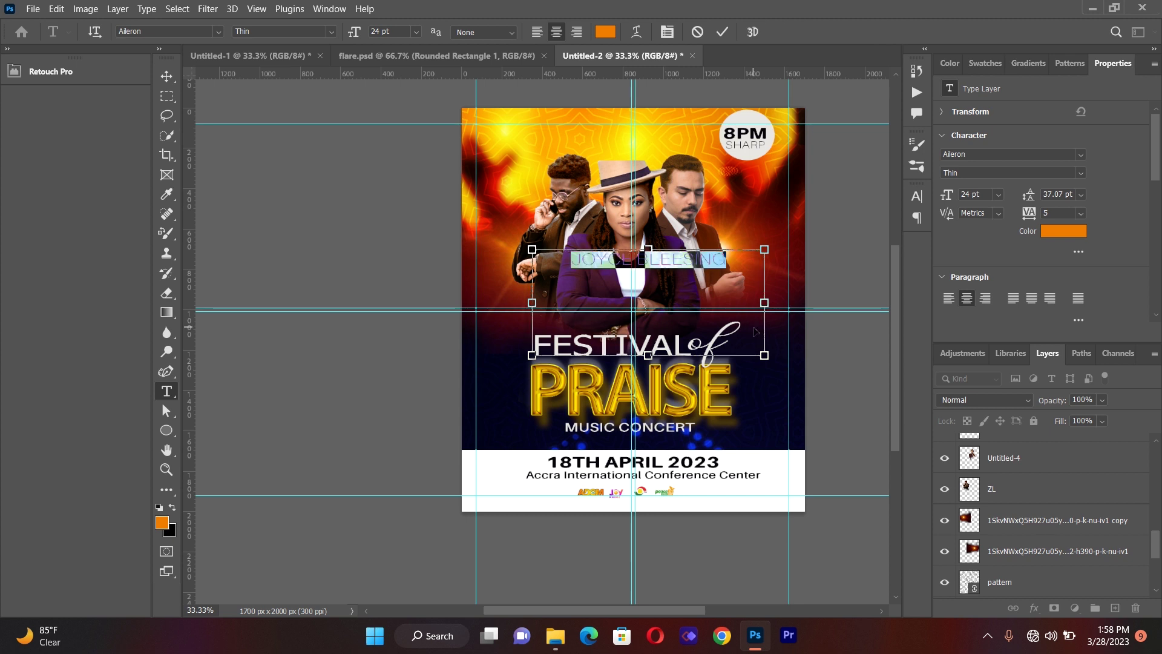
{"action": "left_click", "coordinate": [332, 32]}
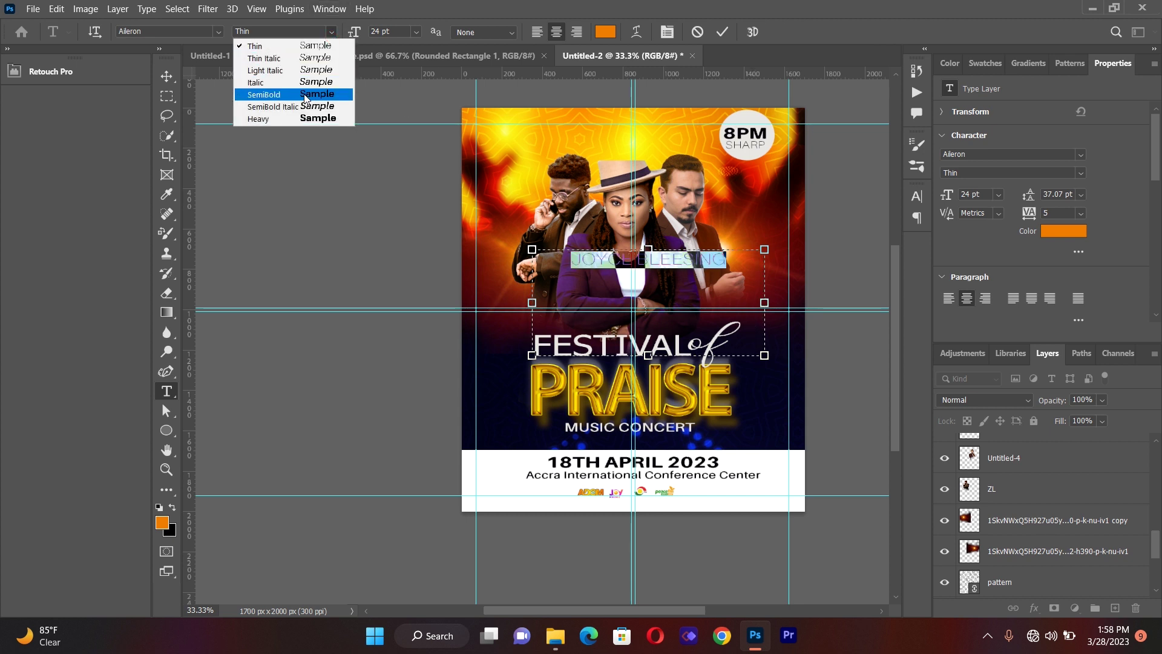
{"action": "left_click", "coordinate": [303, 97]}
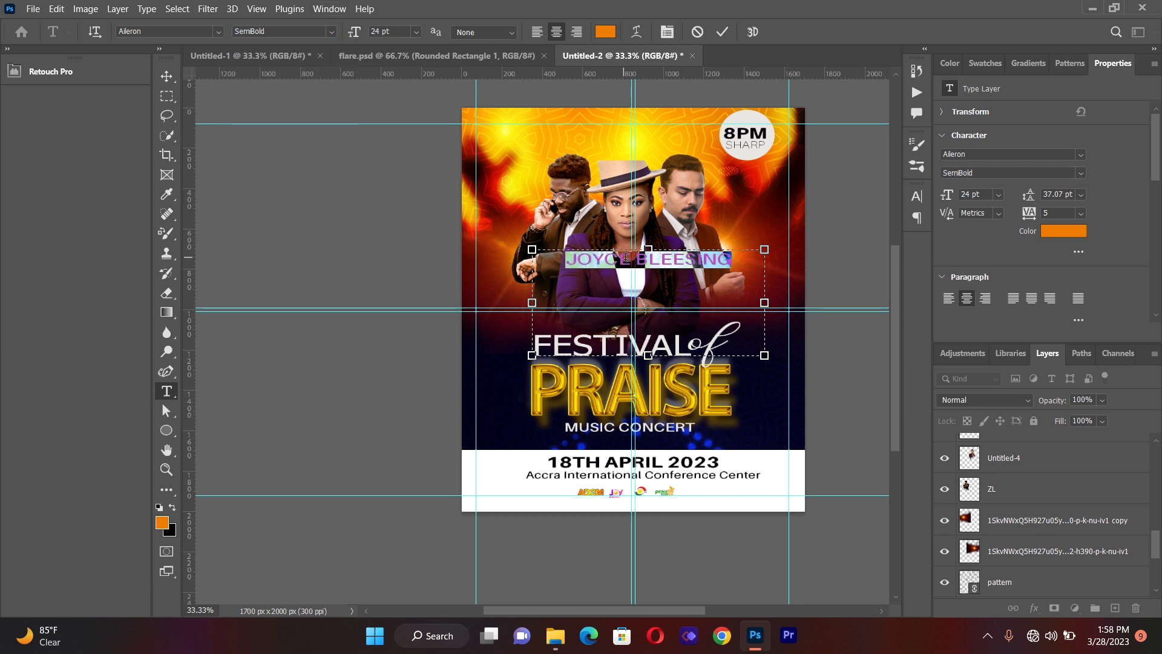
{"action": "left_click", "coordinate": [167, 76]}
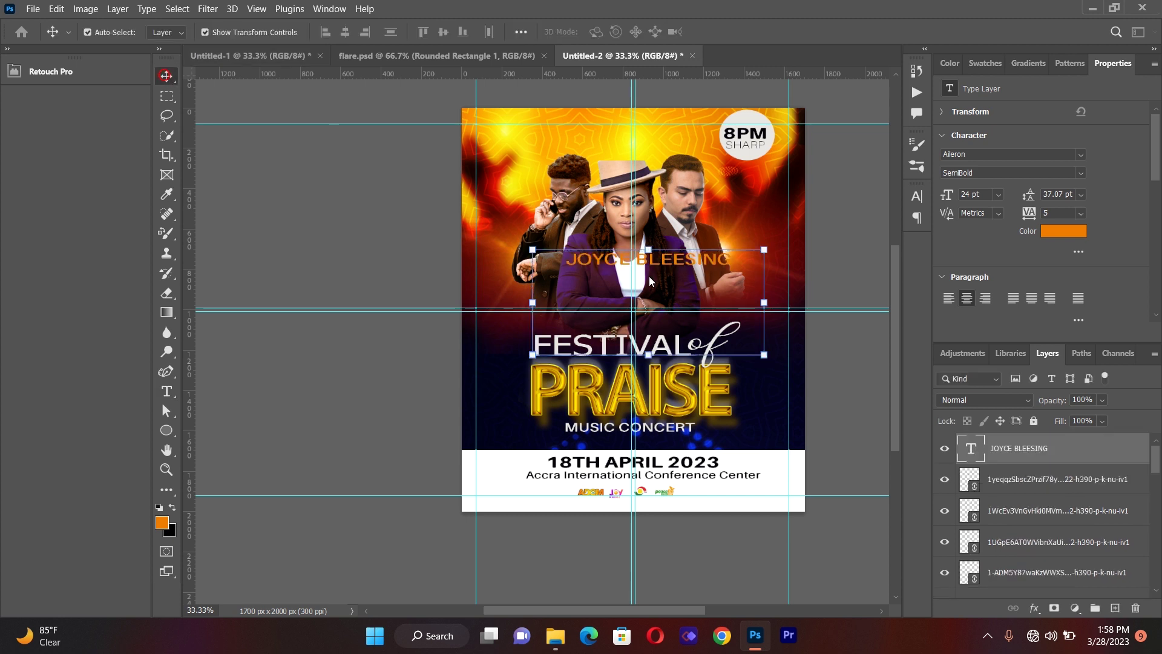
{"action": "left_click_drag", "start_coordinate": [533, 249], "coordinate": [671, 301]}
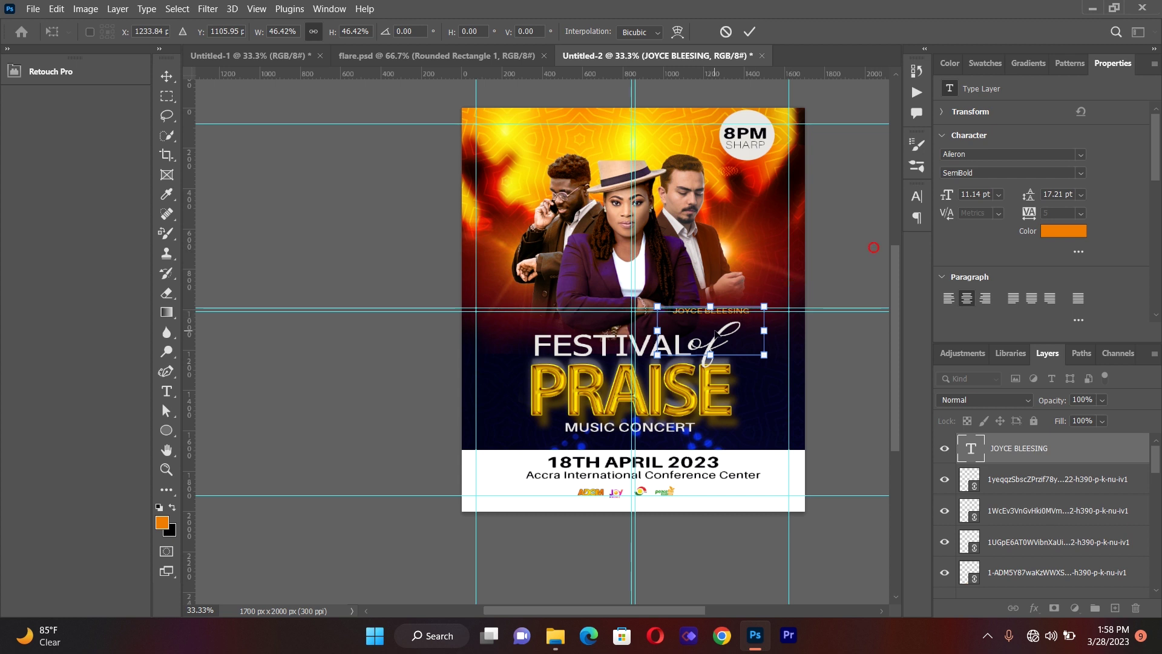
{"action": "left_click_drag", "start_coordinate": [725, 319], "coordinate": [621, 285]}
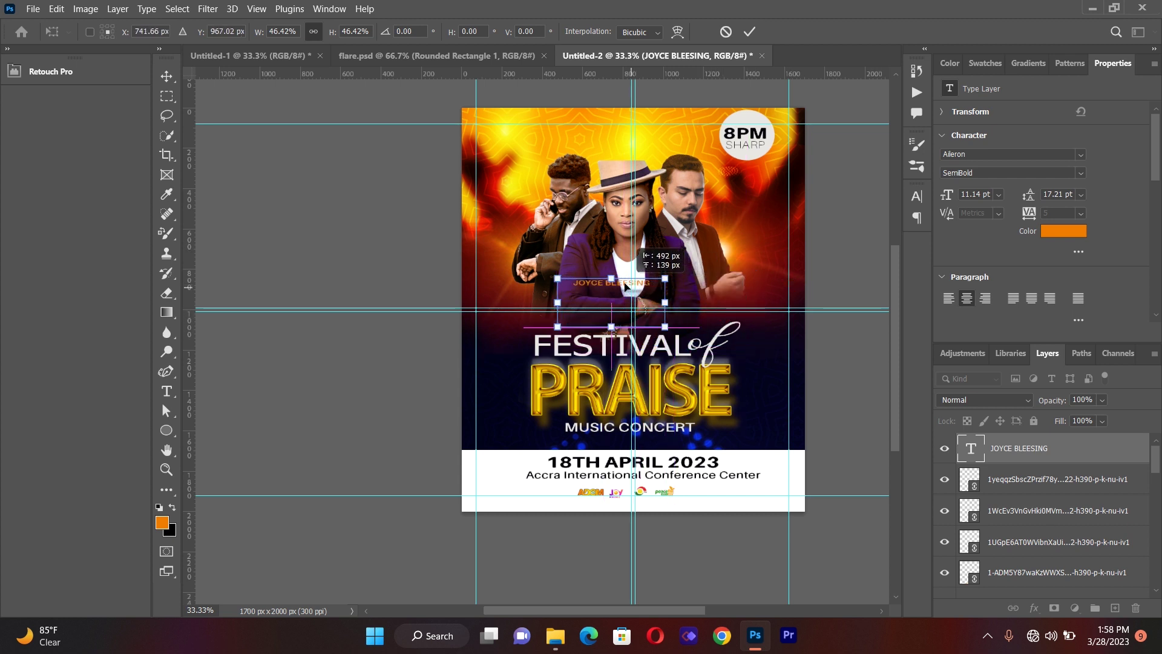
- Break the name text into two lines, JOYCE above BLEESING, and left-align both lines
{"action": "left_click", "coordinate": [167, 391]}
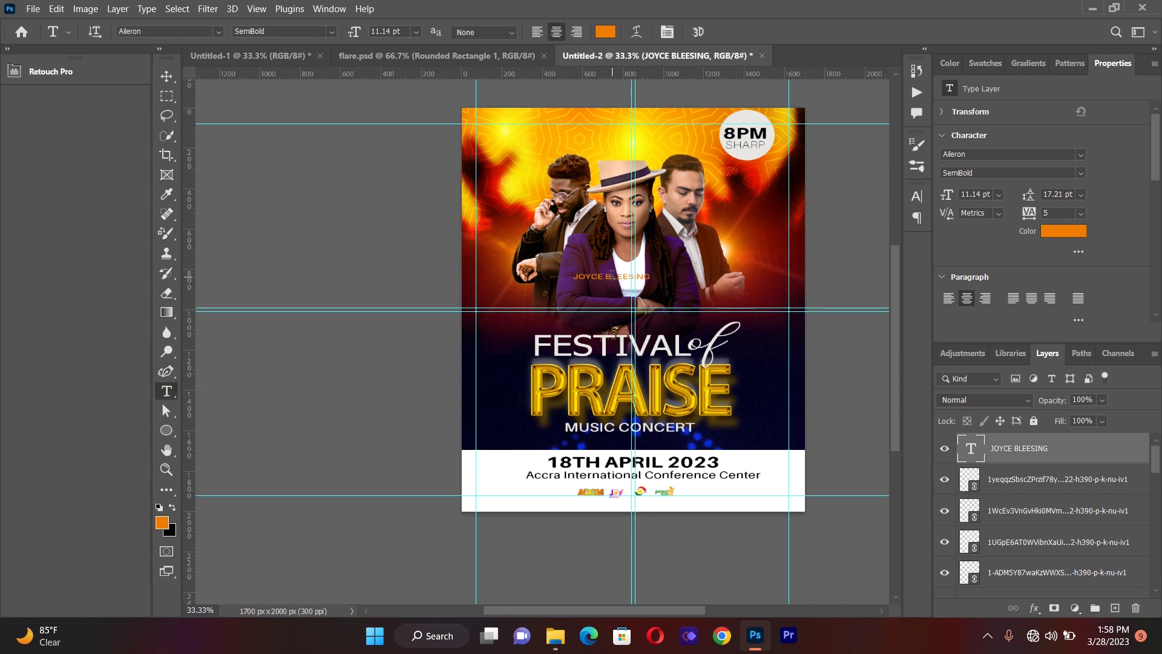
{"action": "left_click", "coordinate": [606, 276]}
{"action": "key", "text": "Return"}
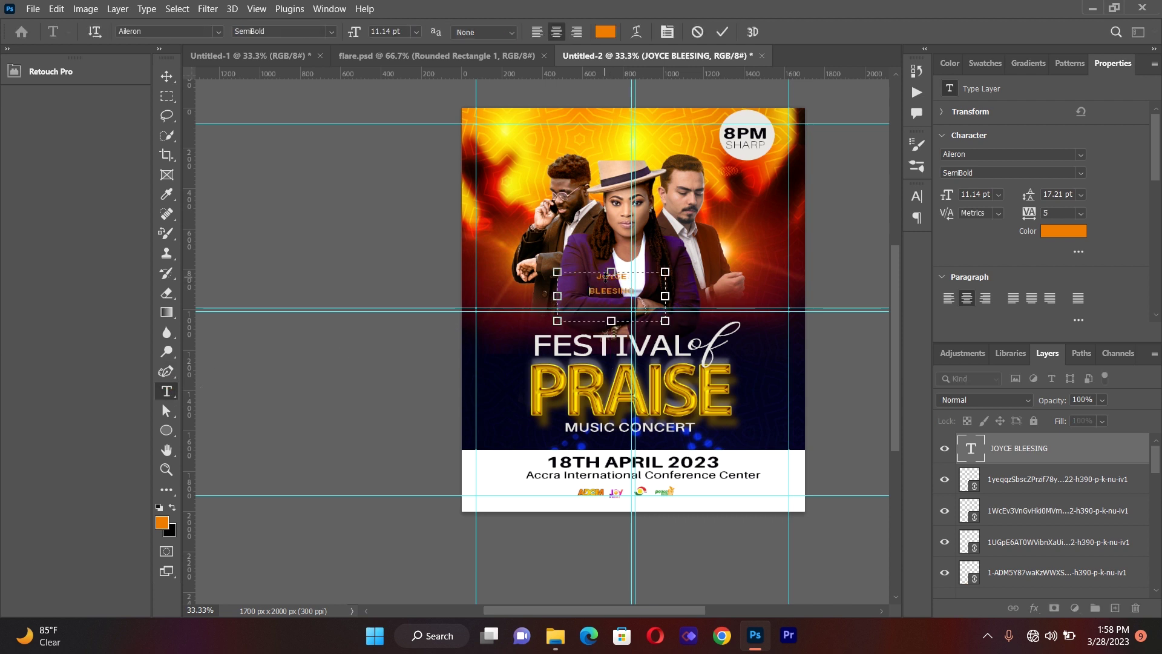
{"action": "key", "text": "ctrl+a"}
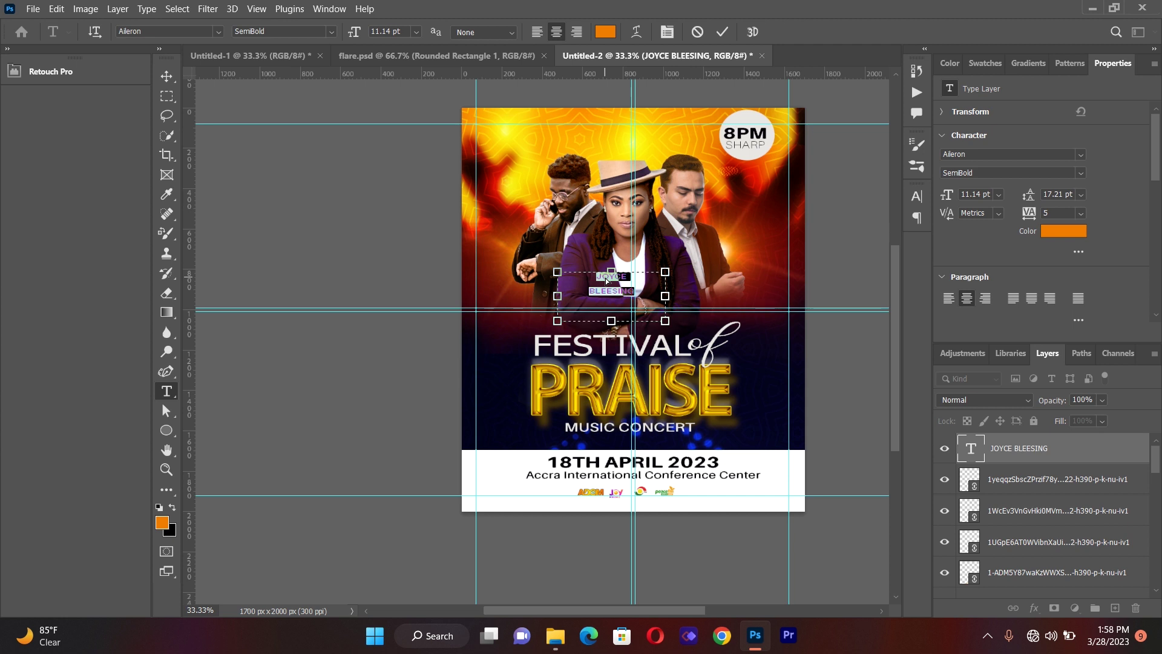
{"action": "left_click", "coordinate": [537, 31]}
- Set the JOYCE BLEESING text's leading to 12 pt and move the label about 31 px right and 25 px up on the jacket
{"action": "left_click", "coordinate": [668, 32]}
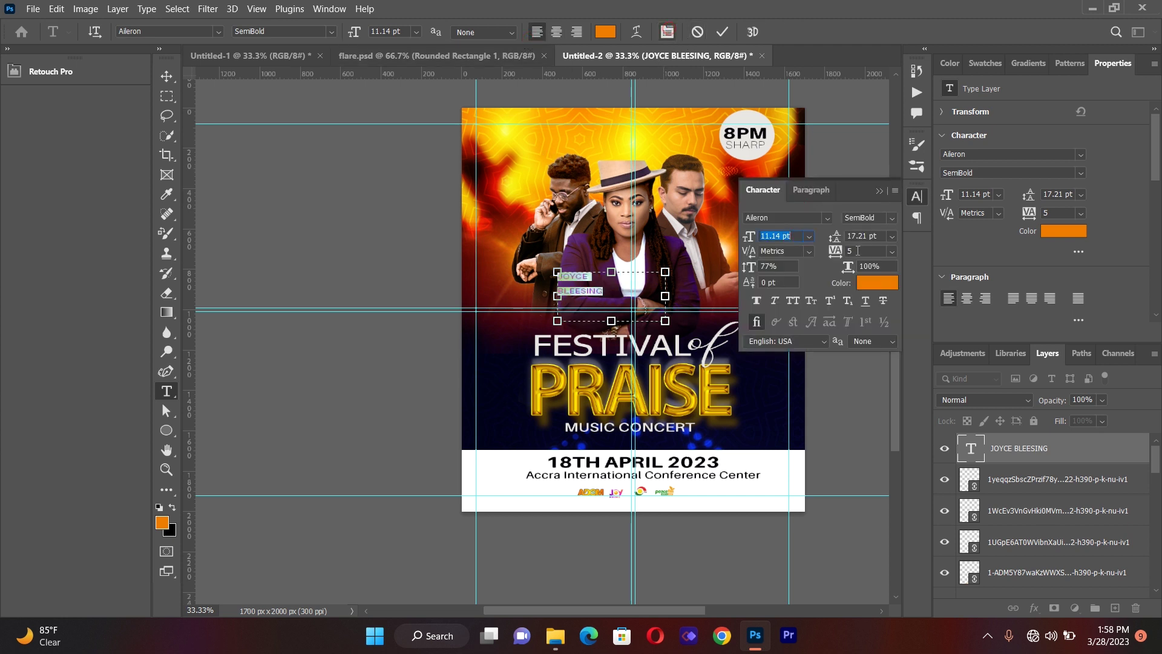
{"action": "left_click", "coordinate": [892, 237]}
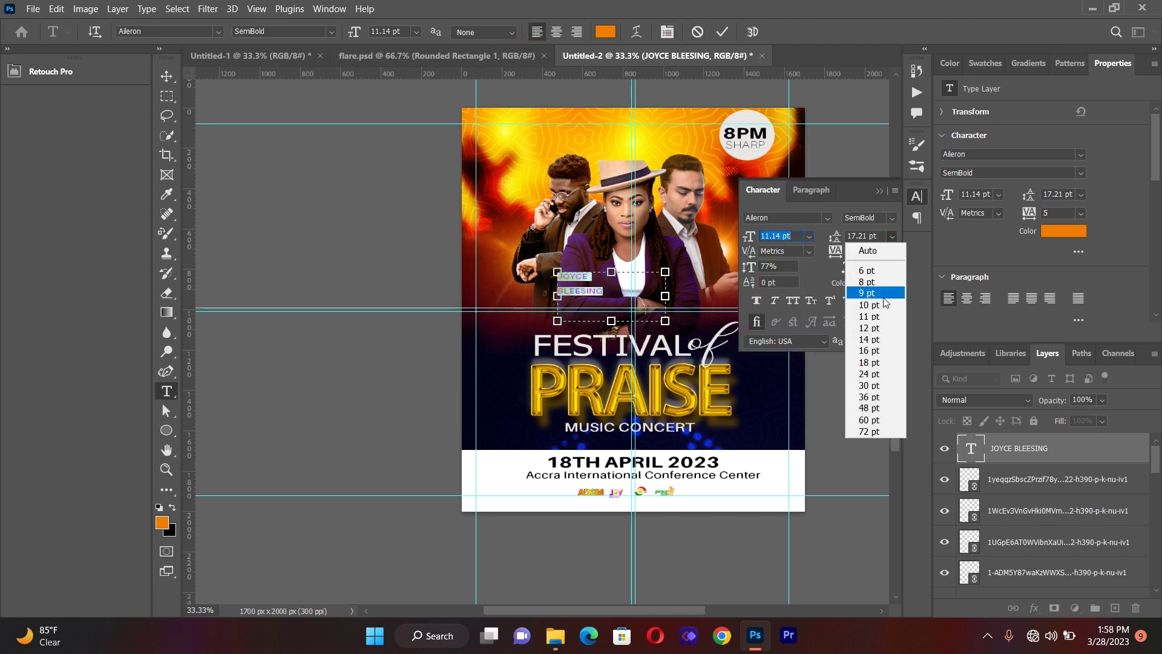
{"action": "left_click", "coordinate": [877, 331]}
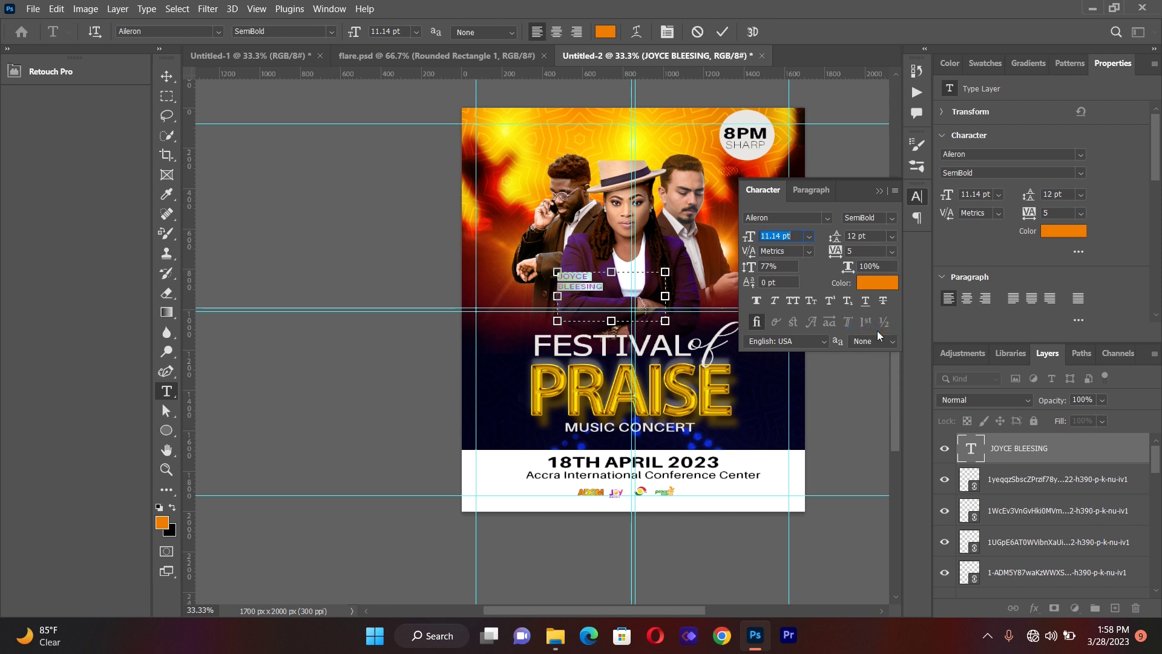
{"action": "left_click", "coordinate": [879, 192]}
{"action": "left_click", "coordinate": [166, 76]}
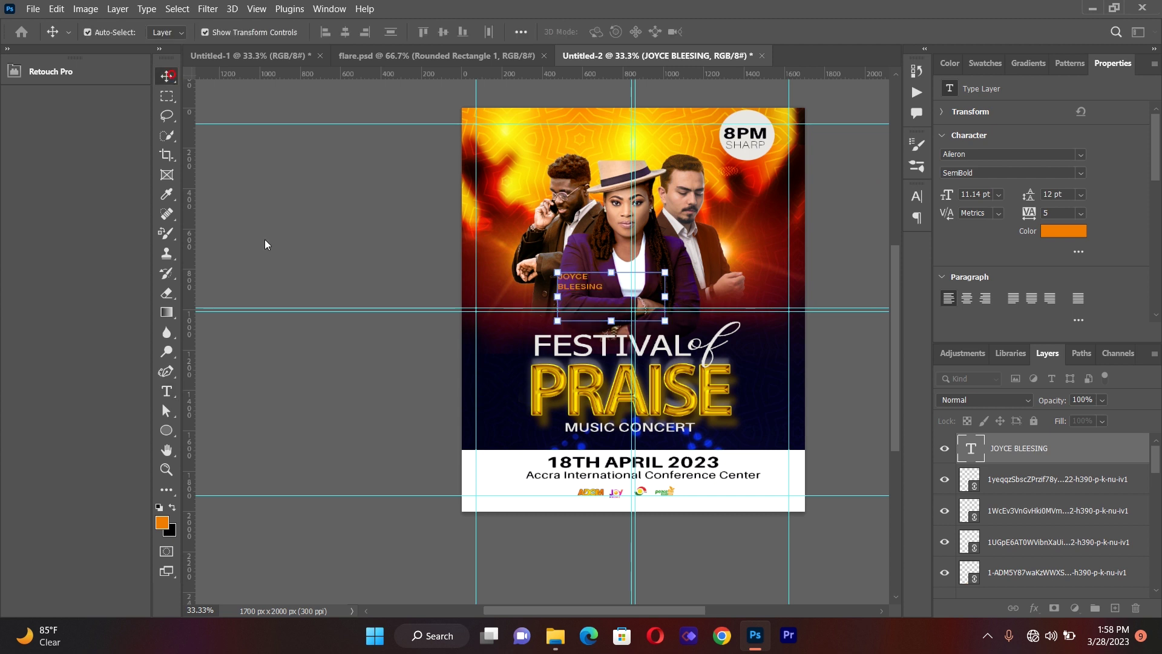
{"action": "left_click", "coordinate": [265, 240]}
{"action": "left_click", "coordinate": [581, 282]}
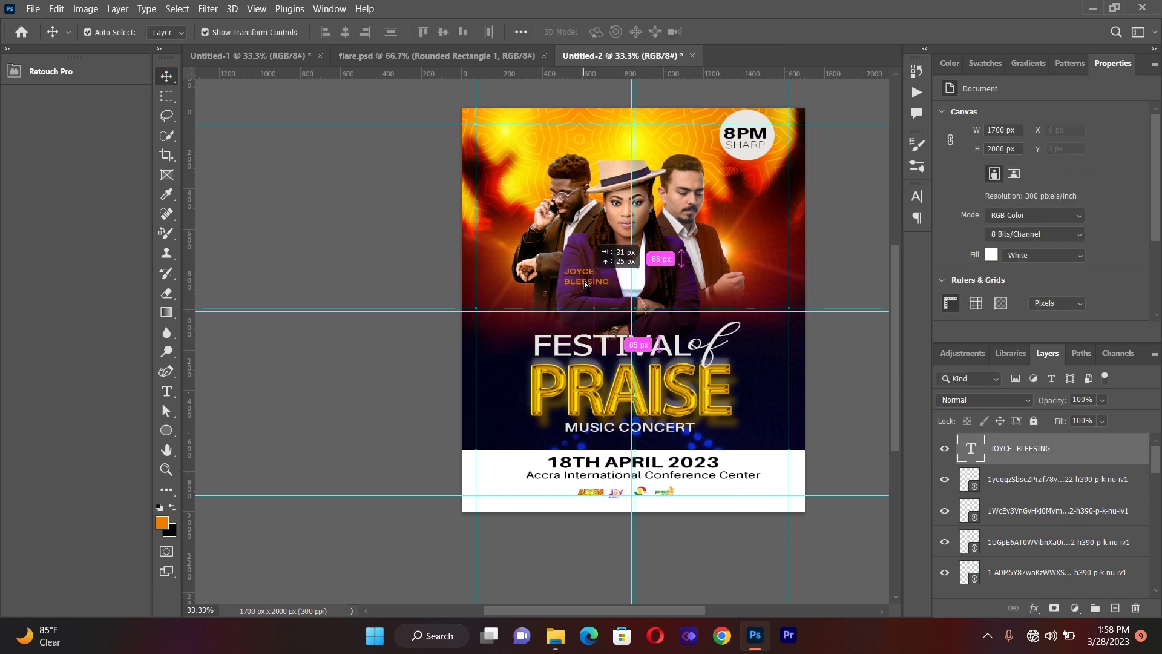
{"action": "left_click", "coordinate": [164, 394]}
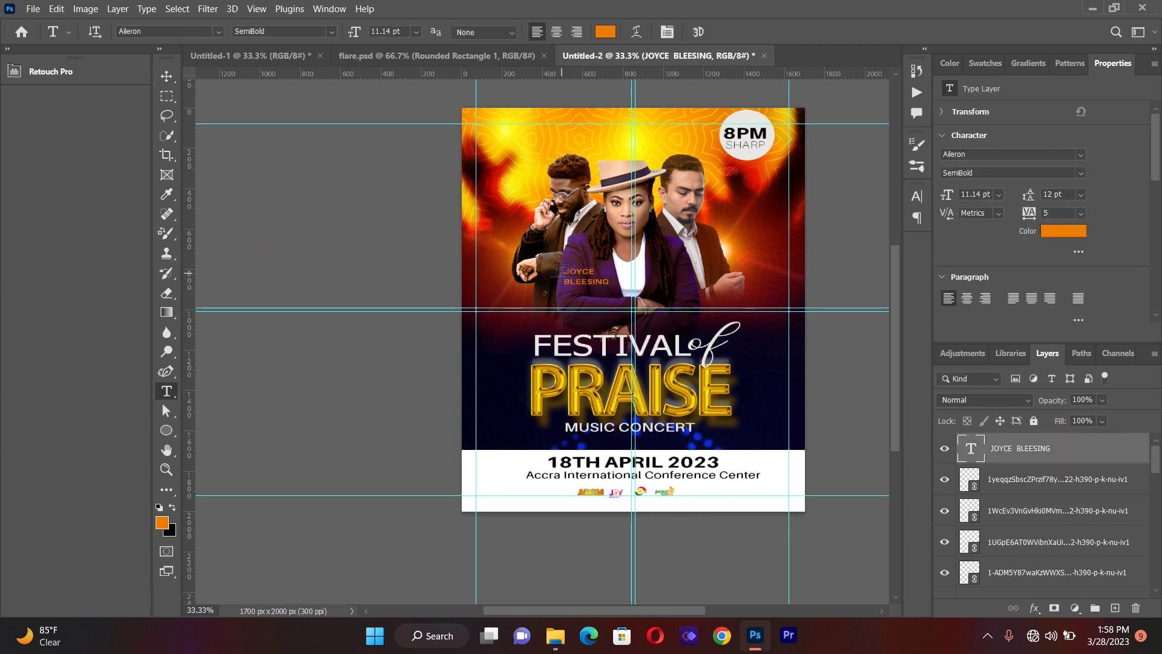
{"action": "left_click", "coordinate": [565, 271]}
{"action": "key", "text": "ctrl+a"}
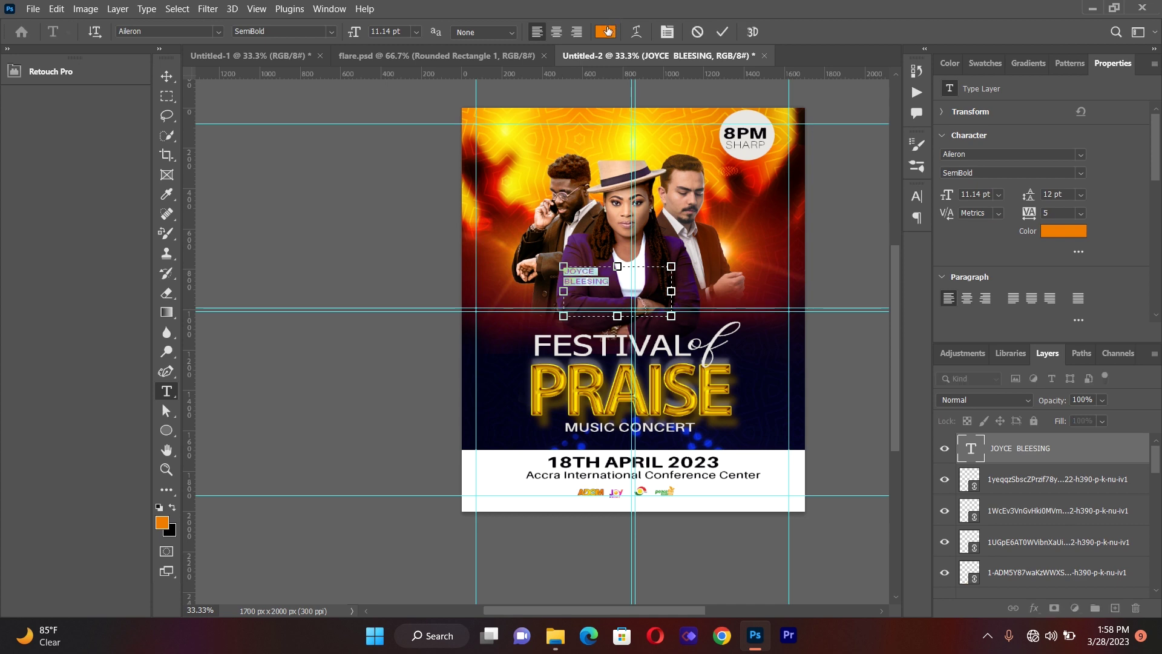
{"action": "left_click", "coordinate": [606, 31]}
{"action": "left_click", "coordinate": [642, 282]}
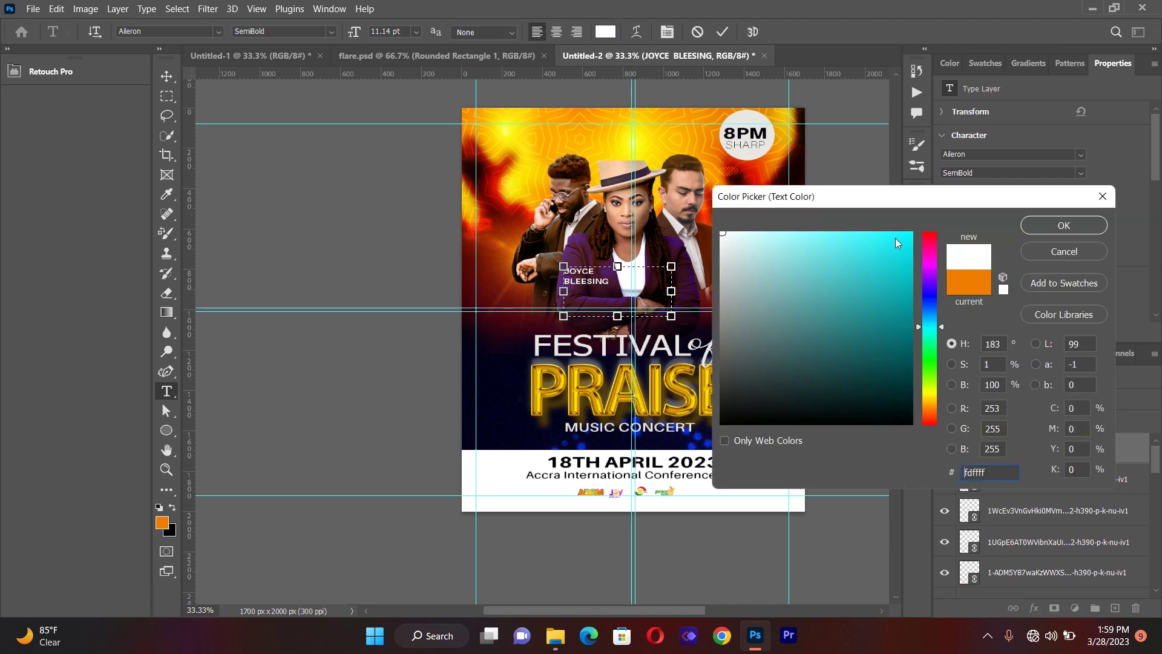
{"action": "left_click", "coordinate": [1055, 226]}
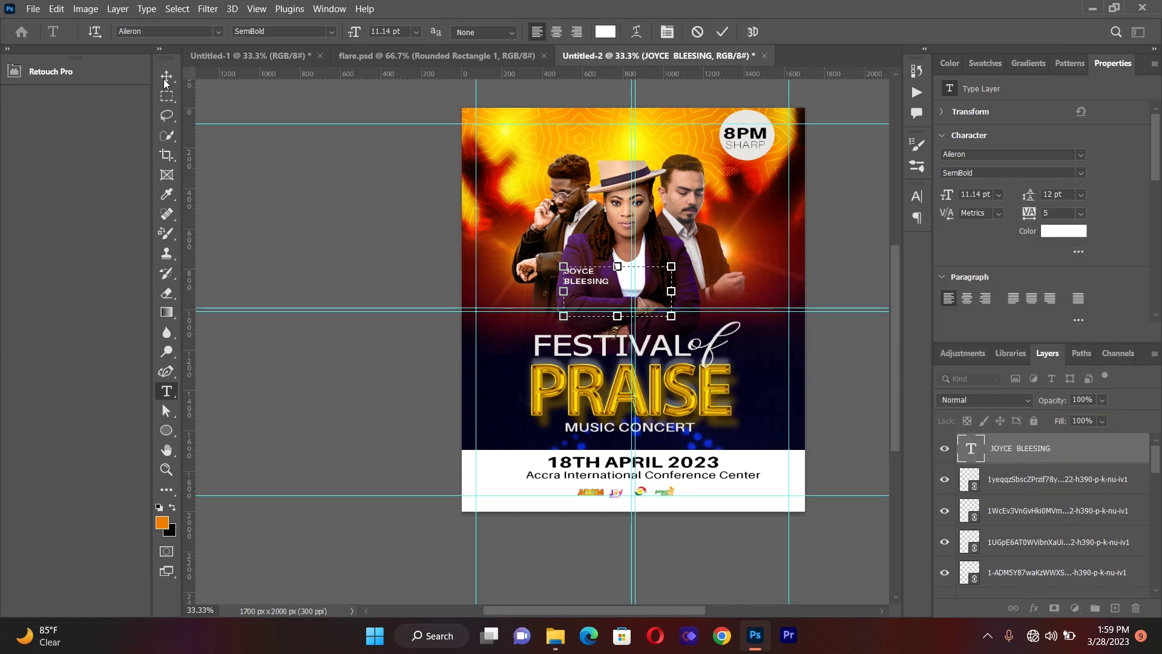
{"action": "left_click", "coordinate": [165, 80]}
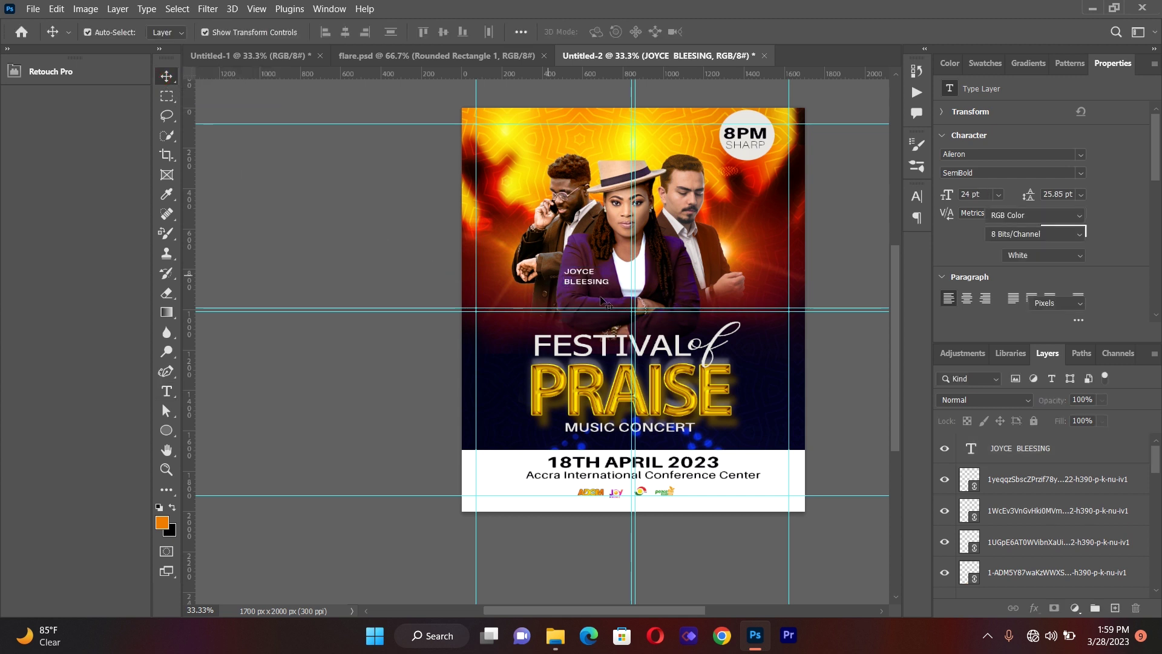
- Duplicate the JOYCE BLEESING label onto the left man's jacket and replace the copy's text with J-LINKS
{"action": "left_click", "coordinate": [590, 283]}
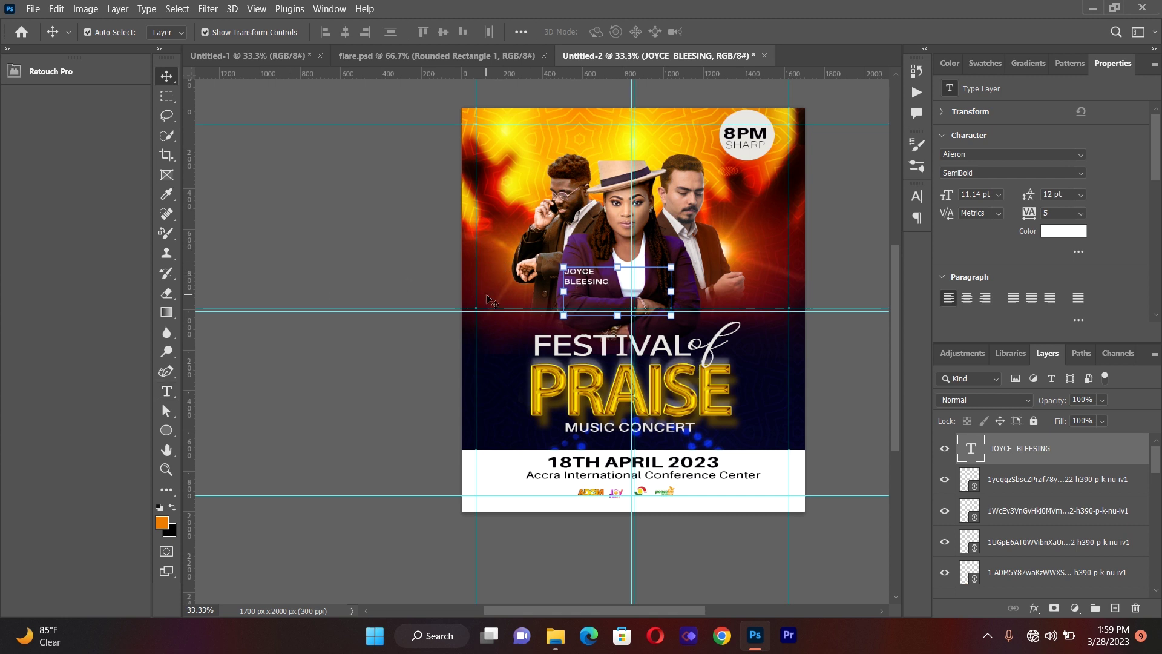
{"action": "key", "text": "ctrl"}
{"action": "left_click_drag", "start_coordinate": [571, 281], "coordinate": [526, 244]}
{"action": "key", "text": "t"}
{"action": "left_click", "coordinate": [526, 247]}
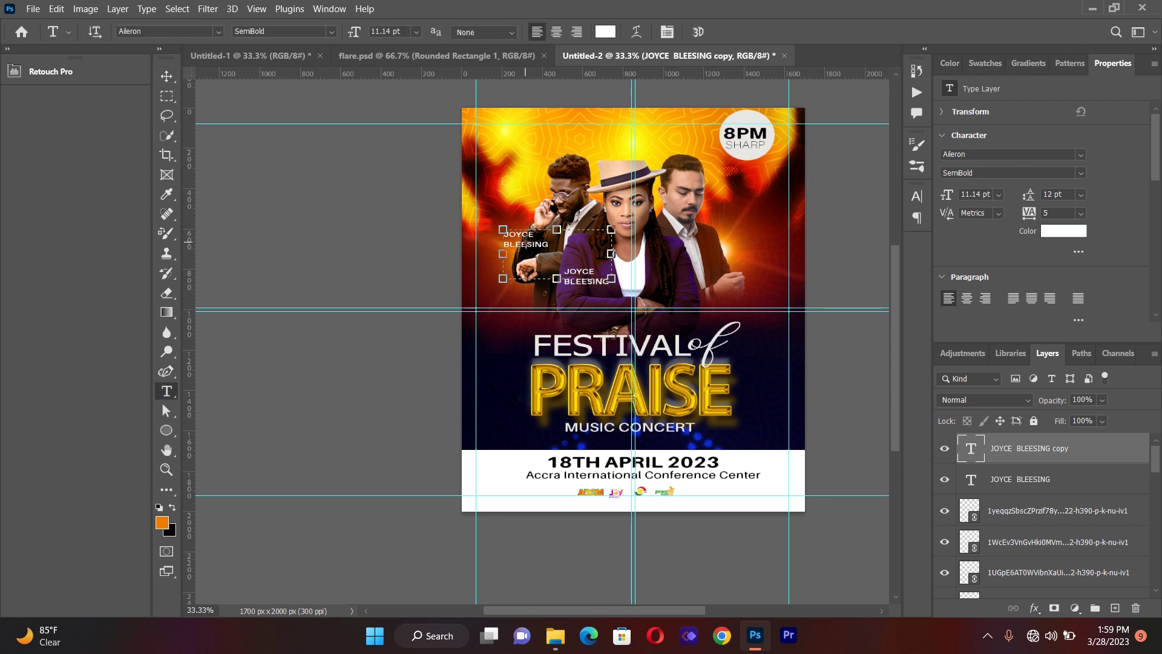
{"action": "key", "text": "ctrl+a"}
{"action": "key", "text": "BackSpace"}
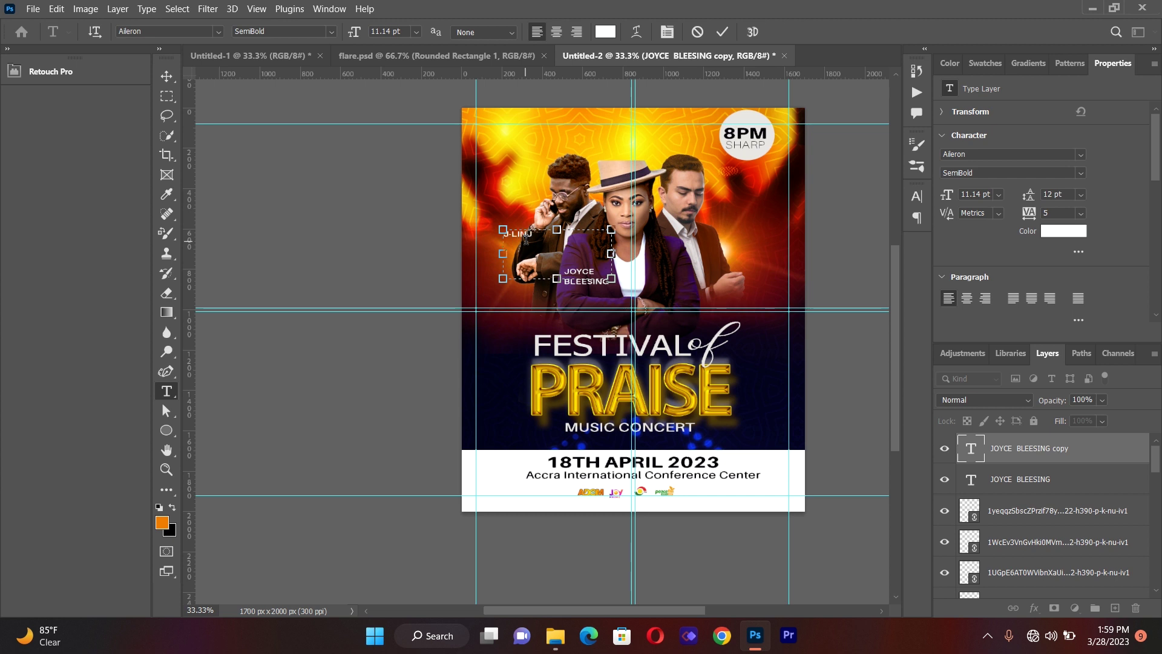
{"action": "left_click", "coordinate": [166, 75]}
- Move the J-LINKS label slightly to the right so it sits on the left man's jacket
{"action": "left_click", "coordinate": [366, 242]}
{"action": "left_click_drag", "start_coordinate": [525, 243], "coordinate": [541, 242]}
{"action": "left_click", "coordinate": [540, 238]}
{"action": "left_click", "coordinate": [540, 234]}
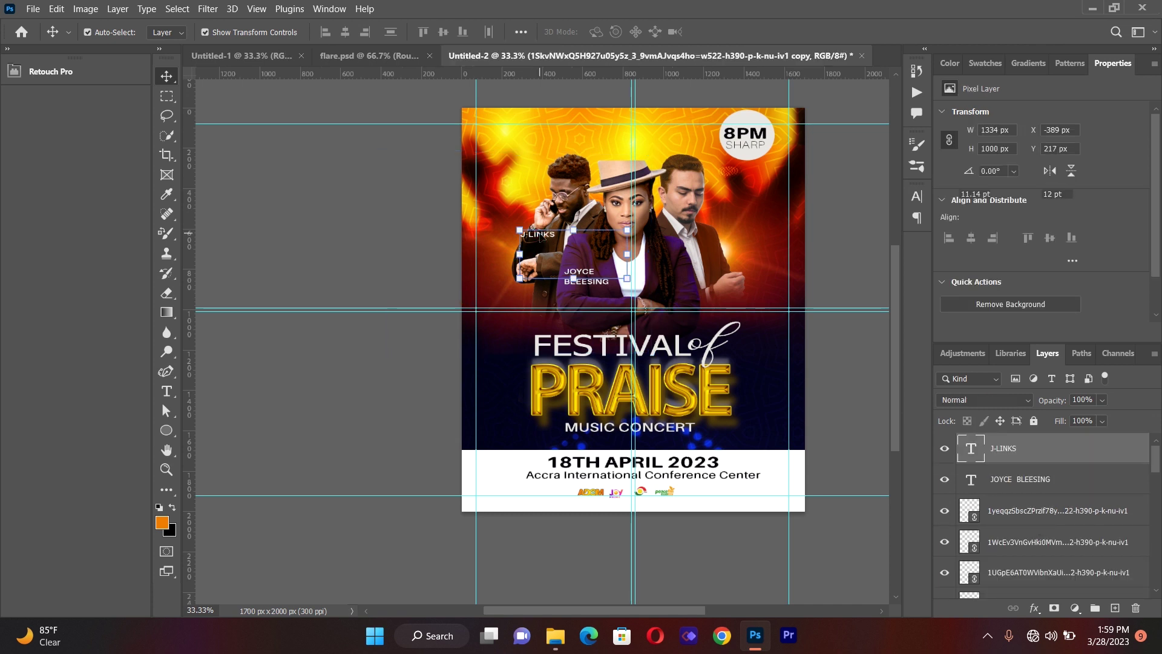
- Duplicate the J-LINKS label onto the right man's jacket and change the copy's text to MINISTER BRANSFORD on two lines
{"action": "left_click_drag", "start_coordinate": [541, 238], "coordinate": [751, 242]}
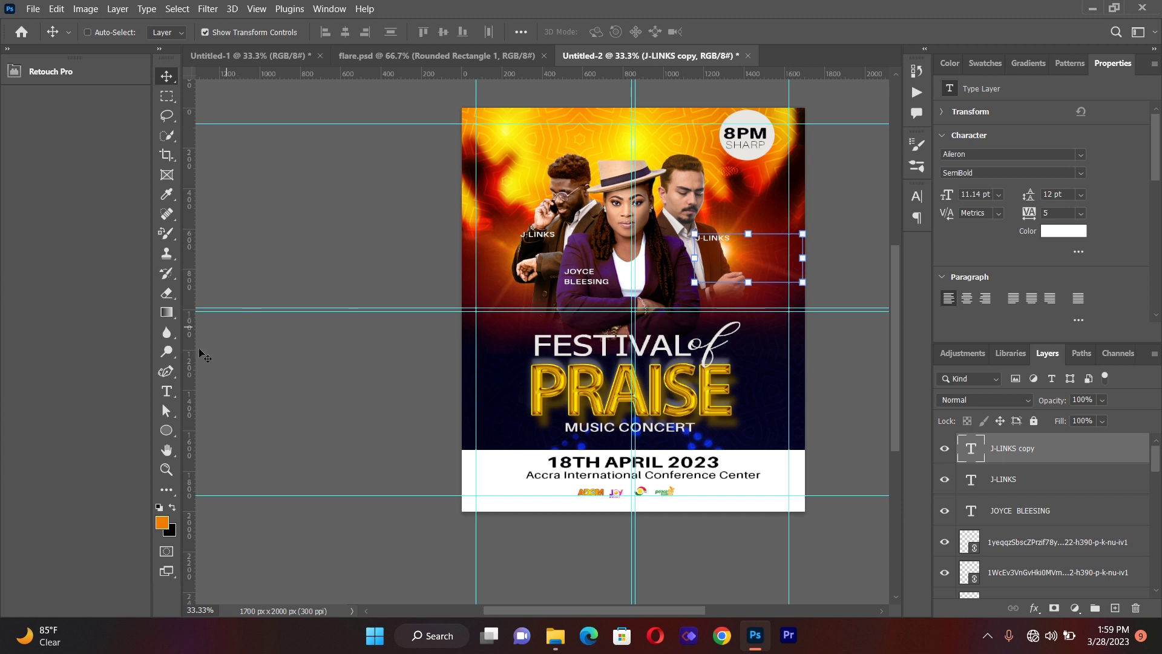
{"action": "left_click", "coordinate": [165, 392]}
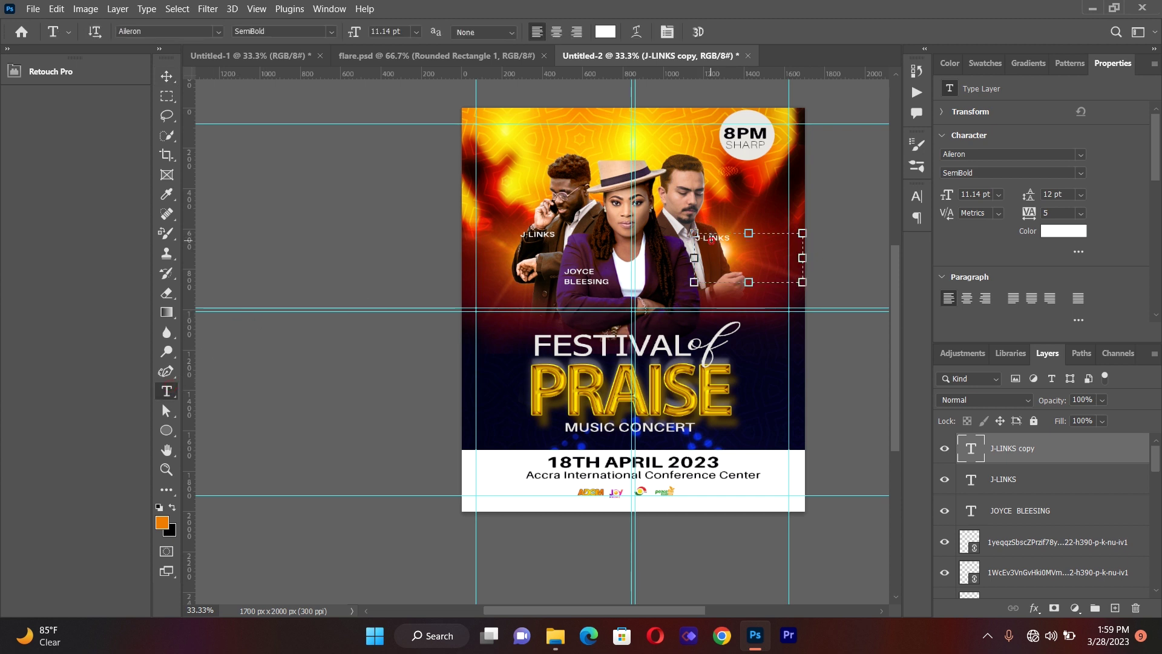
{"action": "left_click", "coordinate": [711, 236]}
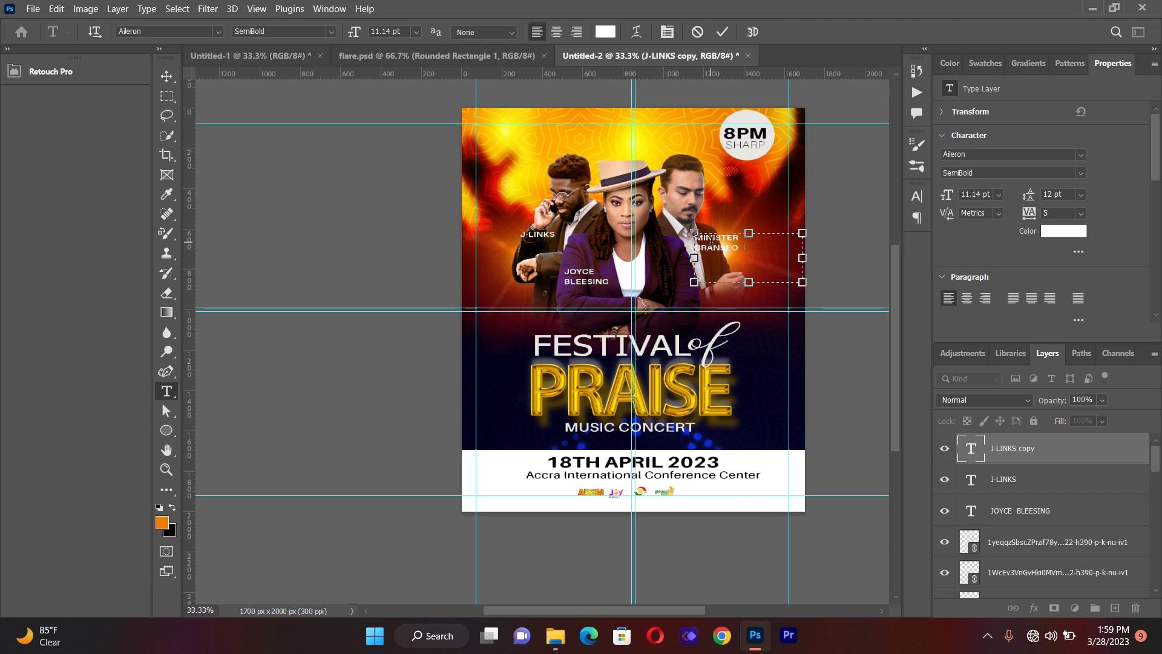
{"action": "left_click", "coordinate": [166, 76]}
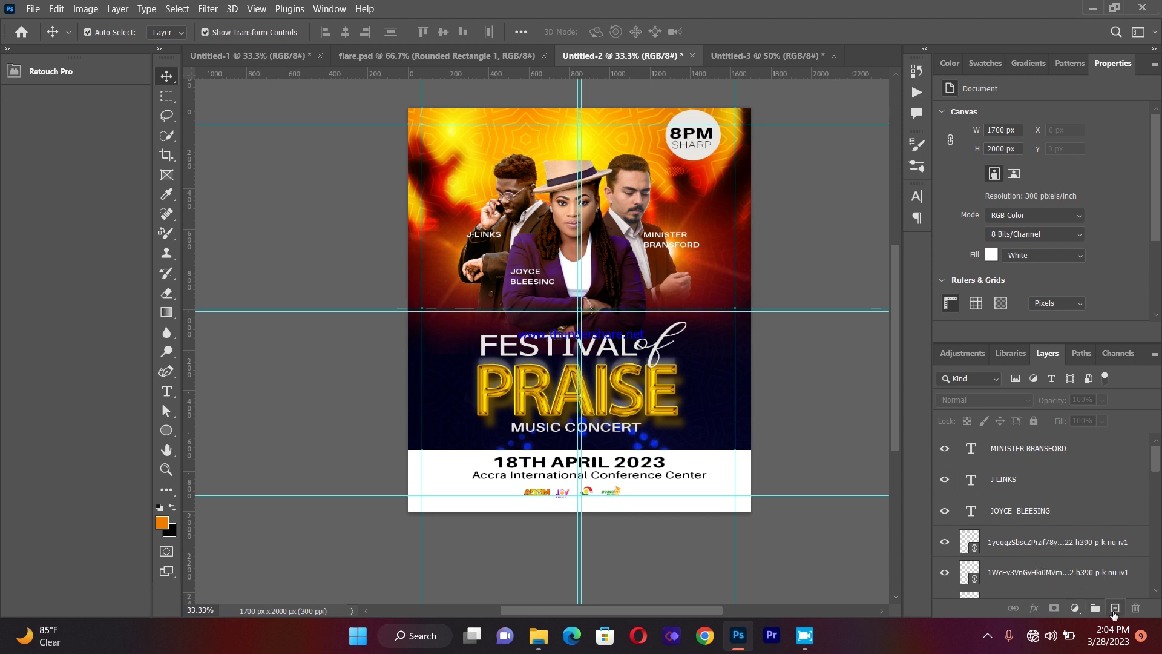
- Add a new empty layer above the name labels and choose the 136 px hatched triangle tip for the Brush tool
{"action": "left_click", "coordinate": [1116, 609]}
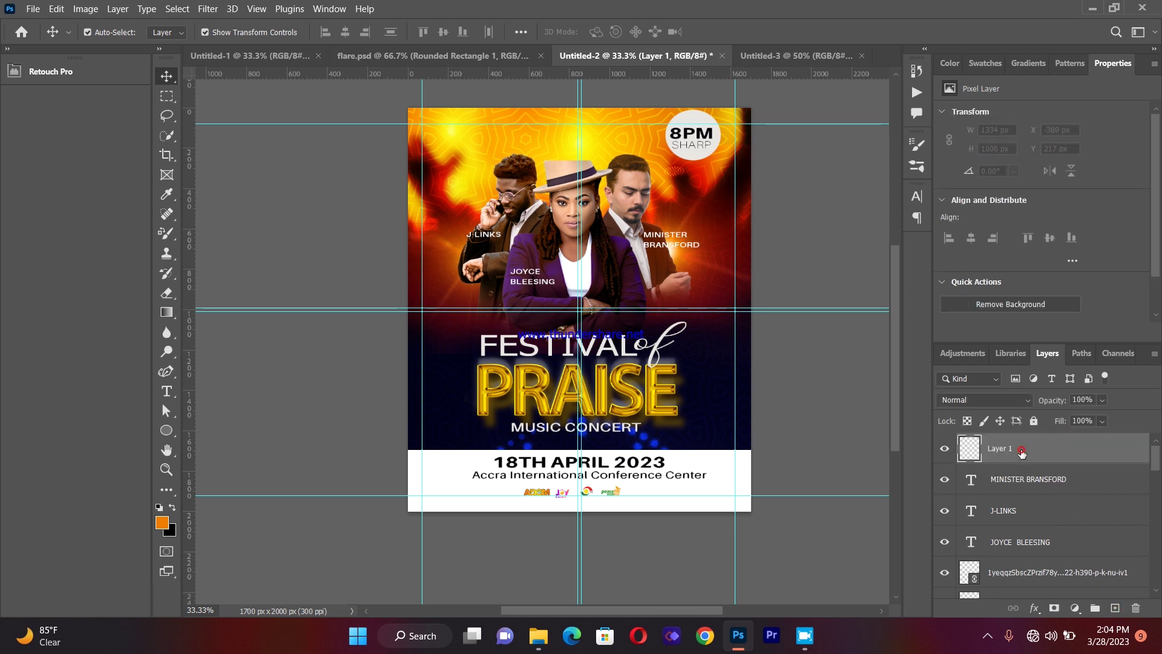
{"action": "right_click", "coordinate": [165, 235]}
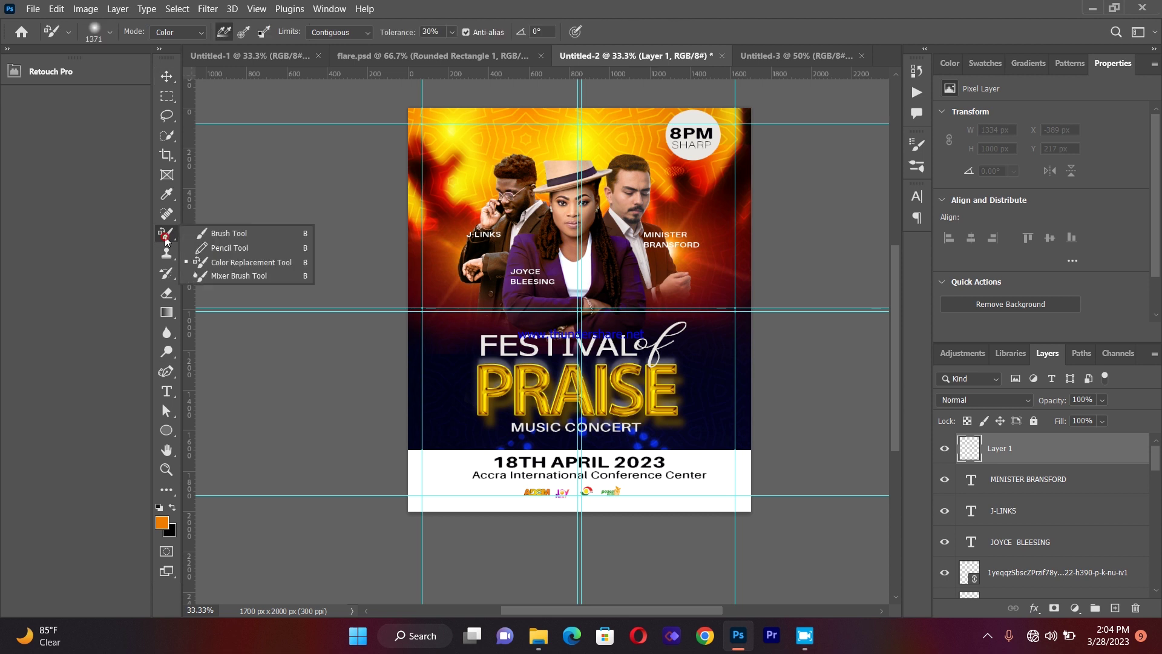
{"action": "left_click", "coordinate": [212, 237]}
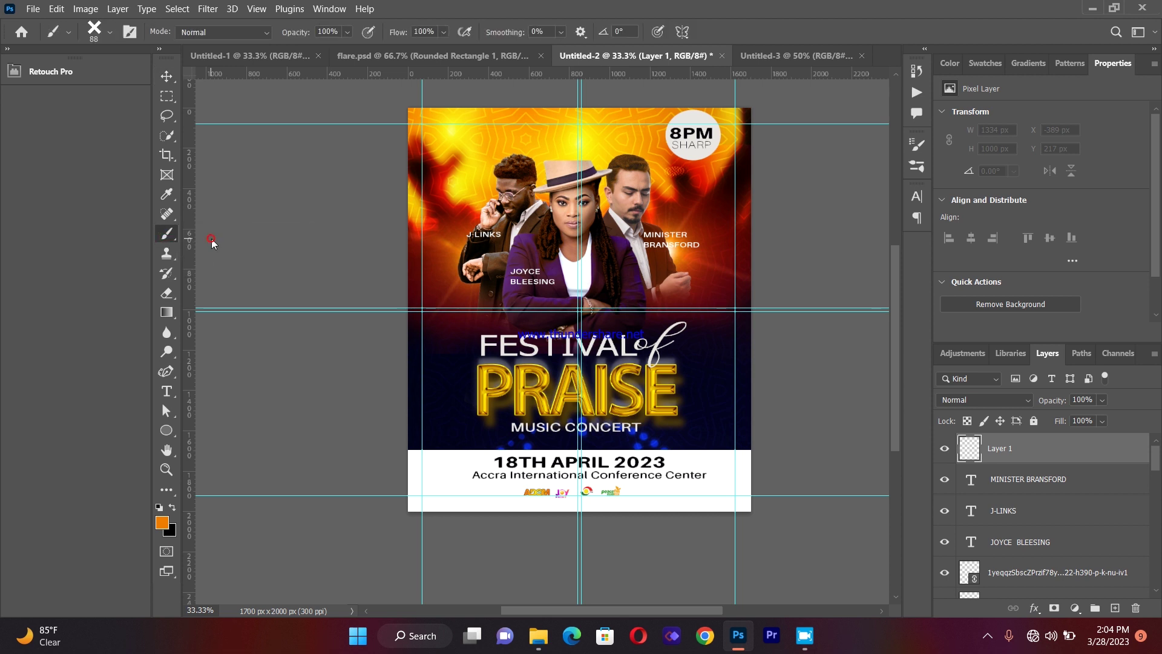
{"action": "left_click", "coordinate": [129, 32]}
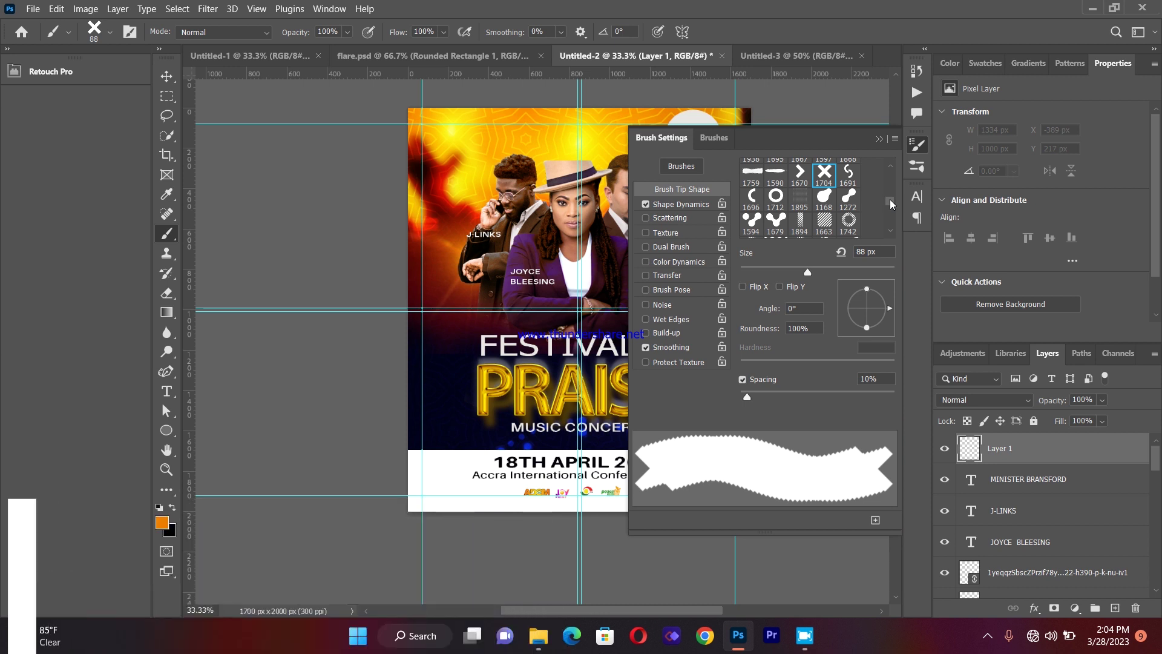
{"action": "left_click_drag", "start_coordinate": [890, 204], "coordinate": [890, 218]}
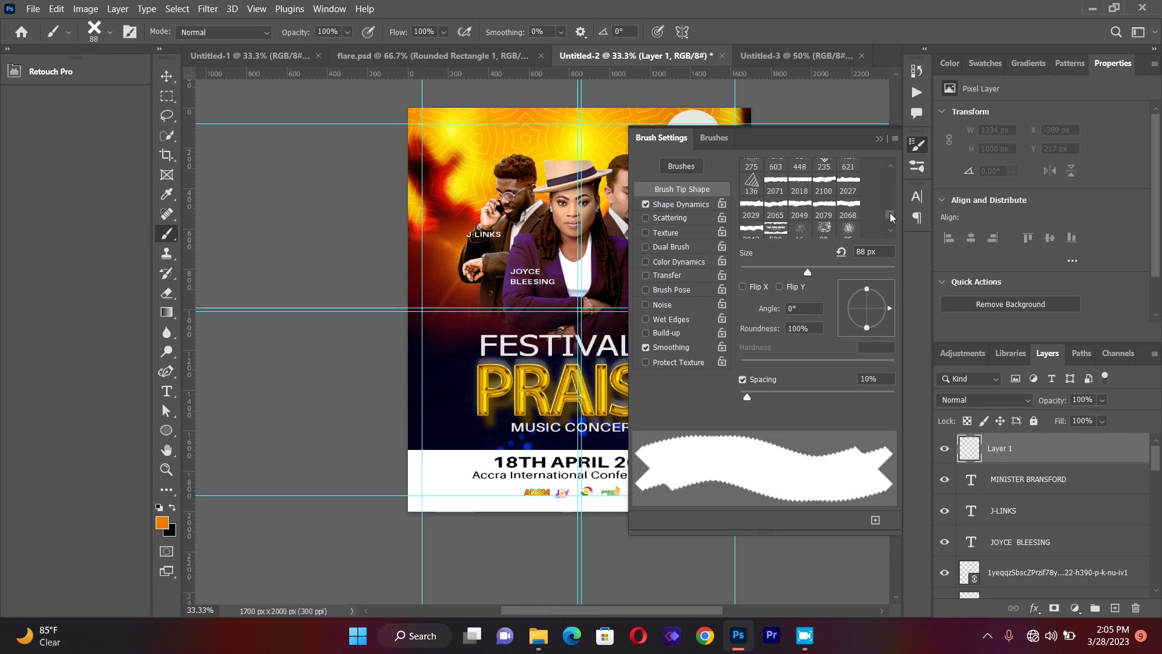
{"action": "left_click", "coordinate": [751, 182]}
{"action": "left_click", "coordinate": [915, 140]}
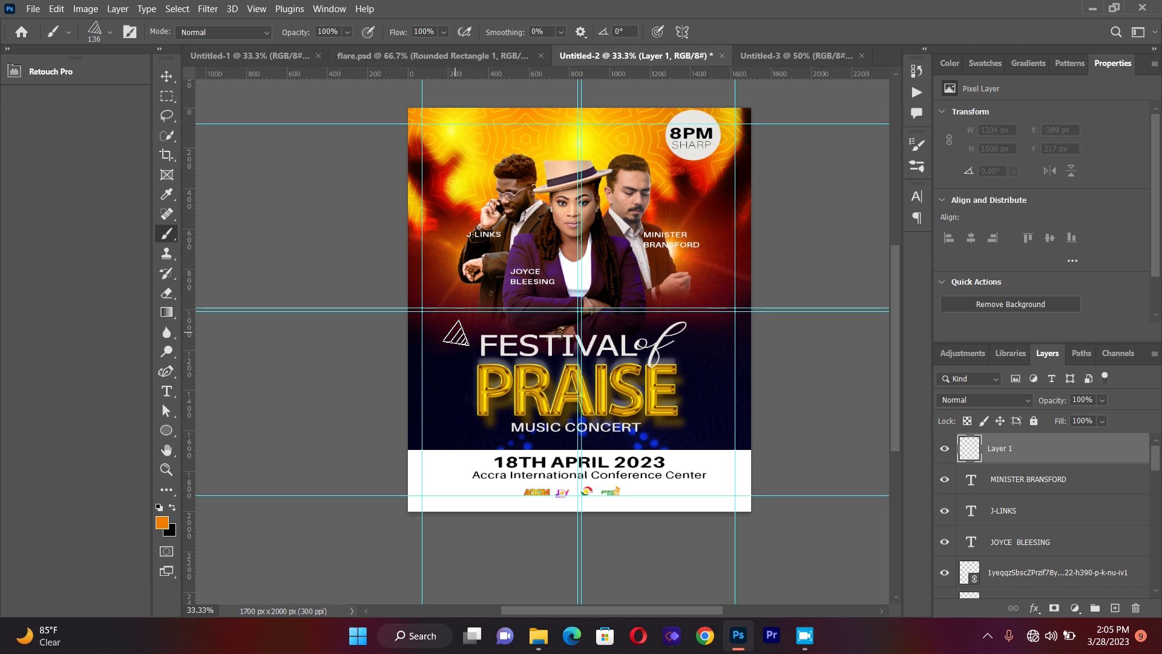
- Set the foreground colour to amber #f9b601 sampled from the background and stamp one triangle left of FESTIVAL and one right of PRAISE
{"action": "left_click", "coordinate": [162, 525]}
{"action": "left_click", "coordinate": [458, 134]}
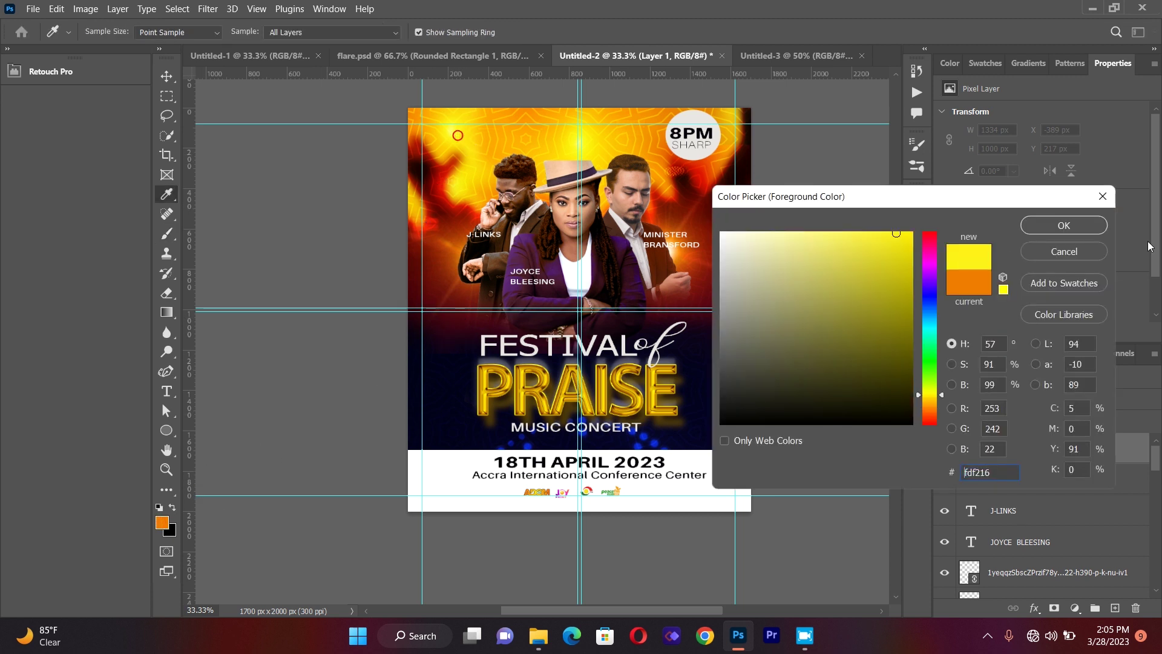
{"action": "left_click", "coordinate": [601, 159]}
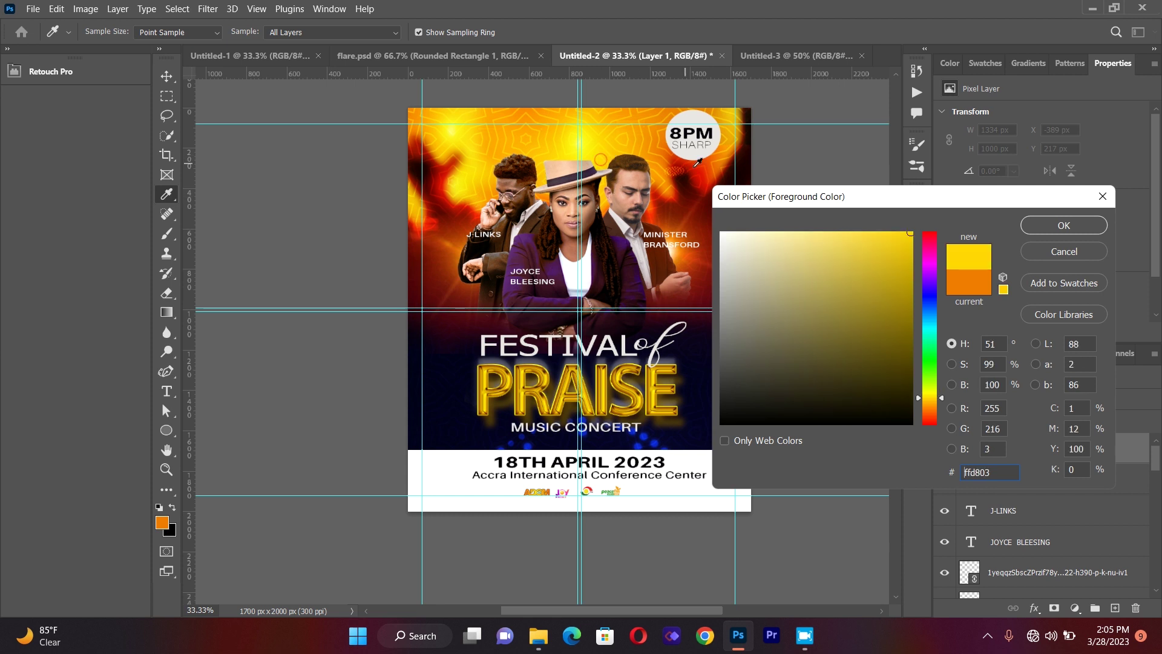
{"action": "left_click", "coordinate": [658, 144]}
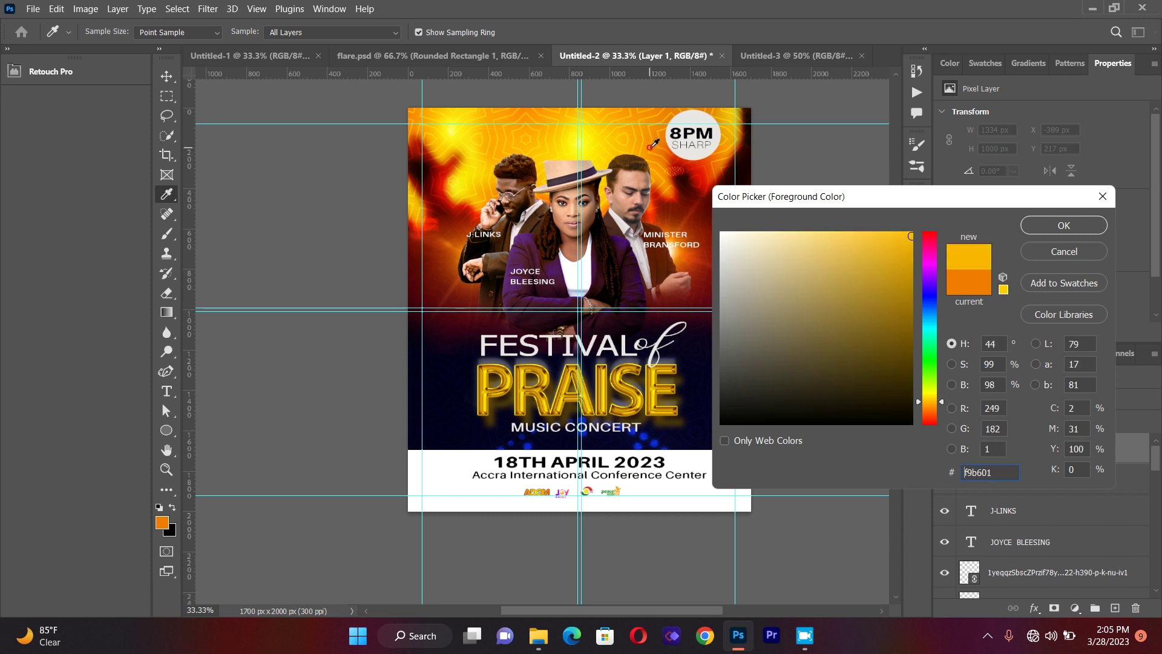
{"action": "left_click", "coordinate": [1067, 226]}
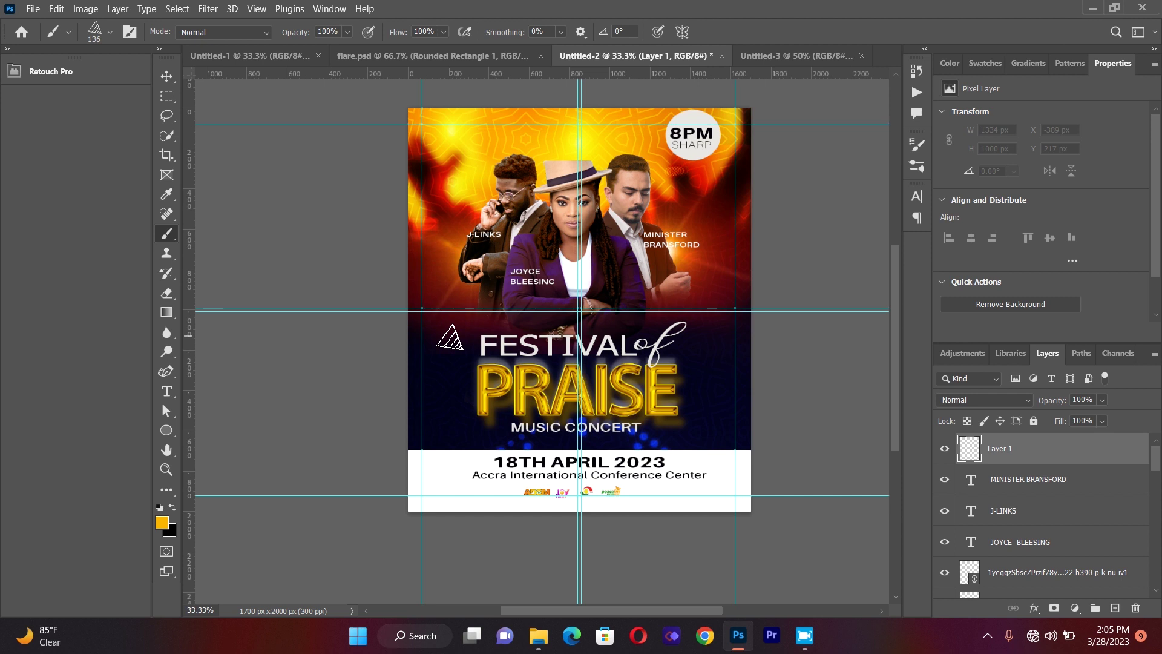
{"action": "left_click", "coordinate": [450, 338]}
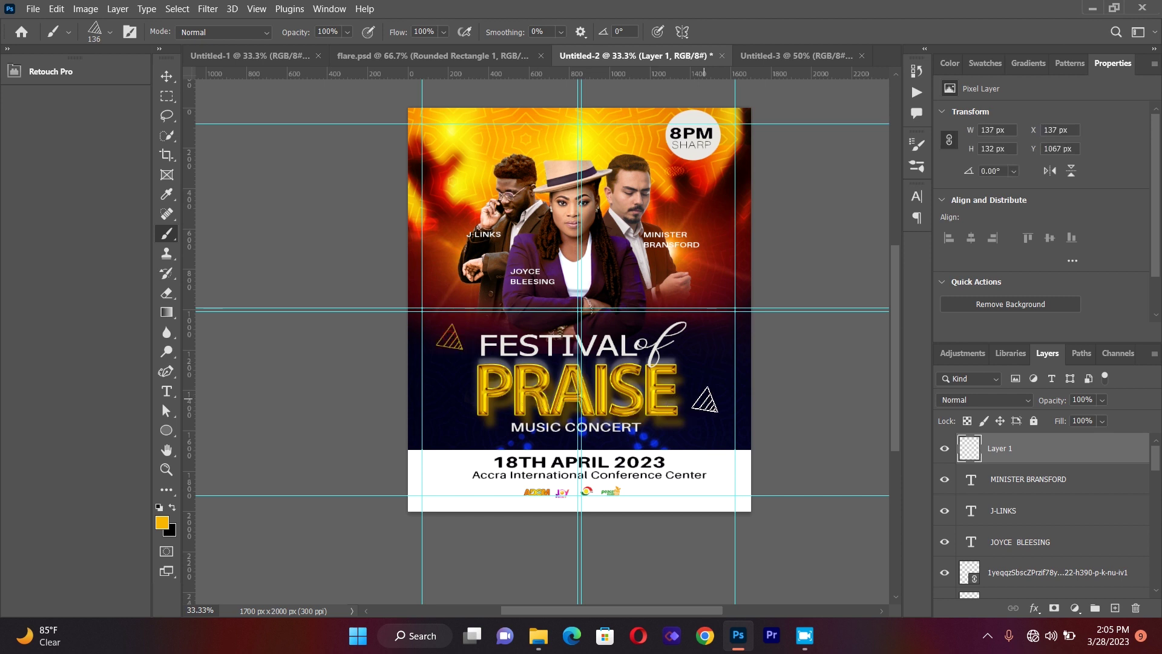
{"action": "left_click", "coordinate": [705, 400]}
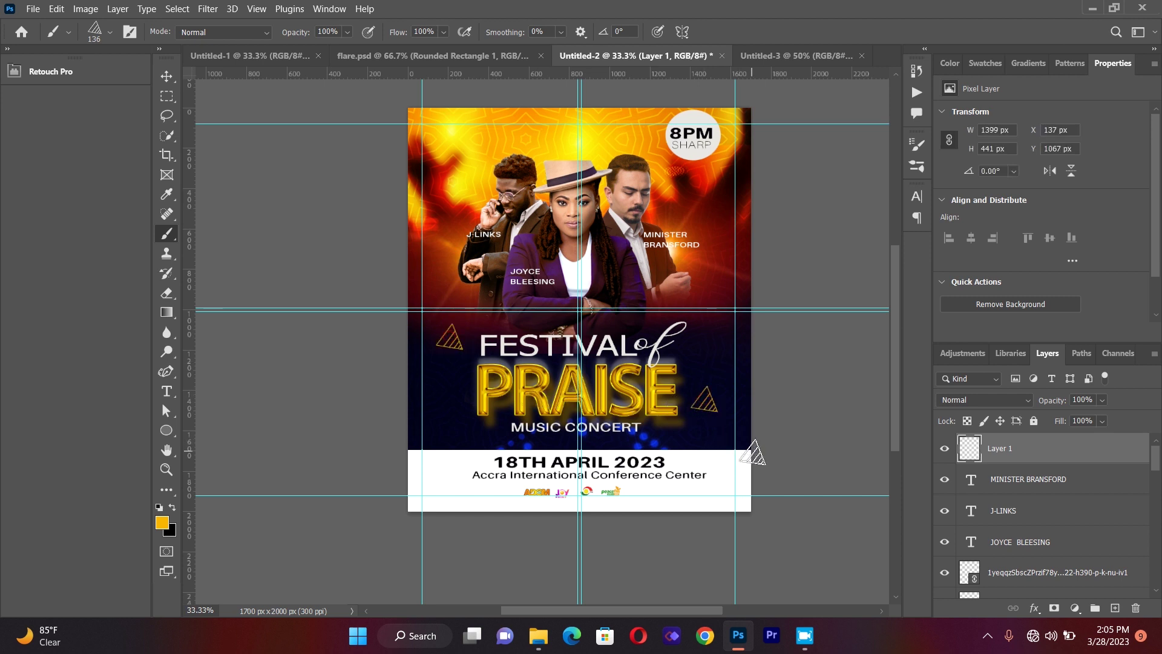